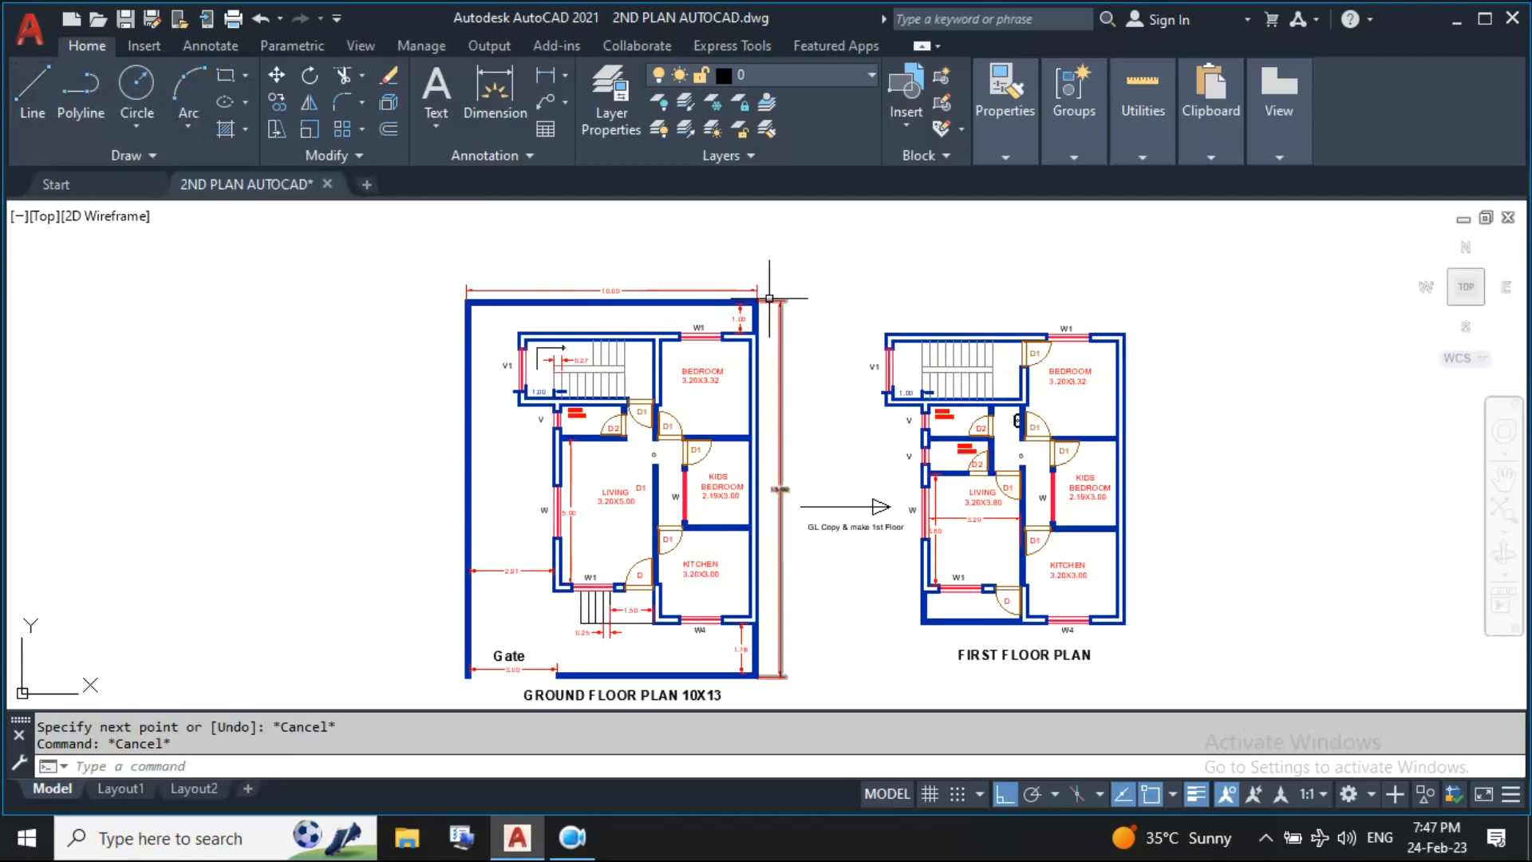
Enable the hidden 3D Tools set in the ribbon and bring it to the front
{"action": "right_click", "coordinate": [46, 97]}
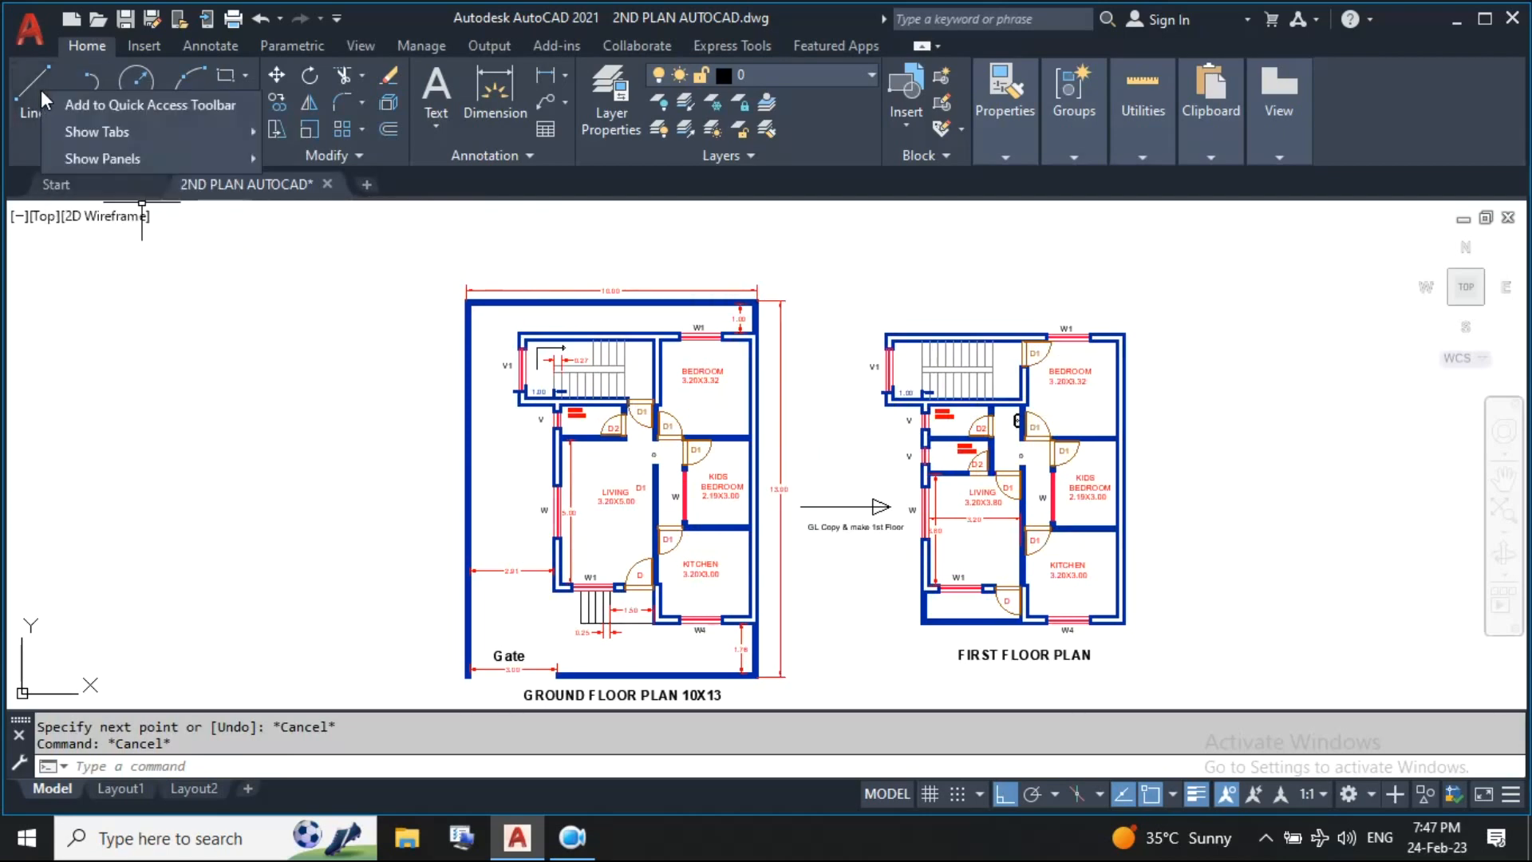
{"action": "mouse_move", "coordinate": [116, 147]}
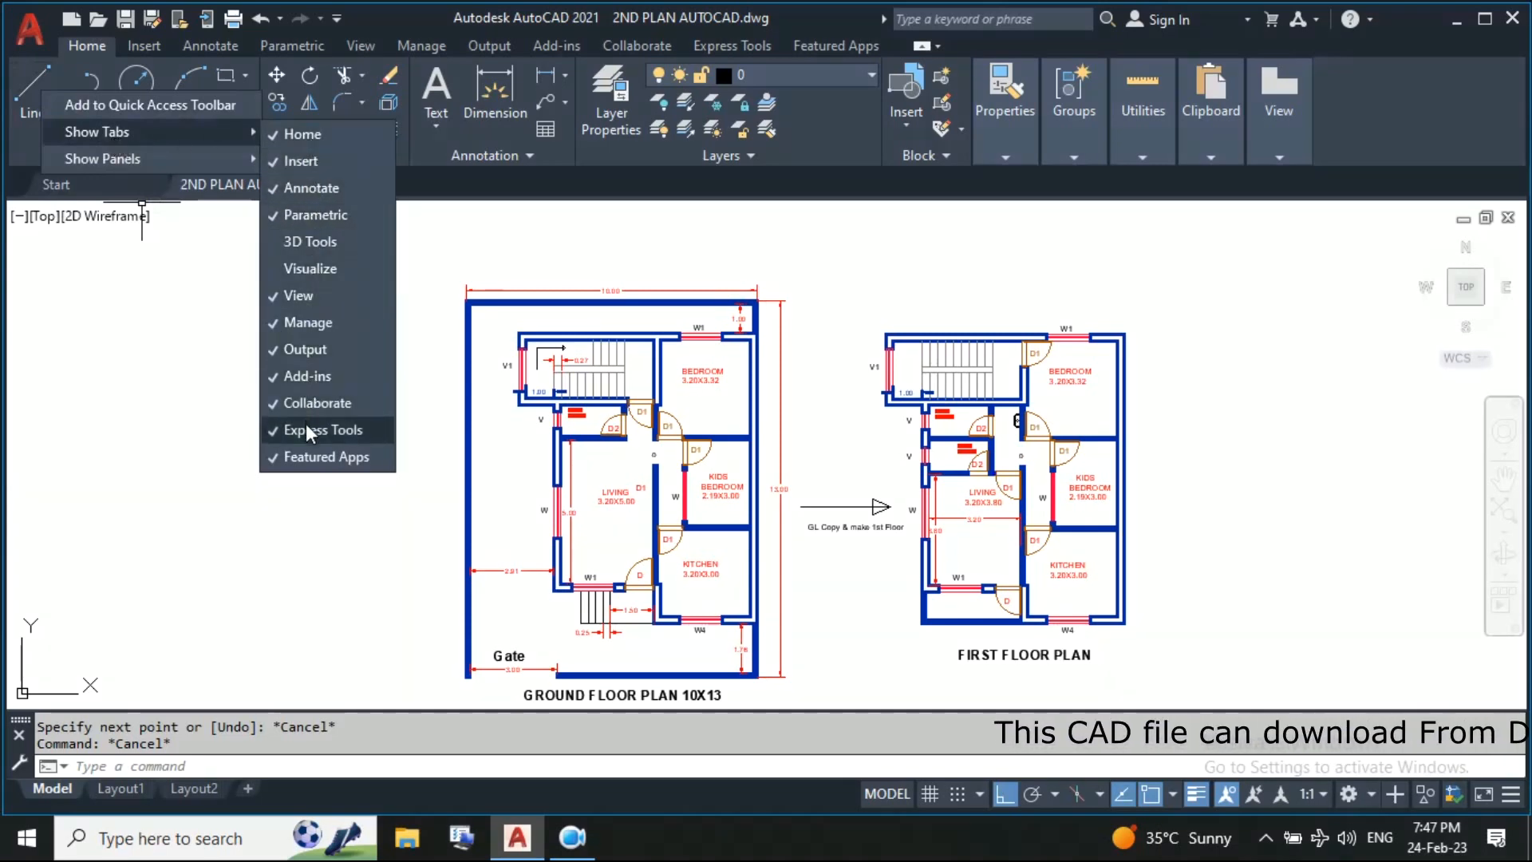
{"action": "left_click", "coordinate": [352, 247]}
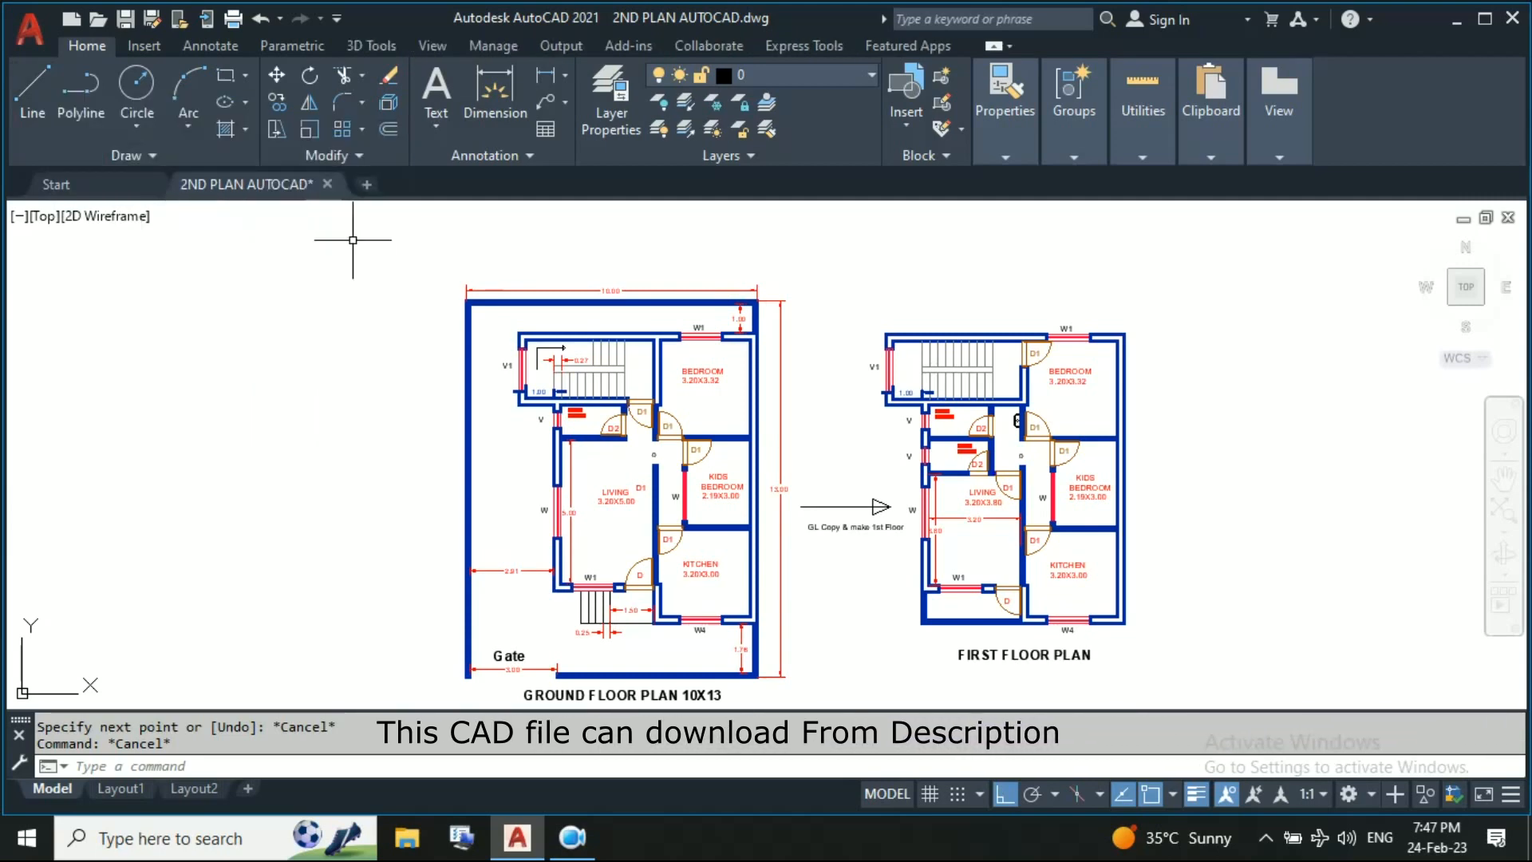
{"action": "left_click", "coordinate": [376, 46]}
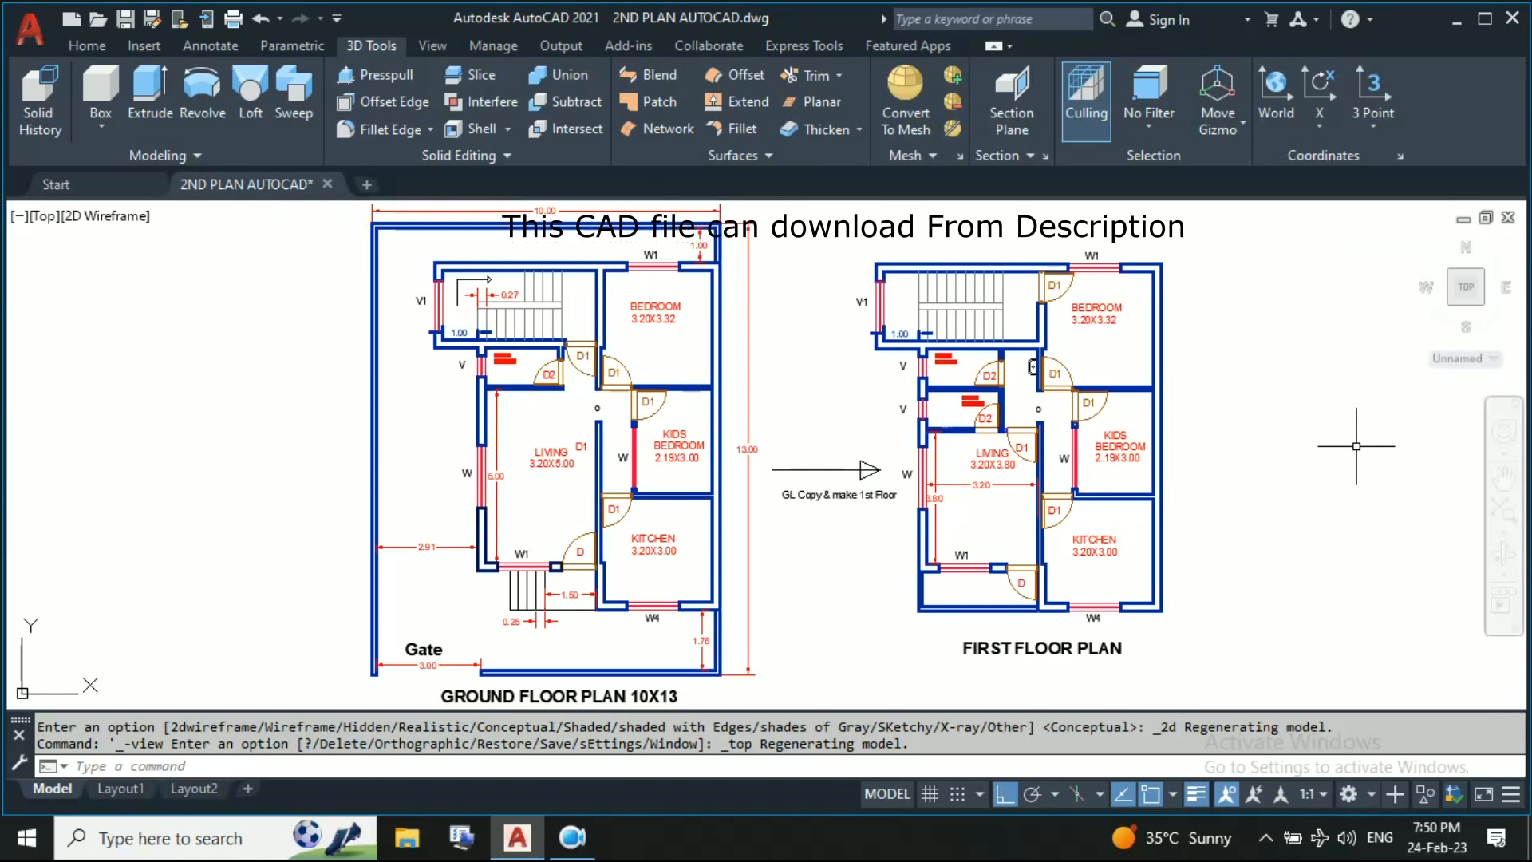
Switch the drawing view of the two floor plans to SW Isometric
{"action": "left_click", "coordinate": [107, 216]}
{"action": "left_click", "coordinate": [68, 392]}
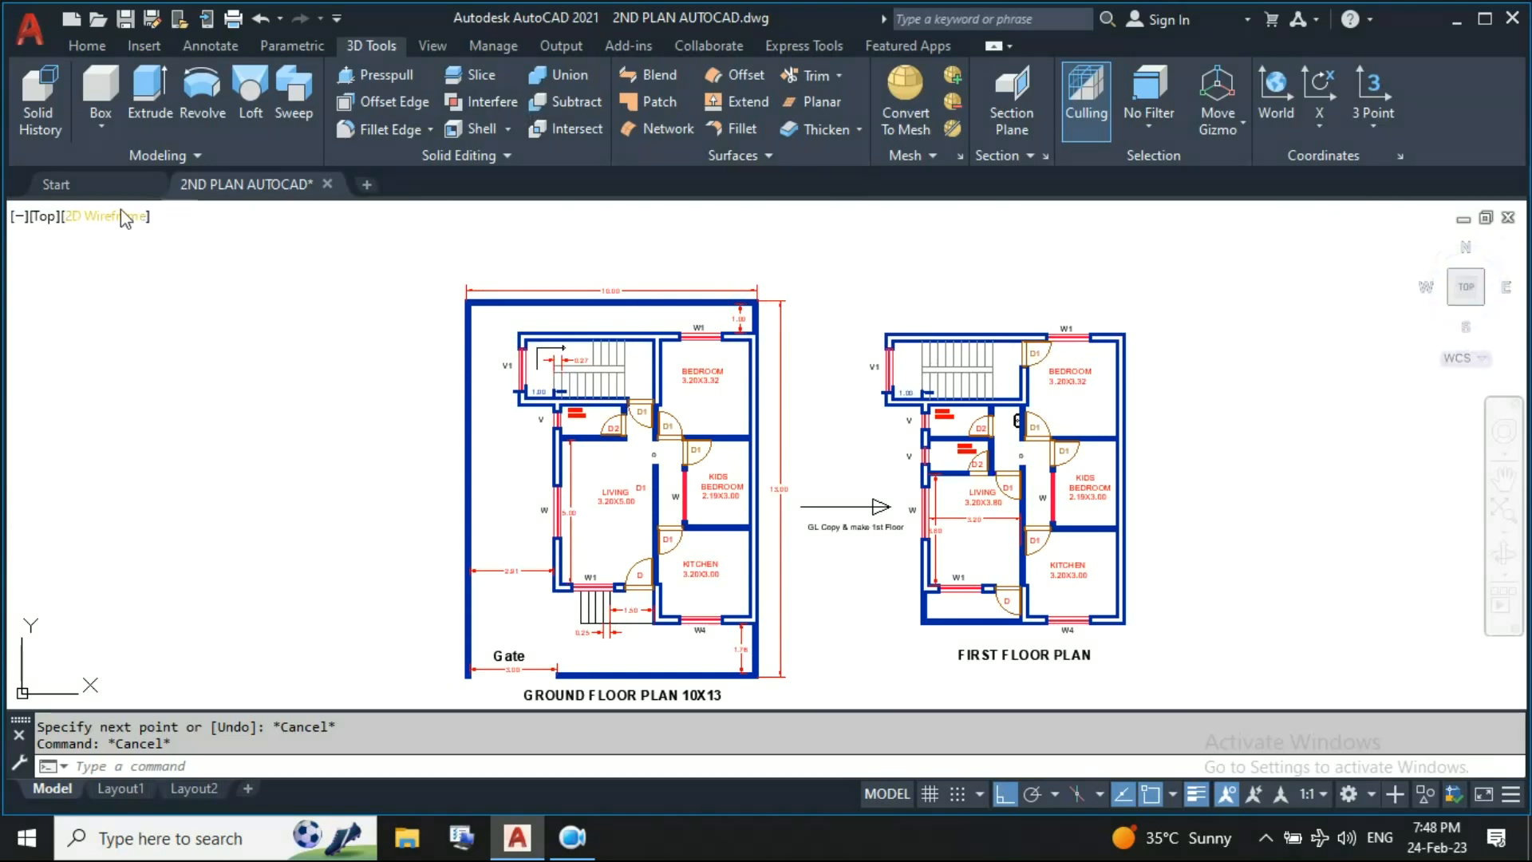
{"action": "left_click", "coordinate": [43, 215]}
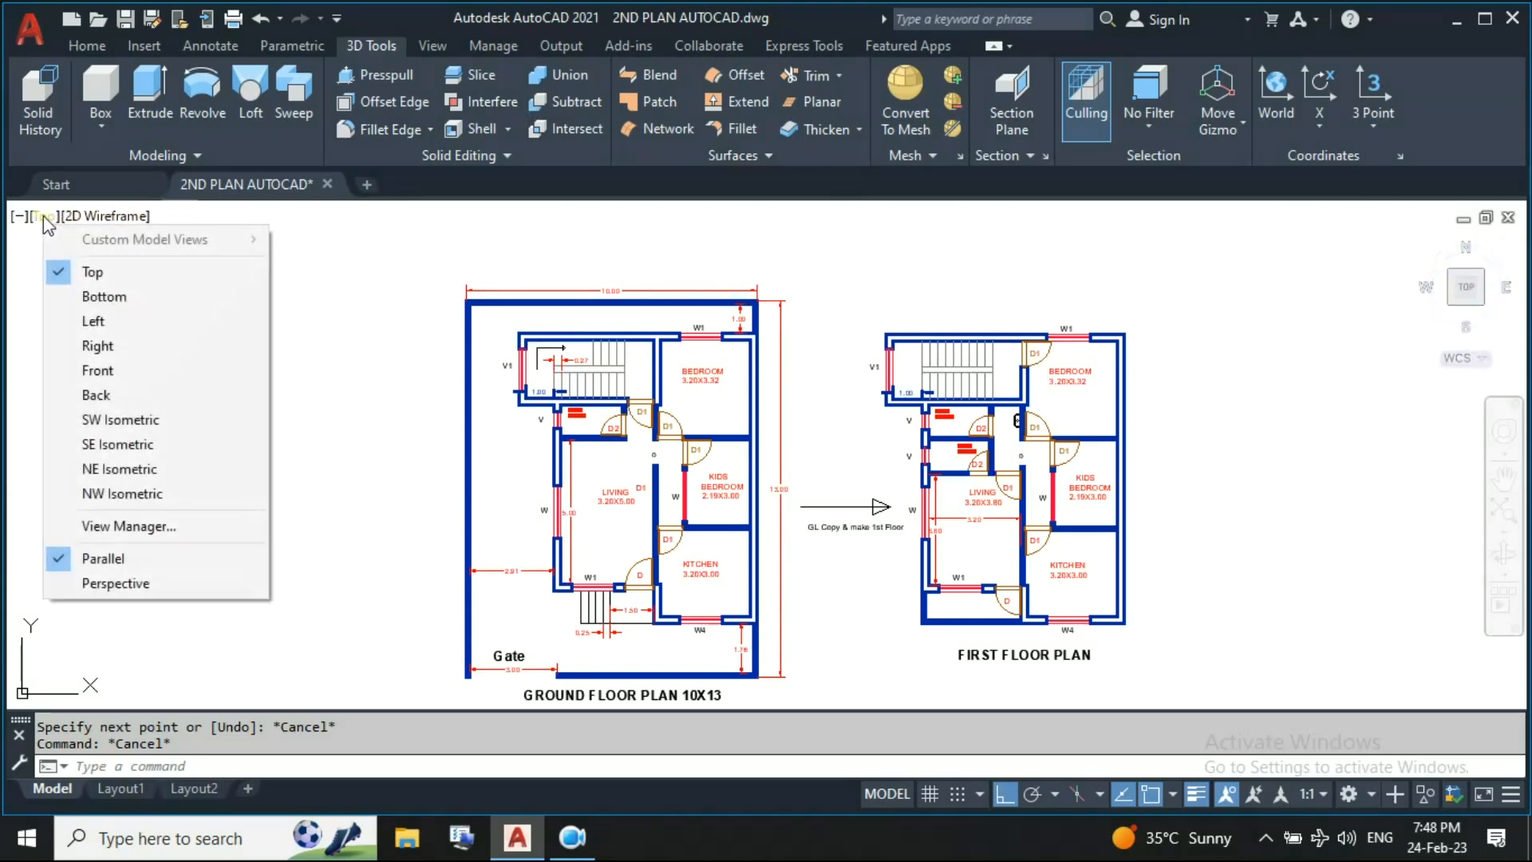
{"action": "left_click", "coordinate": [152, 423]}
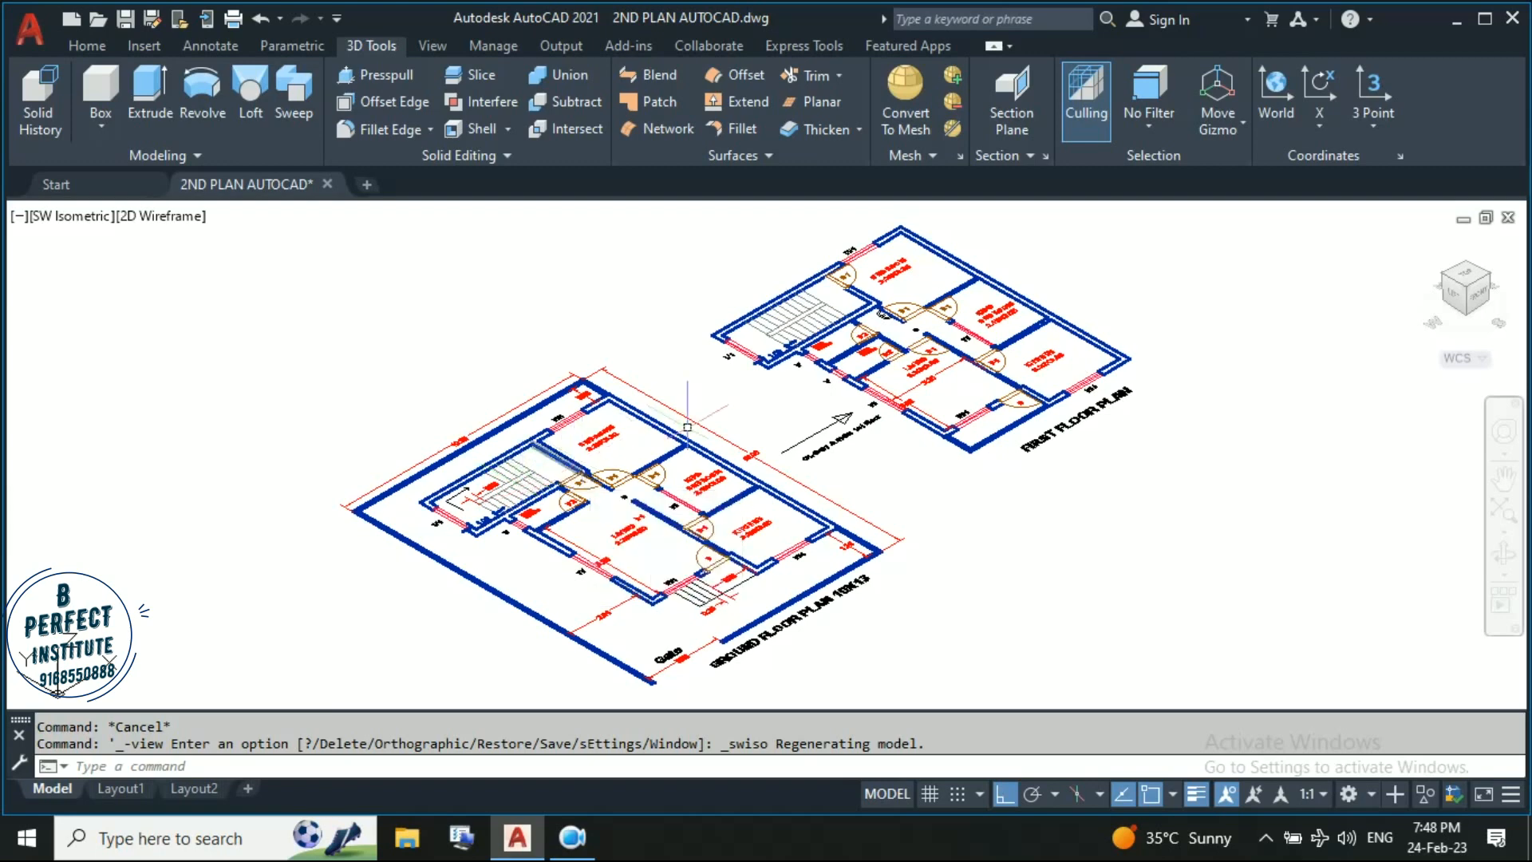
Orbit the floor plans freely to view them from a different 3D angle
{"action": "scroll", "coordinate": [965, 528], "scroll_direction": "up", "scroll_amount": 2}
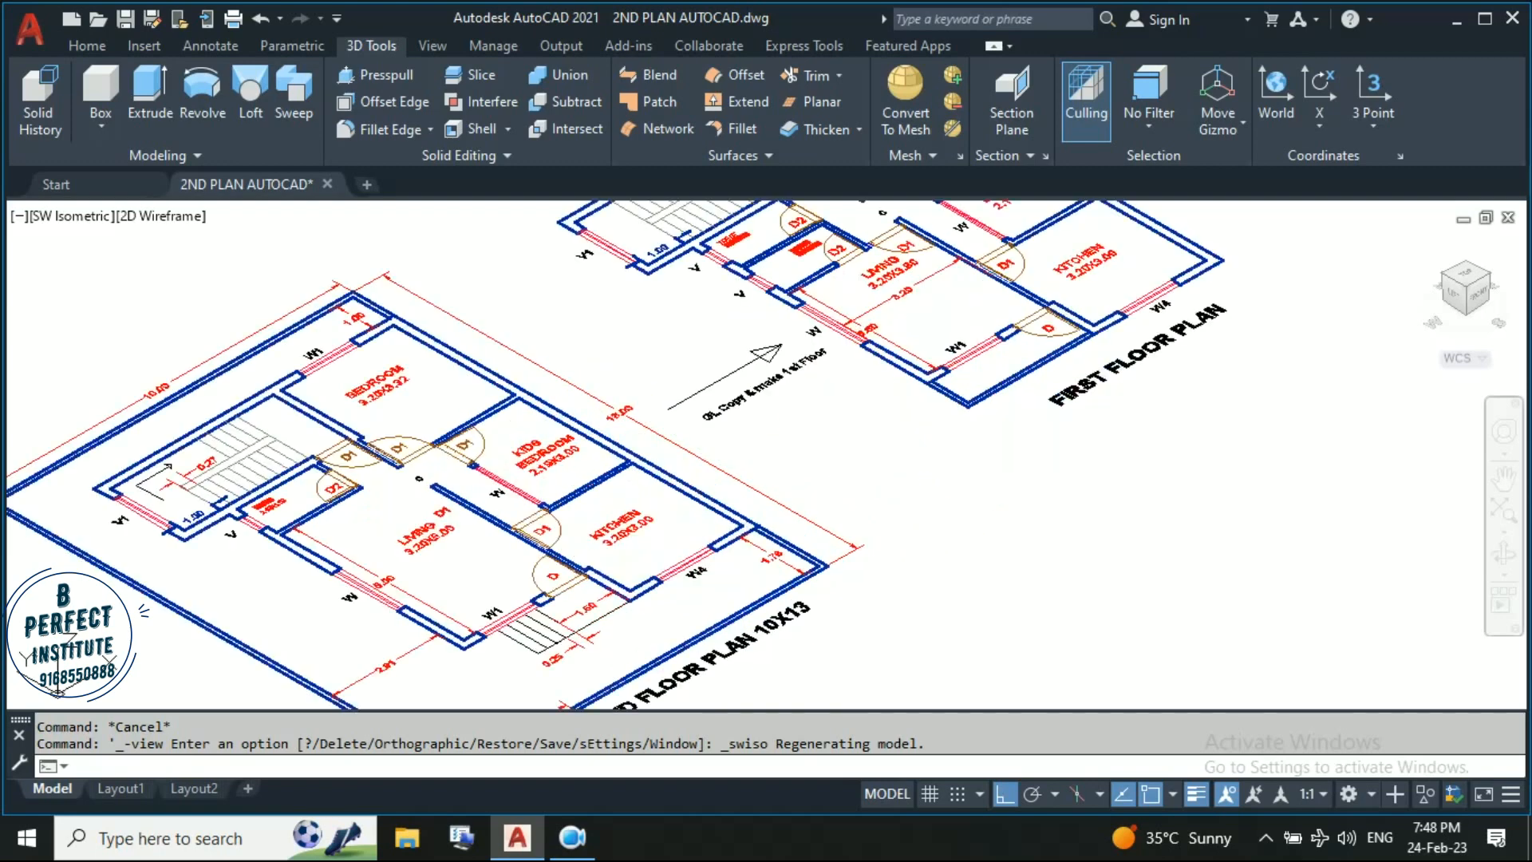
{"action": "left_click_drag", "start_coordinate": [870, 483], "coordinate": [828, 498], "text": "shift"}
{"action": "middle_click_drag", "start_coordinate": [828, 497], "coordinate": [1036, 290], "text": "shift"}
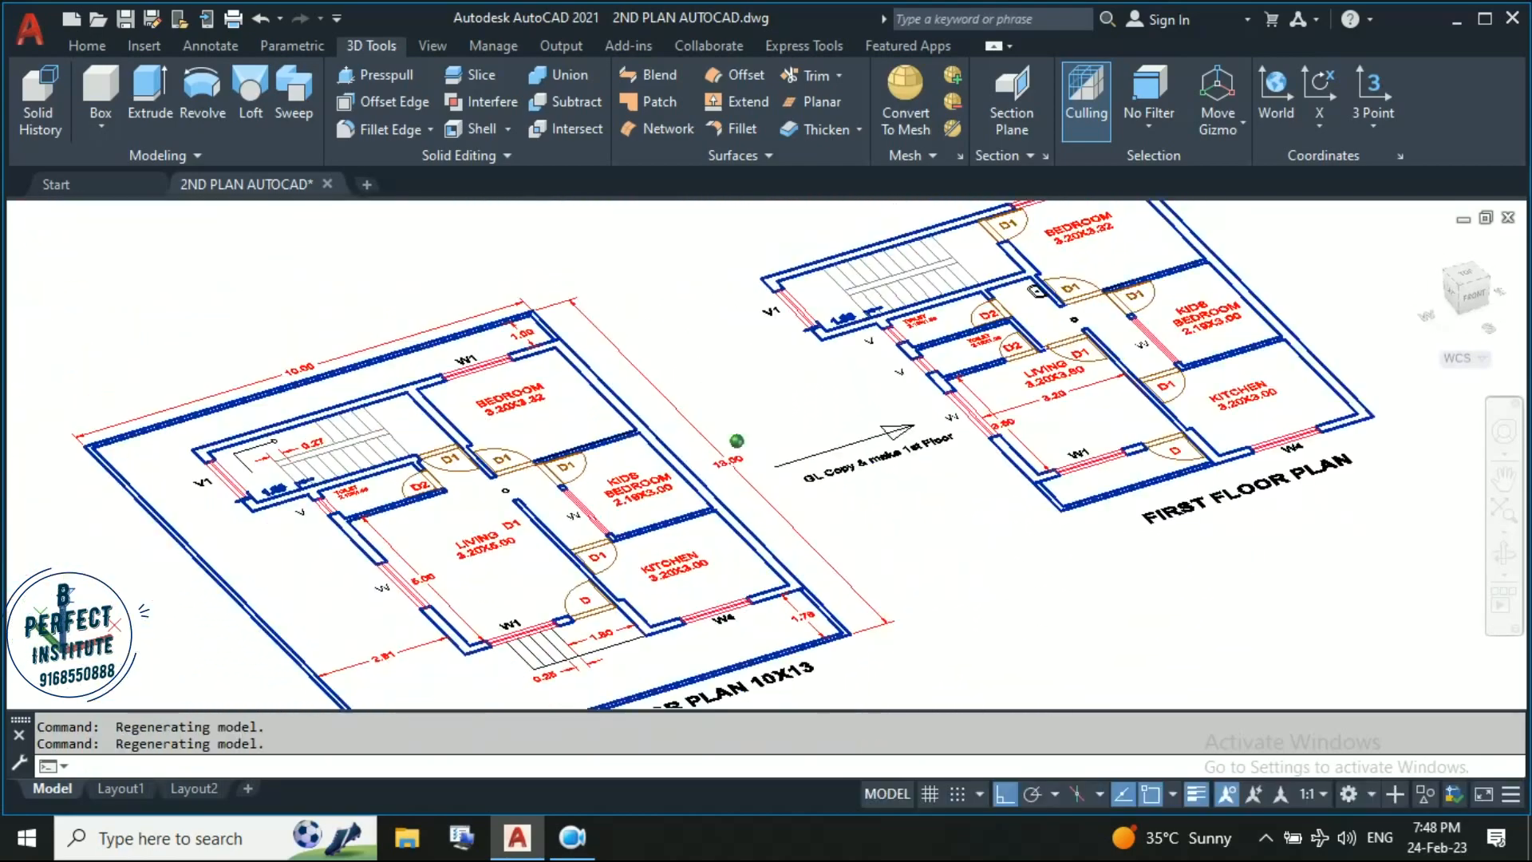
{"action": "left_click", "coordinate": [1506, 576]}
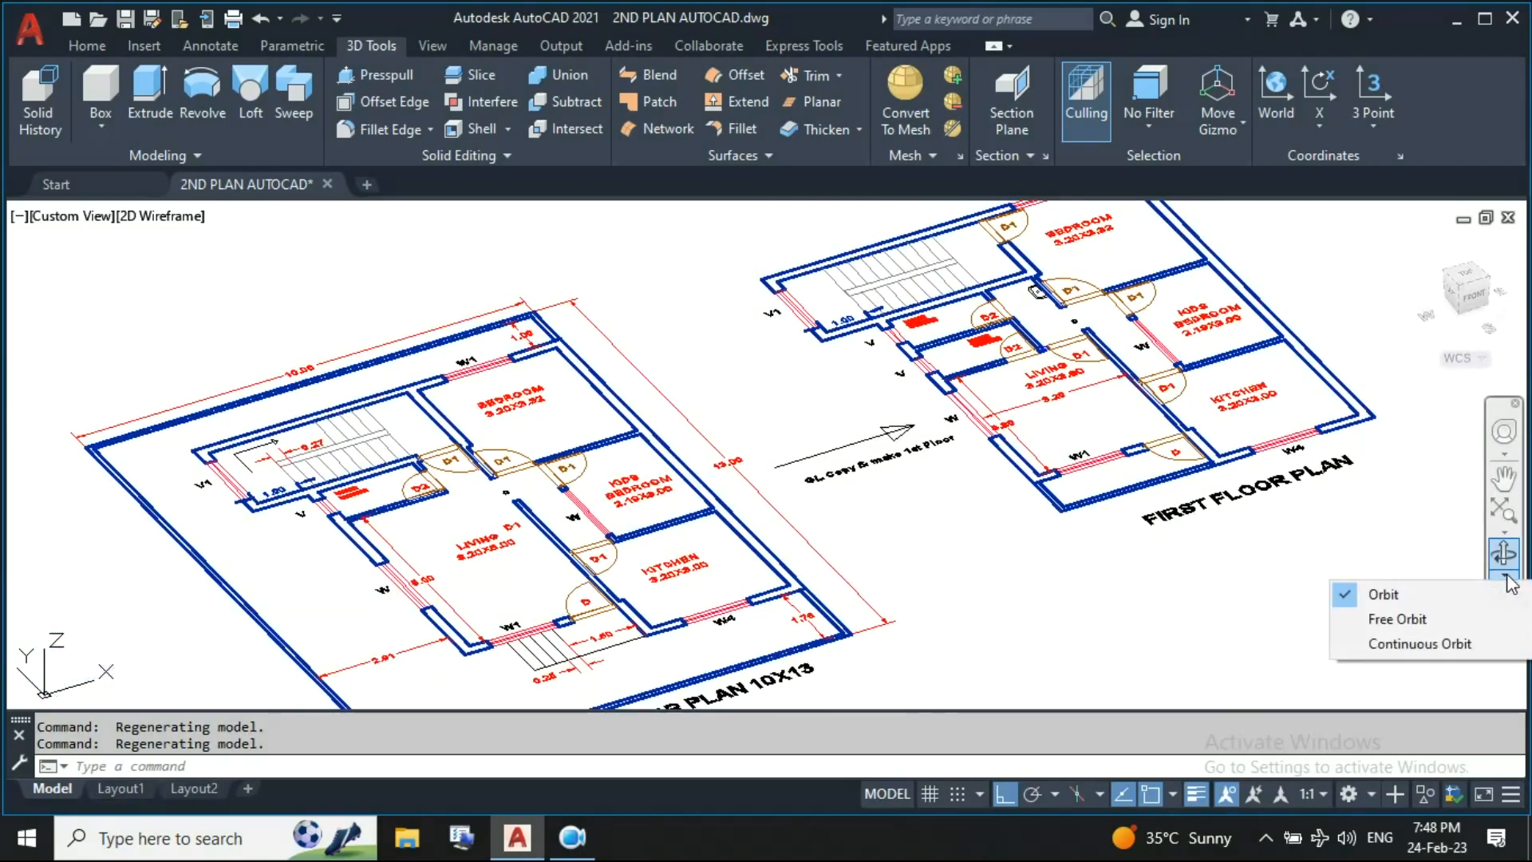
{"action": "left_click", "coordinate": [1402, 596]}
{"action": "left_click_drag", "start_coordinate": [1324, 589], "coordinate": [898, 537]}
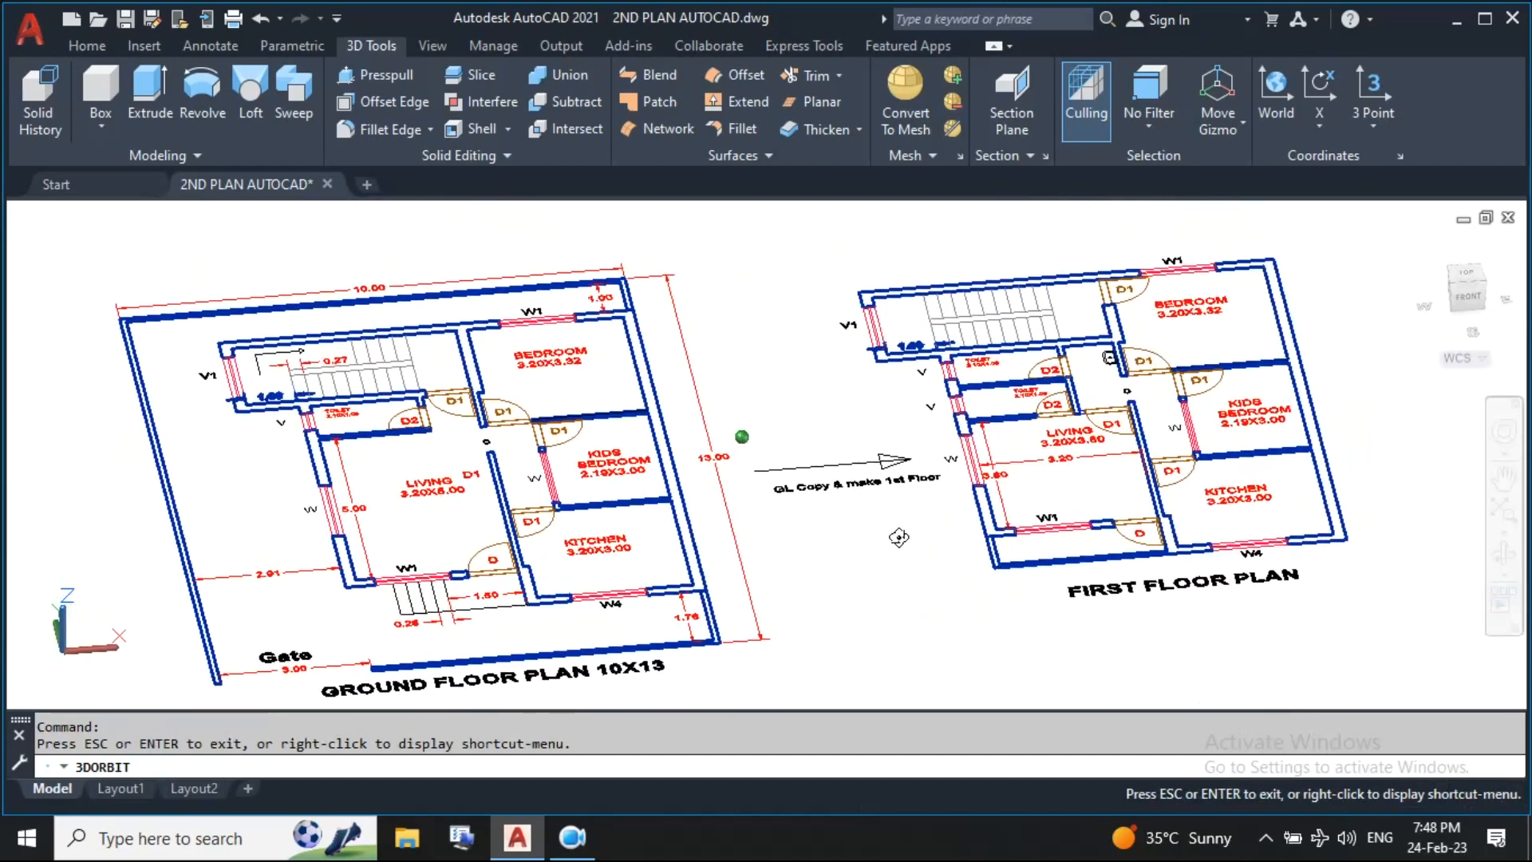
{"action": "key", "text": "Escape"}
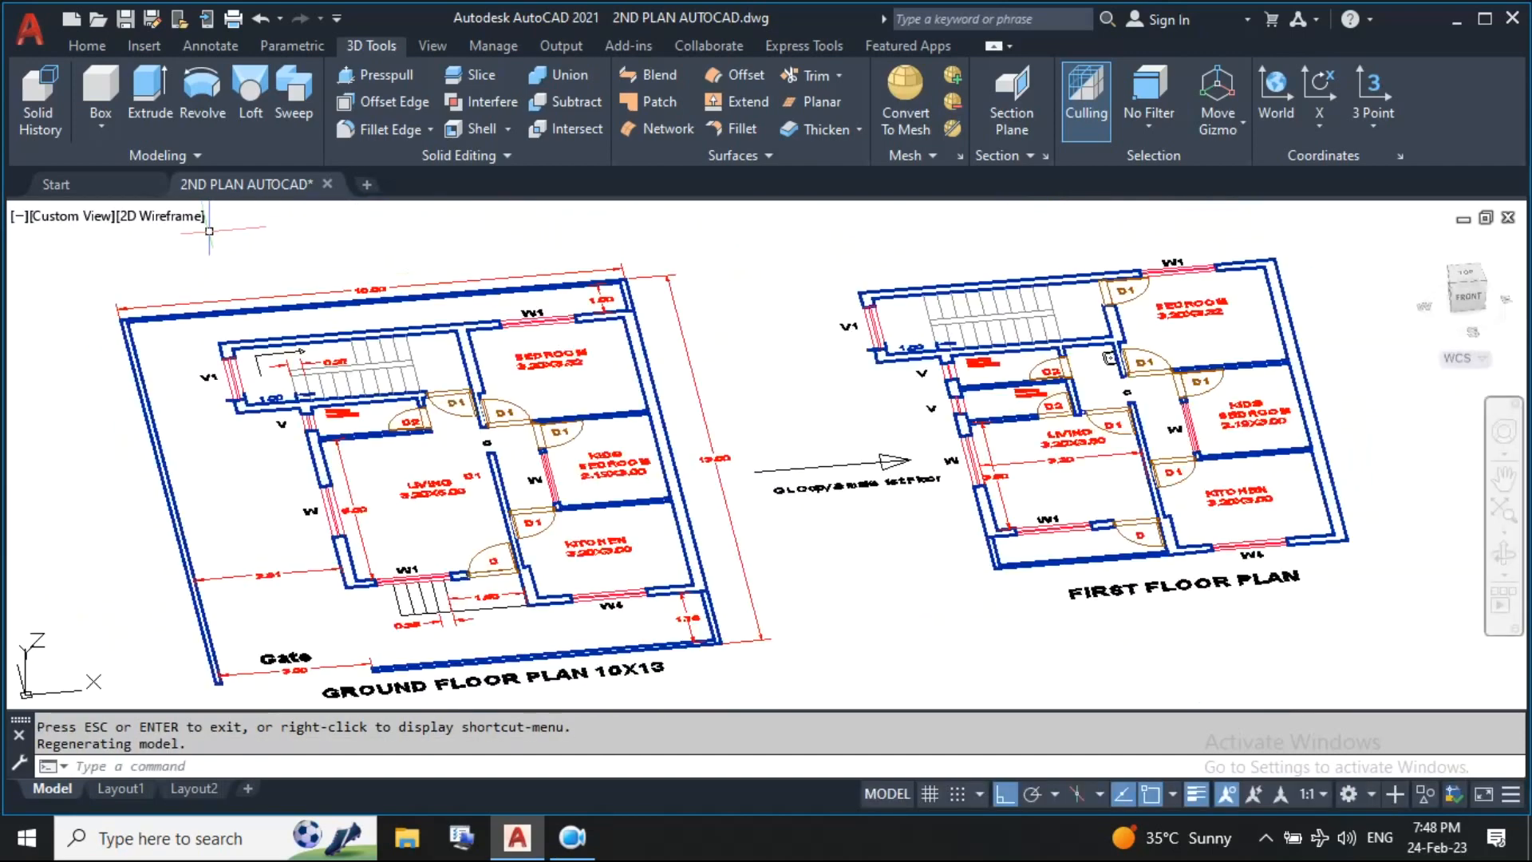
Return the floor plans to the Top view
{"action": "left_click", "coordinate": [66, 220]}
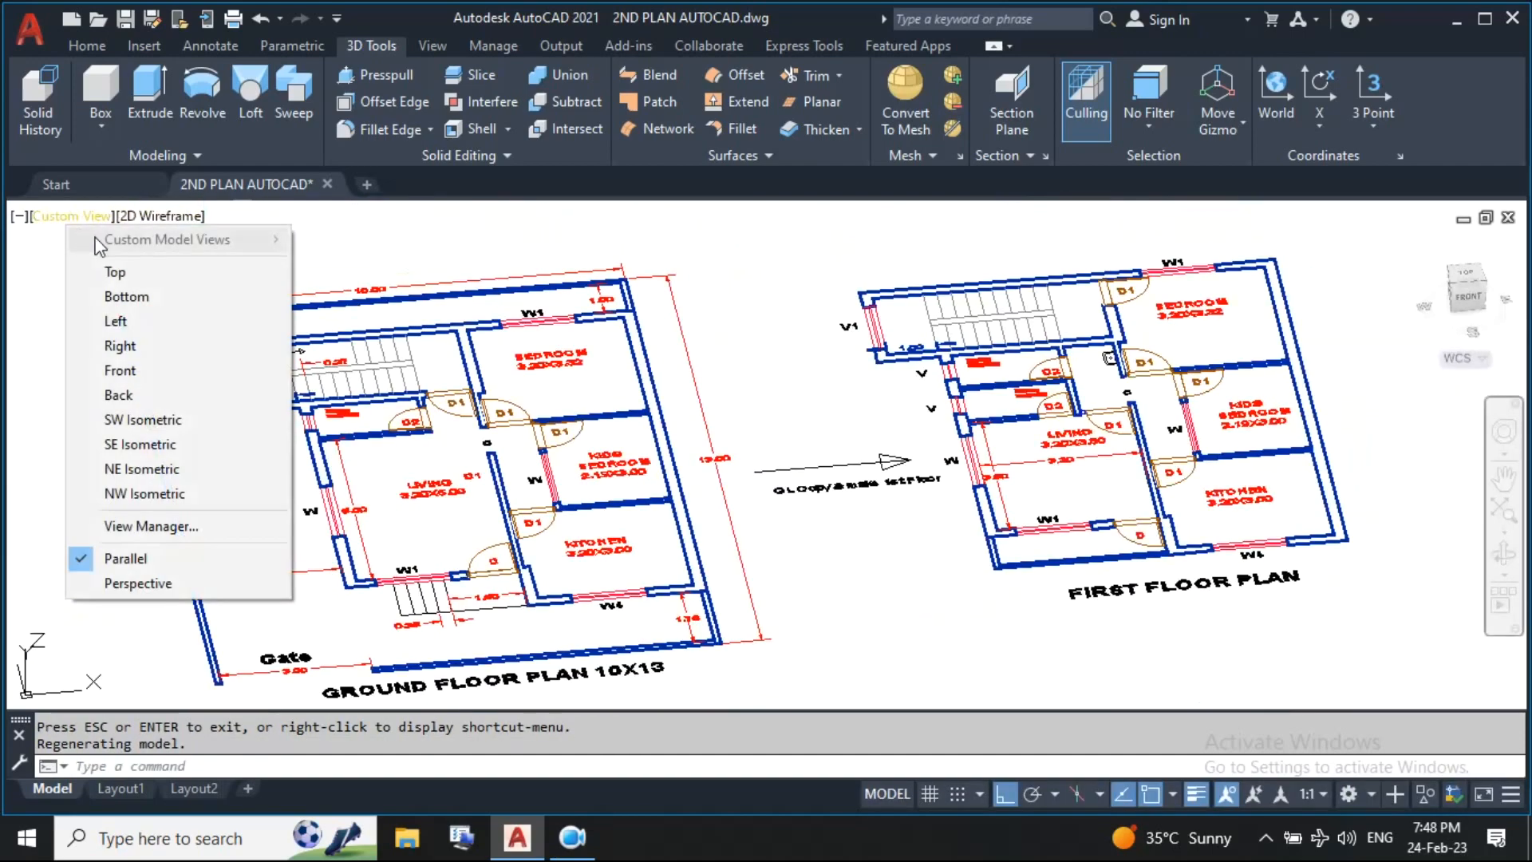
{"action": "left_click", "coordinate": [117, 273]}
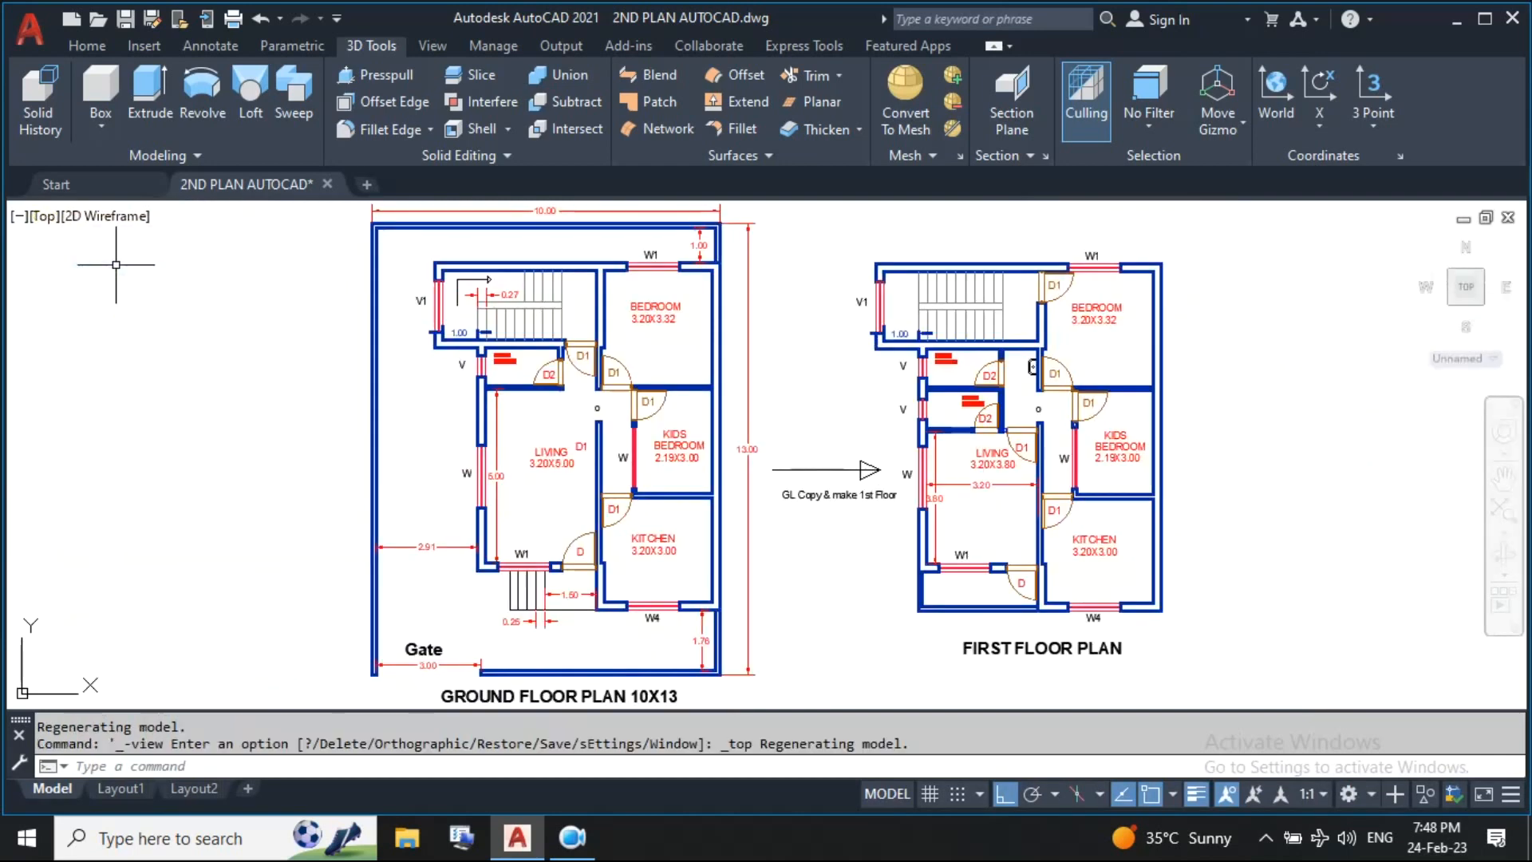
{"action": "left_click", "coordinate": [43, 215]}
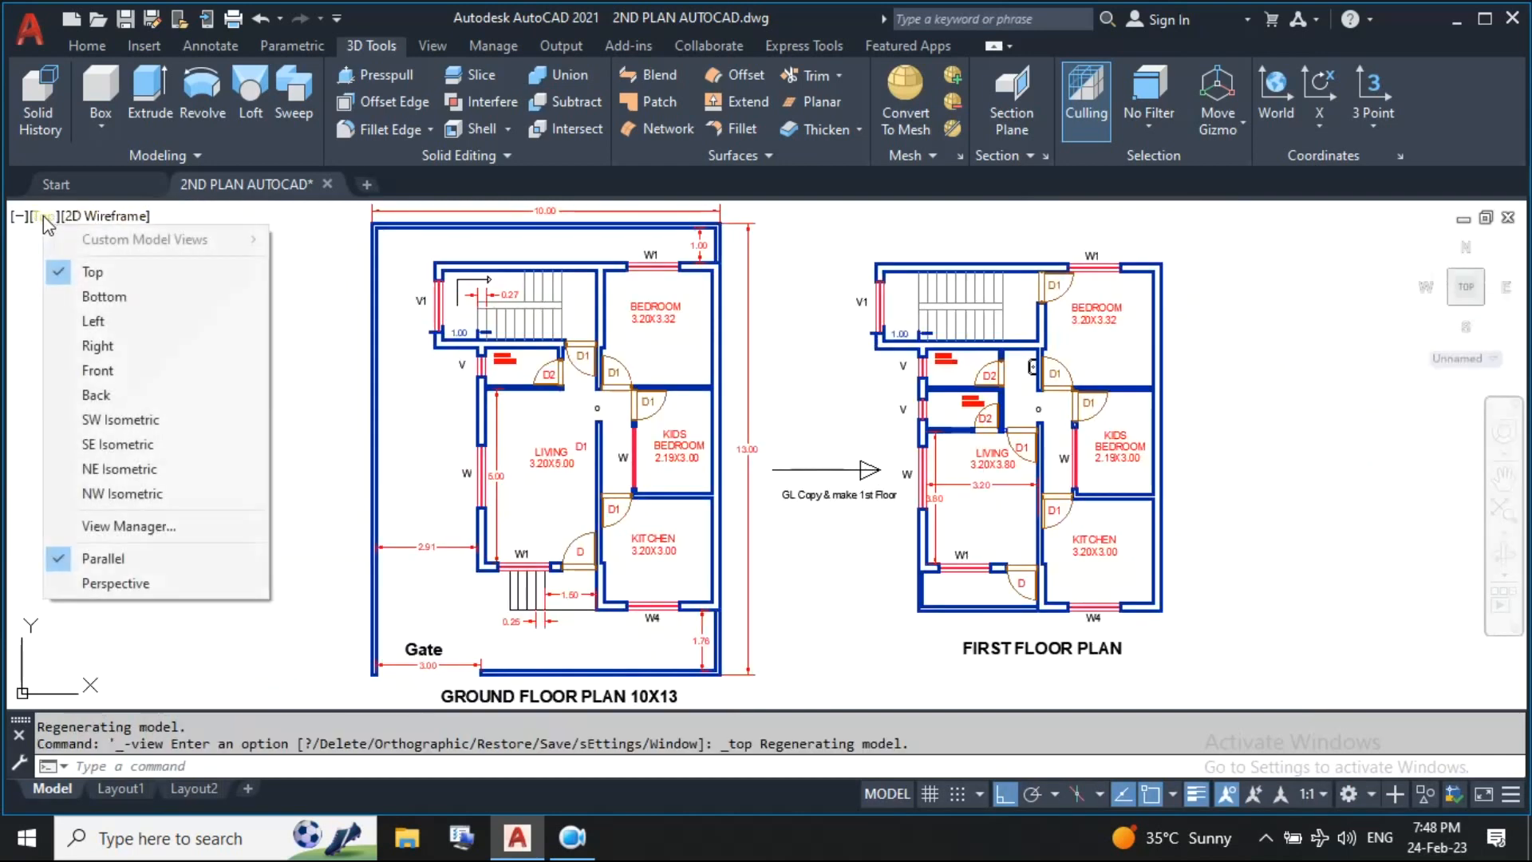
{"action": "key", "text": "Escape"}
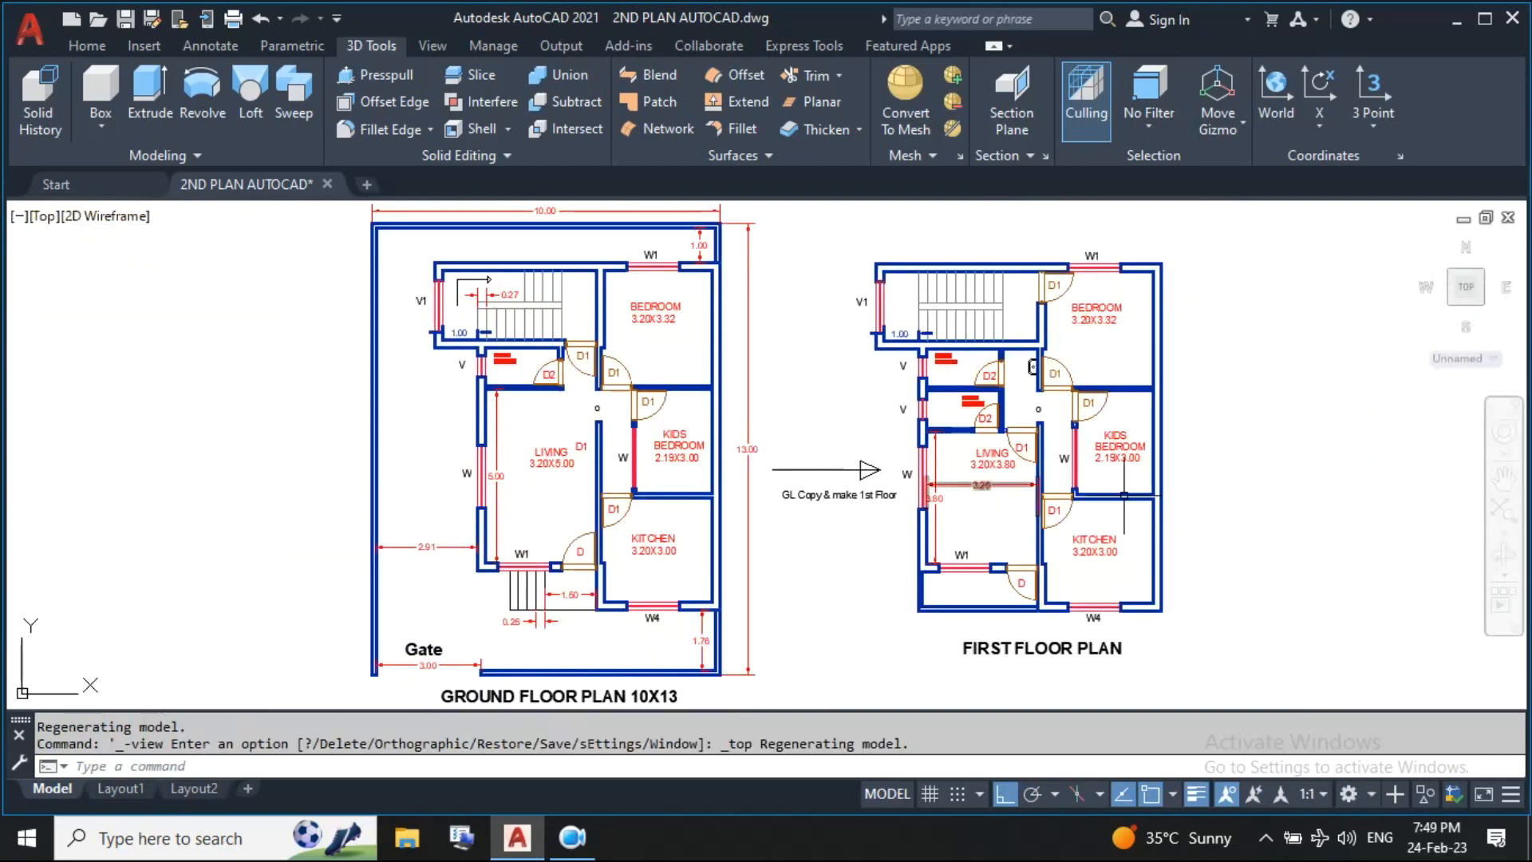
Orbit the floor plans into a tilted 3D view and set the visual style to Conceptual
{"action": "left_click", "coordinate": [1505, 552]}
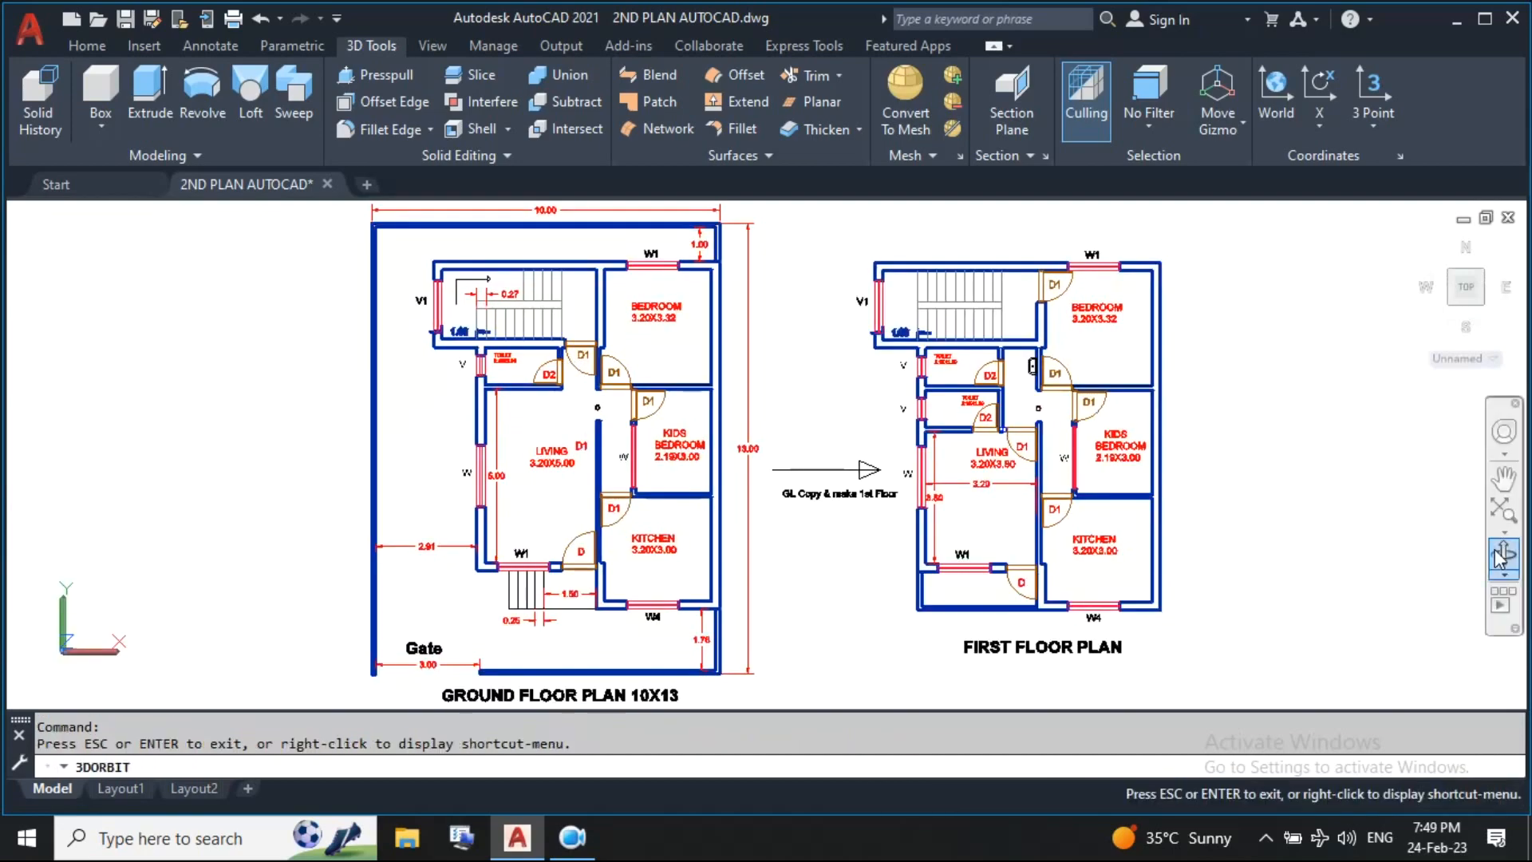
{"action": "left_click_drag", "start_coordinate": [1014, 489], "coordinate": [1099, 361]}
{"action": "key", "text": "Escape"}
{"action": "left_click", "coordinate": [160, 216]}
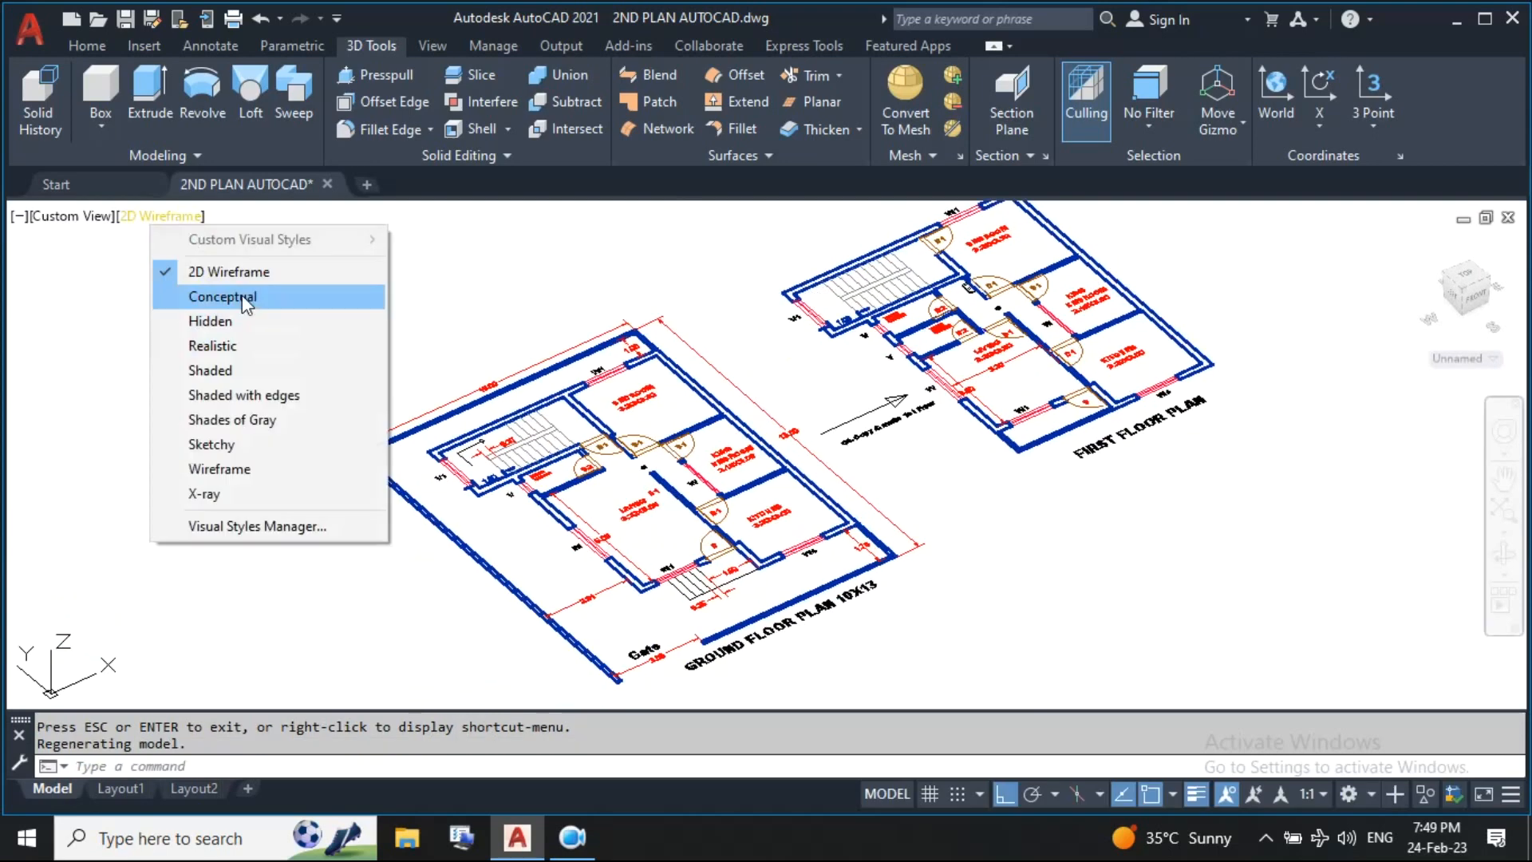
{"action": "left_click", "coordinate": [233, 292]}
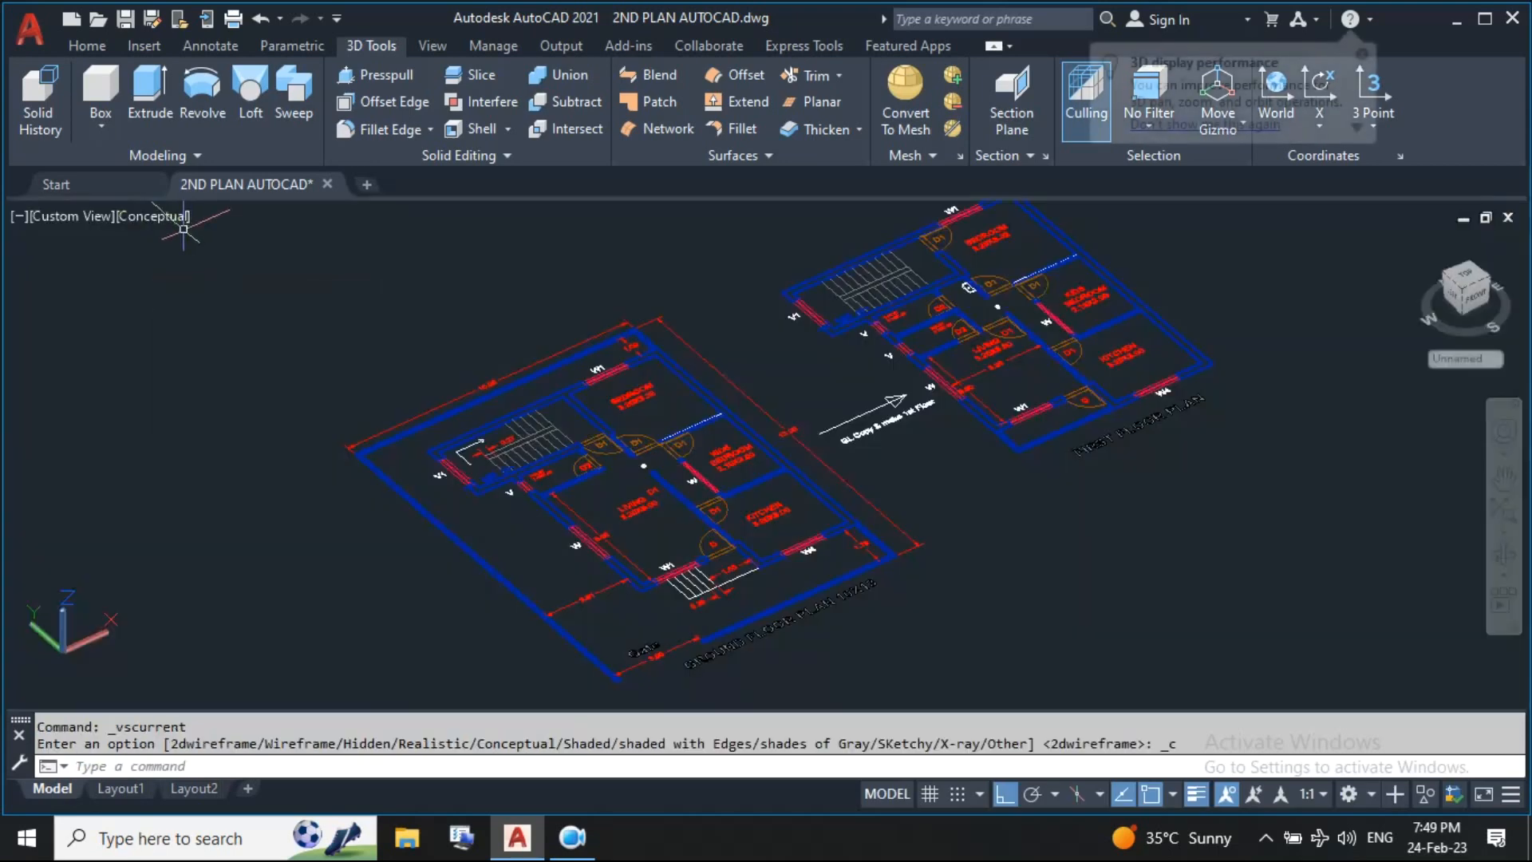
{"action": "left_click", "coordinate": [159, 215]}
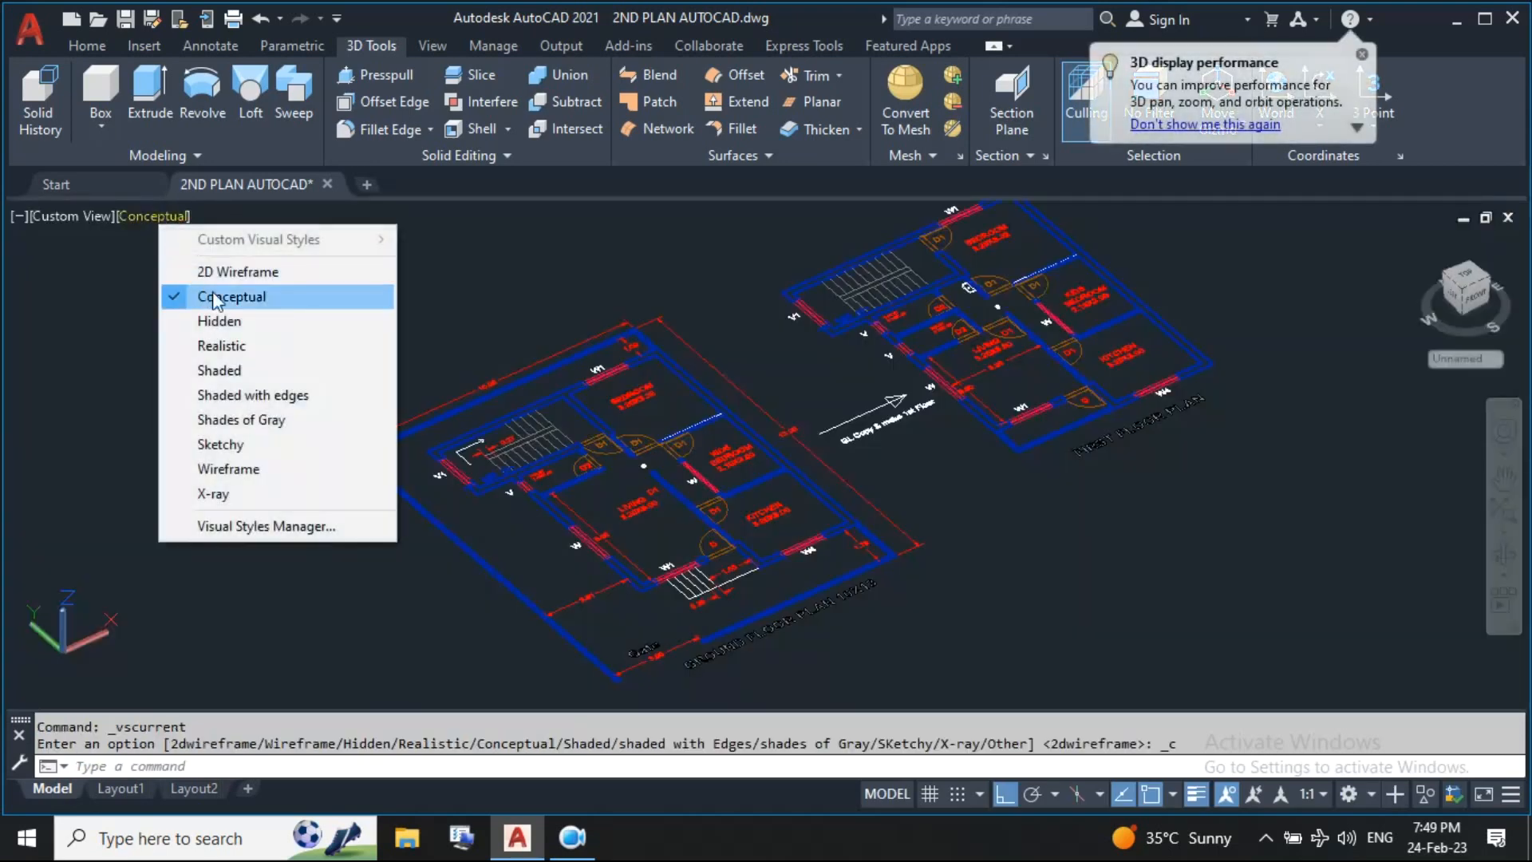
{"action": "left_click", "coordinate": [245, 300]}
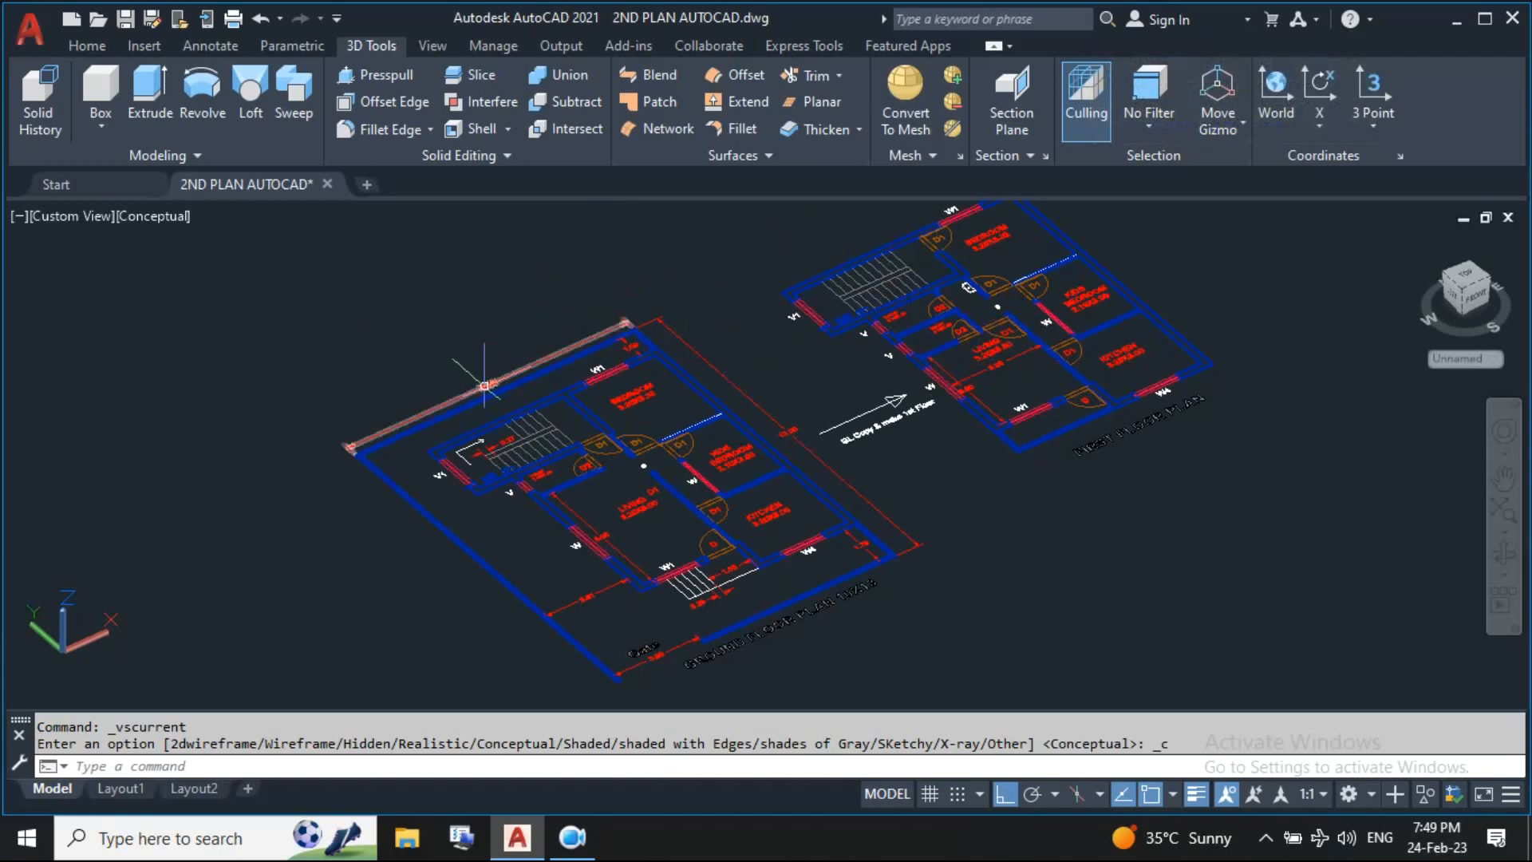
Create a new layer named 3D Wall and make it the current layer
{"action": "left_click", "coordinate": [87, 46]}
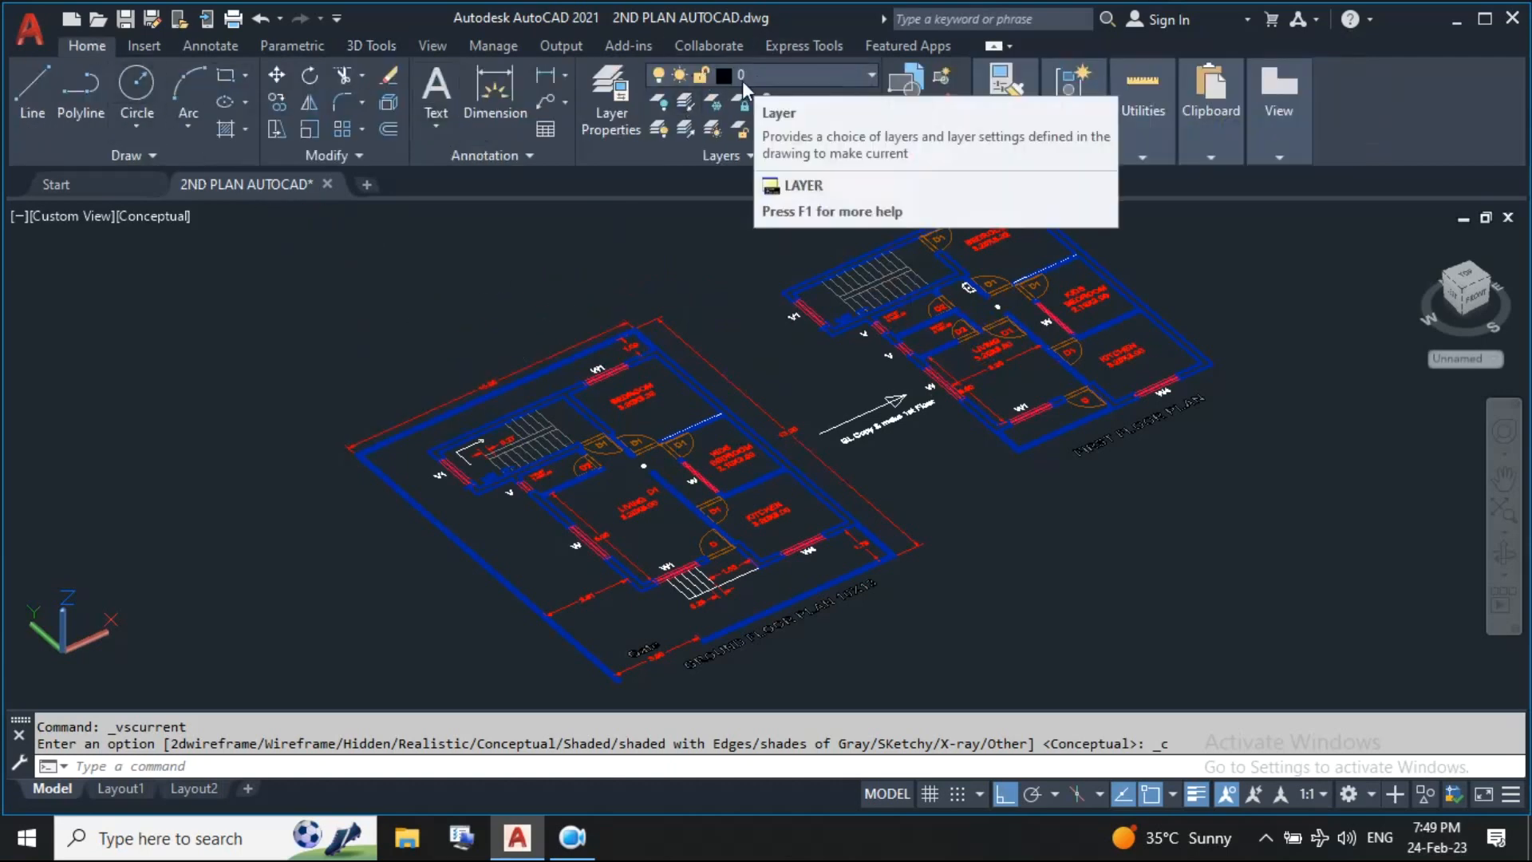
{"action": "left_click", "coordinate": [610, 108]}
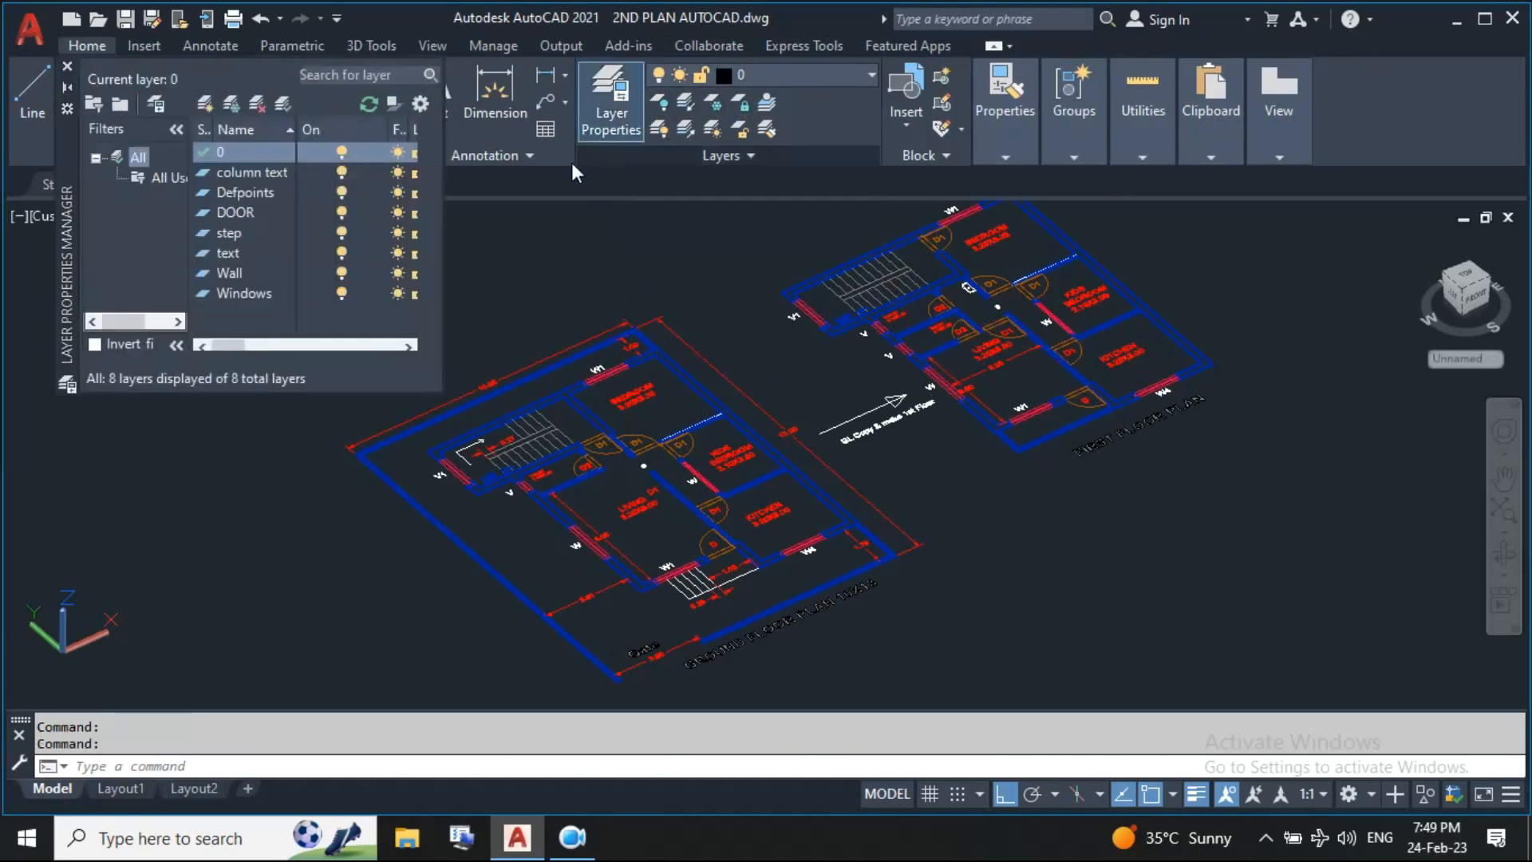
{"action": "left_click", "coordinate": [206, 104]}
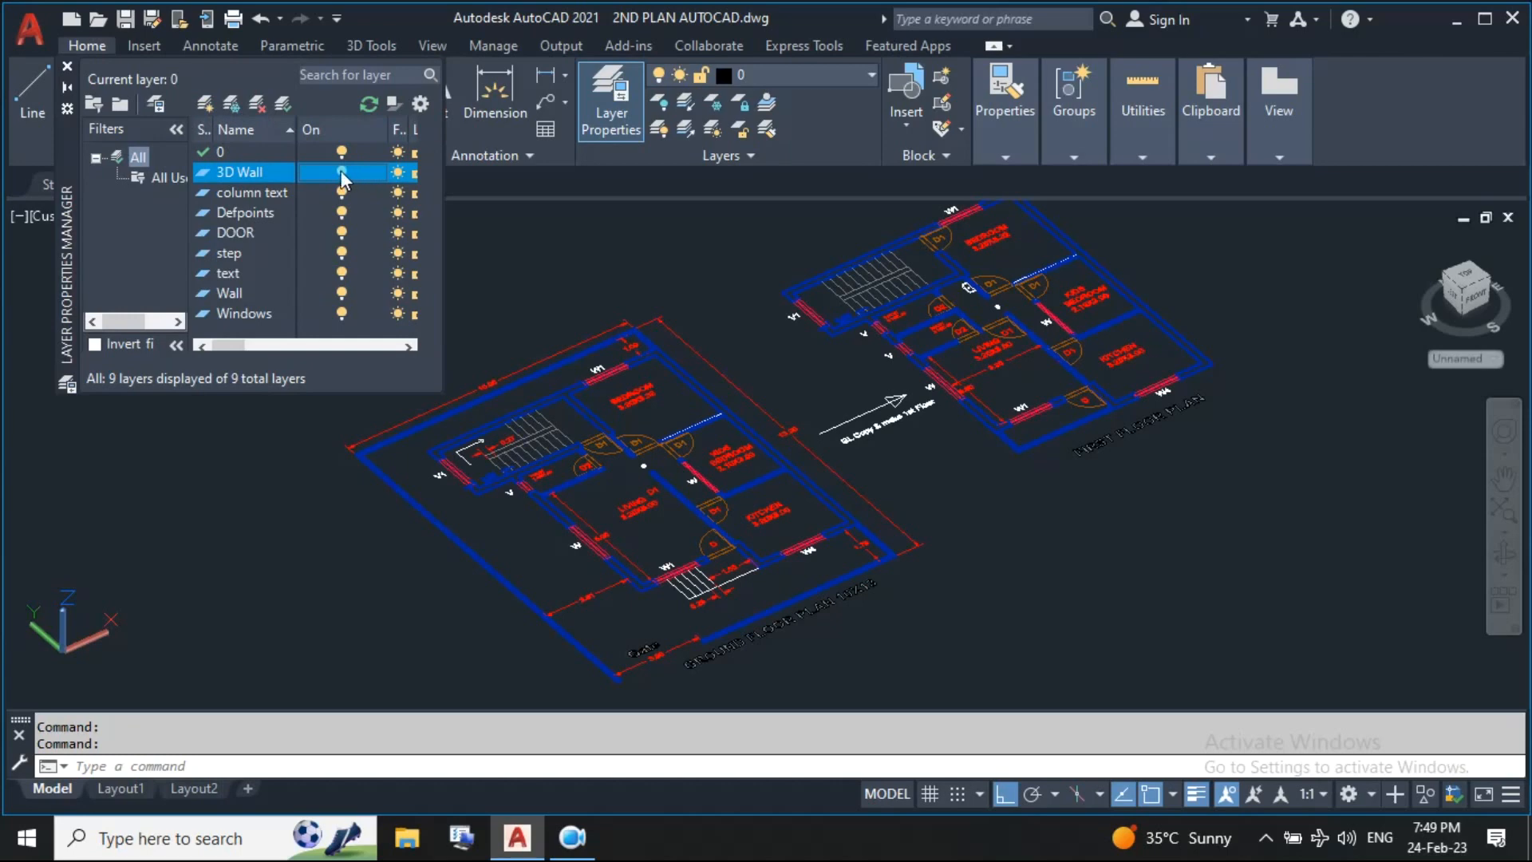
{"action": "left_click", "coordinate": [67, 67]}
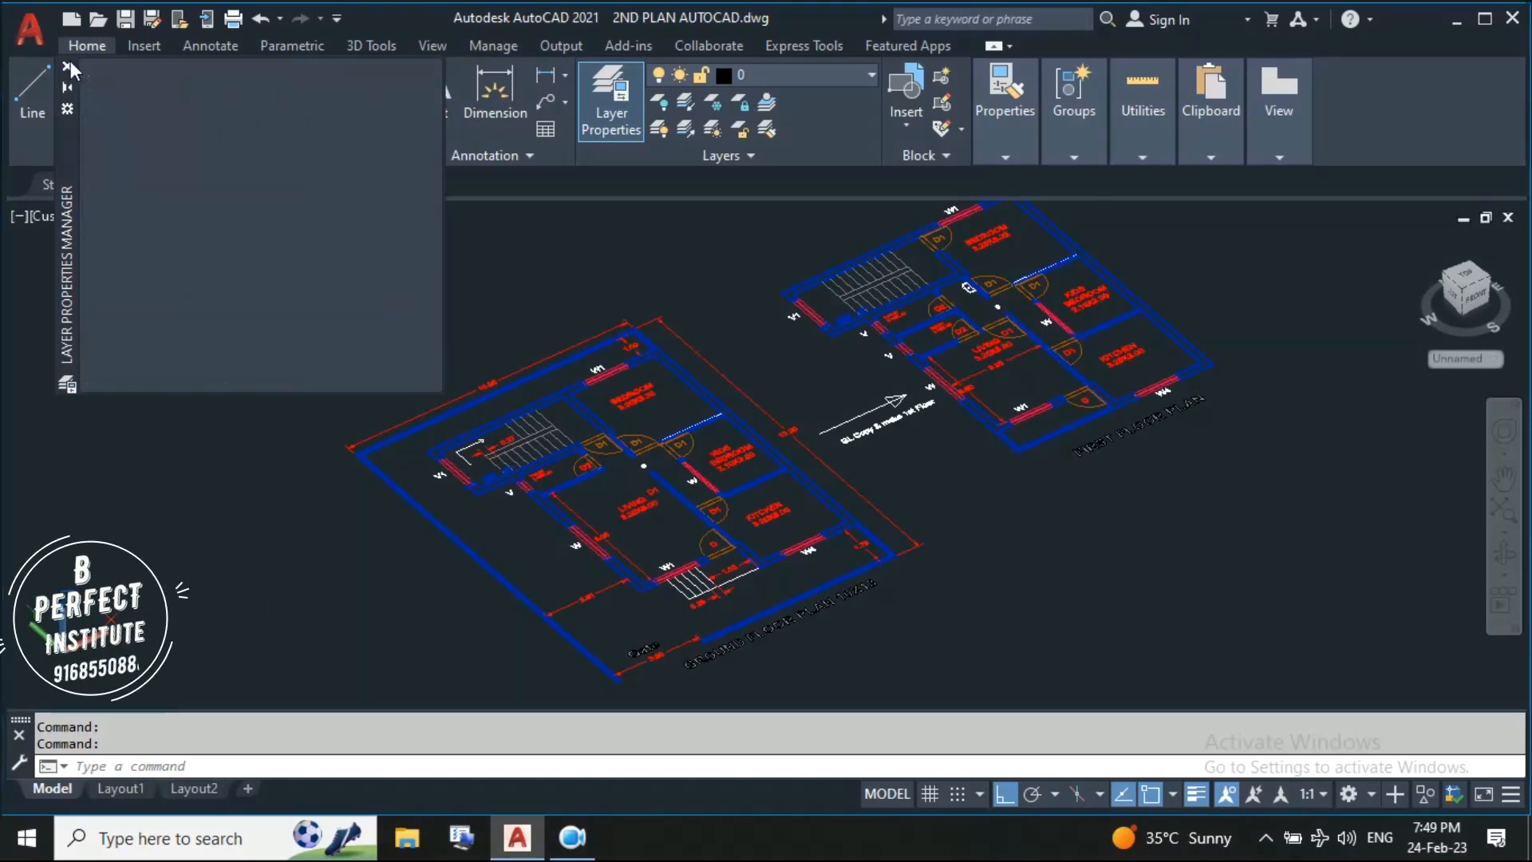
{"action": "left_click", "coordinate": [821, 74]}
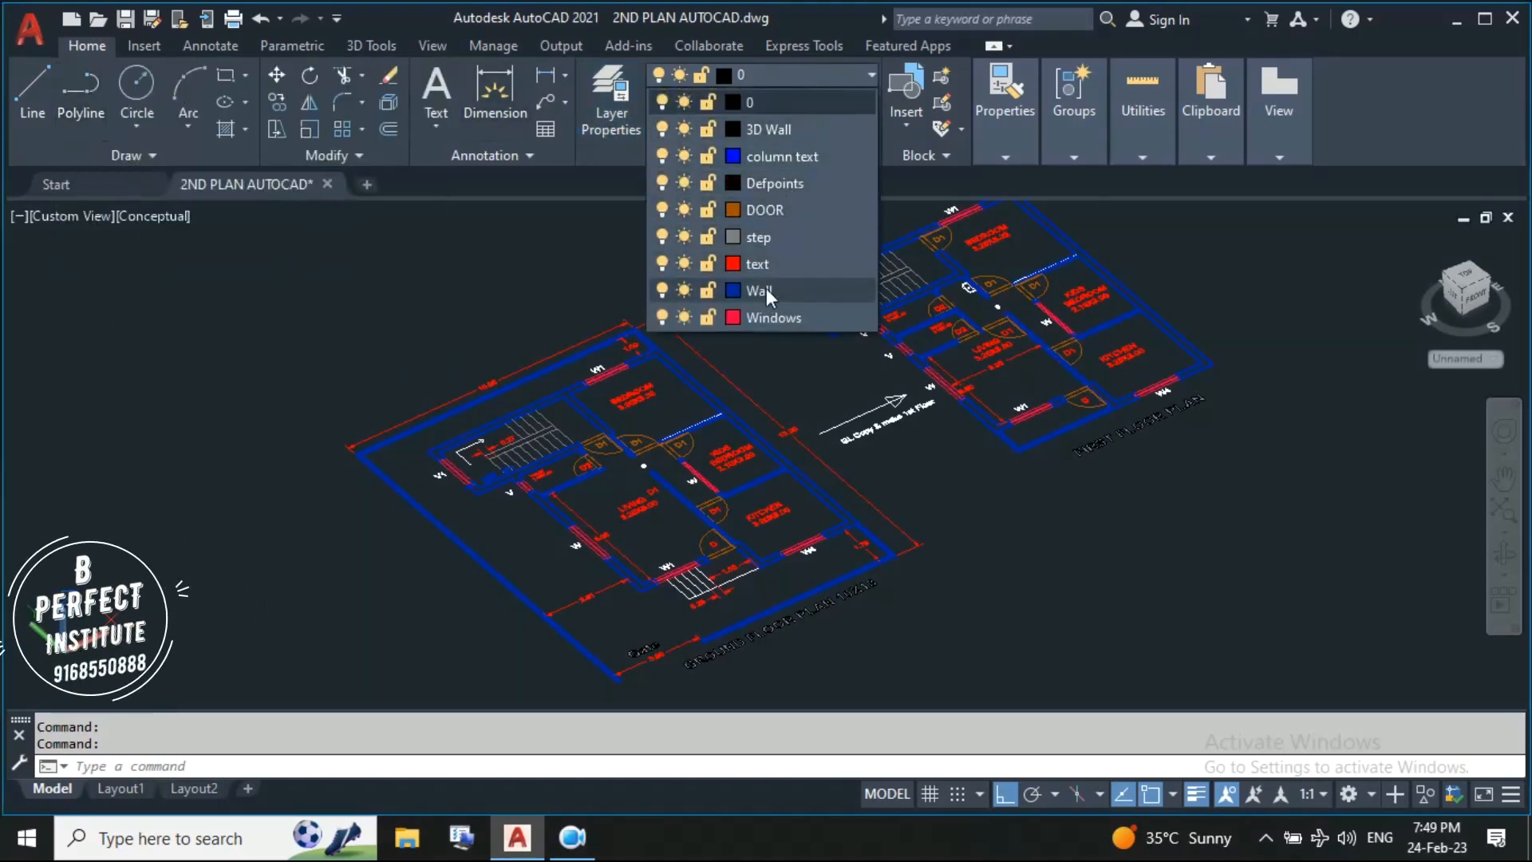
{"action": "left_click", "coordinate": [789, 131]}
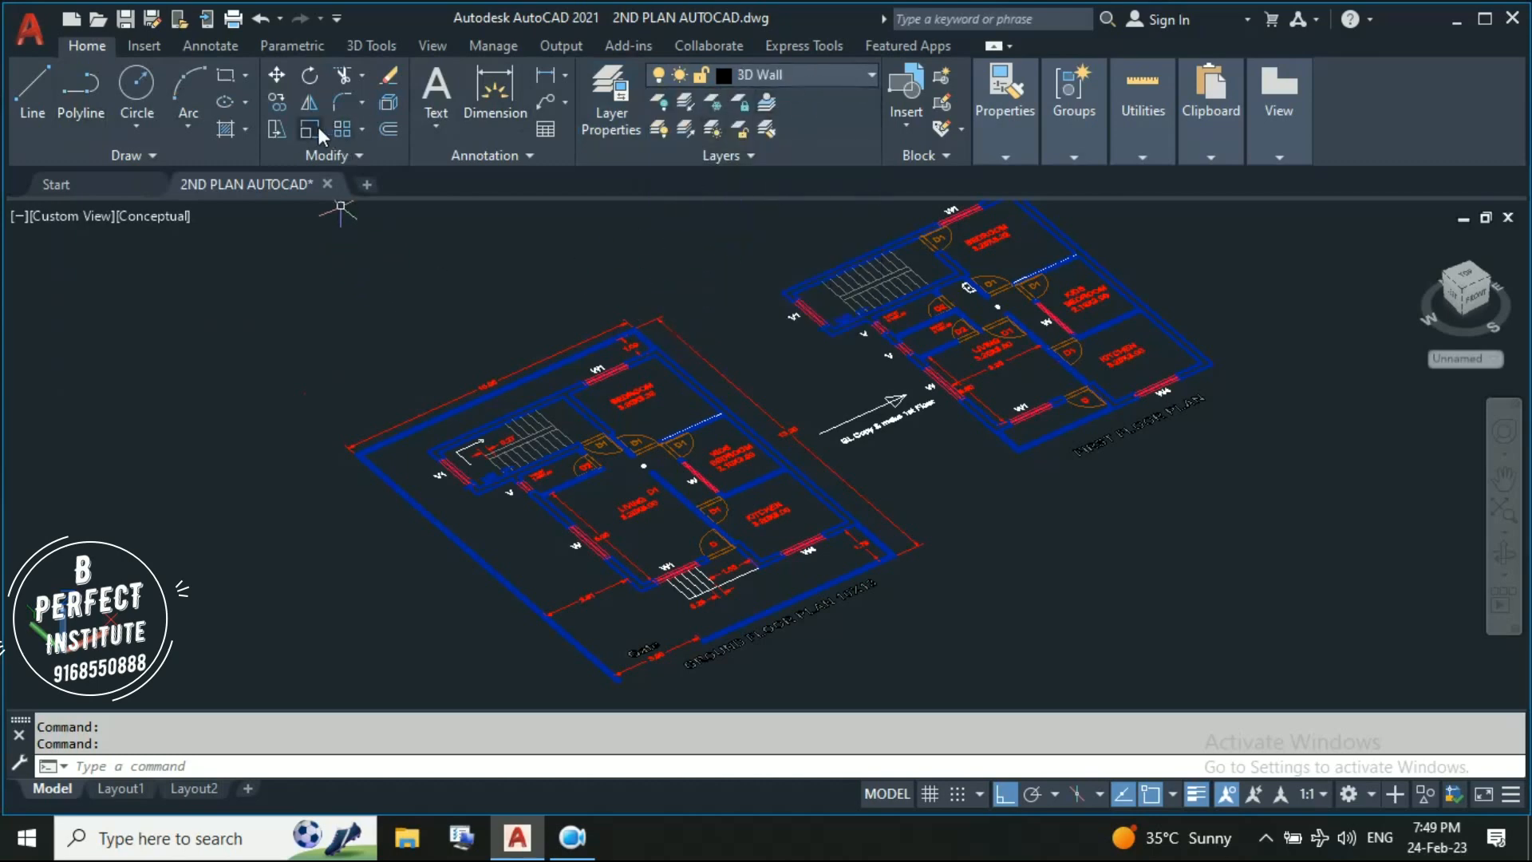
Presspull the L-shaped ground-floor wall outline at the living room corner between windows W and W1 to a height of 3
{"action": "left_click", "coordinate": [369, 48]}
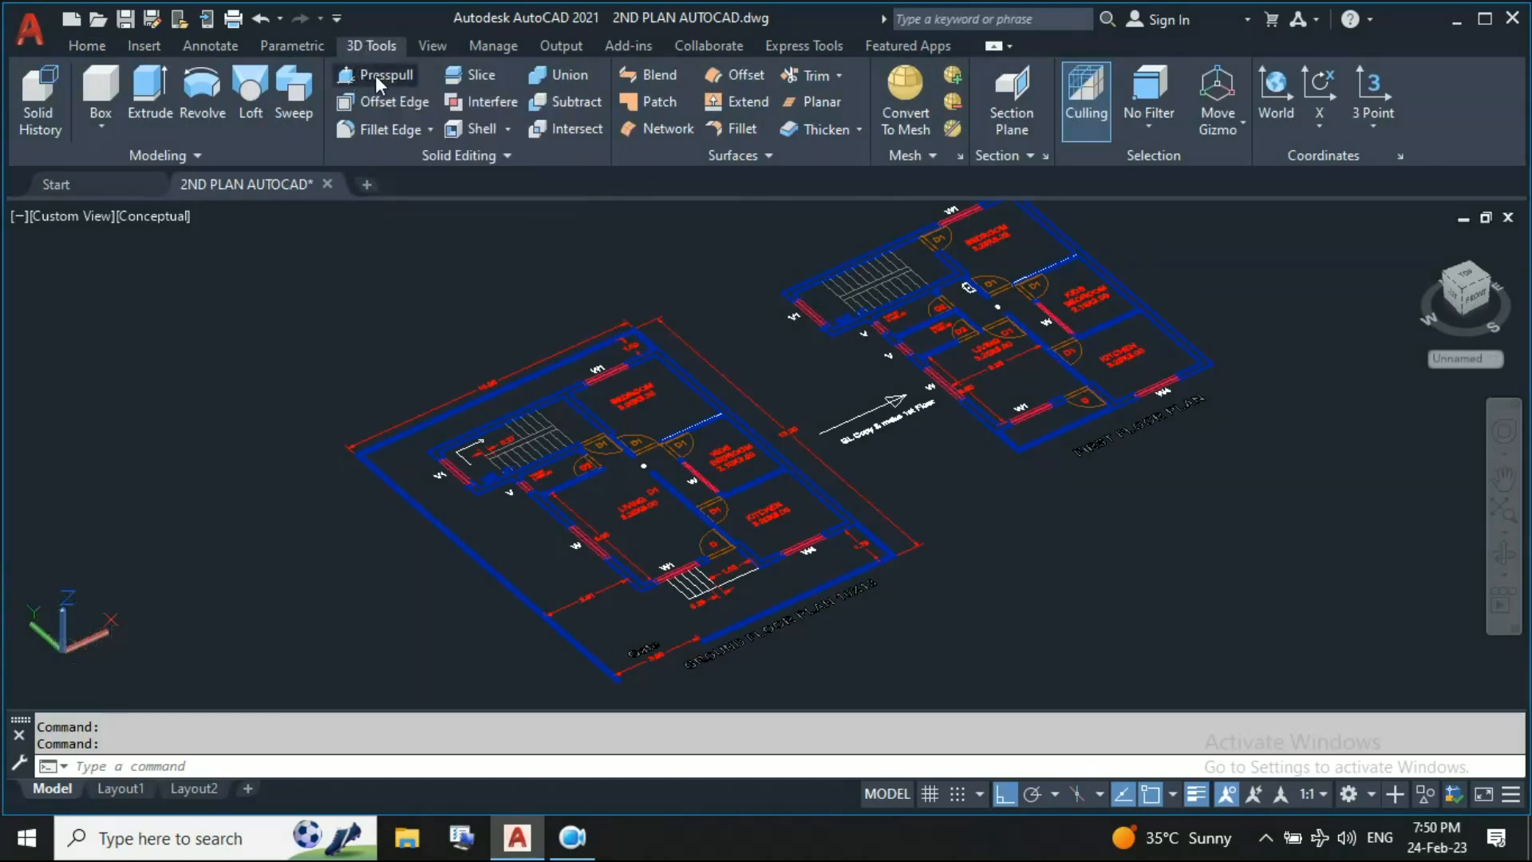
{"action": "left_click", "coordinate": [375, 75]}
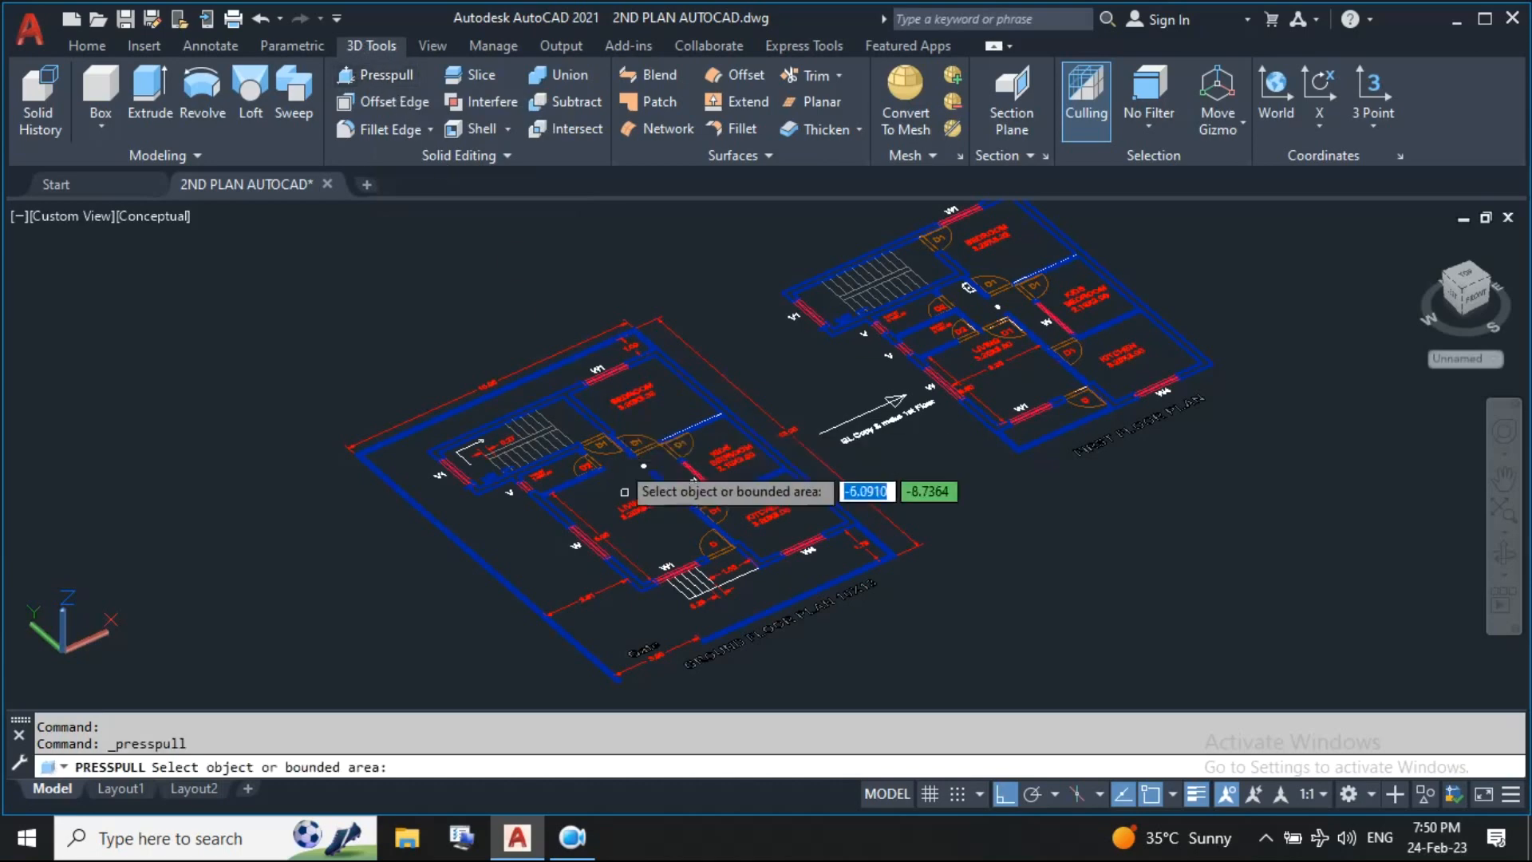
{"action": "scroll", "coordinate": [634, 584], "scroll_direction": "up", "scroll_amount": 5}
{"action": "scroll", "coordinate": [633, 583], "scroll_direction": "up", "scroll_amount": 5}
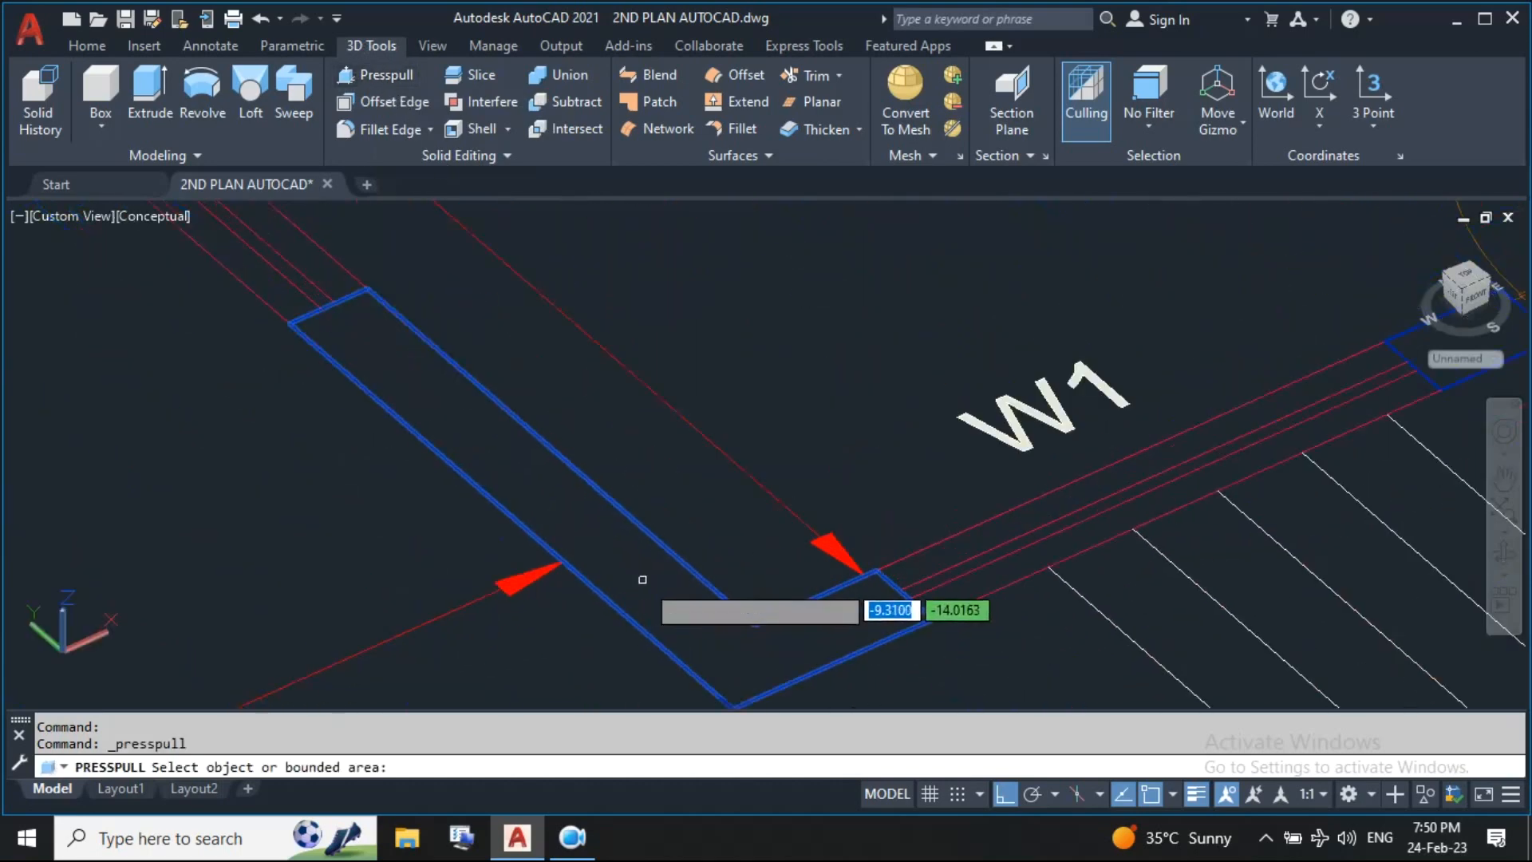
{"action": "left_click", "coordinate": [649, 578]}
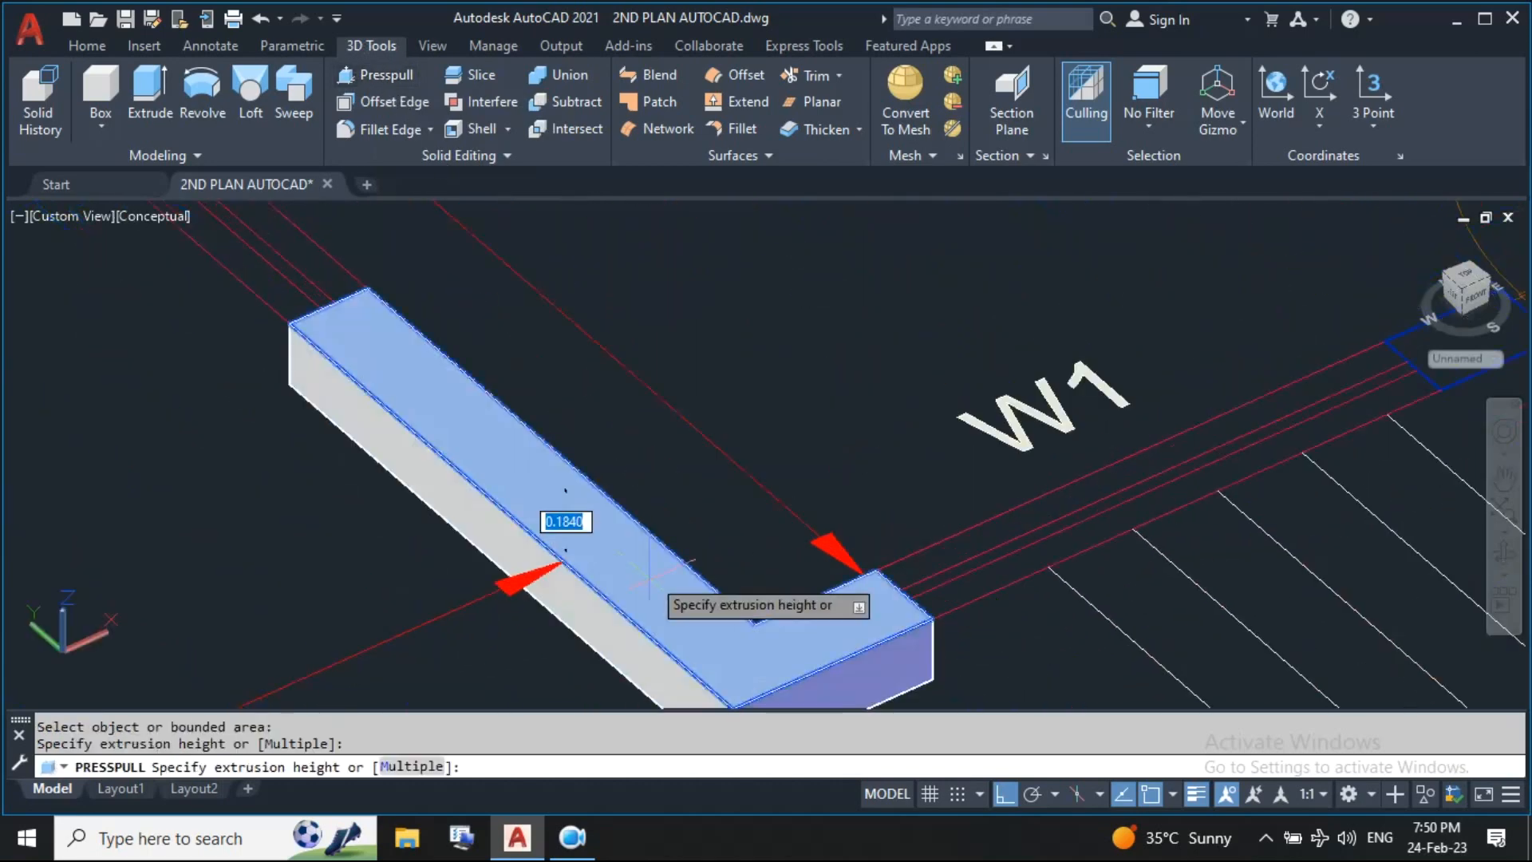
{"action": "scroll", "coordinate": [790, 296], "scroll_direction": "down", "scroll_amount": 2}
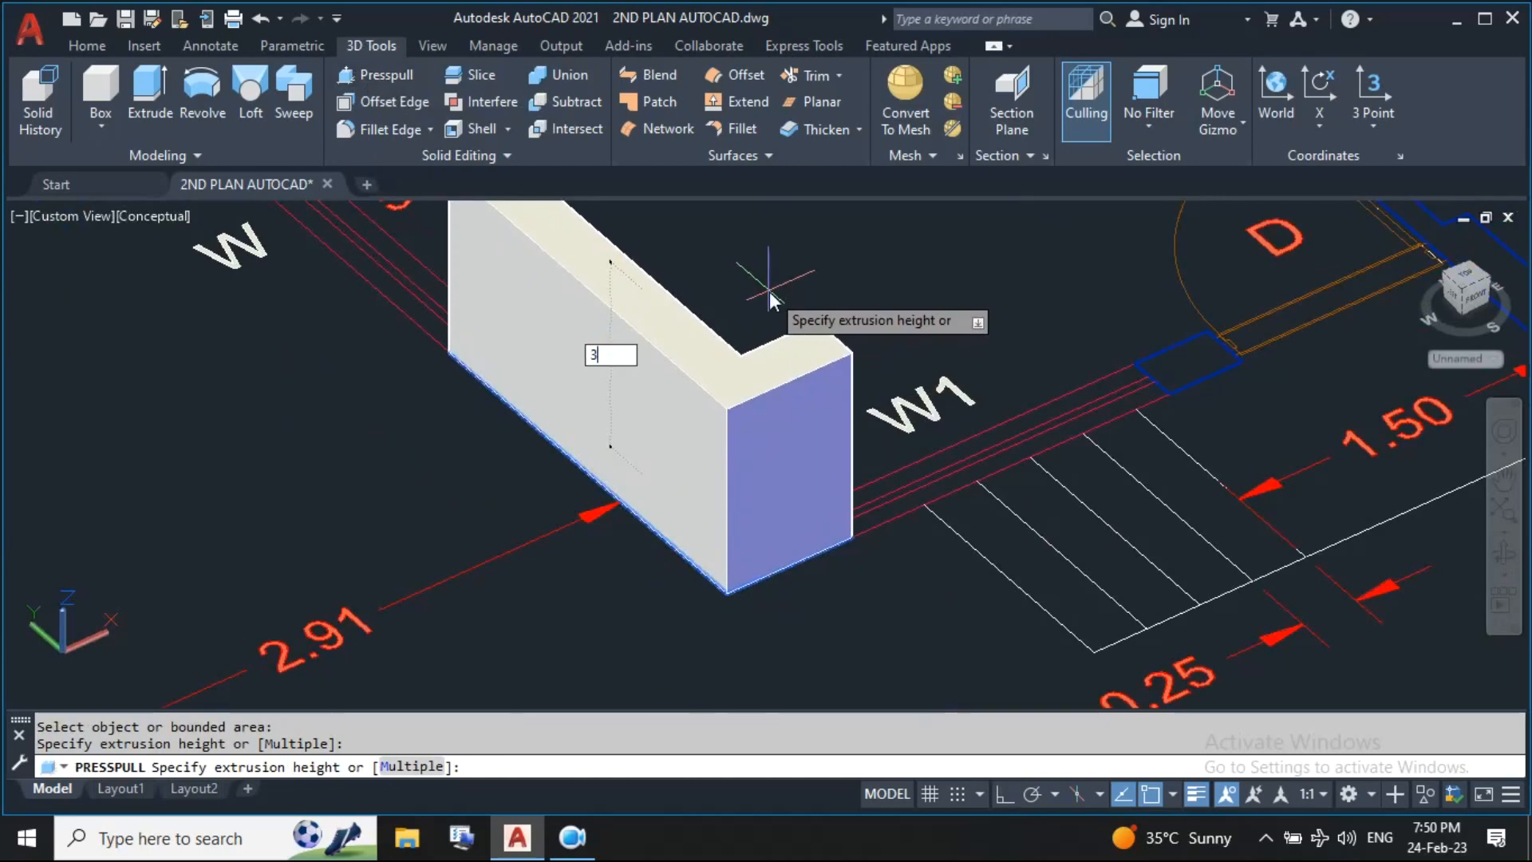
{"action": "key", "text": "Escape"}
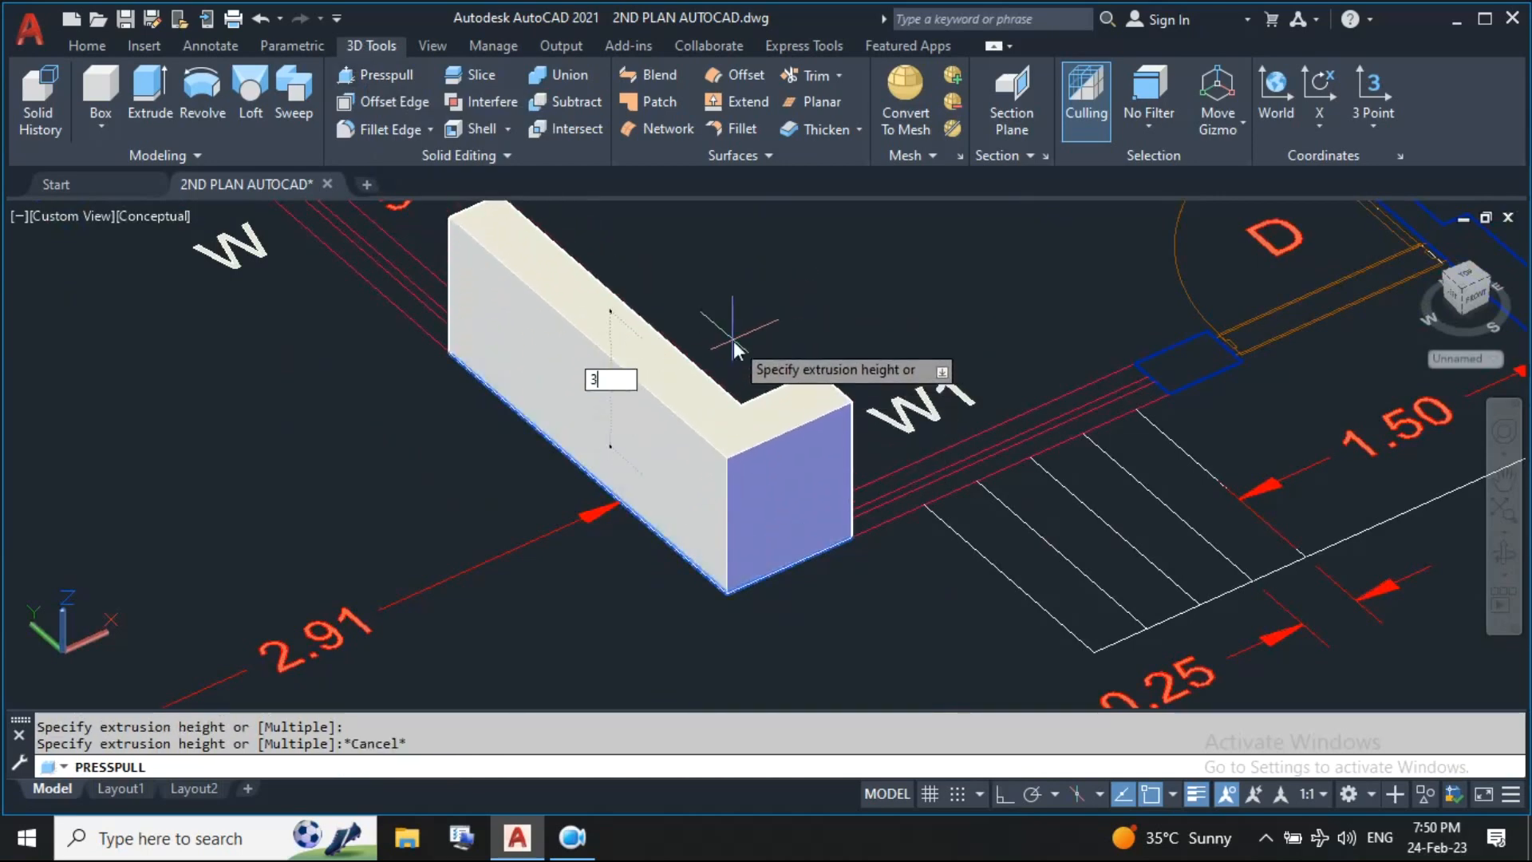
{"action": "type", "text": "3"}
{"action": "key", "text": "Return"}
Presspull the small ground-floor wall pier between window W1 and door D to a height of 3
{"action": "scroll", "coordinate": [738, 351], "scroll_direction": "down", "scroll_amount": 5}
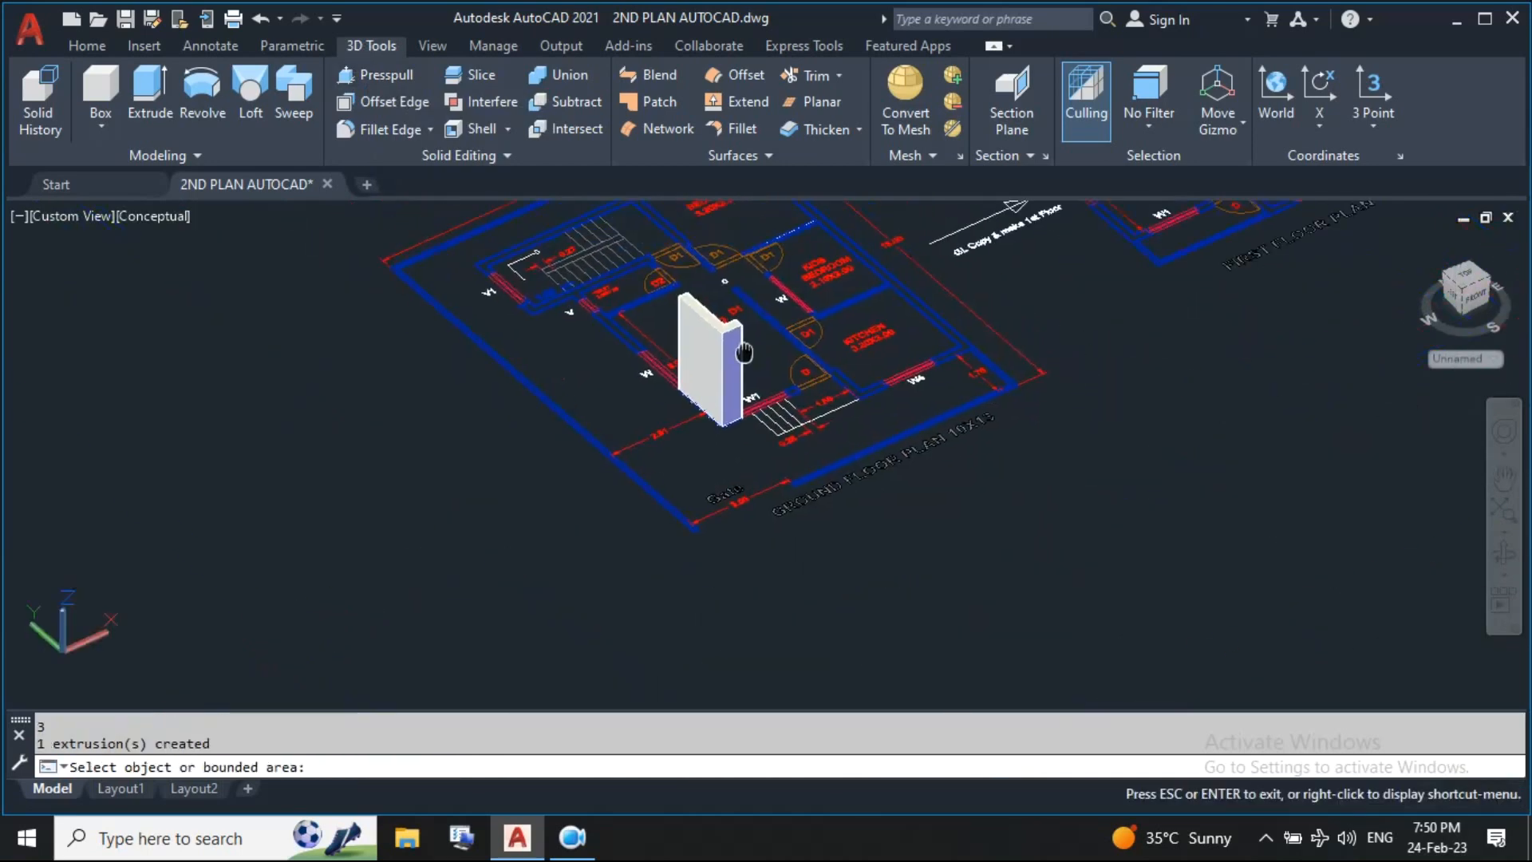
{"action": "scroll", "coordinate": [745, 352], "scroll_direction": "up", "scroll_amount": 3}
{"action": "scroll", "coordinate": [798, 415], "scroll_direction": "up", "scroll_amount": 2}
{"action": "scroll", "coordinate": [811, 424], "scroll_direction": "down", "scroll_amount": 3}
{"action": "scroll", "coordinate": [803, 439], "scroll_direction": "up", "scroll_amount": 3}
{"action": "middle_click_drag", "start_coordinate": [802, 439], "coordinate": [778, 482]}
{"action": "scroll", "coordinate": [882, 583], "scroll_direction": "up", "scroll_amount": 3}
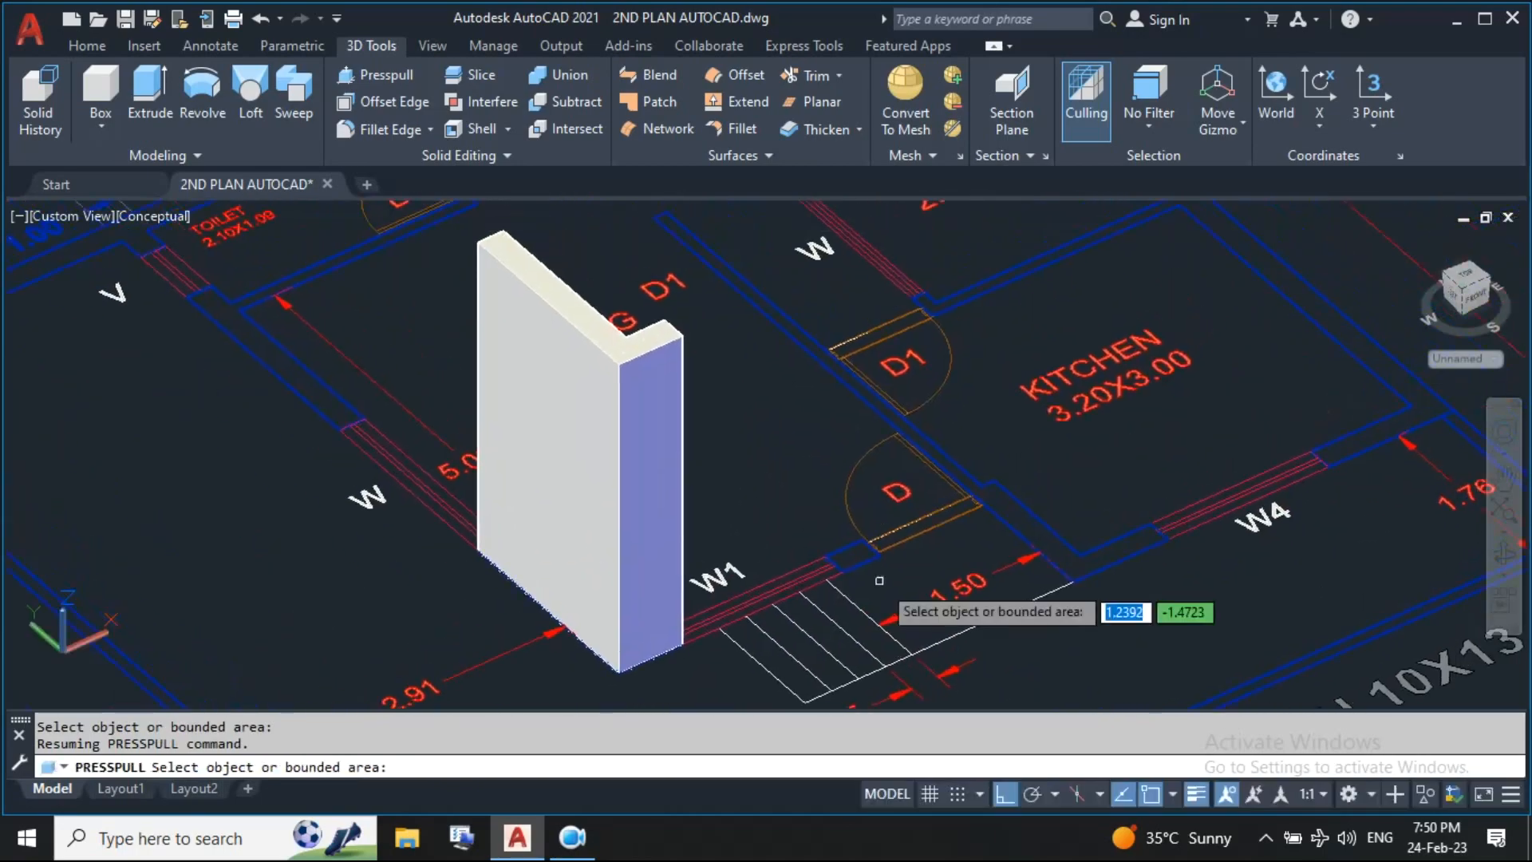
{"action": "left_click", "coordinate": [838, 542]}
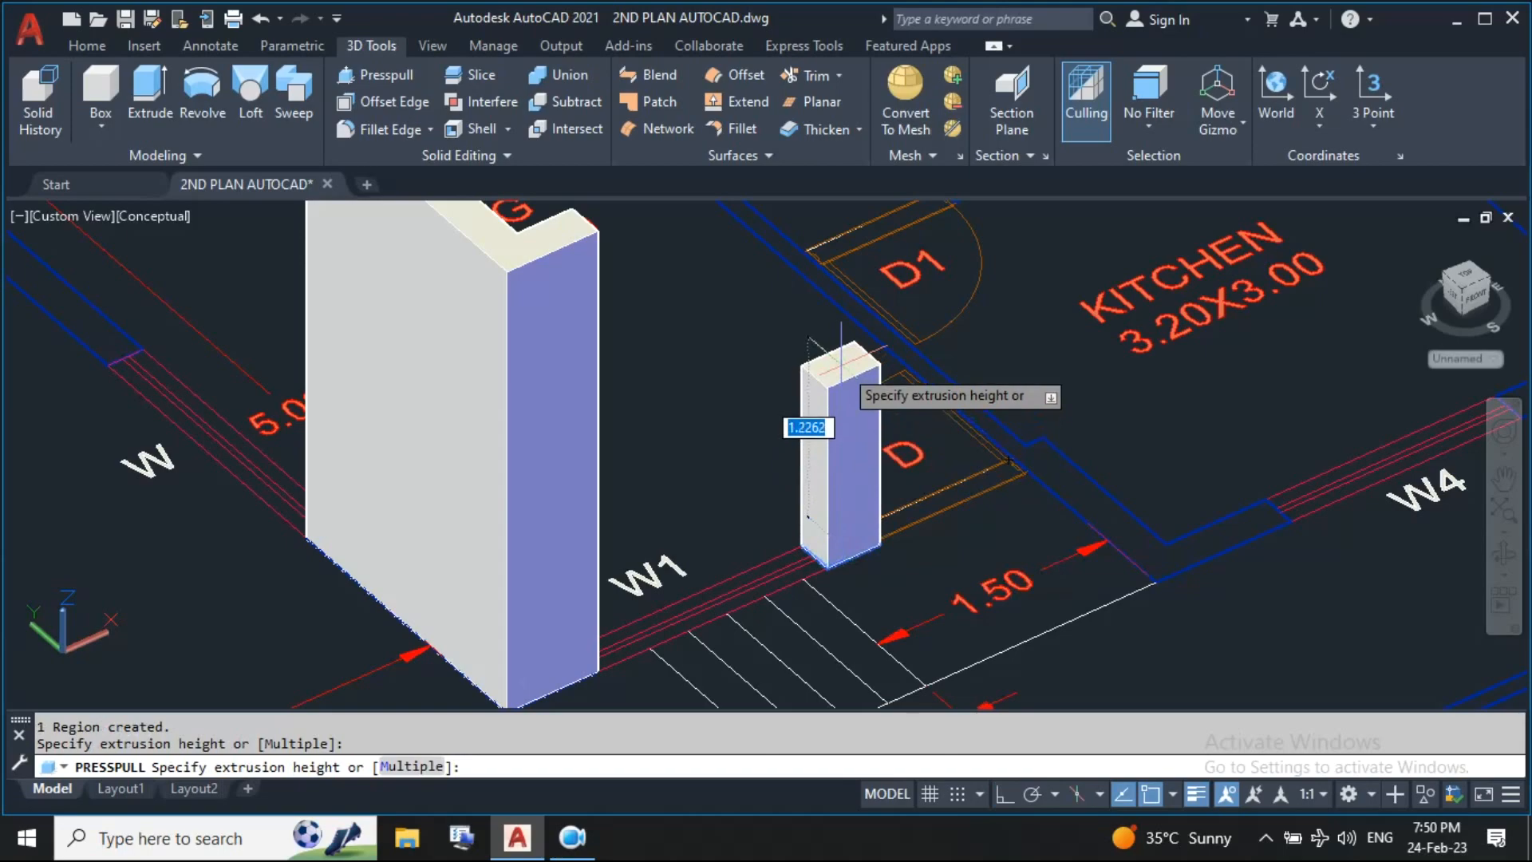
{"action": "key", "text": "Return"}
{"action": "scroll", "coordinate": [917, 423], "scroll_direction": "down", "scroll_amount": 5}
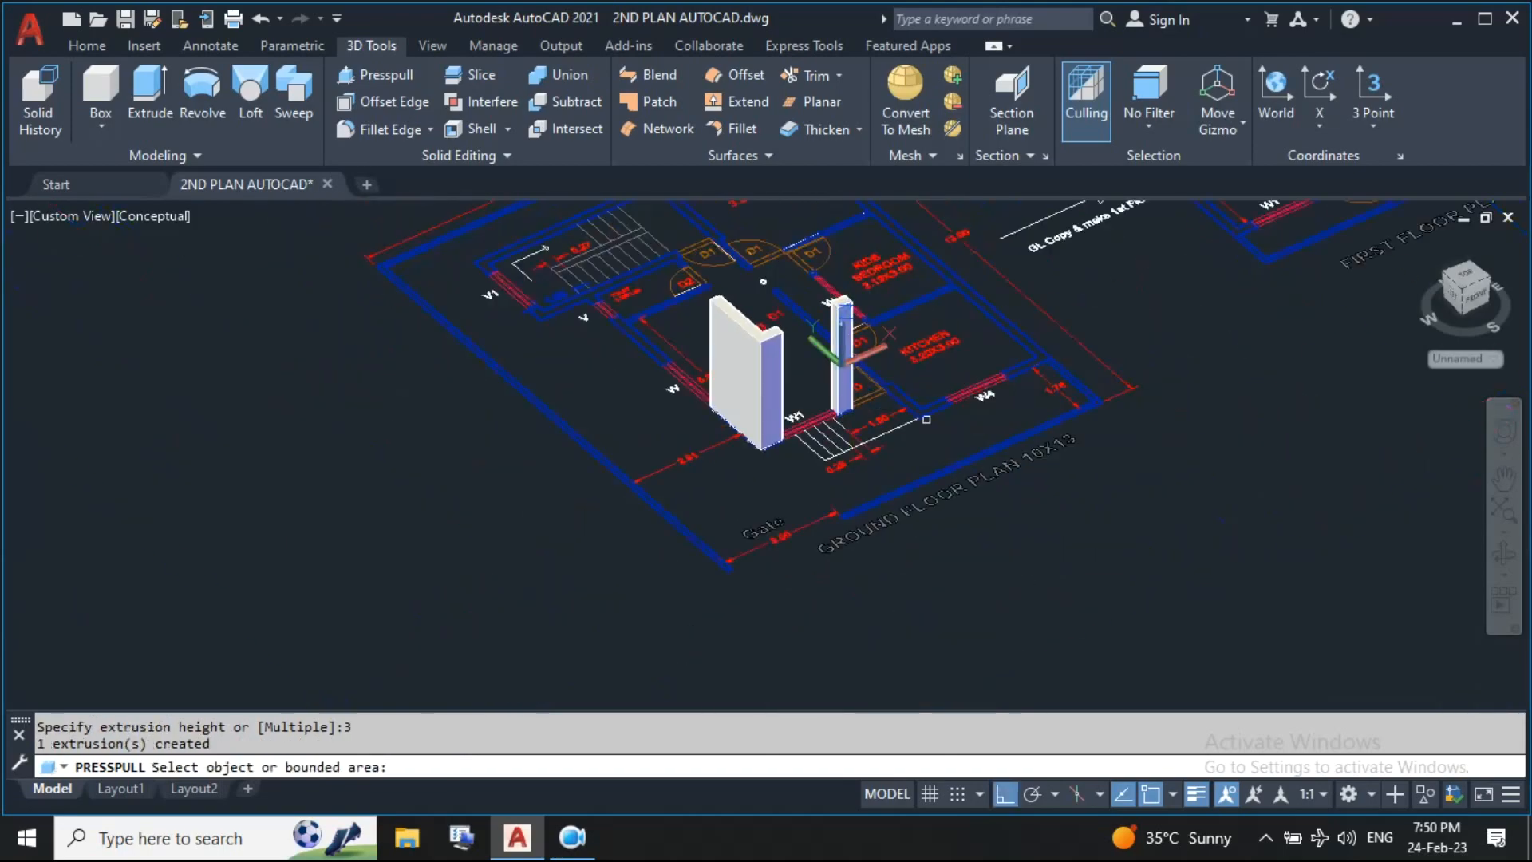
{"action": "scroll", "coordinate": [631, 584], "scroll_direction": "up", "scroll_amount": 2}
{"action": "key", "text": "Return"}
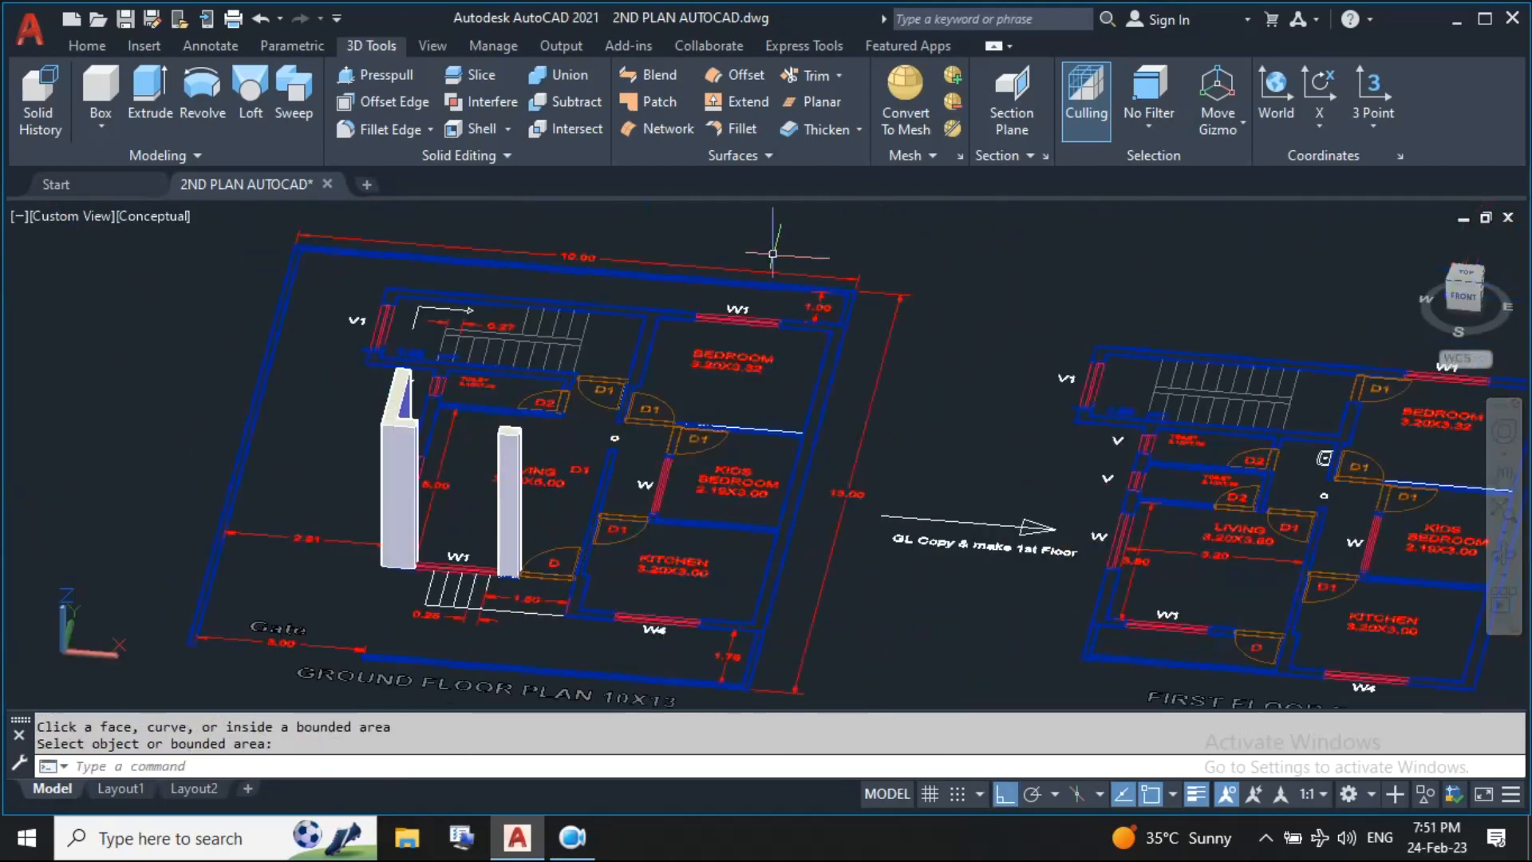
Turn off the text, DOOR and step layers, keeping the Windows layer on
{"action": "middle_click_drag", "start_coordinate": [691, 435], "coordinate": [741, 425], "text": "shift"}
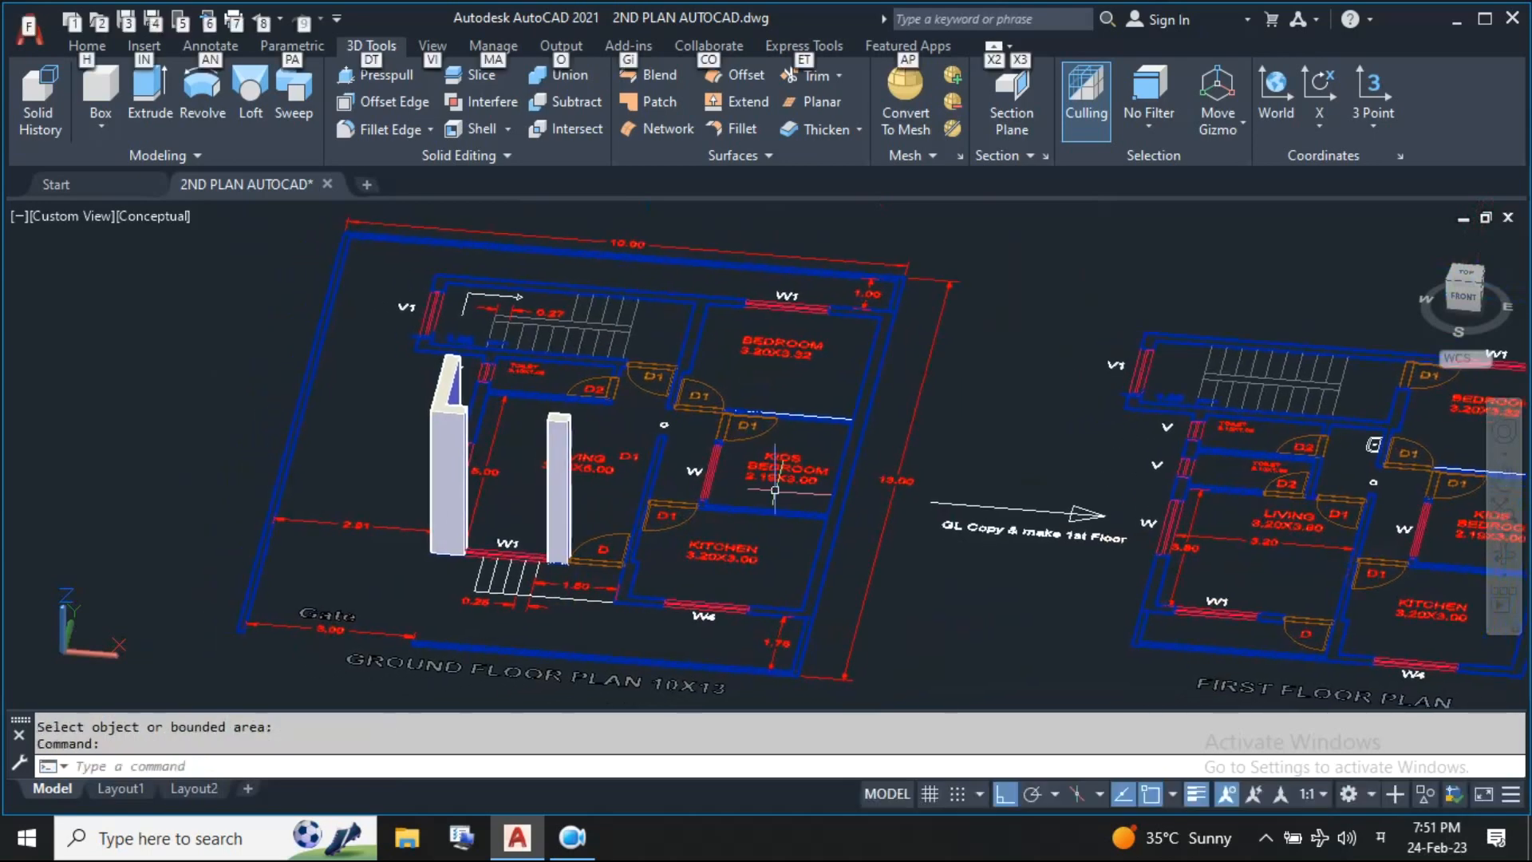
{"action": "middle_click_drag", "start_coordinate": [774, 484], "coordinate": [822, 470], "text": "shift"}
{"action": "left_click", "coordinate": [104, 44]}
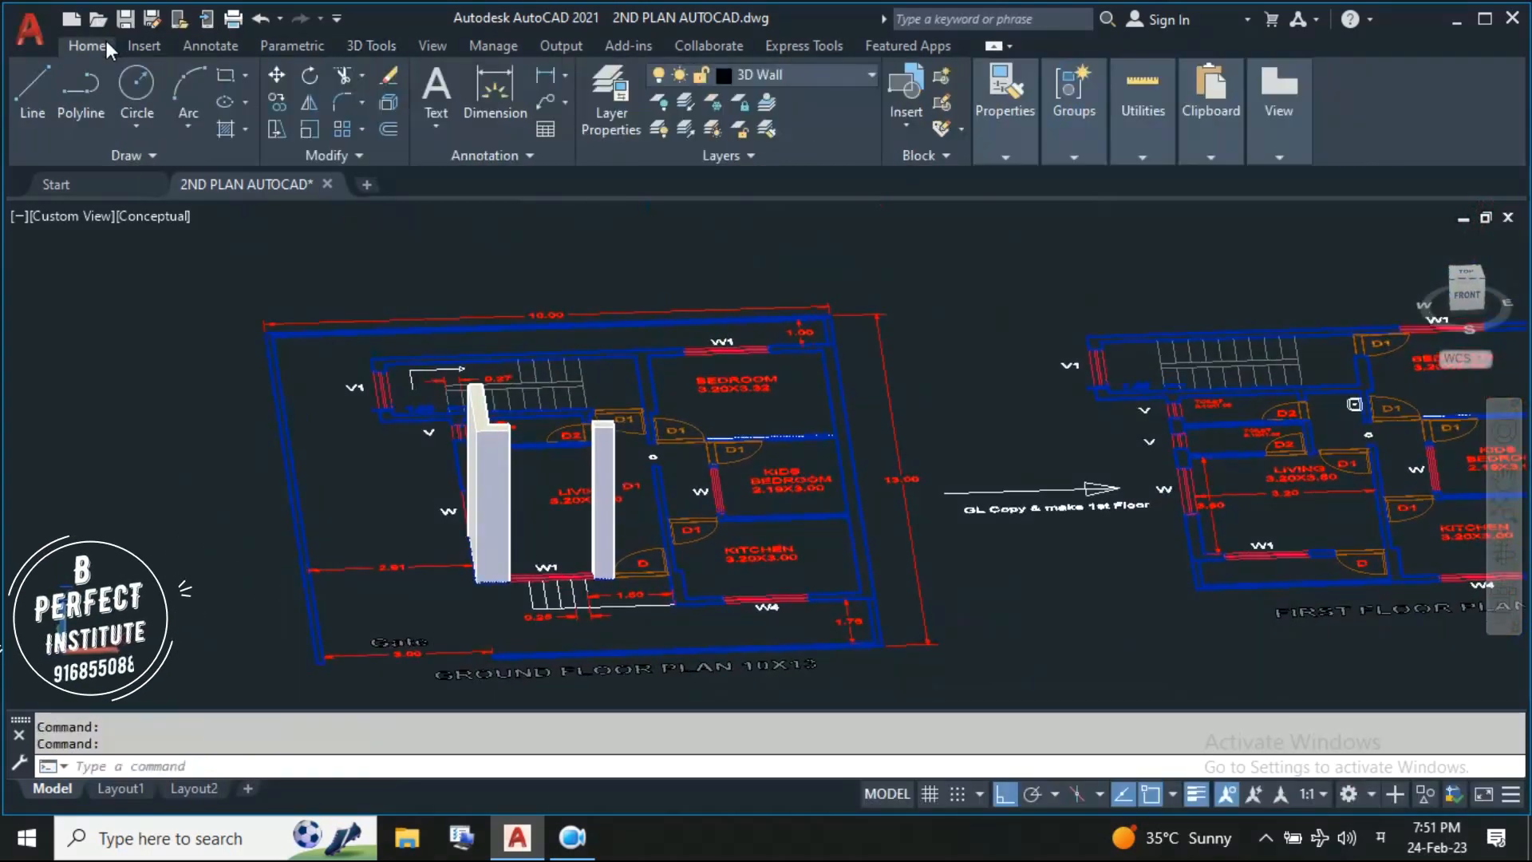
{"action": "left_click", "coordinate": [822, 80]}
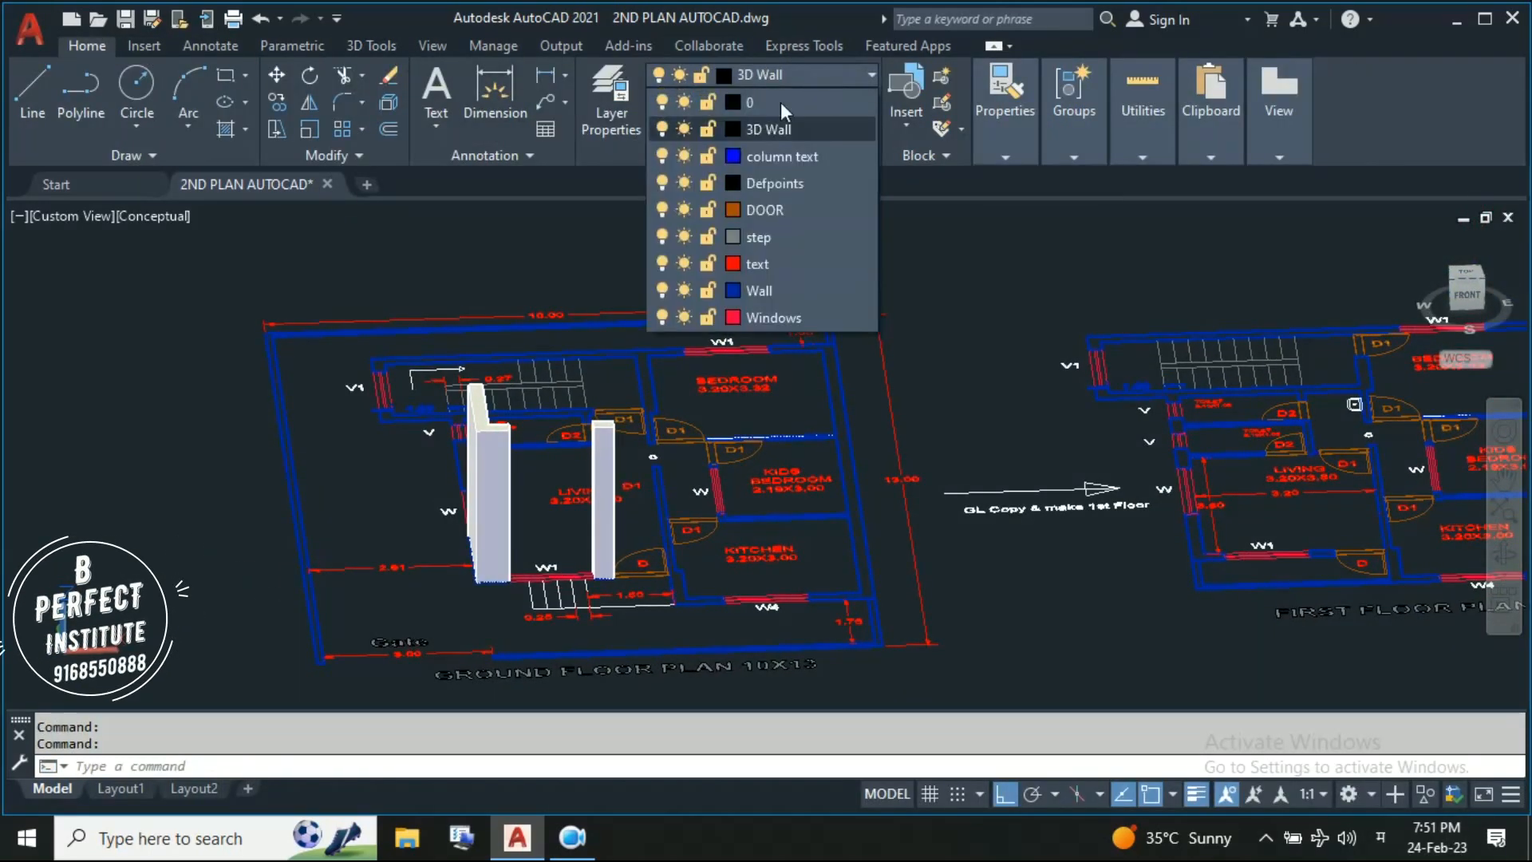
{"action": "left_click", "coordinate": [663, 263]}
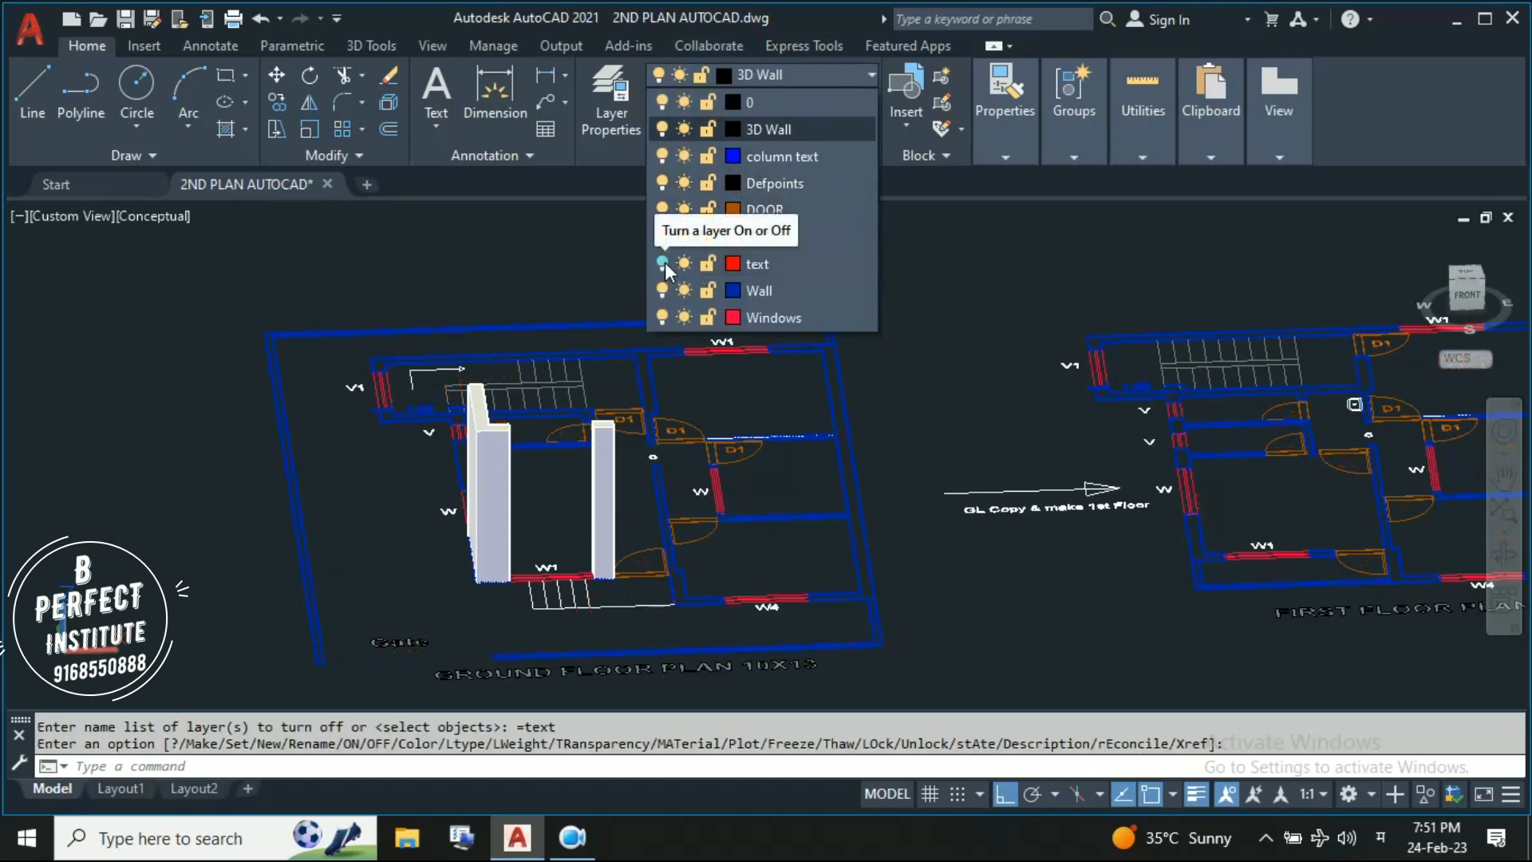
{"action": "left_click", "coordinate": [661, 316]}
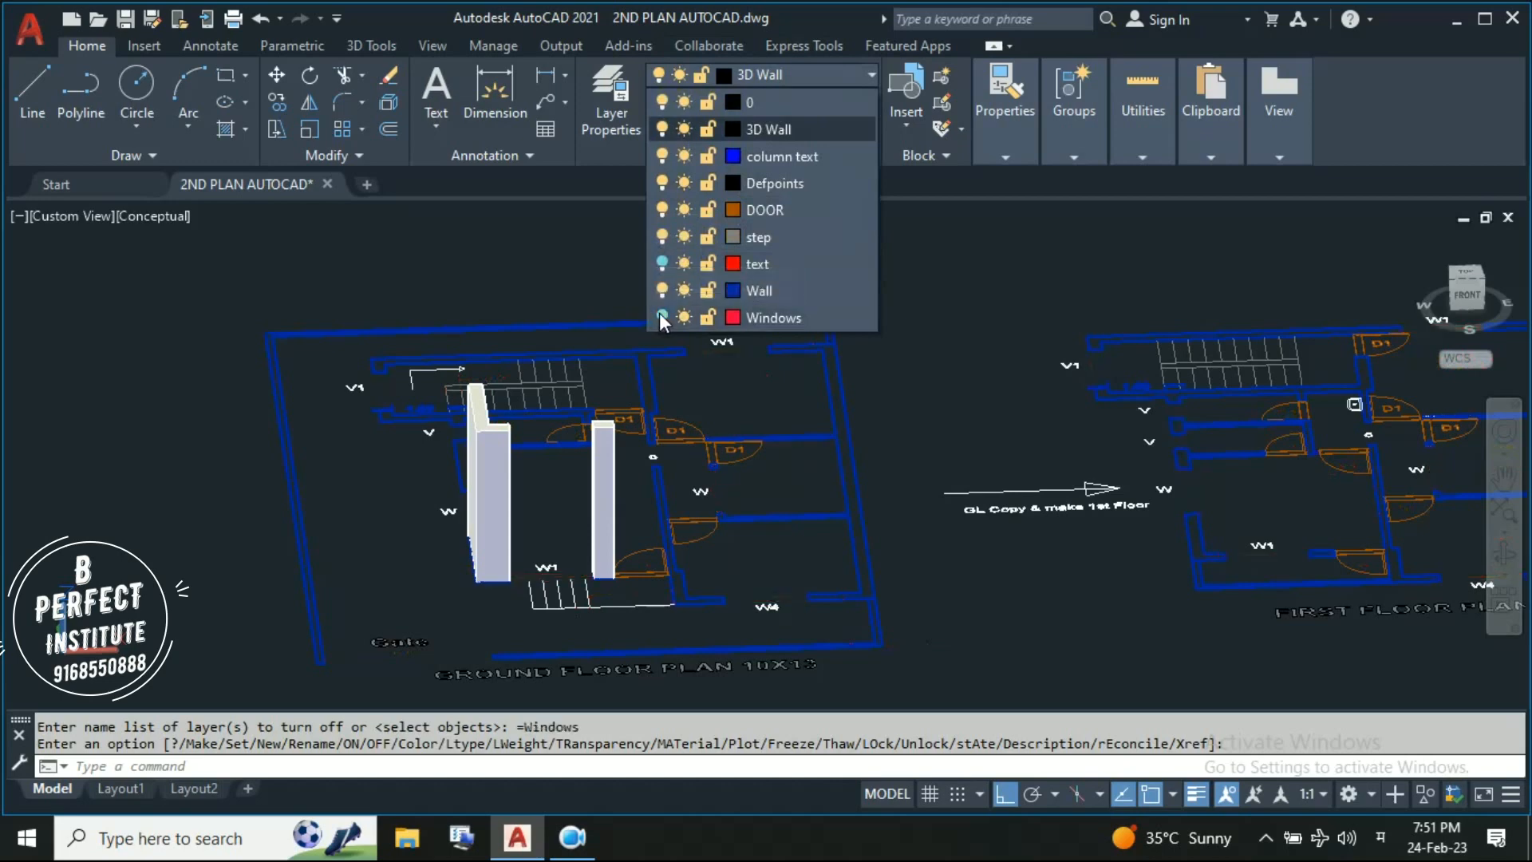
{"action": "left_click", "coordinate": [662, 210]}
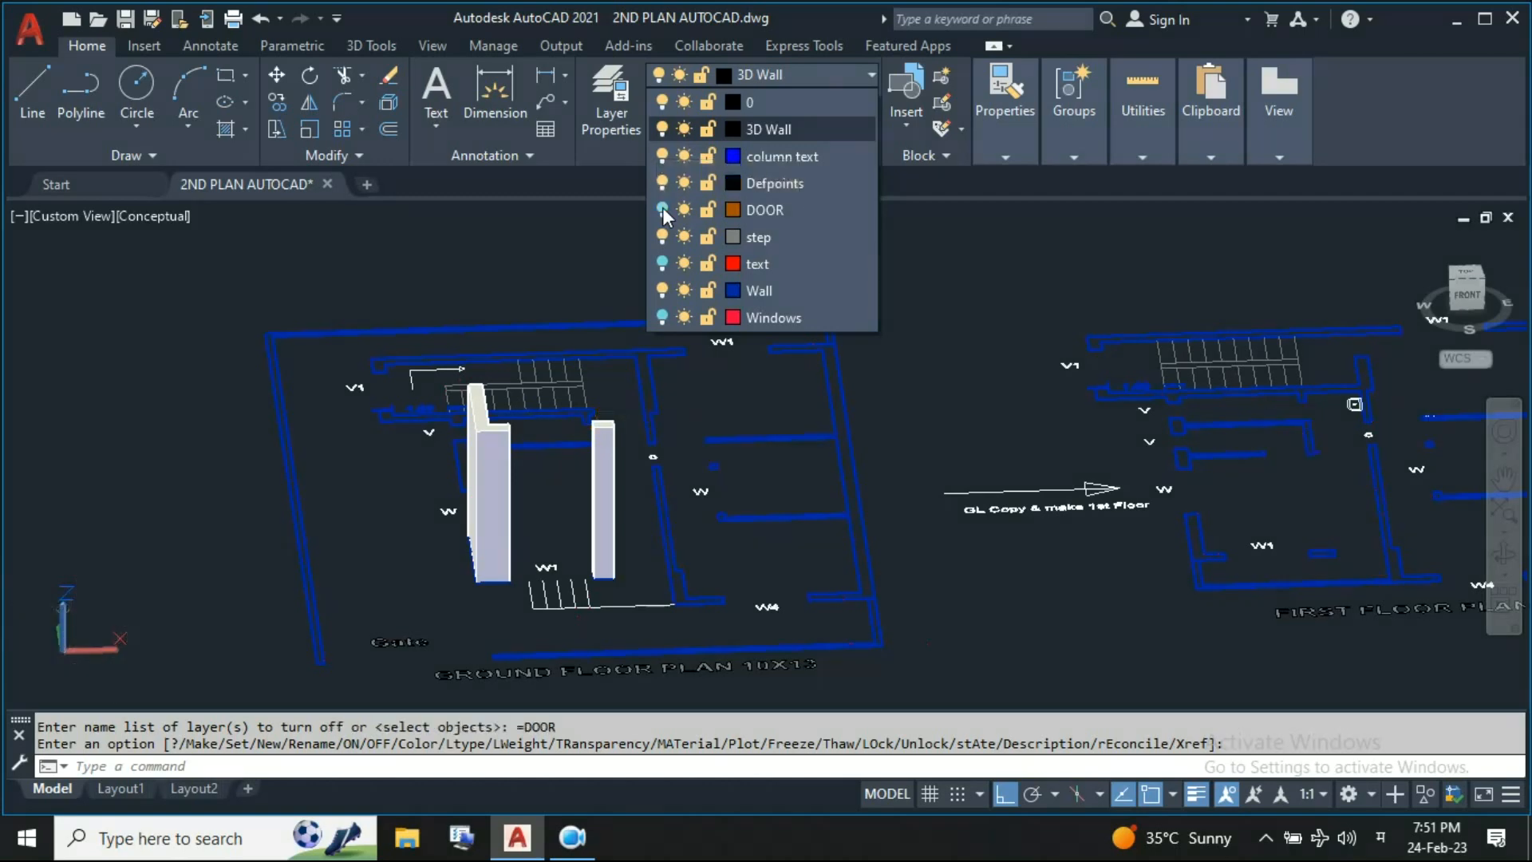
{"action": "left_click", "coordinate": [663, 317]}
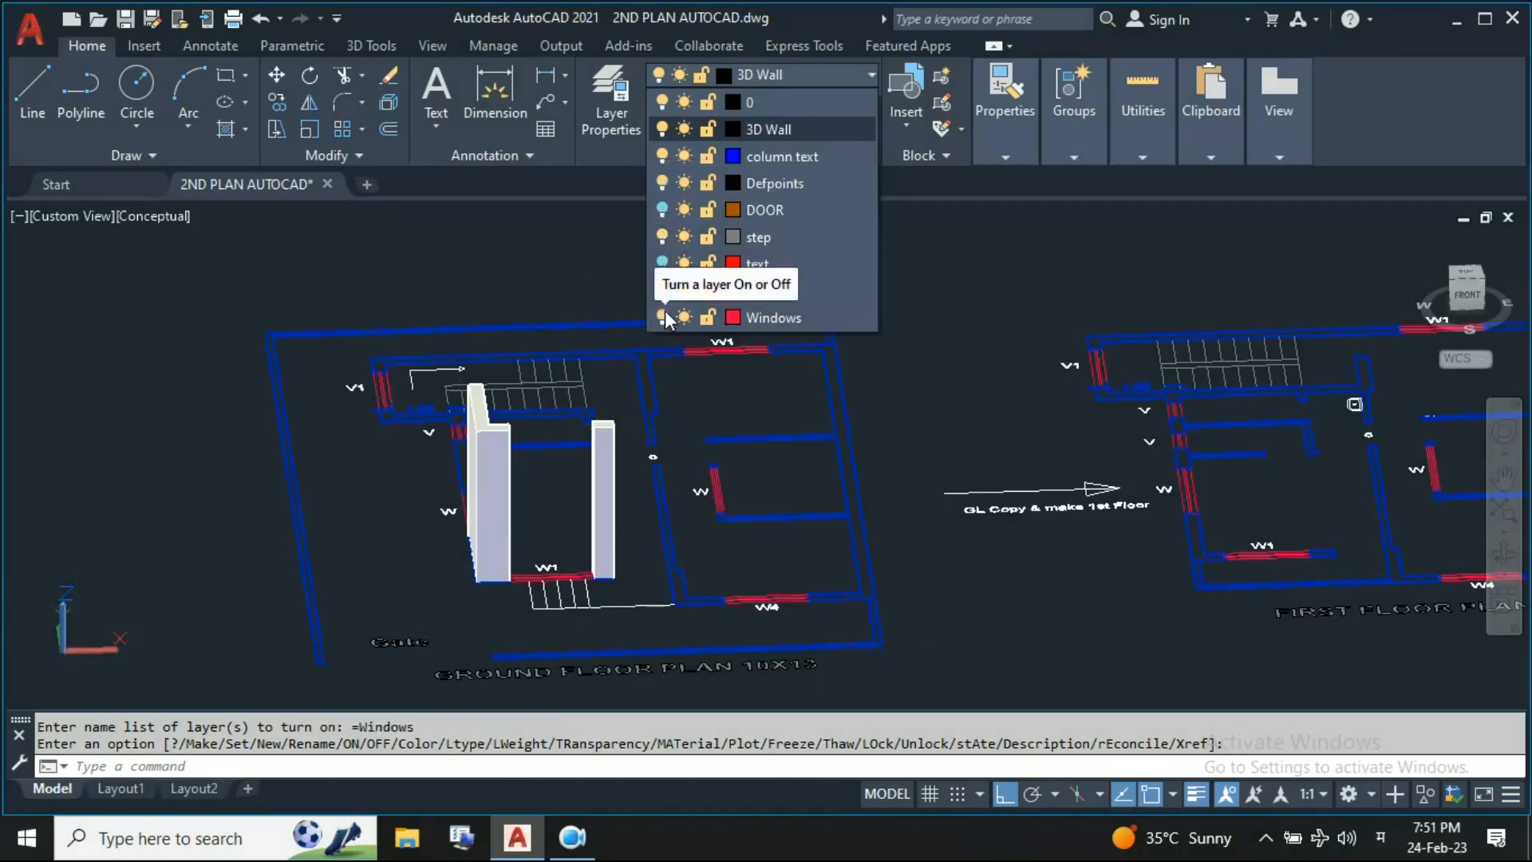
{"action": "key", "text": "Escape"}
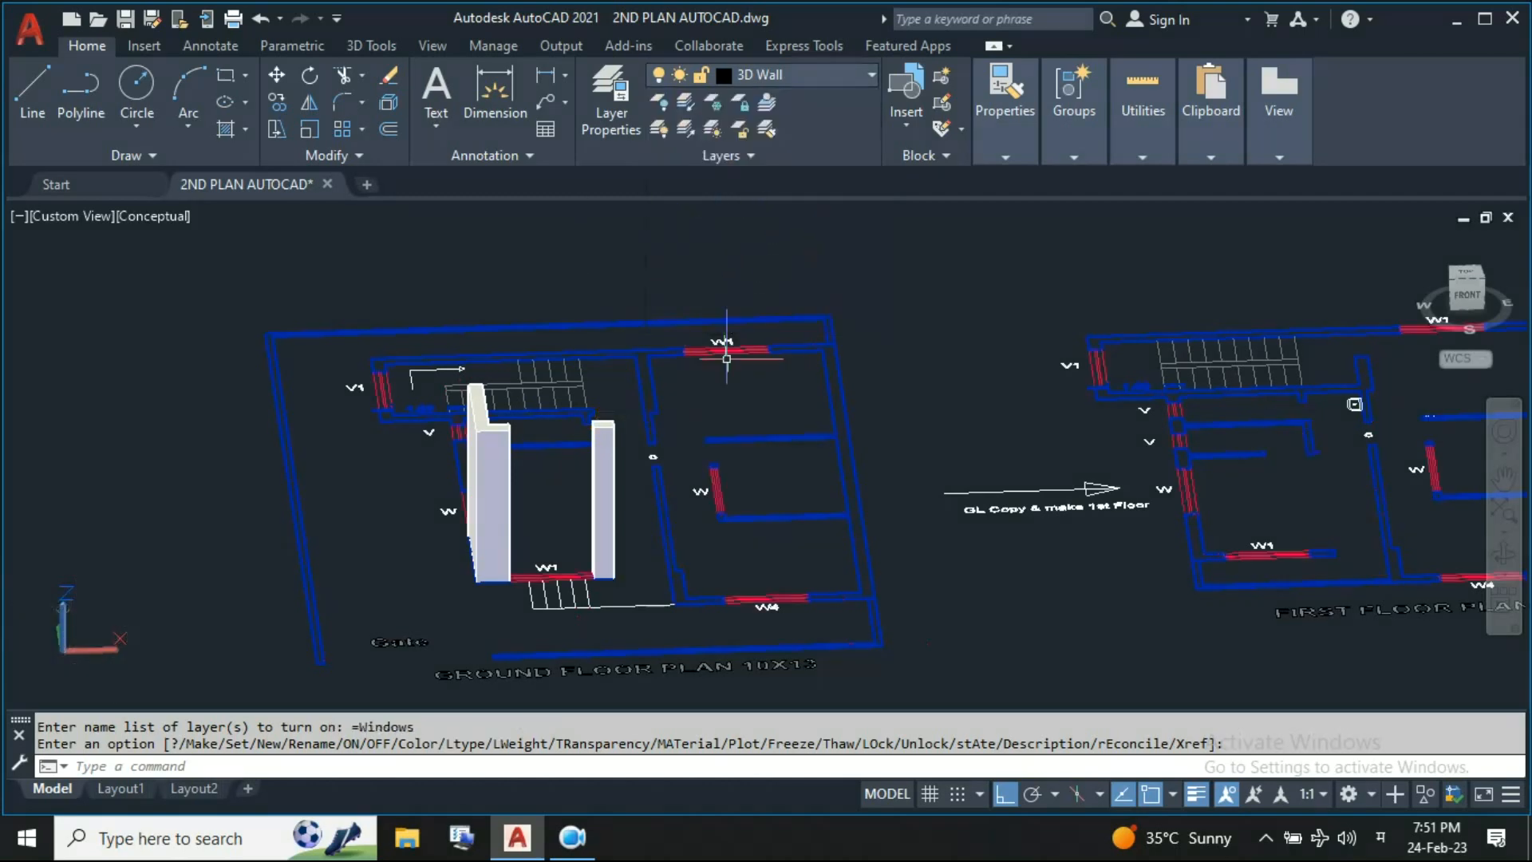
{"action": "scroll", "coordinate": [727, 358], "scroll_direction": "up", "scroll_amount": 2}
{"action": "left_click", "coordinate": [789, 75]}
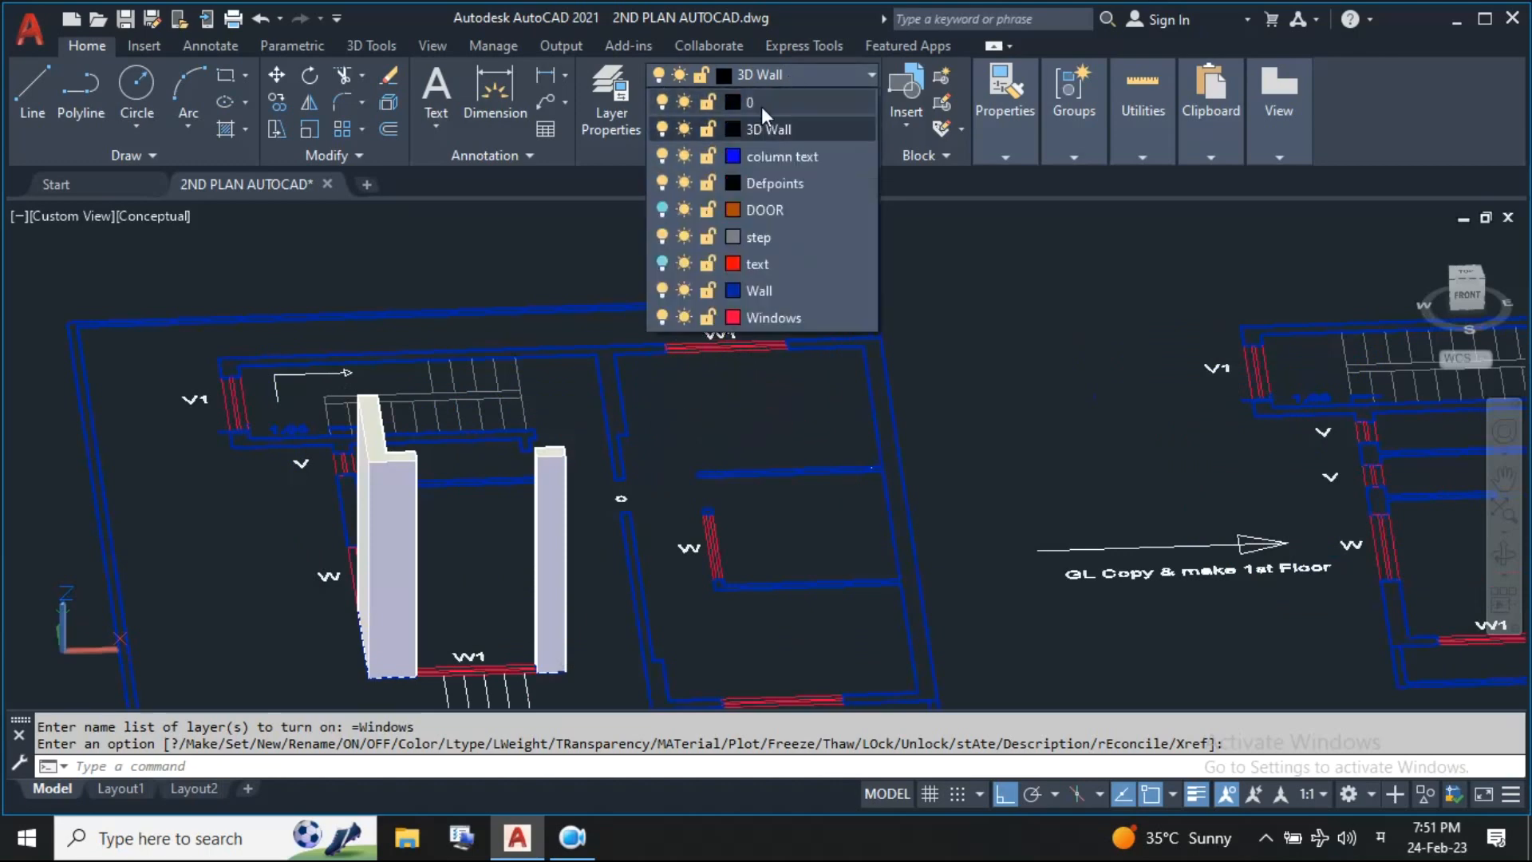
{"action": "left_click", "coordinate": [661, 237]}
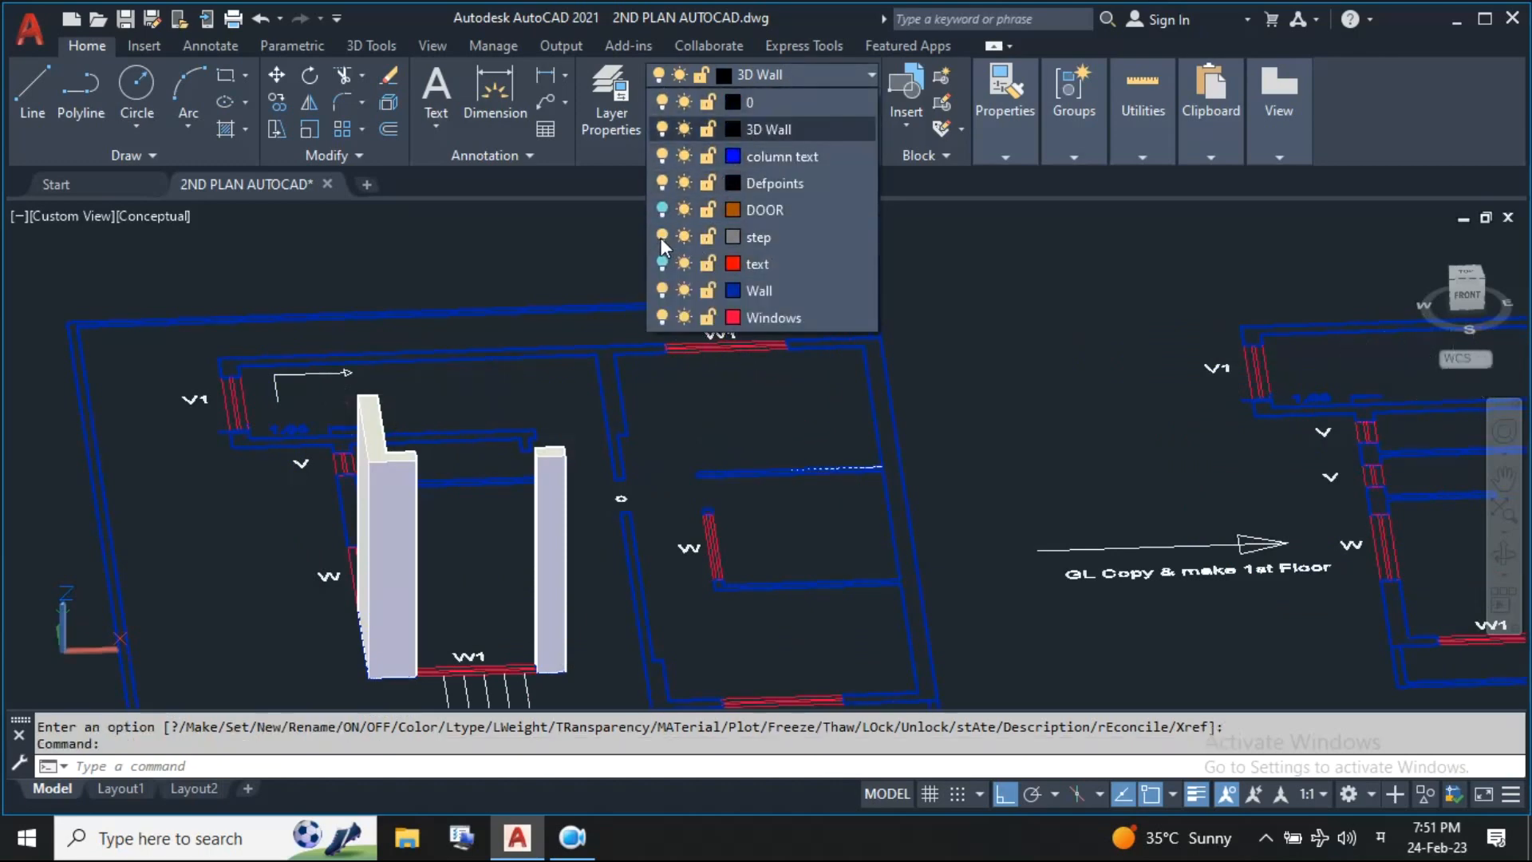
Presspull the ground-floor wall between the living room and kitchen, including its corner beside window W4, to a height of 3
{"action": "scroll", "coordinate": [719, 447], "scroll_direction": "down", "scroll_amount": 4}
{"action": "scroll", "coordinate": [878, 320], "scroll_direction": "up", "scroll_amount": 5}
{"action": "left_click", "coordinate": [359, 44]}
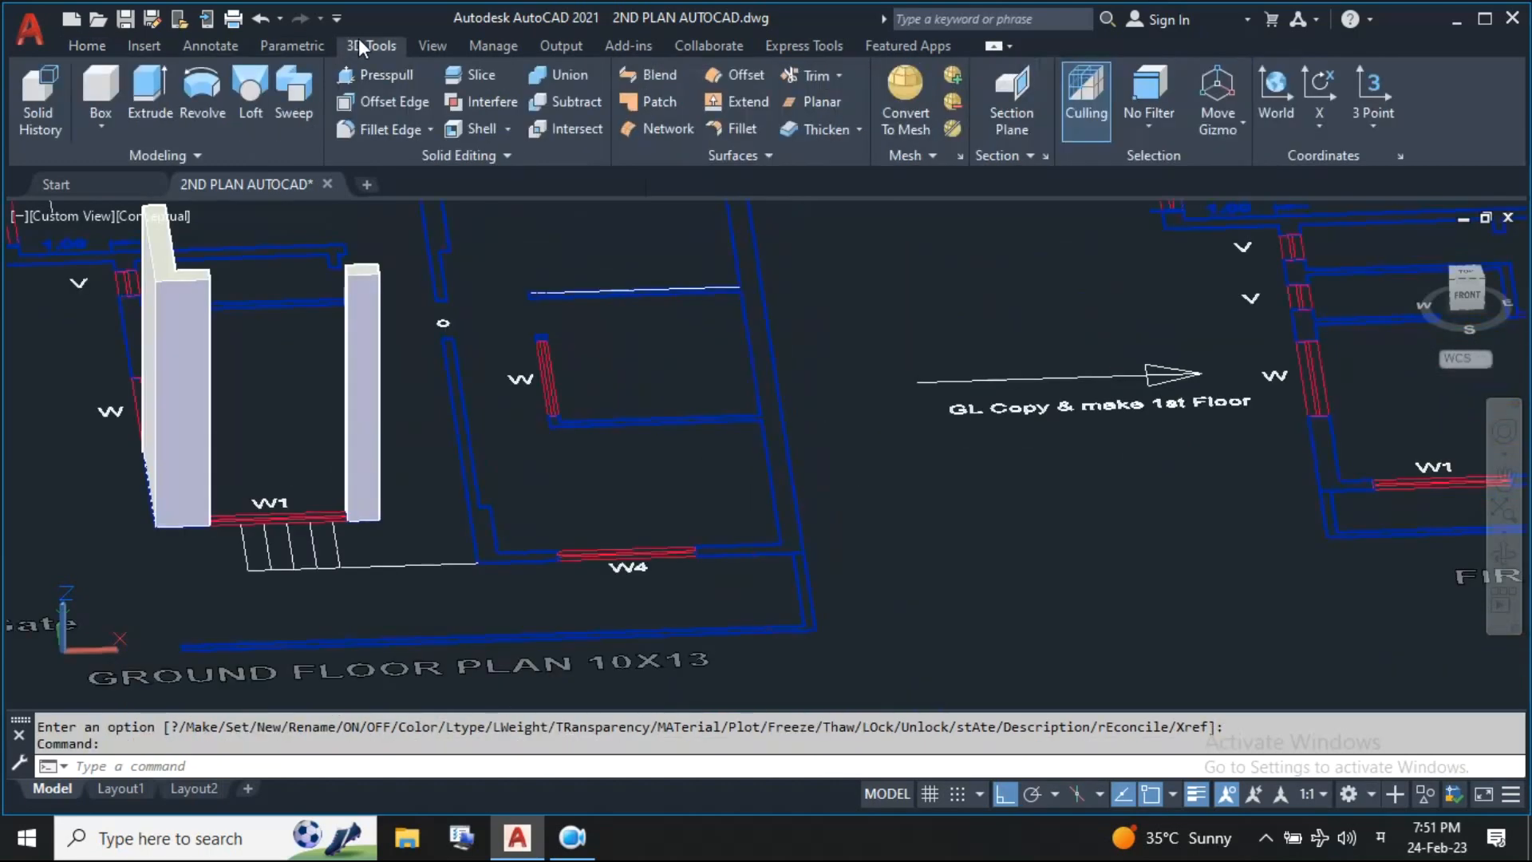
{"action": "left_click", "coordinate": [377, 80]}
{"action": "scroll", "coordinate": [485, 543], "scroll_direction": "up", "scroll_amount": 2}
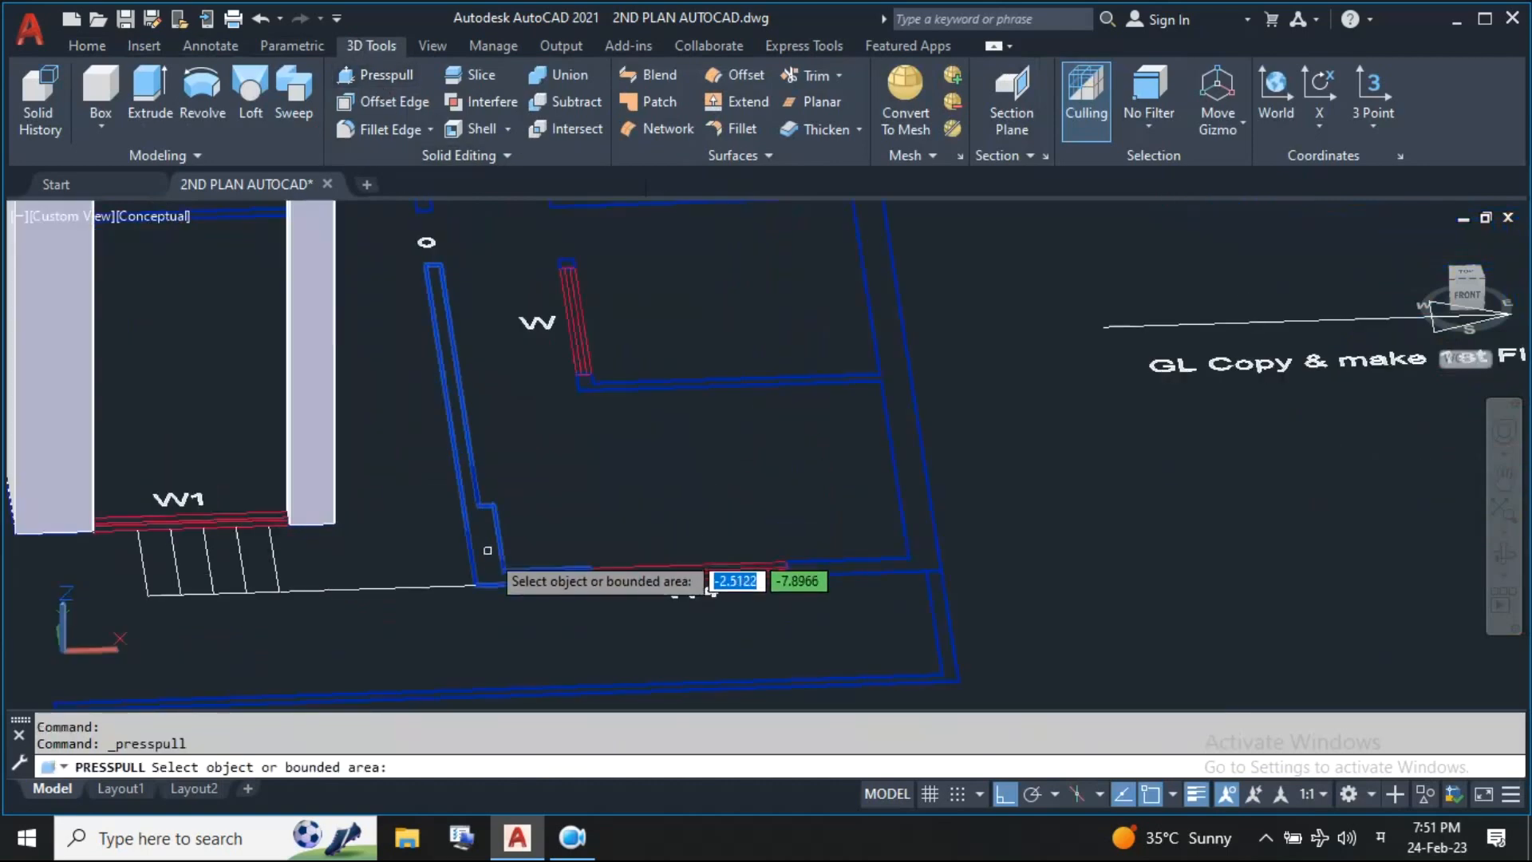
{"action": "left_click", "coordinate": [487, 550]}
{"action": "key", "text": "Return"}
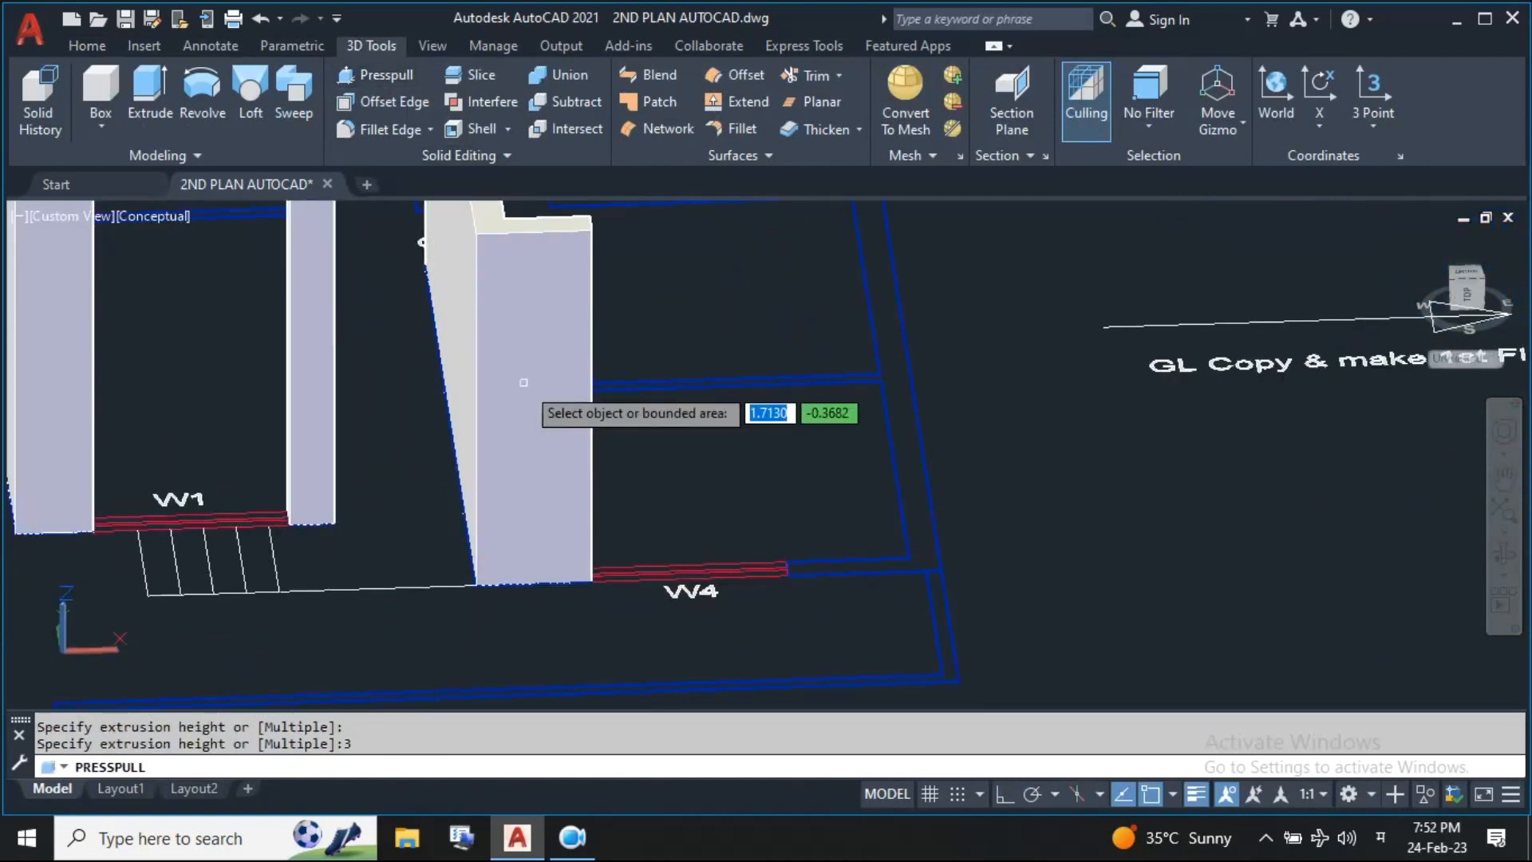
{"action": "key", "text": "Return"}
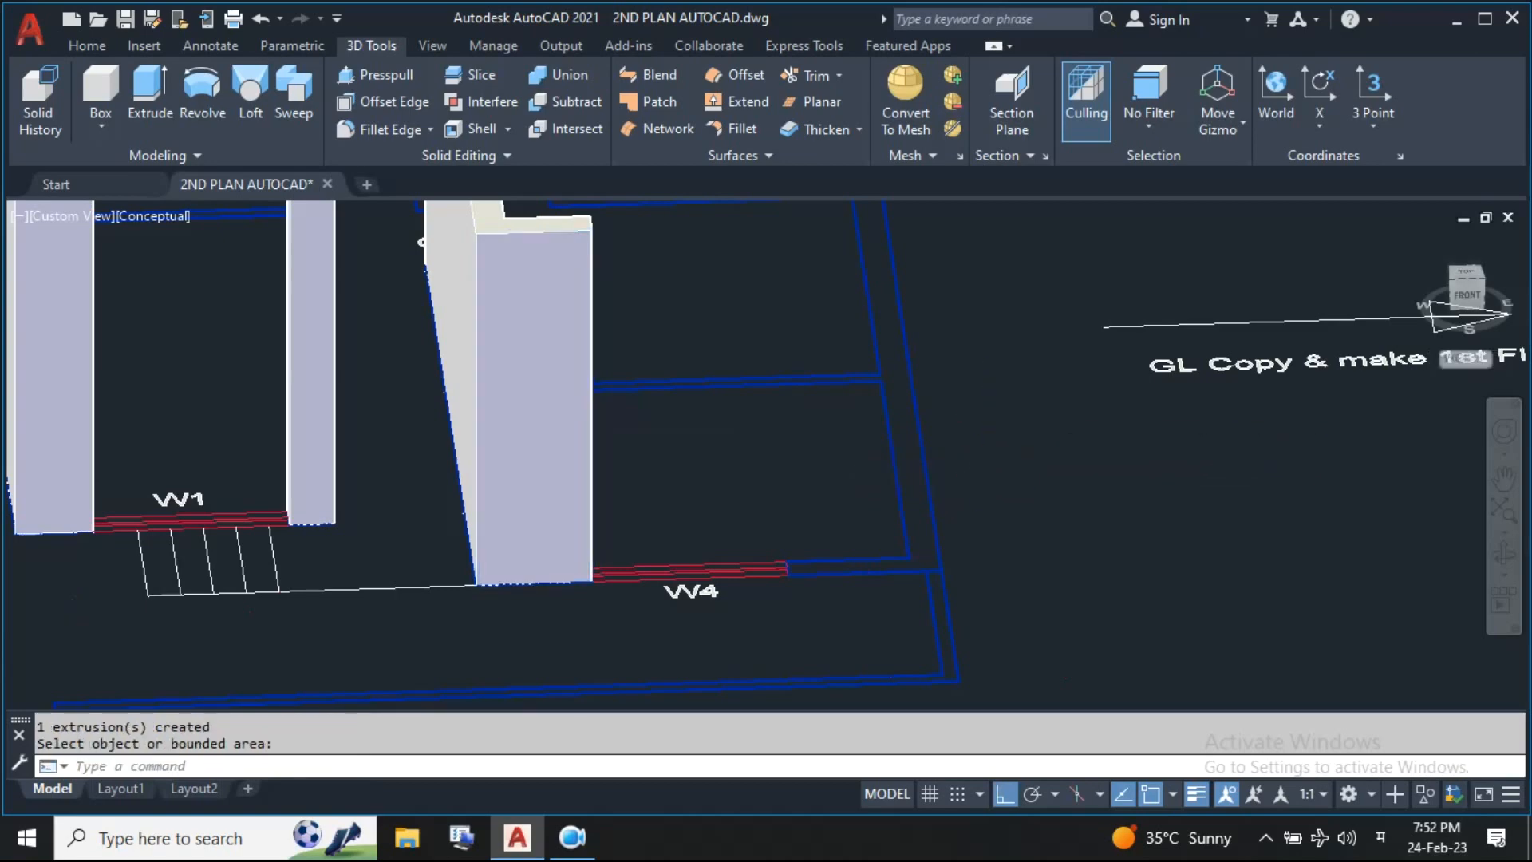
Presspull the ground-floor outer wall running from window W4 past the kitchen and kids bedroom partitions, up to the height of the raised walls
{"action": "scroll", "coordinate": [924, 503], "scroll_direction": "down", "scroll_amount": 3}
{"action": "key", "text": "alt"}
{"action": "middle_click_drag", "start_coordinate": [886, 530], "coordinate": [832, 520], "text": "shift"}
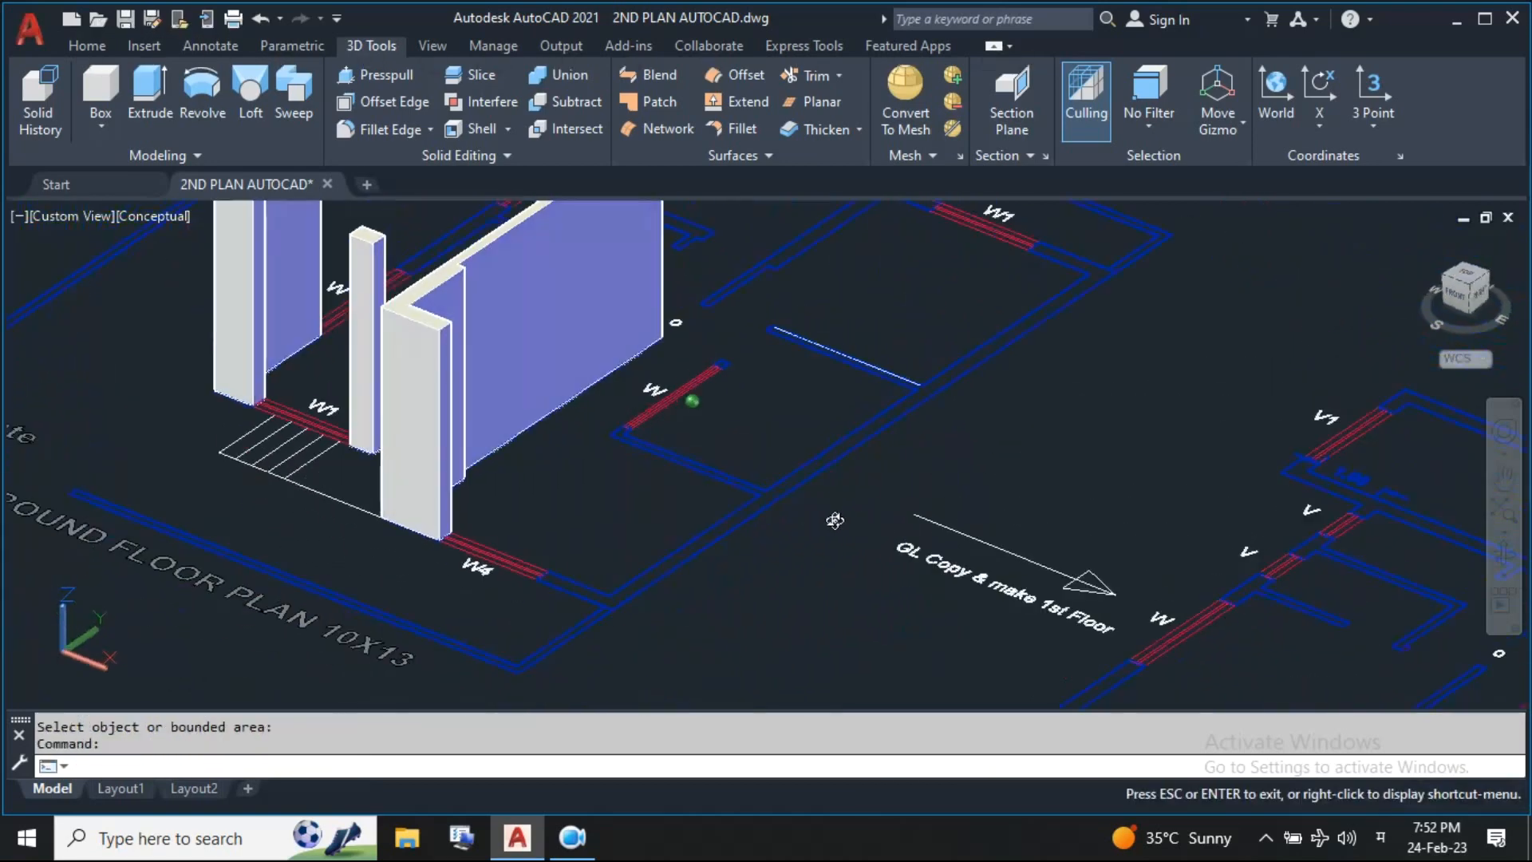
{"action": "scroll", "coordinate": [818, 541], "scroll_direction": "down", "scroll_amount": 2}
{"action": "scroll", "coordinate": [830, 471], "scroll_direction": "up", "scroll_amount": 2}
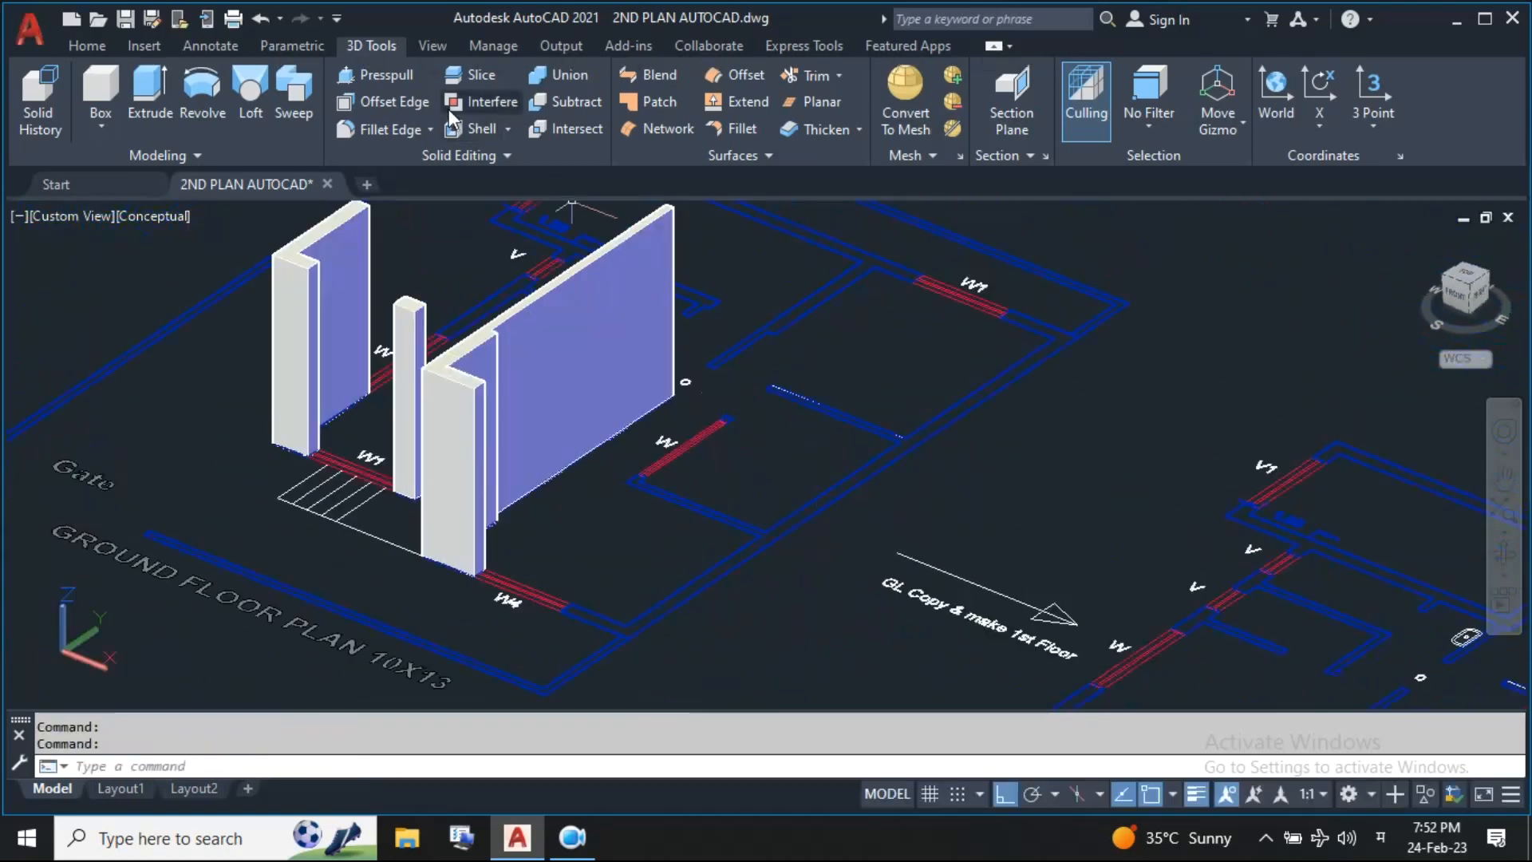
{"action": "left_click", "coordinate": [406, 85]}
{"action": "scroll", "coordinate": [774, 536], "scroll_direction": "up", "scroll_amount": 3}
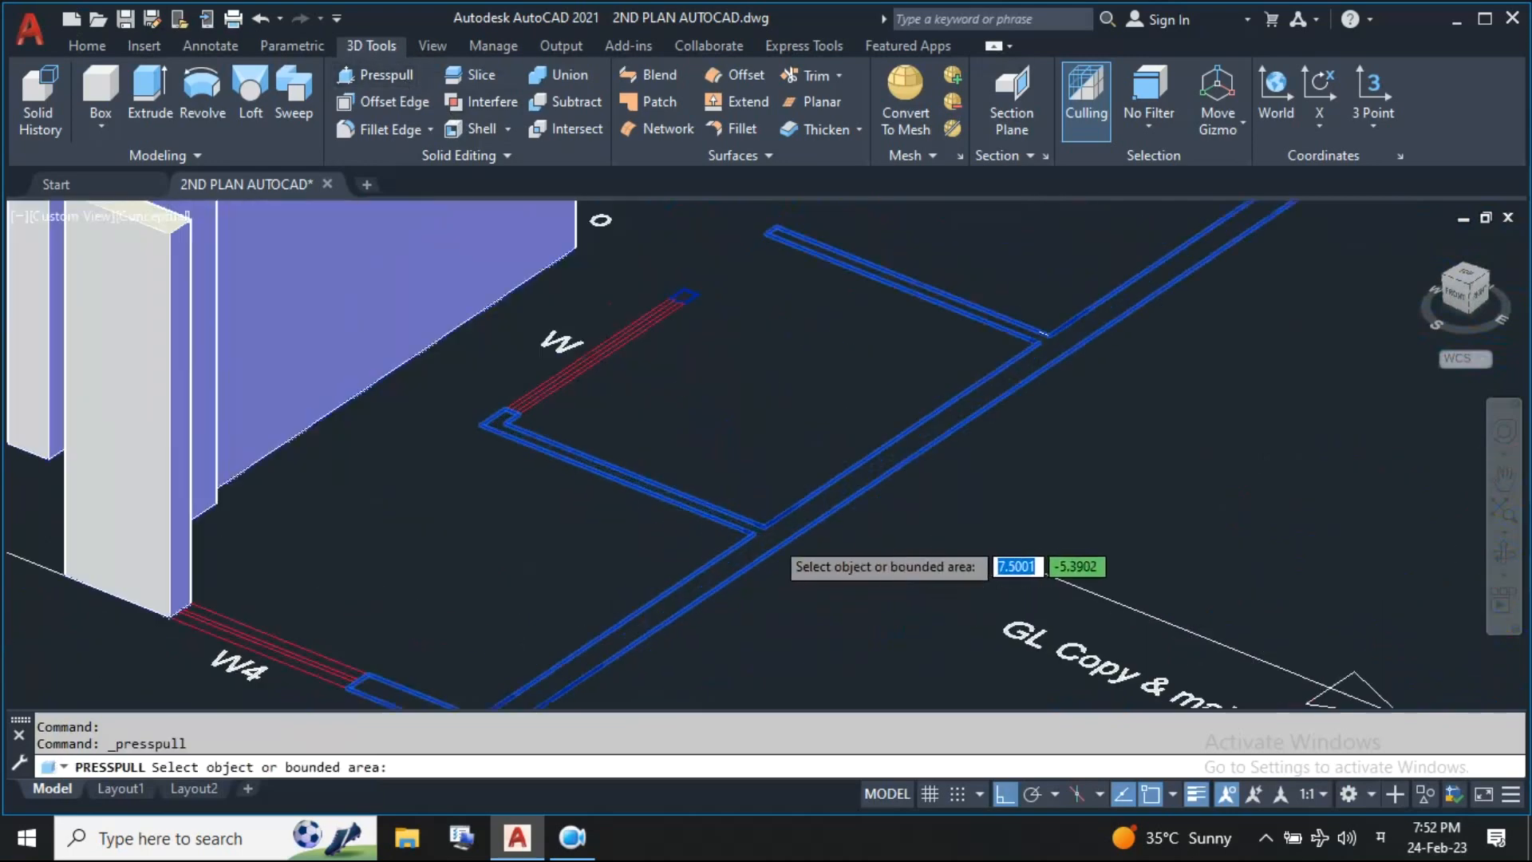
{"action": "left_click", "coordinate": [776, 535]}
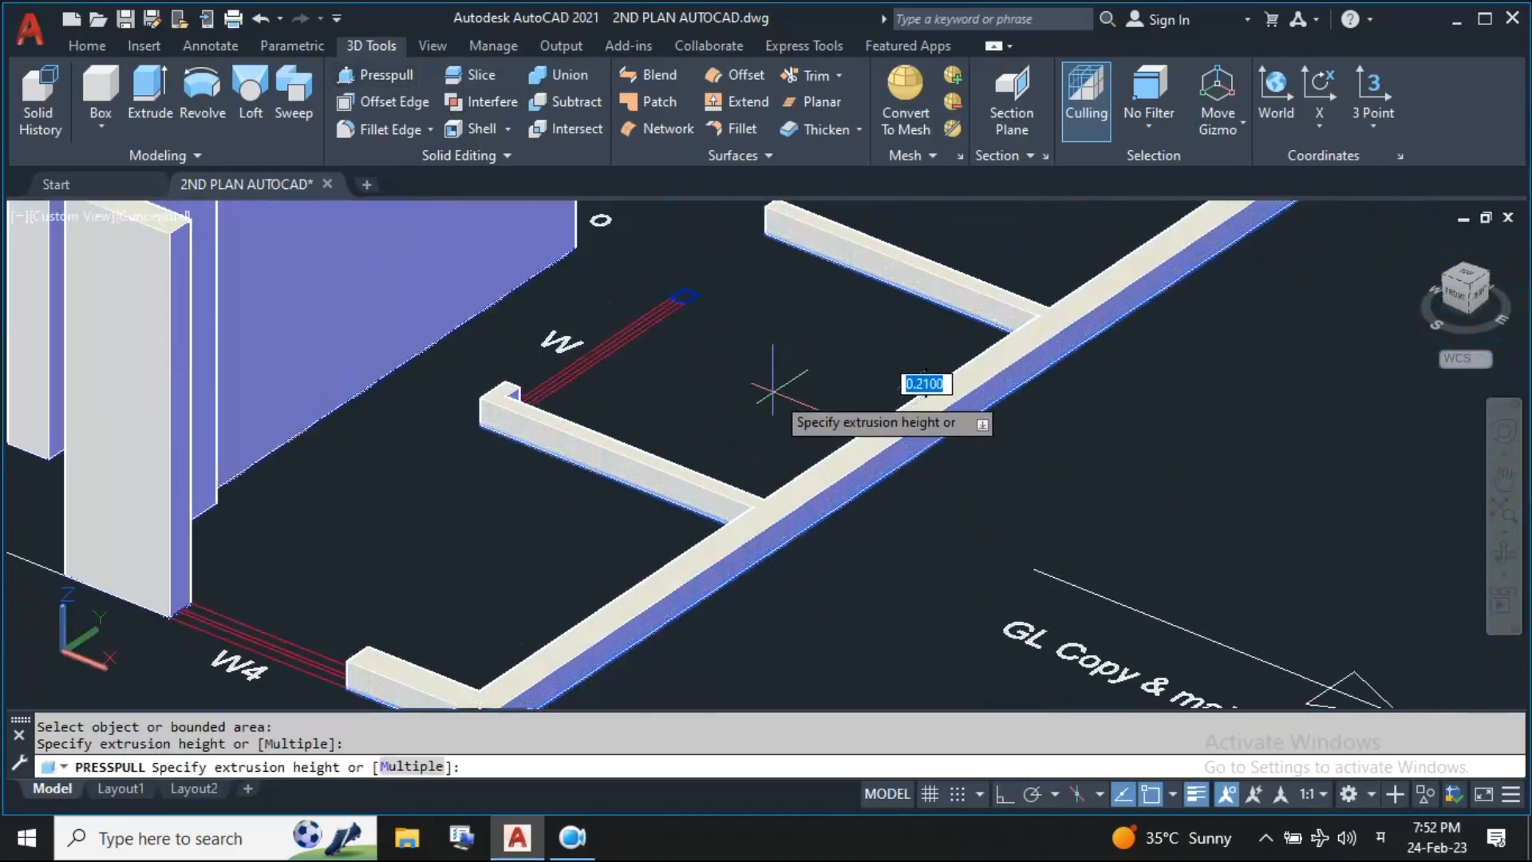
{"action": "left_click", "coordinate": [734, 343]}
{"action": "scroll", "coordinate": [719, 399], "scroll_direction": "down", "scroll_amount": 5}
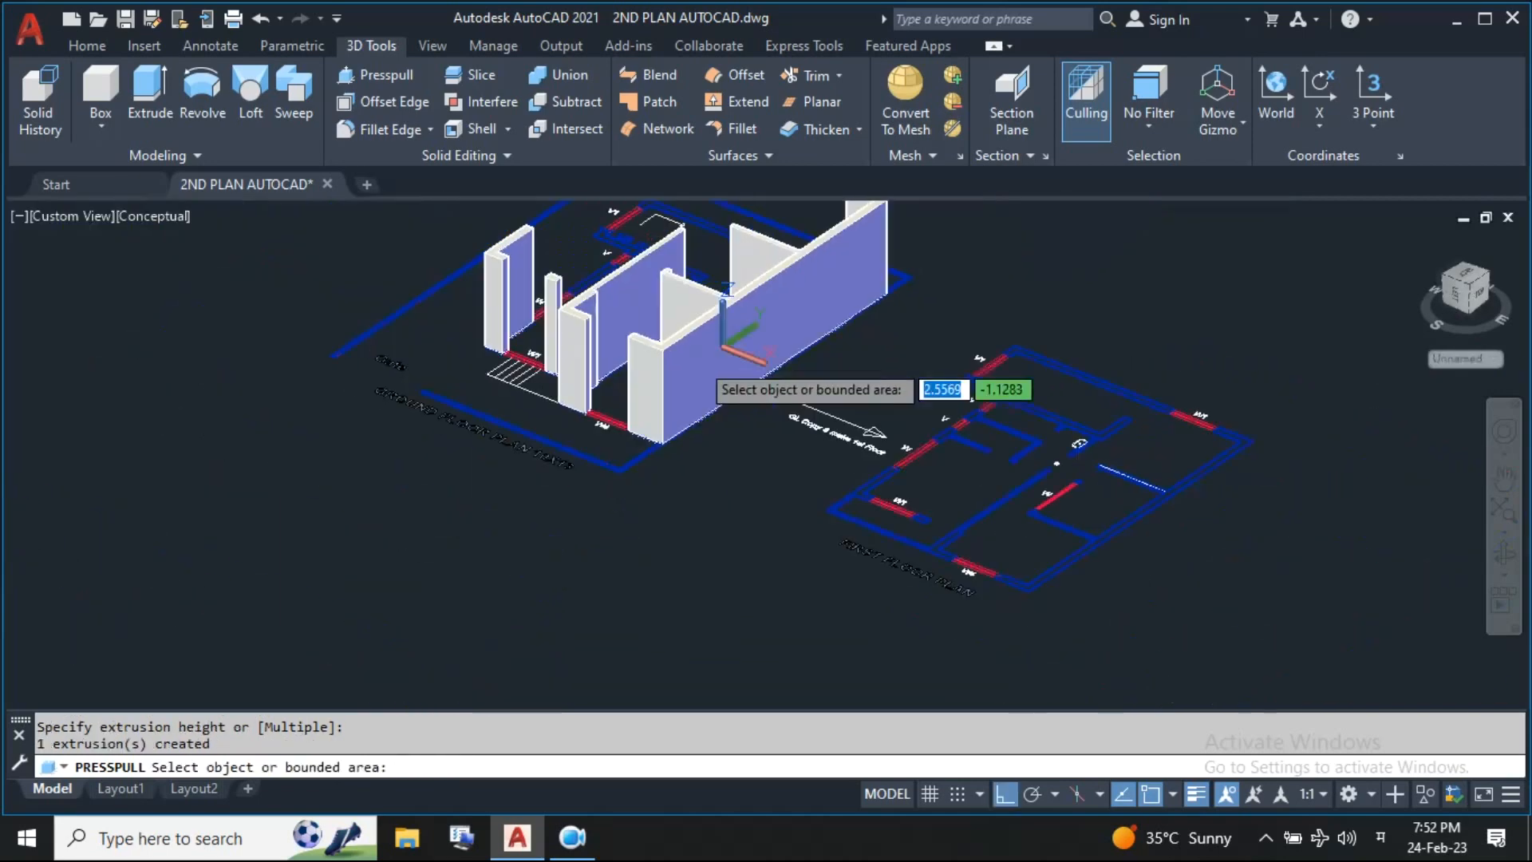
{"action": "middle_click_drag", "start_coordinate": [798, 498], "coordinate": [574, 491]}
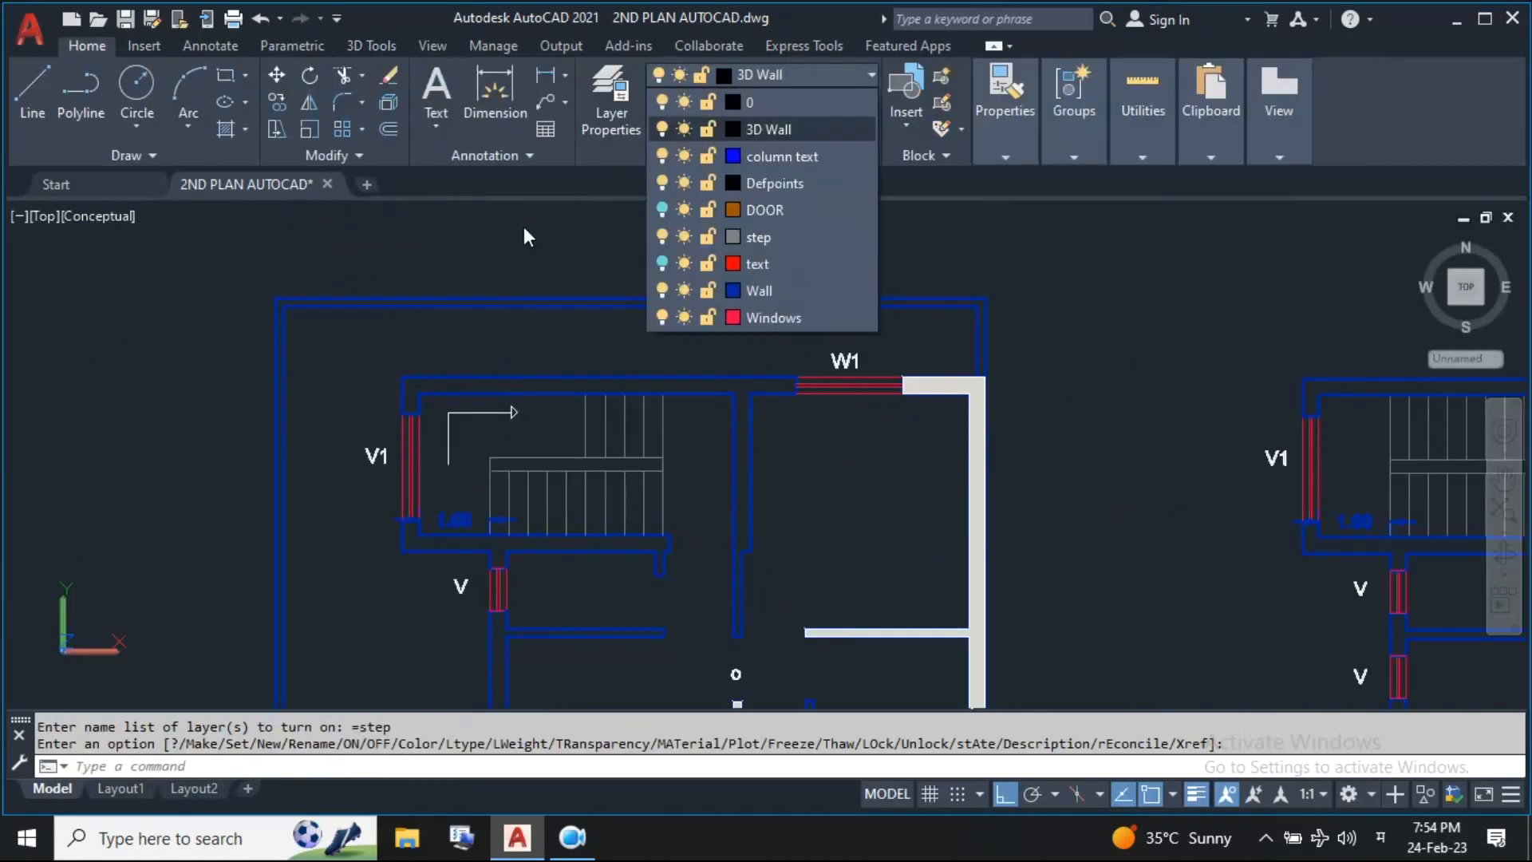
{"action": "key", "text": "Escape"}
{"action": "scroll", "coordinate": [903, 439], "scroll_direction": "up", "scroll_amount": 2}
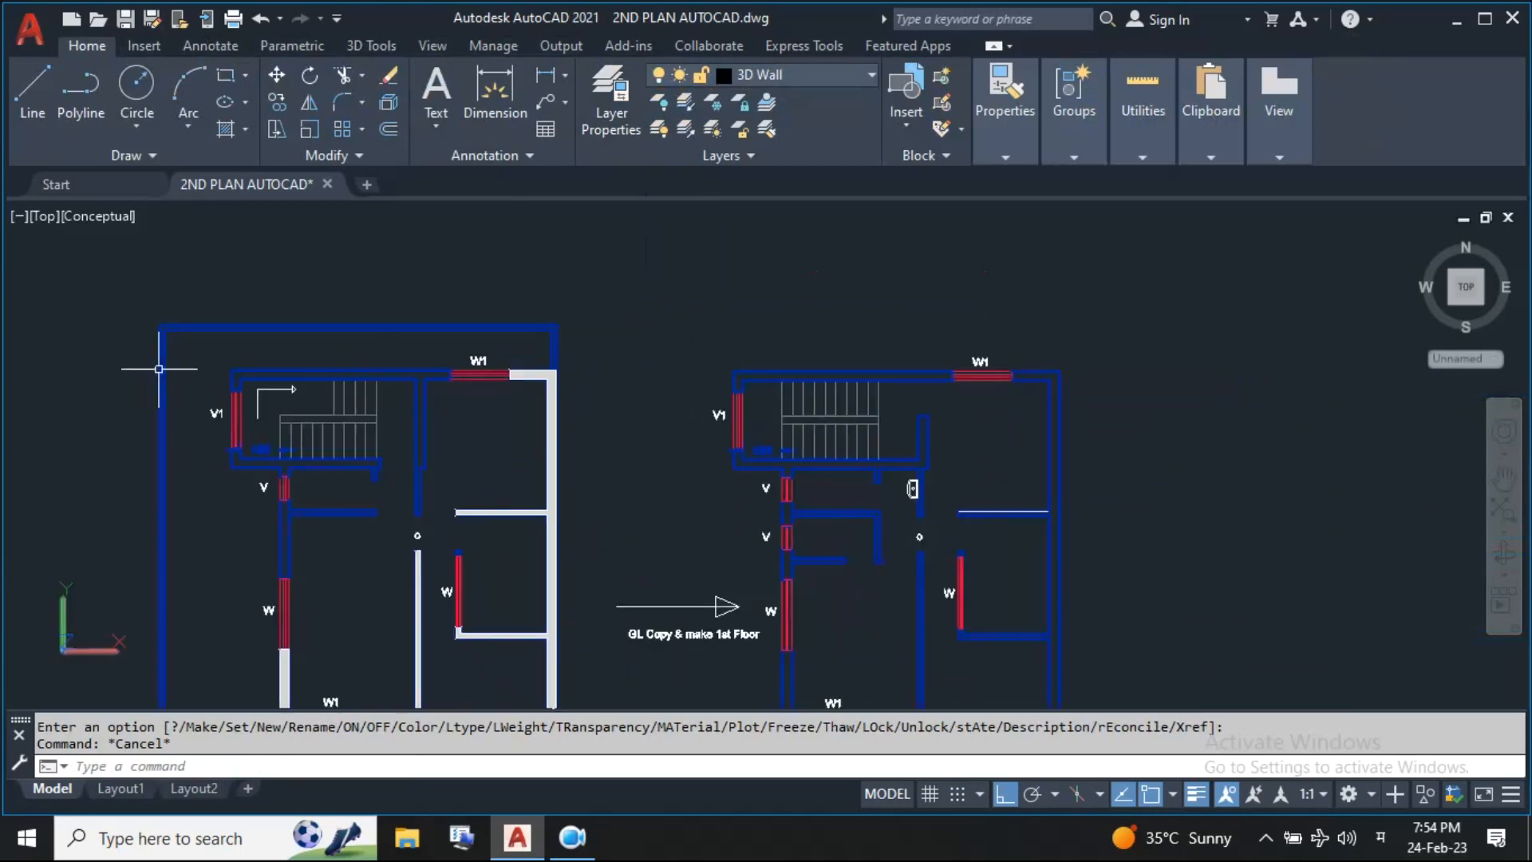
{"action": "scroll", "coordinate": [178, 367], "scroll_direction": "up", "scroll_amount": 3}
{"action": "middle_click_drag", "start_coordinate": [355, 490], "coordinate": [479, 511]}
{"action": "type", "text": "त"}
{"action": "key", "text": "Return"}
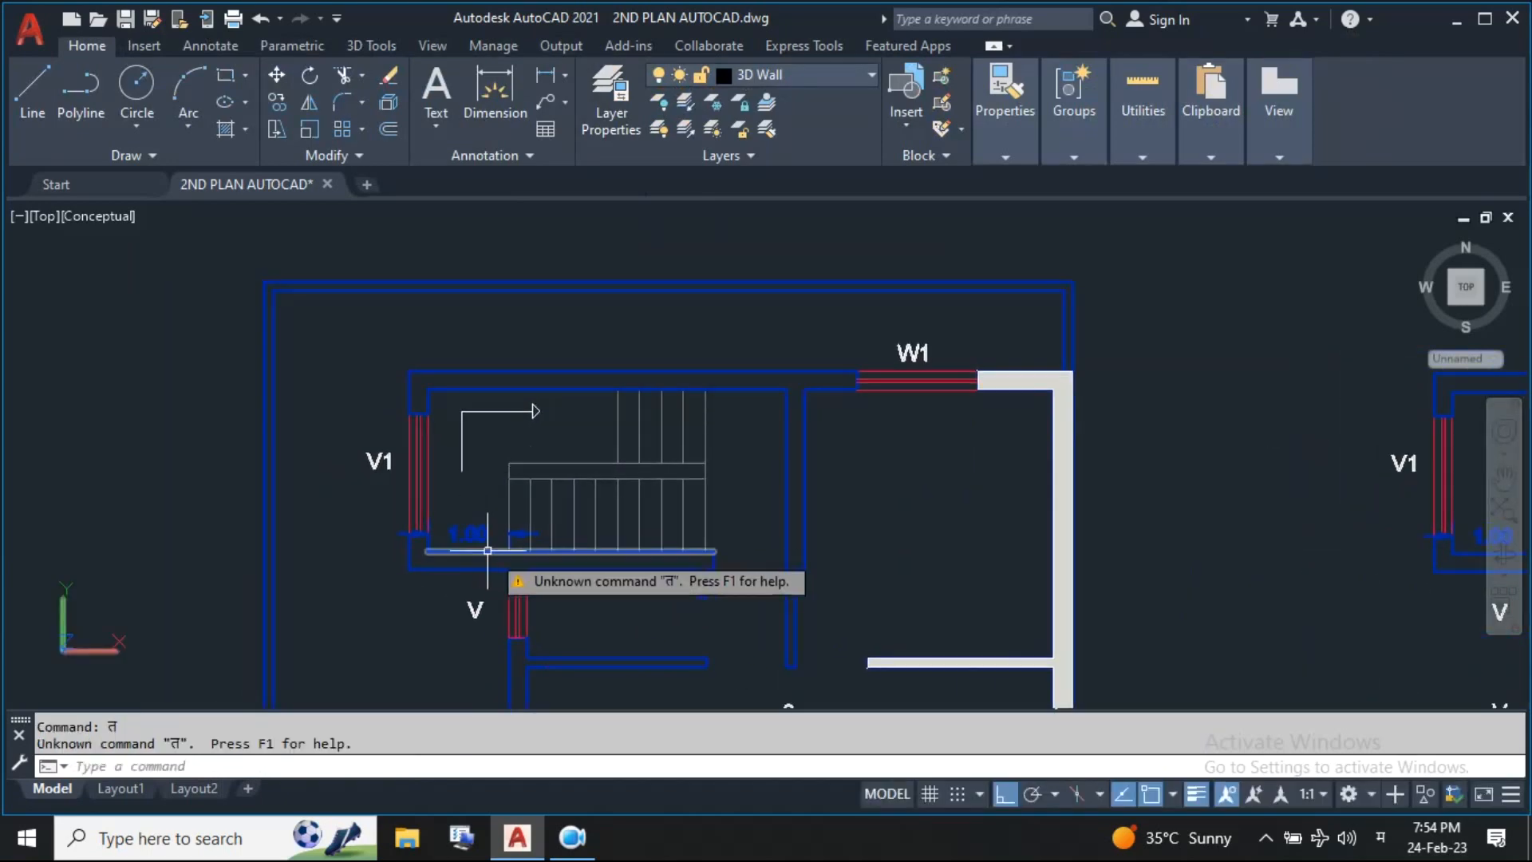
{"action": "key", "text": "Escape"}
{"action": "type", "text": "त"}
{"action": "key", "text": "Return"}
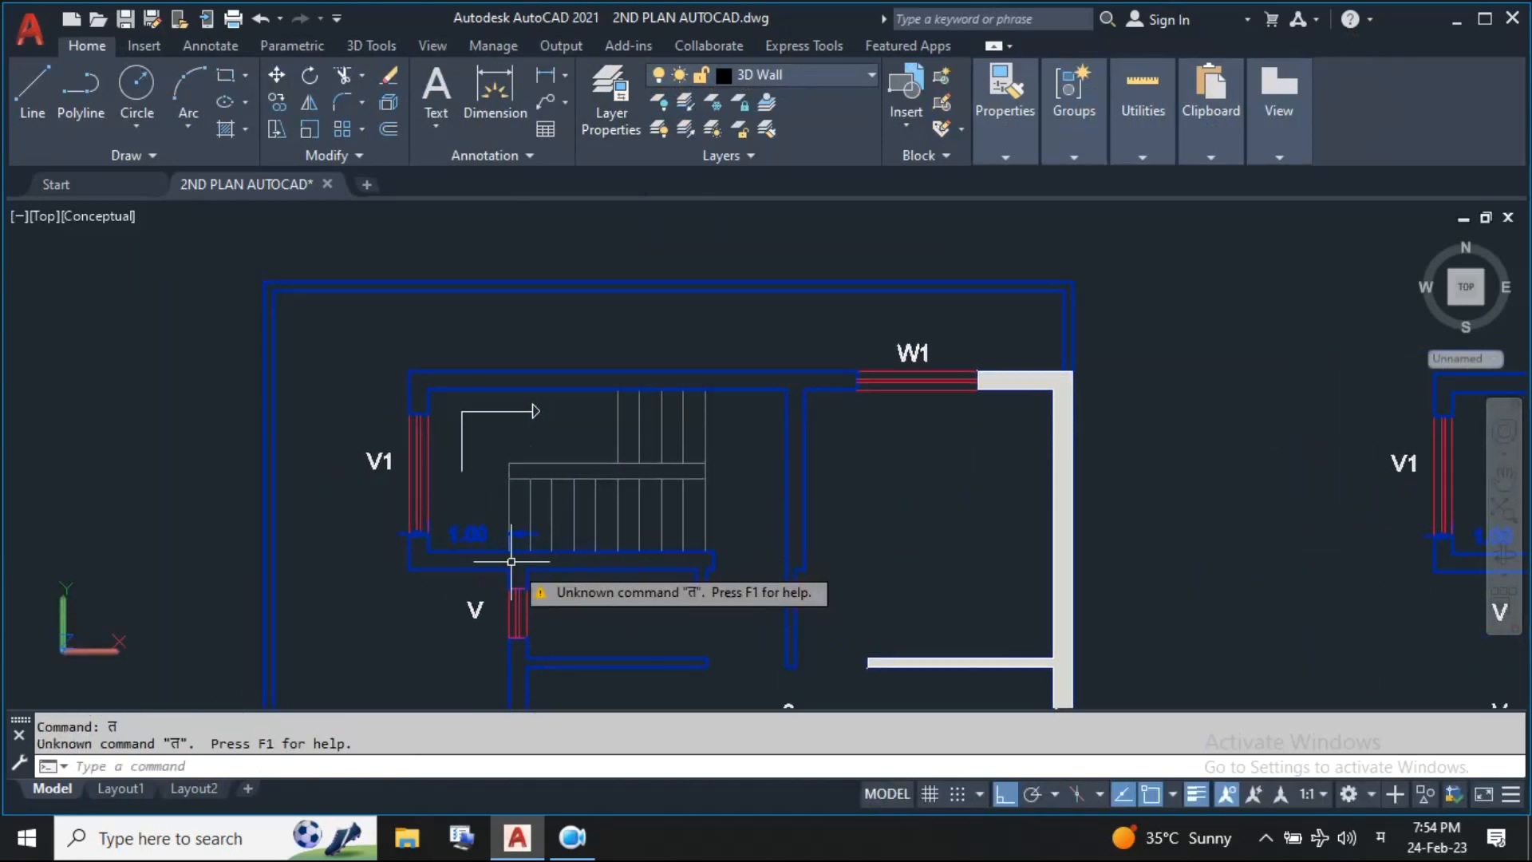
{"action": "key", "text": "Escape"}
Draw a vertical line about 2.47 long across the ground-floor stairwell, from the wall corner above window V to the outer wall face
{"action": "left_click", "coordinate": [33, 94]}
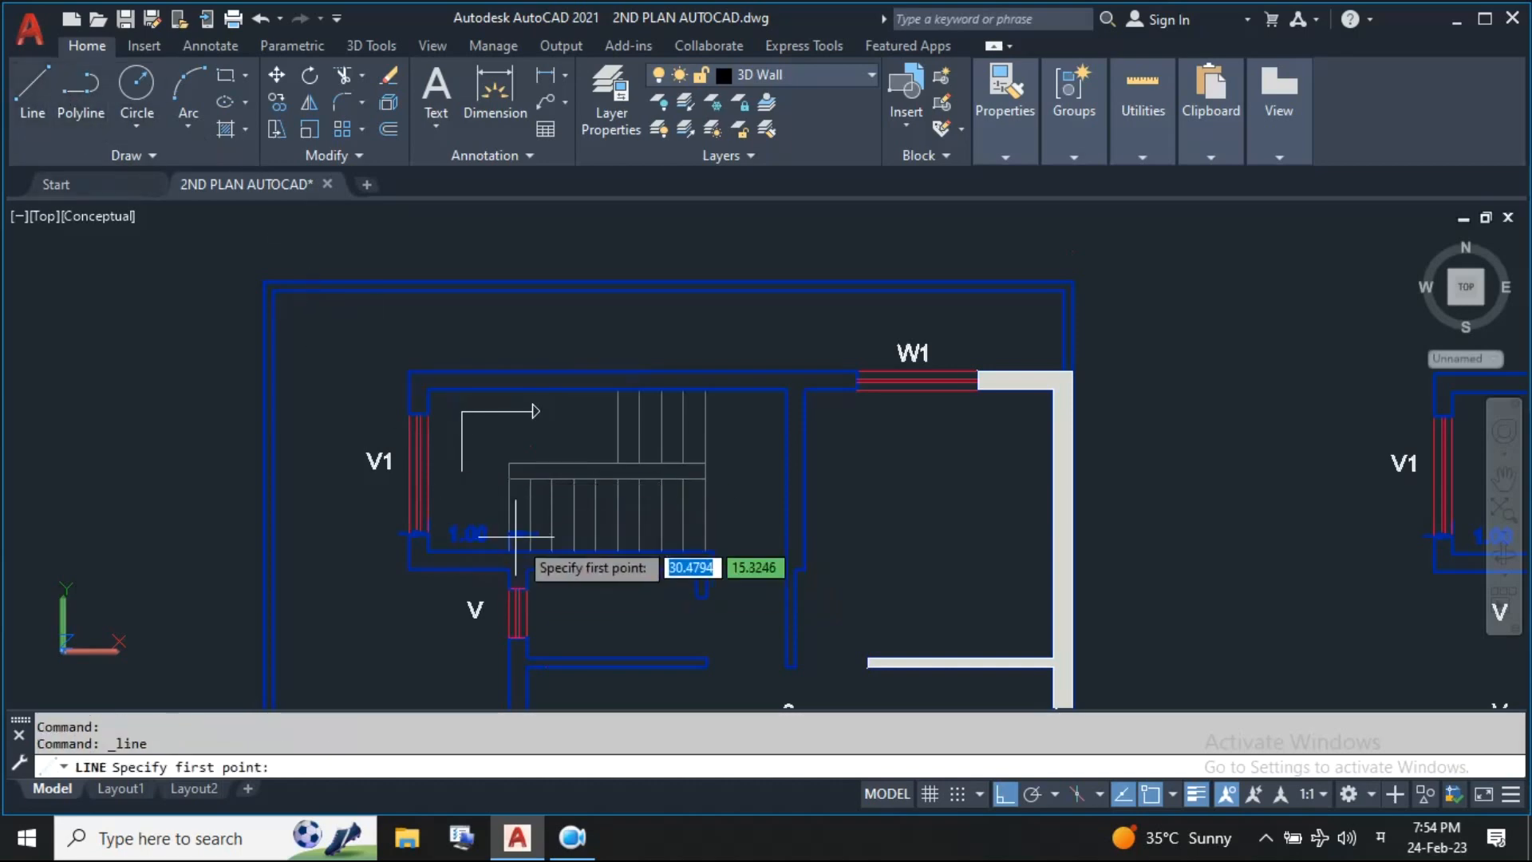
{"action": "left_click", "coordinate": [763, 83]}
{"action": "left_click", "coordinate": [758, 183]}
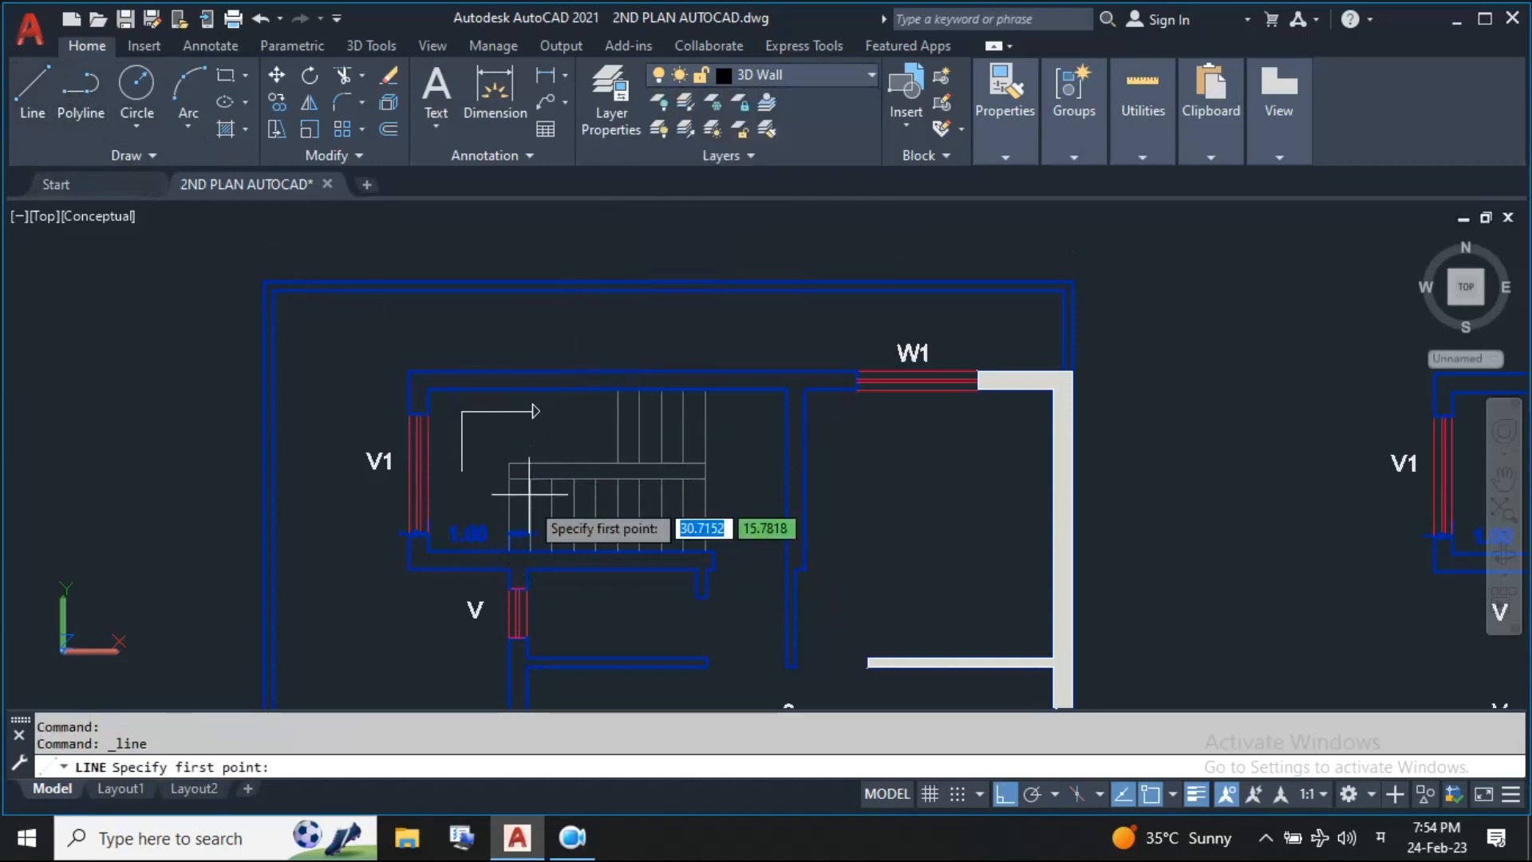
{"action": "left_click", "coordinate": [508, 569]}
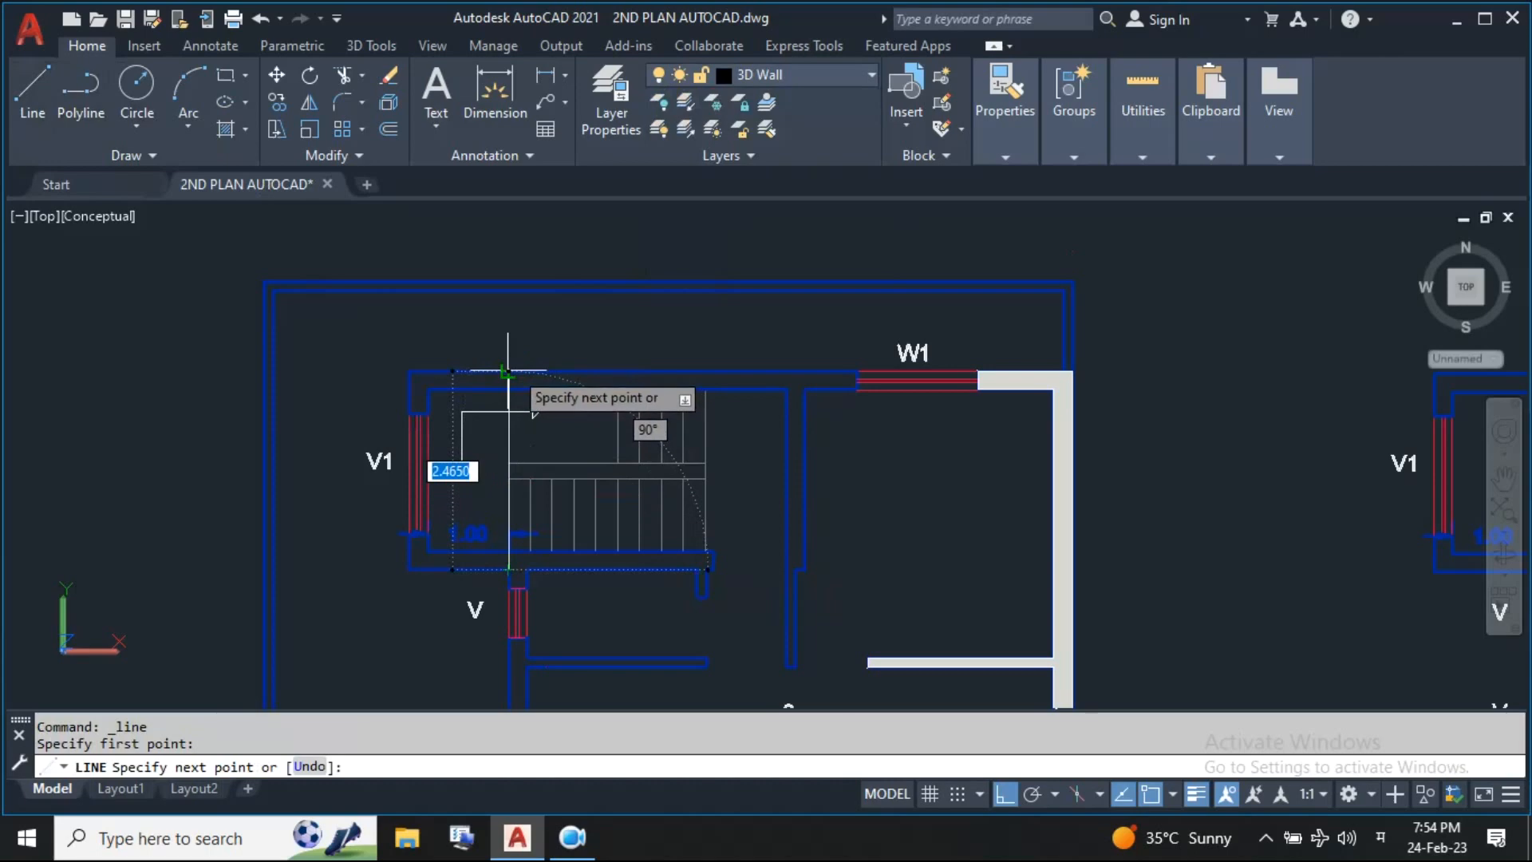
{"action": "left_click", "coordinate": [508, 370]}
{"action": "key", "text": "Escape"}
Draw the matching vertical line about 2.47 long across the first-floor stairwell, from the corner above window V to the outer wall face
{"action": "middle_click_drag", "start_coordinate": [782, 416], "coordinate": [354, 427]}
{"action": "key", "text": "Return"}
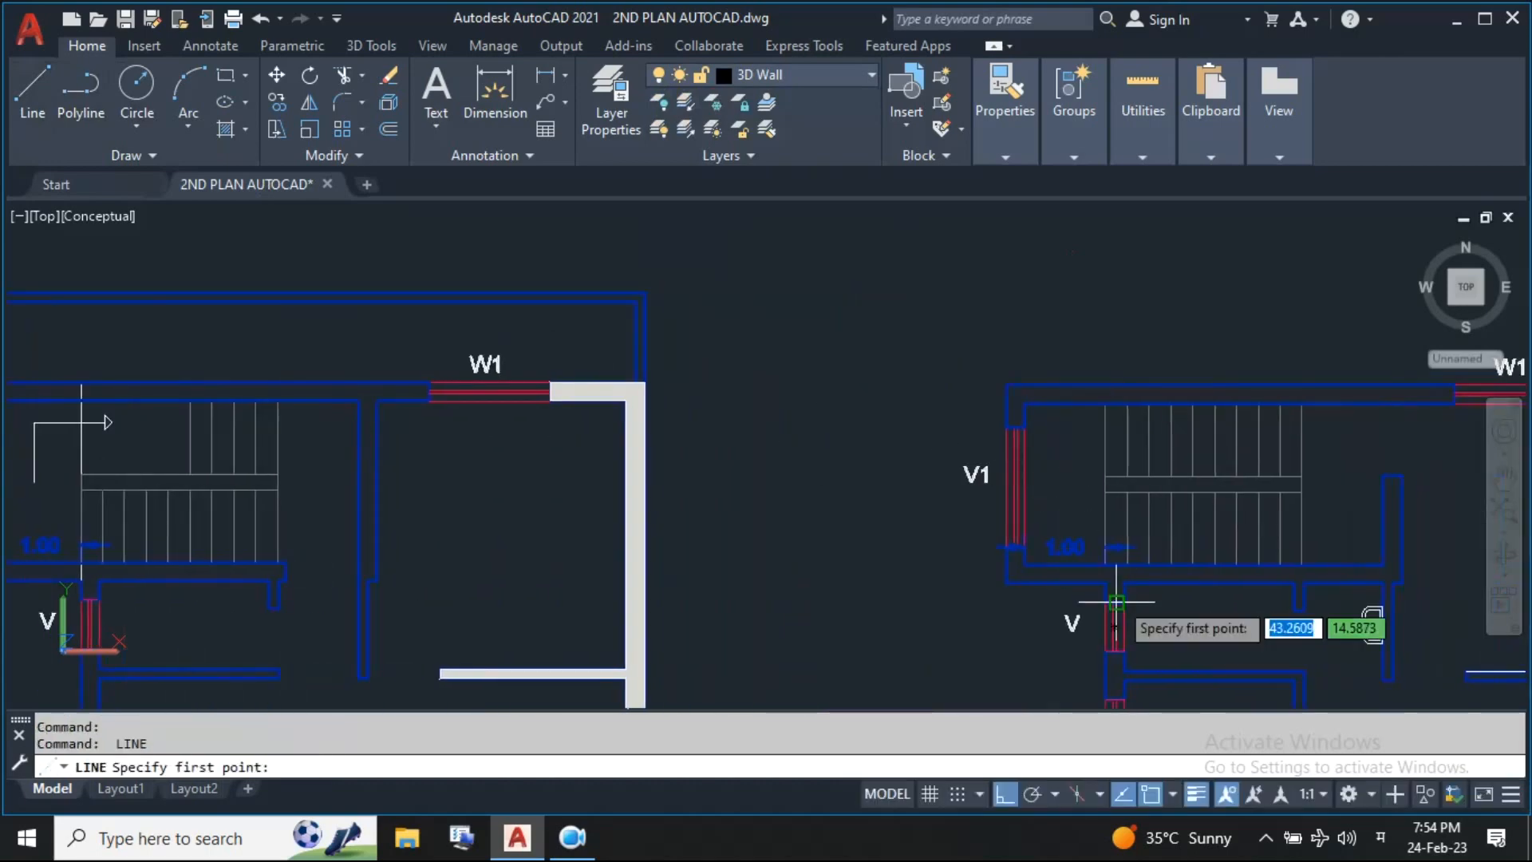
{"action": "left_click", "coordinate": [1106, 584]}
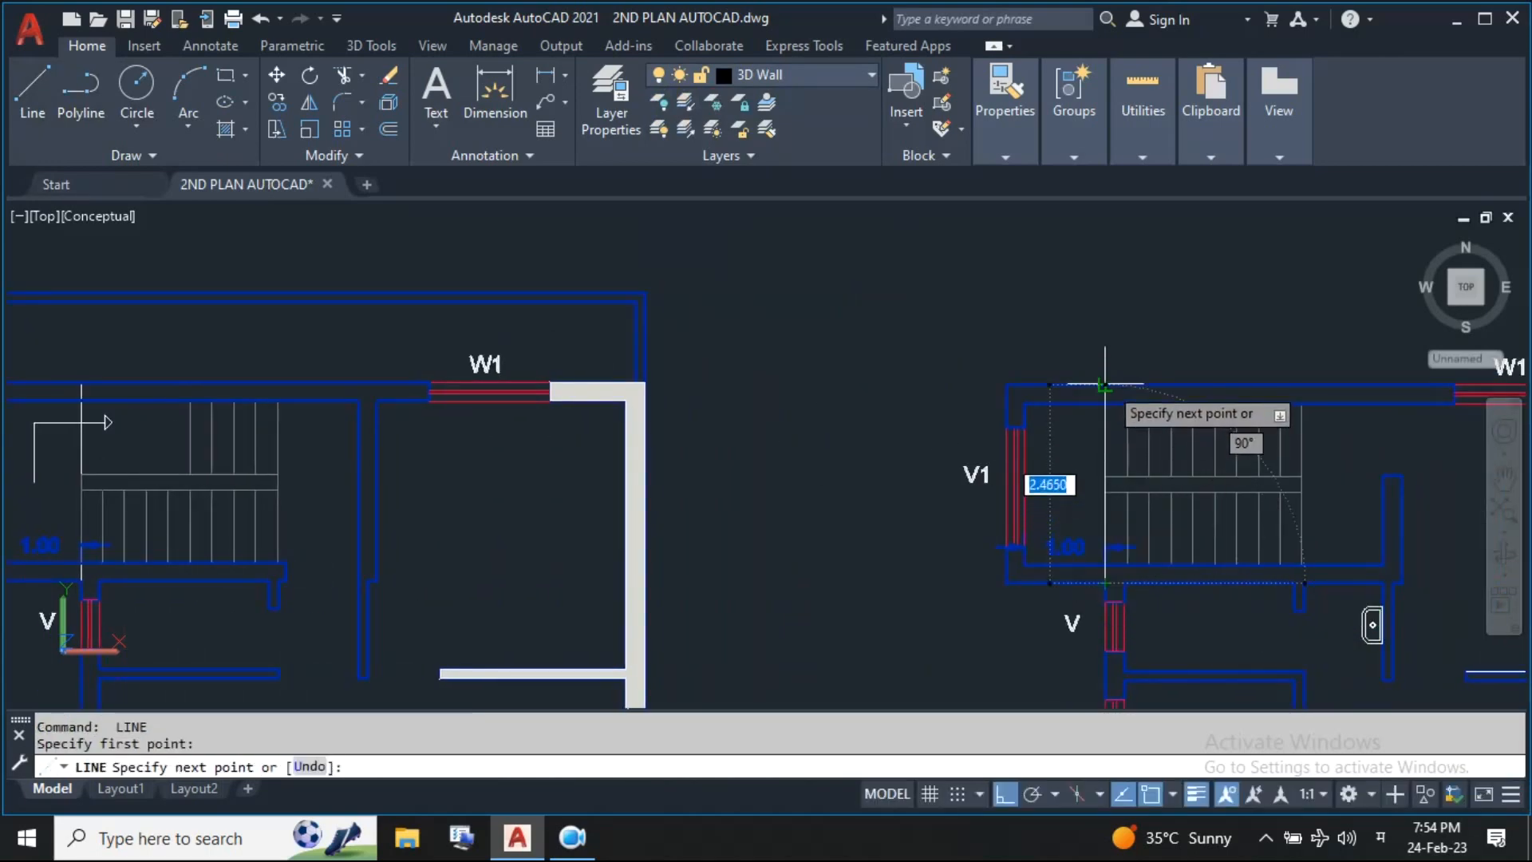
{"action": "left_click", "coordinate": [1105, 386]}
{"action": "key", "text": "Escape"}
{"action": "scroll", "coordinate": [1122, 393], "scroll_direction": "down", "scroll_amount": 5}
{"action": "scroll", "coordinate": [787, 407], "scroll_direction": "up", "scroll_amount": 4}
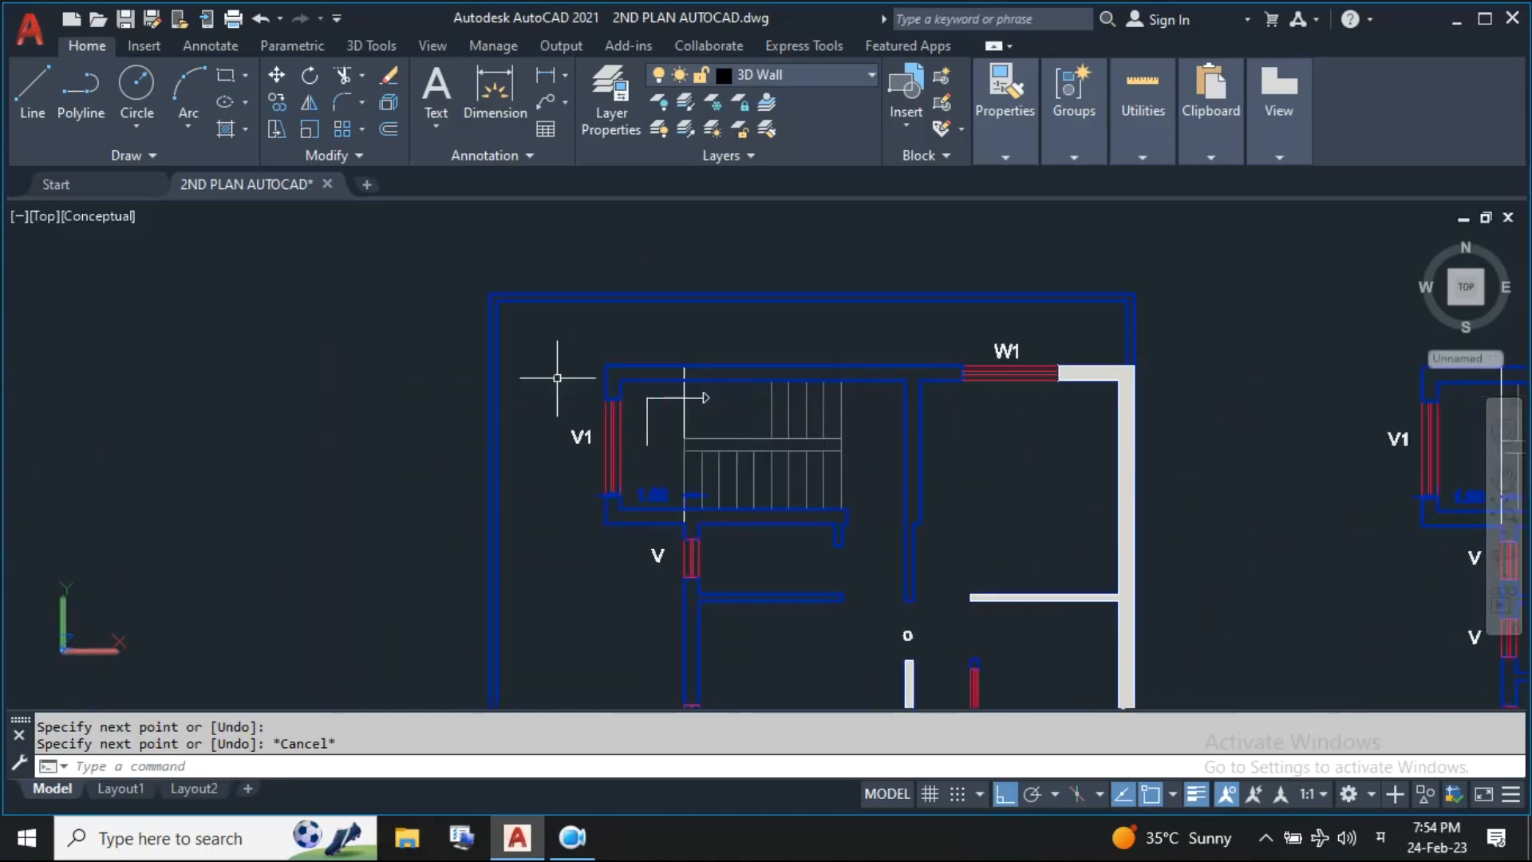
{"action": "scroll", "coordinate": [571, 379], "scroll_direction": "down", "scroll_amount": 5}
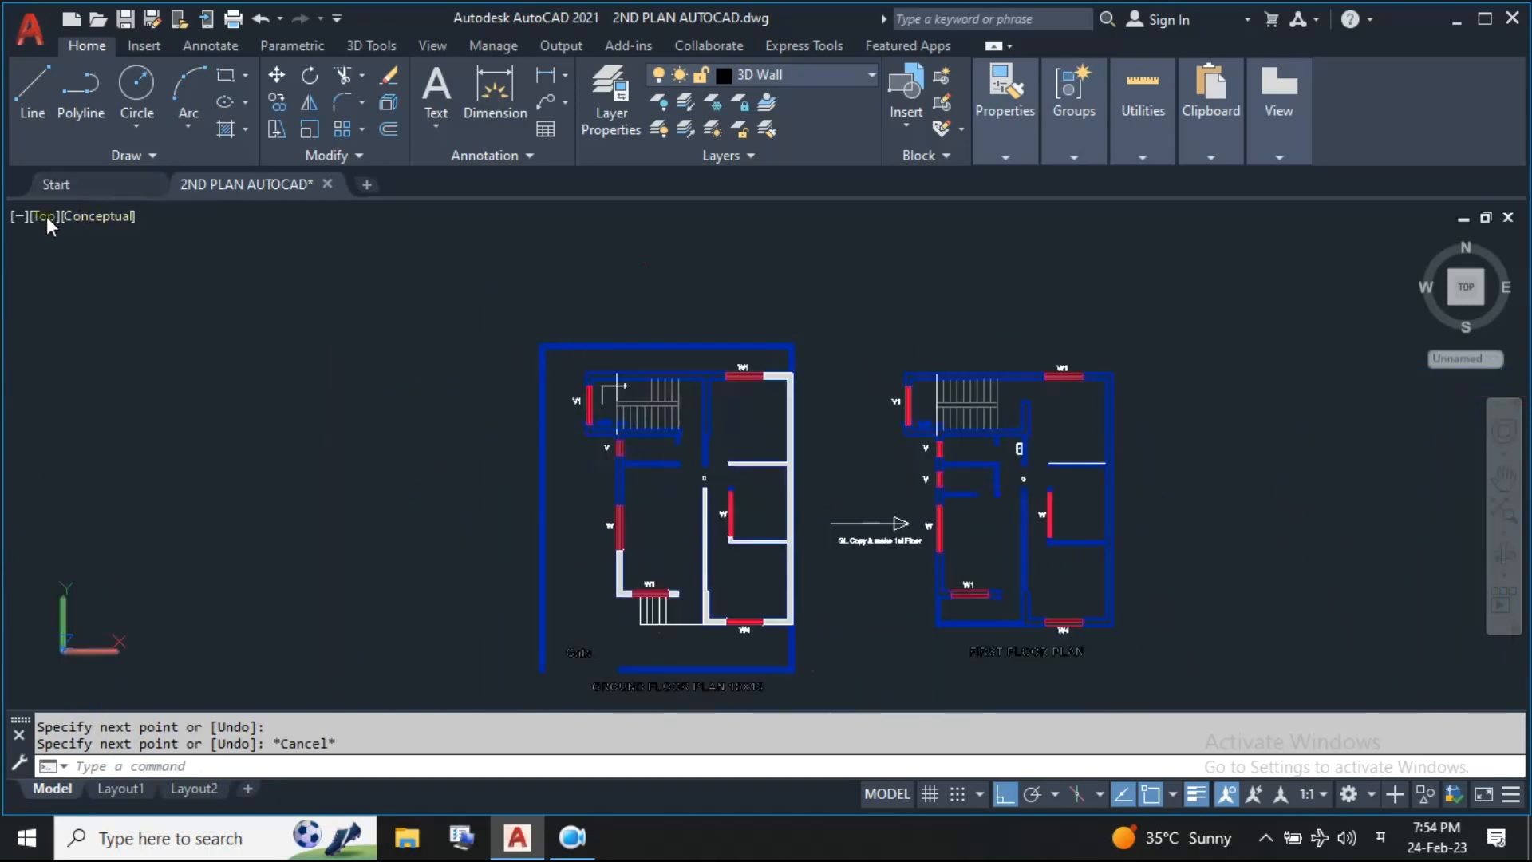
Presspull the ground-floor stairwell wall starting at window W1, including its attached partition toward the passage, to a height of 3
{"action": "middle_click_drag", "start_coordinate": [704, 435], "coordinate": [718, 403]}
{"action": "key", "text": "alt+shift"}
{"action": "middle_click_drag", "start_coordinate": [706, 463], "coordinate": [781, 371], "text": "shift"}
{"action": "scroll", "coordinate": [706, 575], "scroll_direction": "up", "scroll_amount": 2}
{"action": "scroll", "coordinate": [688, 563], "scroll_direction": "up", "scroll_amount": 2}
{"action": "middle_click_drag", "start_coordinate": [818, 471], "coordinate": [962, 469], "text": "shift"}
{"action": "scroll", "coordinate": [656, 594], "scroll_direction": "up", "scroll_amount": 2}
{"action": "scroll", "coordinate": [670, 594], "scroll_direction": "down", "scroll_amount": 1}
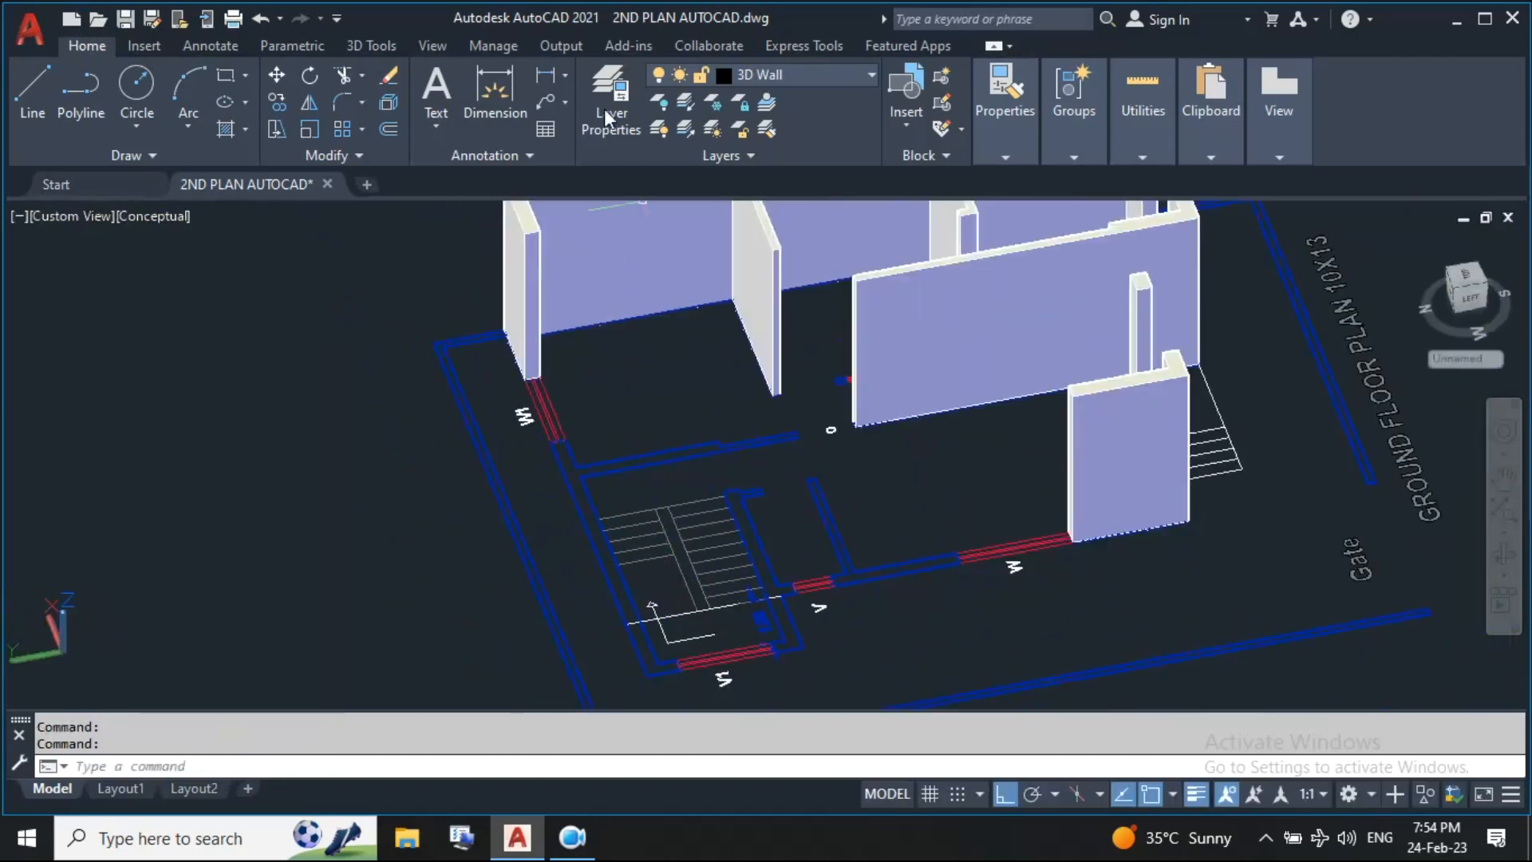
{"action": "left_click", "coordinate": [381, 45]}
{"action": "left_click", "coordinate": [403, 76]}
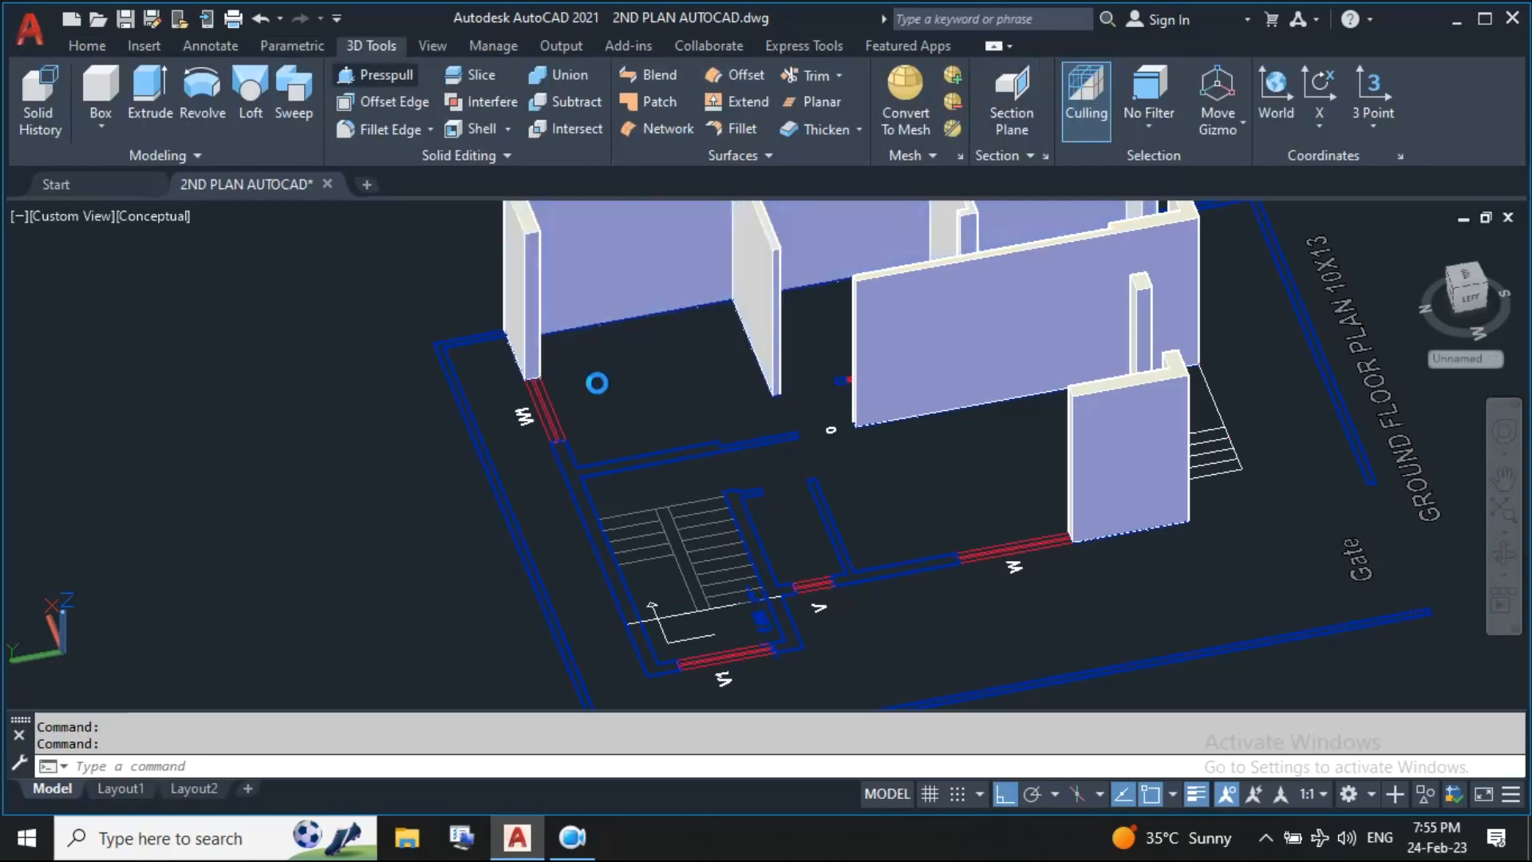
{"action": "scroll", "coordinate": [565, 482], "scroll_direction": "up", "scroll_amount": 3}
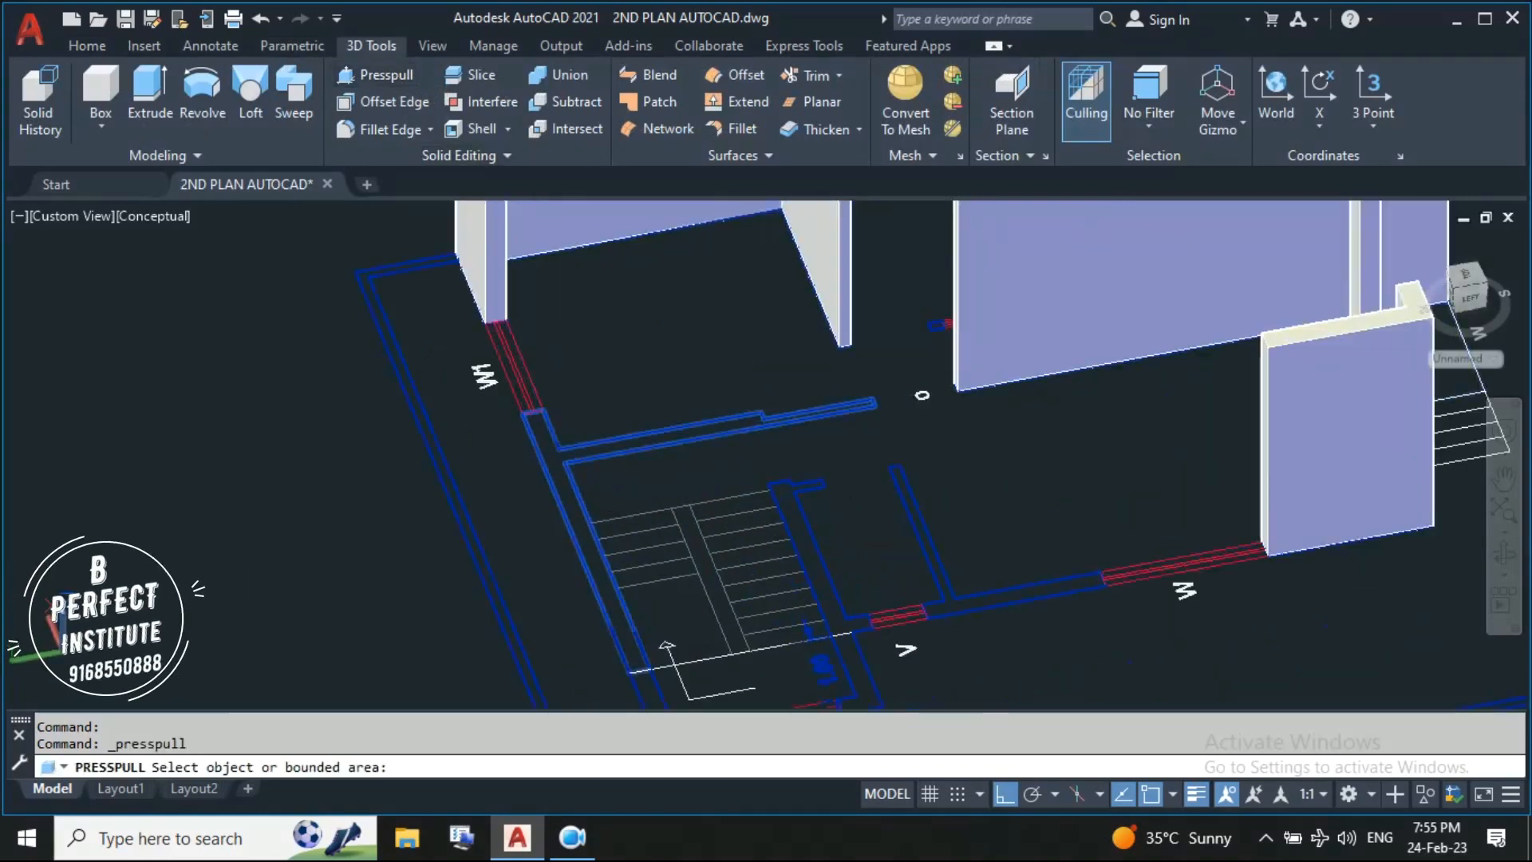
{"action": "left_click", "coordinate": [565, 482]}
{"action": "type", "text": "3"}
{"action": "key", "text": "Return"}
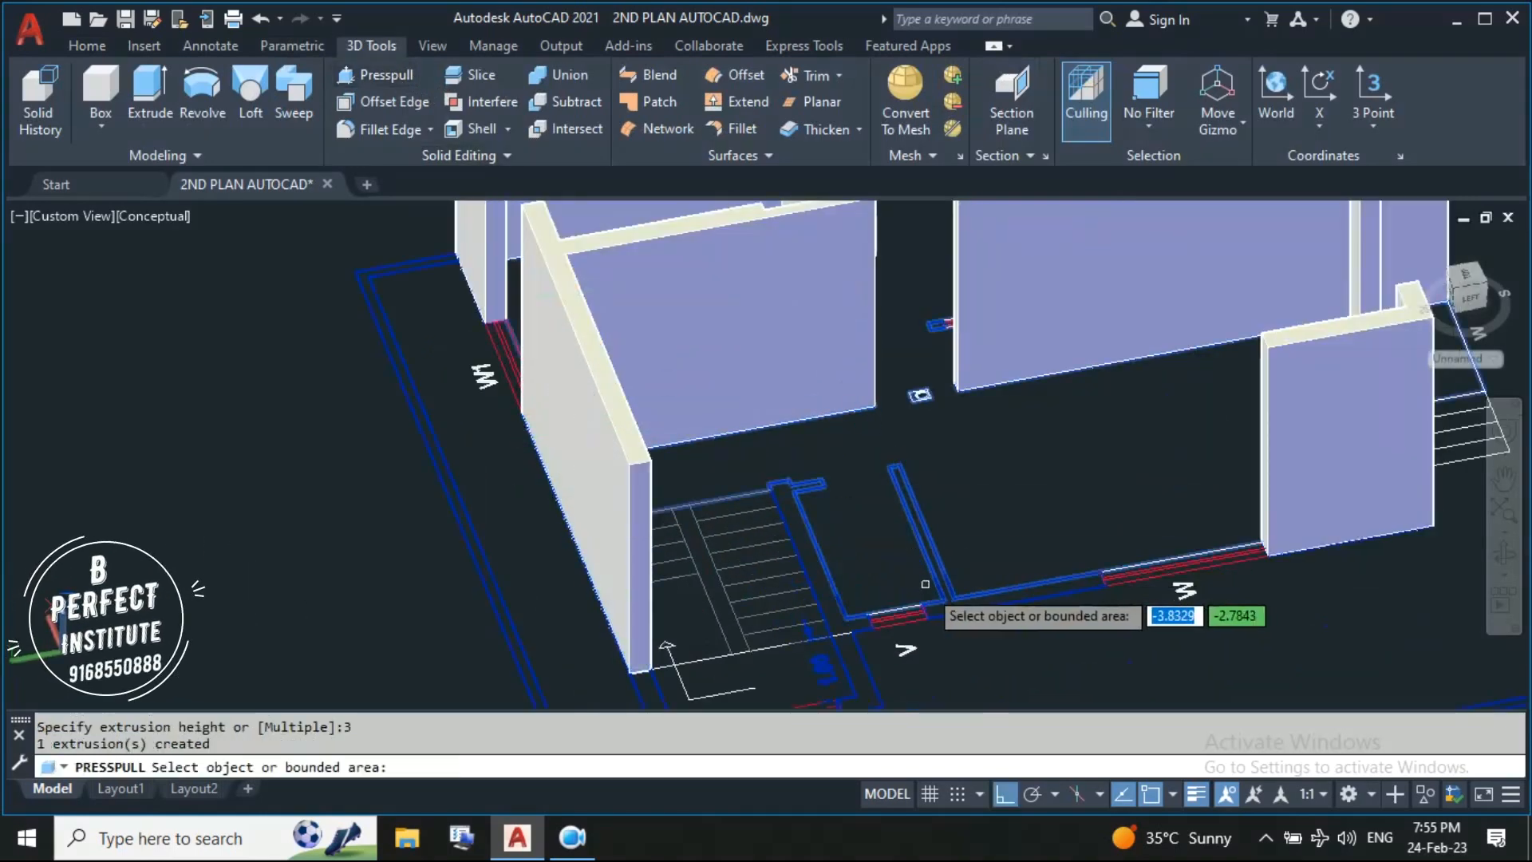
Presspull the outer wall between windows V and W, together with its attached partition, to a height of 3
{"action": "scroll", "coordinate": [951, 621], "scroll_direction": "up", "scroll_amount": 2}
{"action": "left_click", "coordinate": [951, 620]}
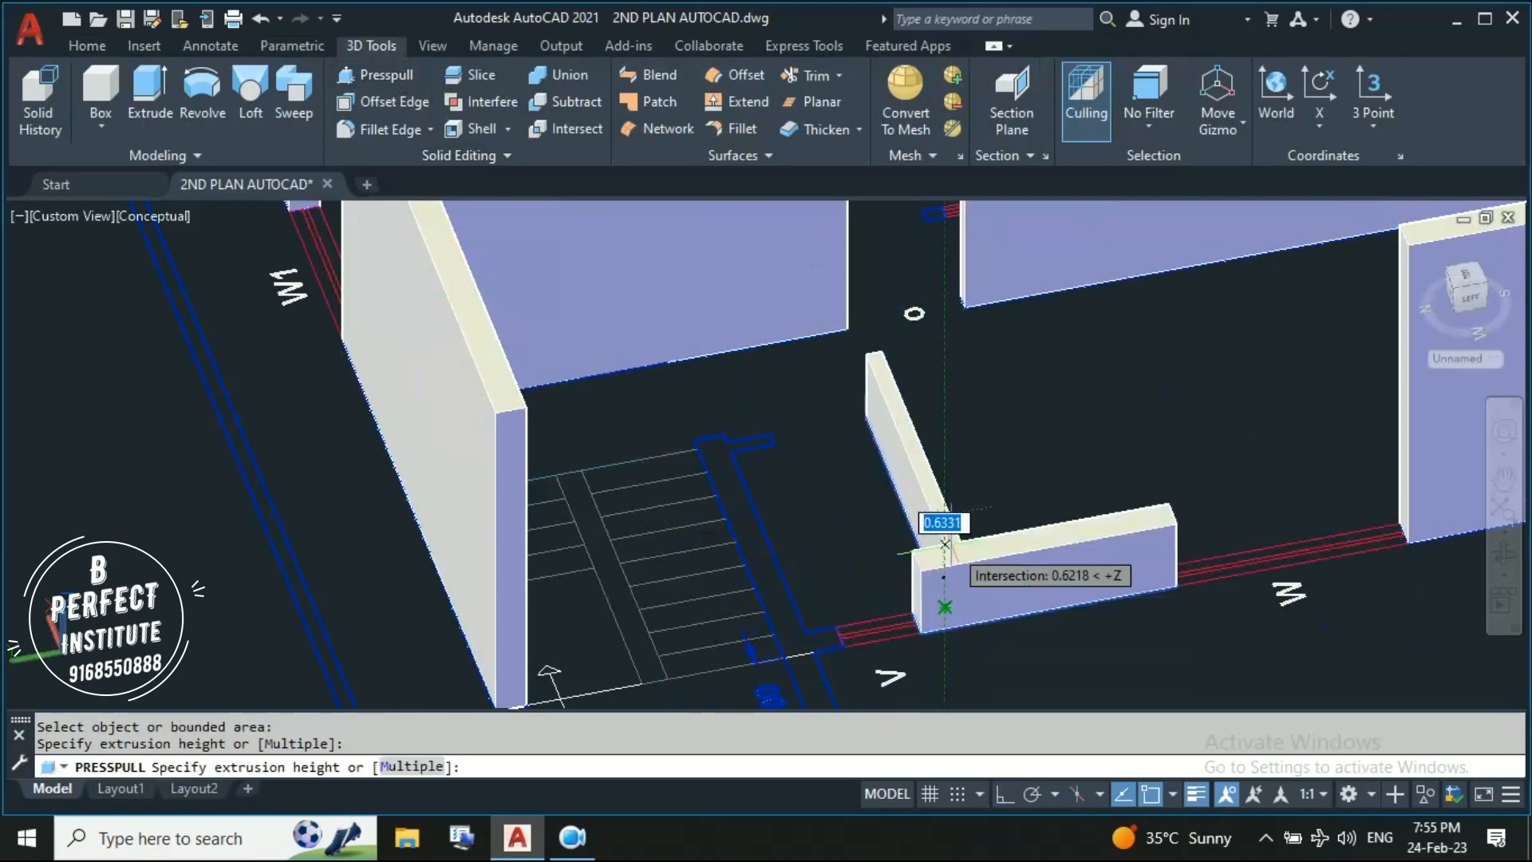
{"action": "type", "text": "3"}
{"action": "key", "text": "Return"}
Presspull the wall between the staircase and window V, including its short end return, to a height of 3
{"action": "left_click", "coordinate": [777, 581]}
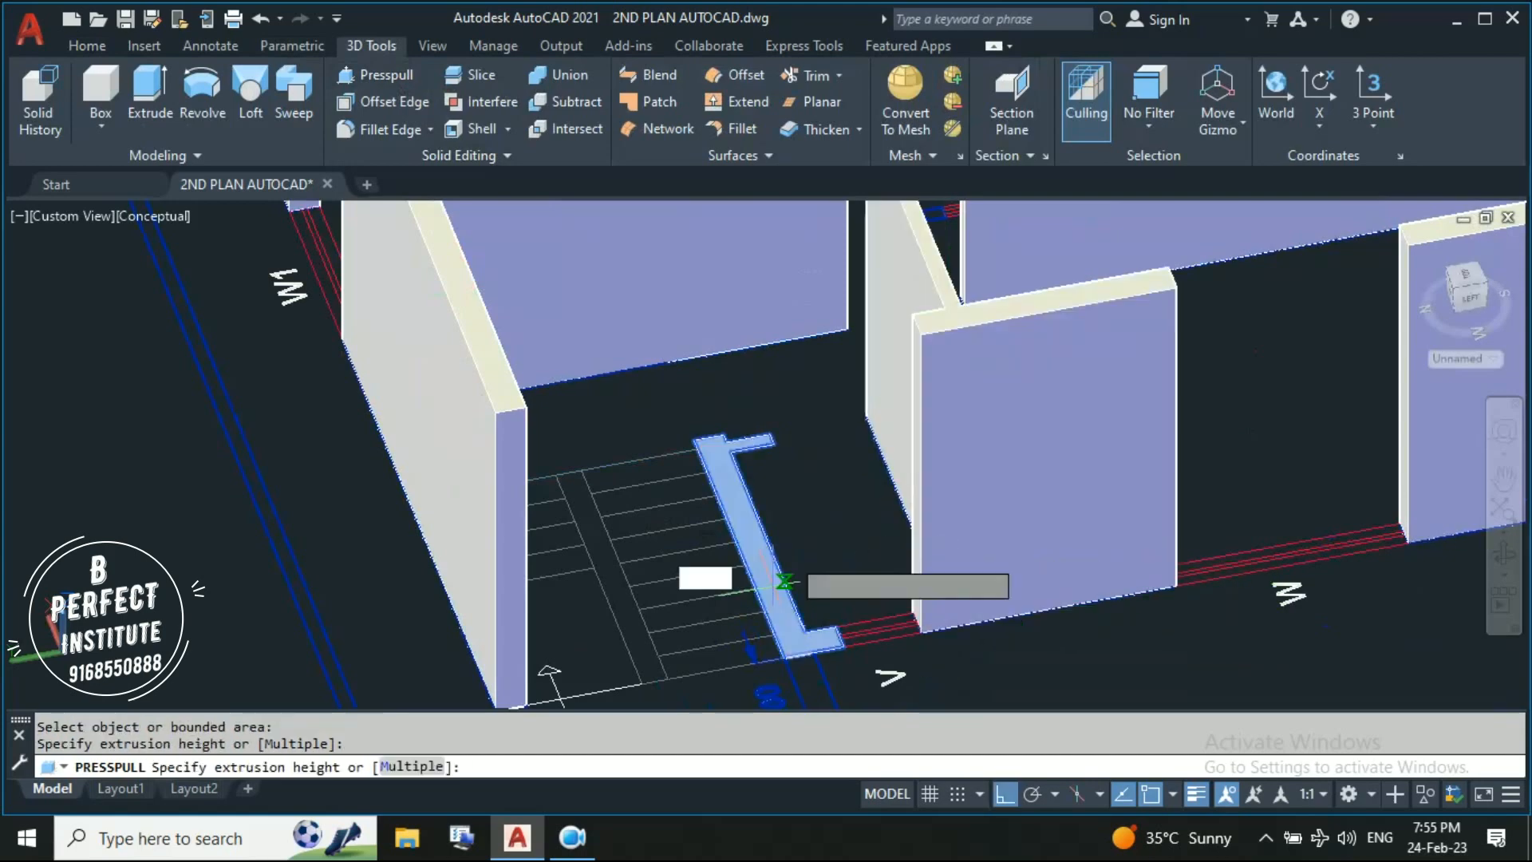
{"action": "type", "text": "3"}
{"action": "key", "text": "Return"}
{"action": "scroll", "coordinate": [799, 501], "scroll_direction": "down", "scroll_amount": 2}
{"action": "scroll", "coordinate": [799, 501], "scroll_direction": "down", "scroll_amount": 4}
{"action": "key", "text": "alt+shift"}
{"action": "middle_click_drag", "start_coordinate": [916, 503], "coordinate": [809, 546]}
{"action": "scroll", "coordinate": [694, 599], "scroll_direction": "up", "scroll_amount": 2}
{"action": "middle_click_drag", "start_coordinate": [680, 613], "coordinate": [729, 489]}
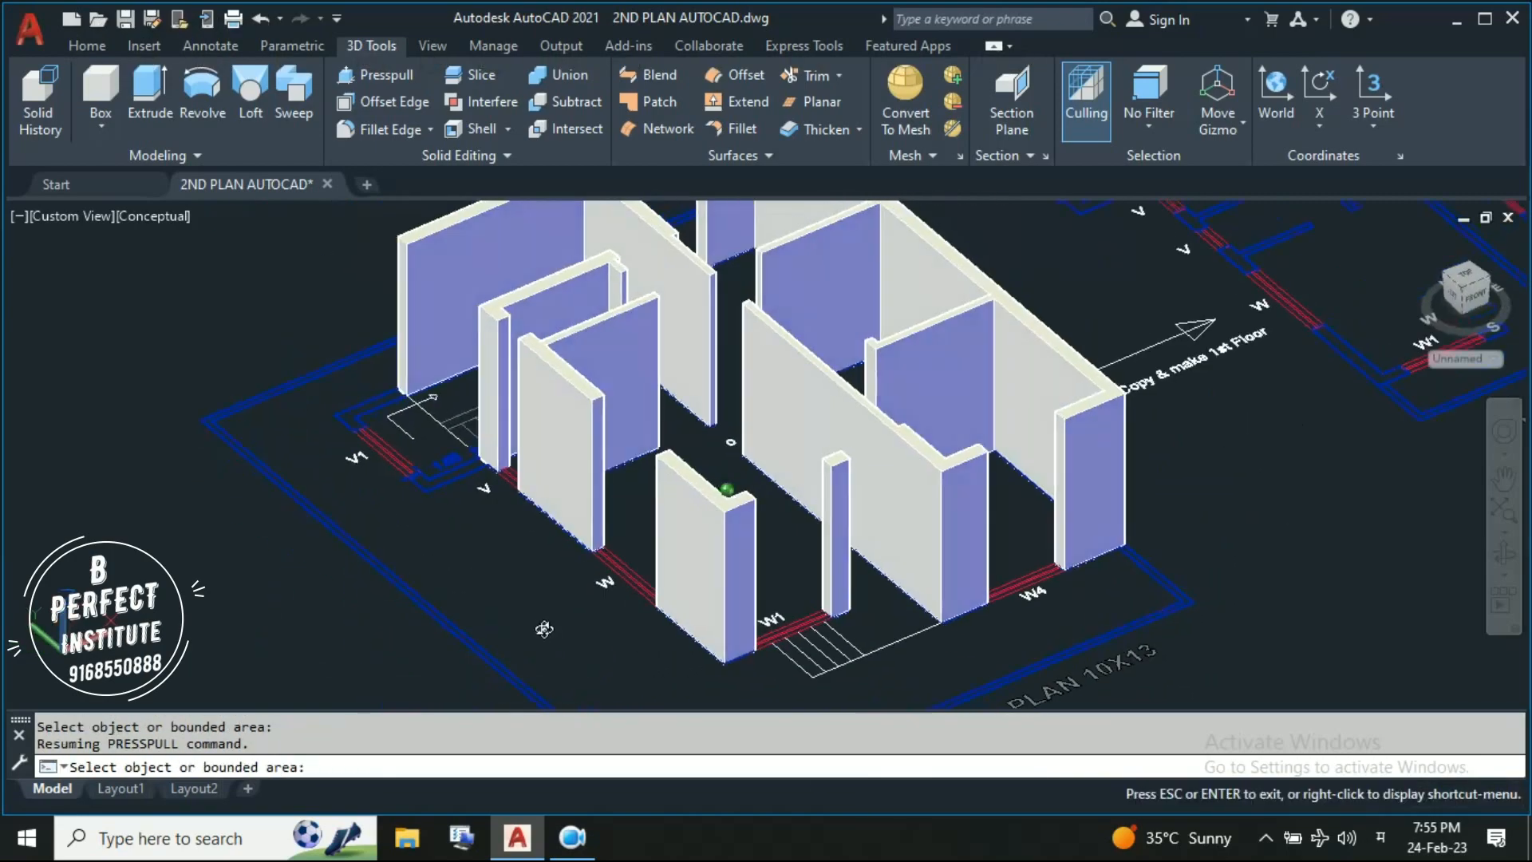
{"action": "middle_click_drag", "start_coordinate": [743, 489], "coordinate": [768, 540], "text": "shift"}
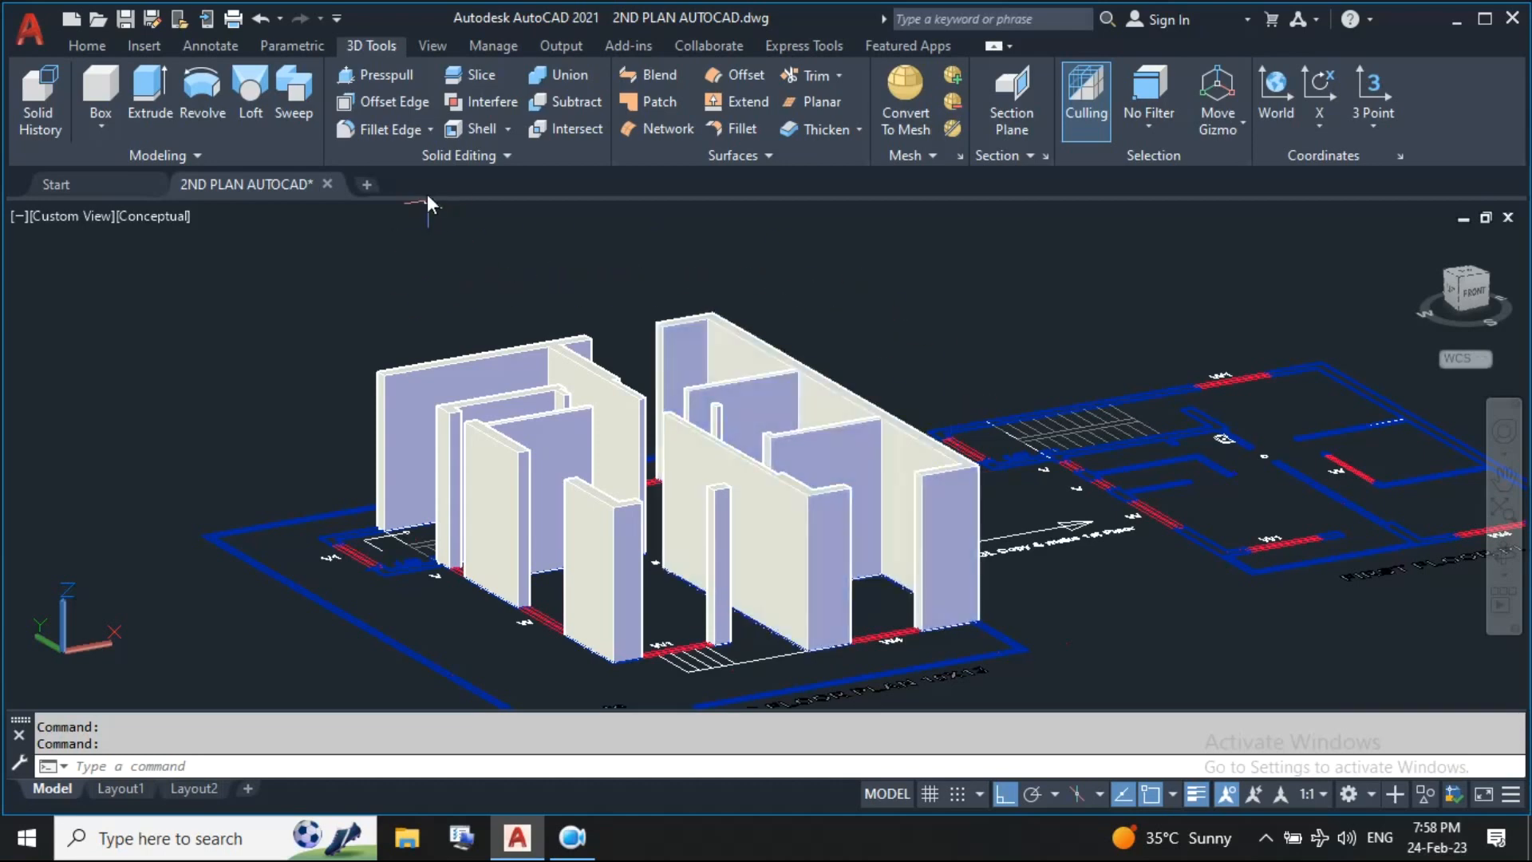
Make layer 0 current and turn off the 3D Wall layer
{"action": "left_click", "coordinate": [88, 46]}
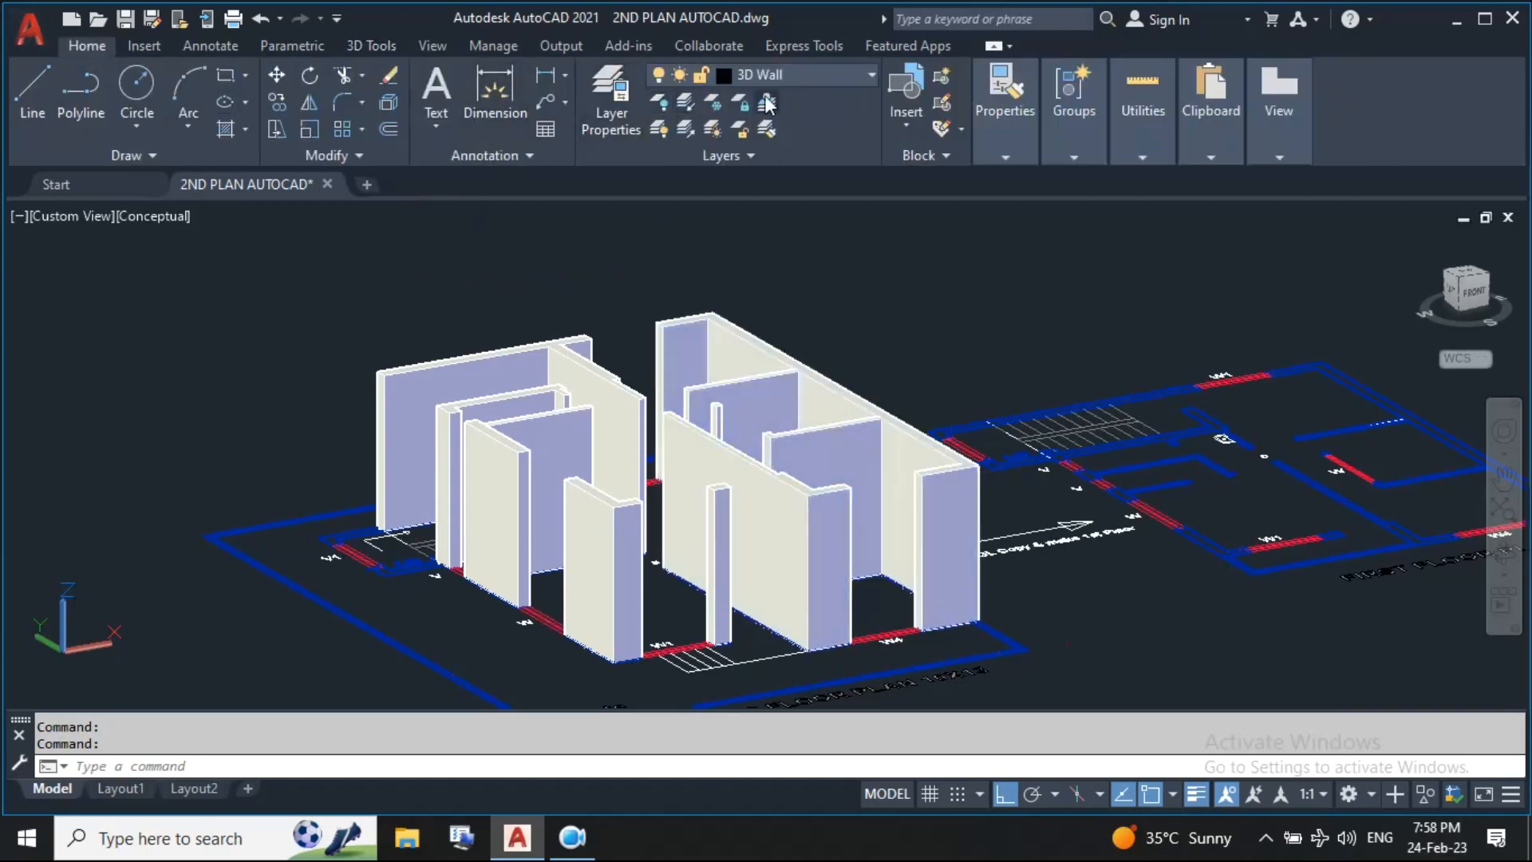
{"action": "left_click", "coordinate": [804, 79]}
{"action": "left_click", "coordinate": [802, 76]}
{"action": "left_click", "coordinate": [620, 112]}
{"action": "left_click", "coordinate": [620, 112]}
{"action": "left_click", "coordinate": [747, 74]}
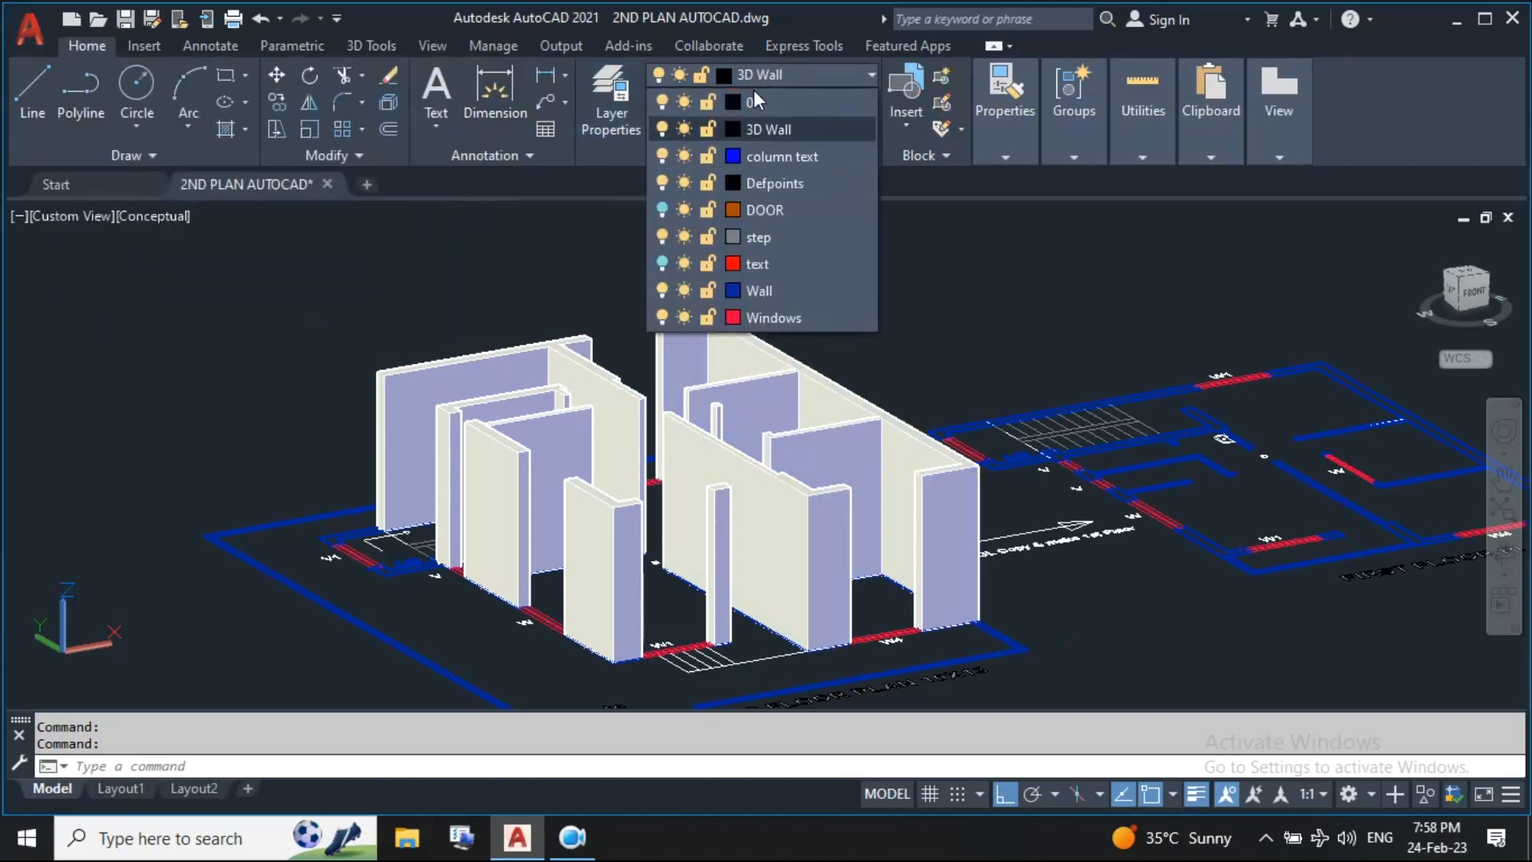
{"action": "left_click", "coordinate": [761, 103]}
{"action": "left_click", "coordinate": [790, 81]}
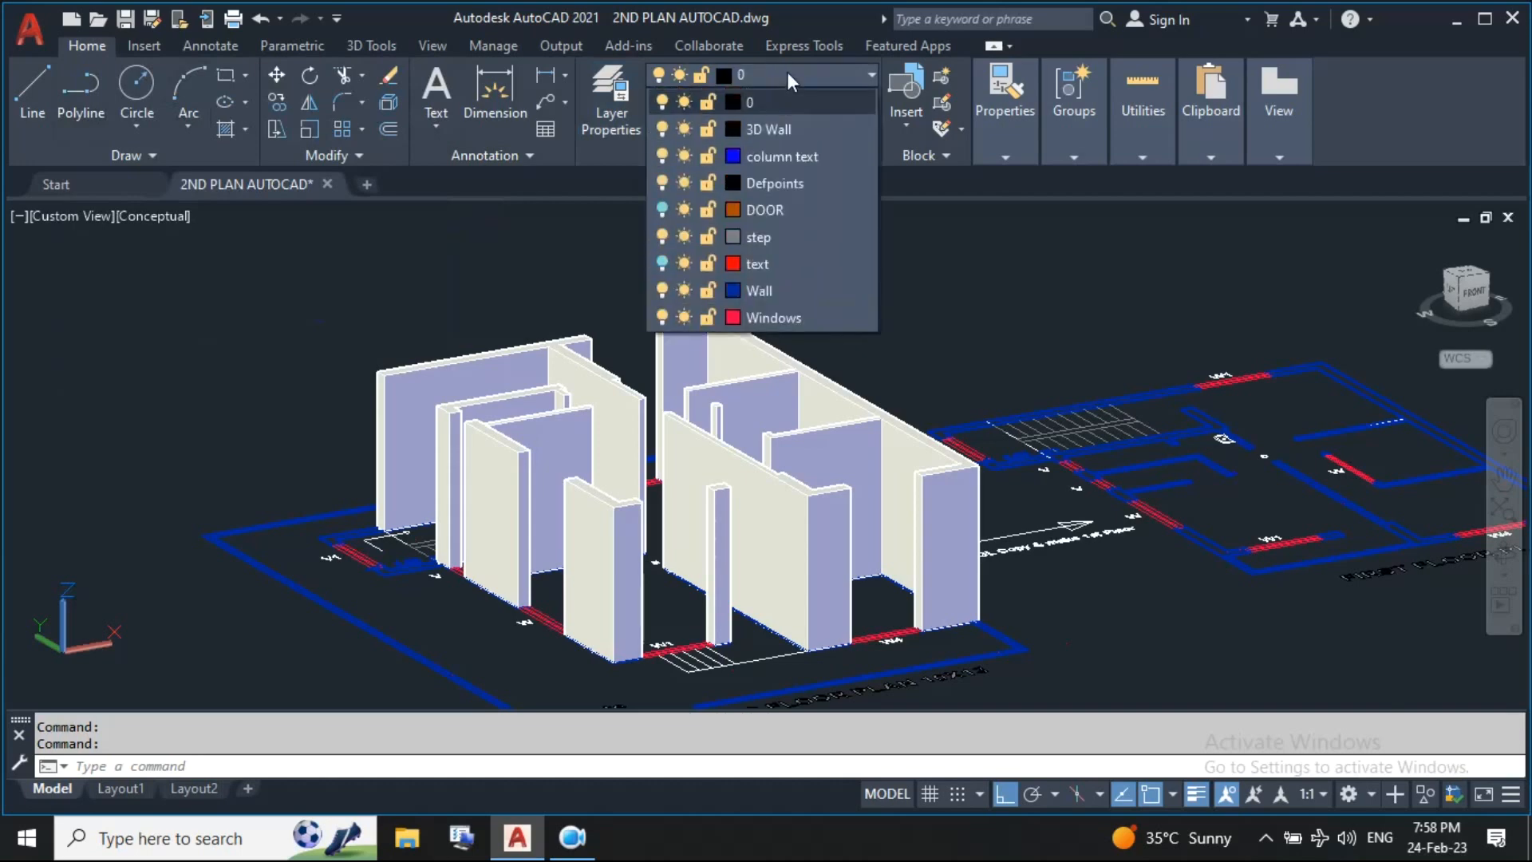
{"action": "left_click", "coordinate": [662, 128]}
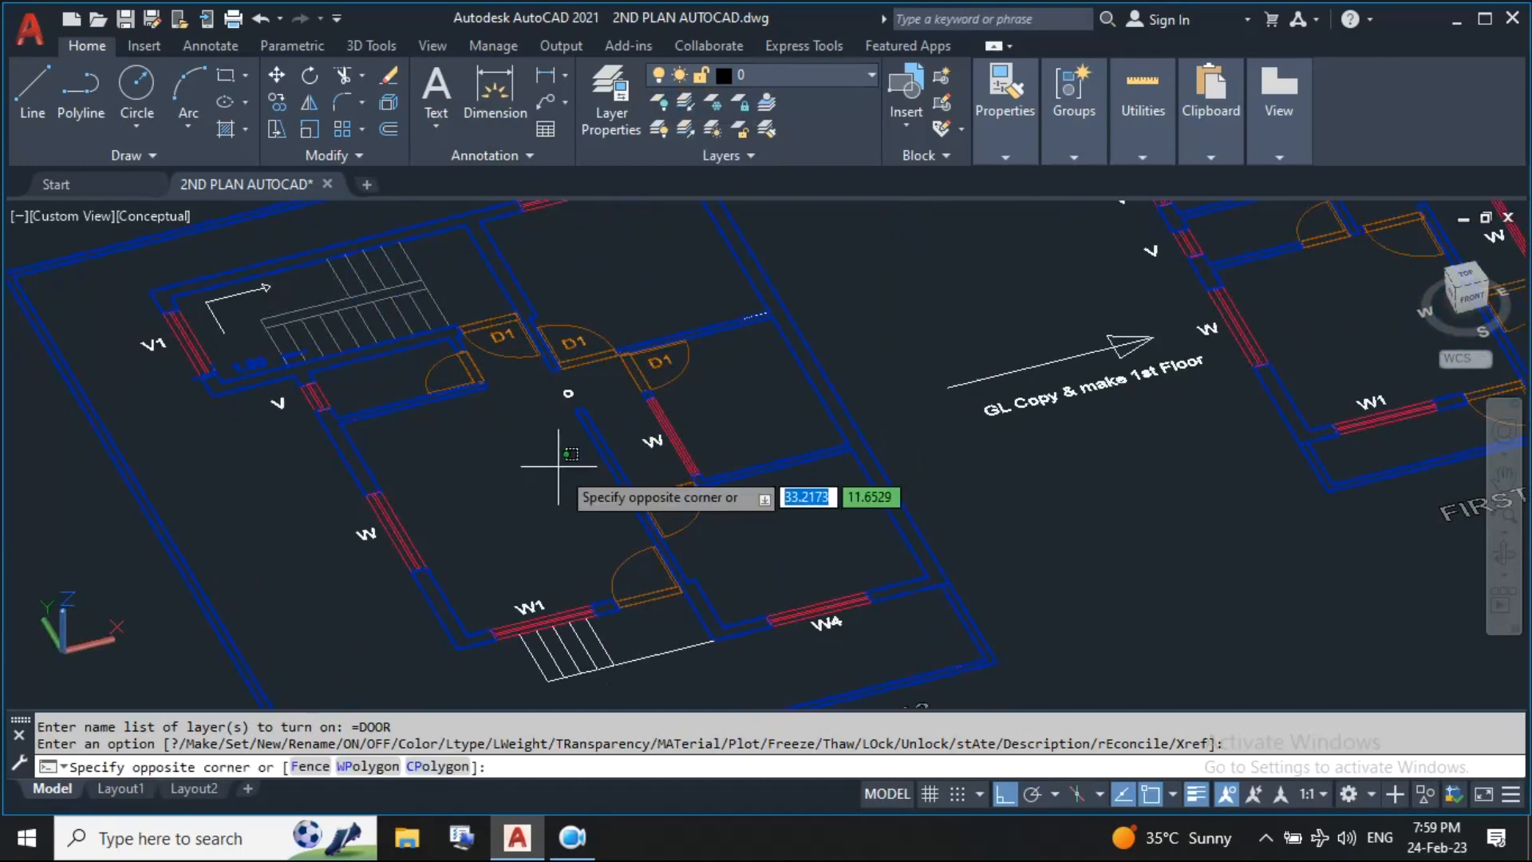
Clear the pending window selection and turn off the DOOR layer
{"action": "left_click", "coordinate": [475, 482]}
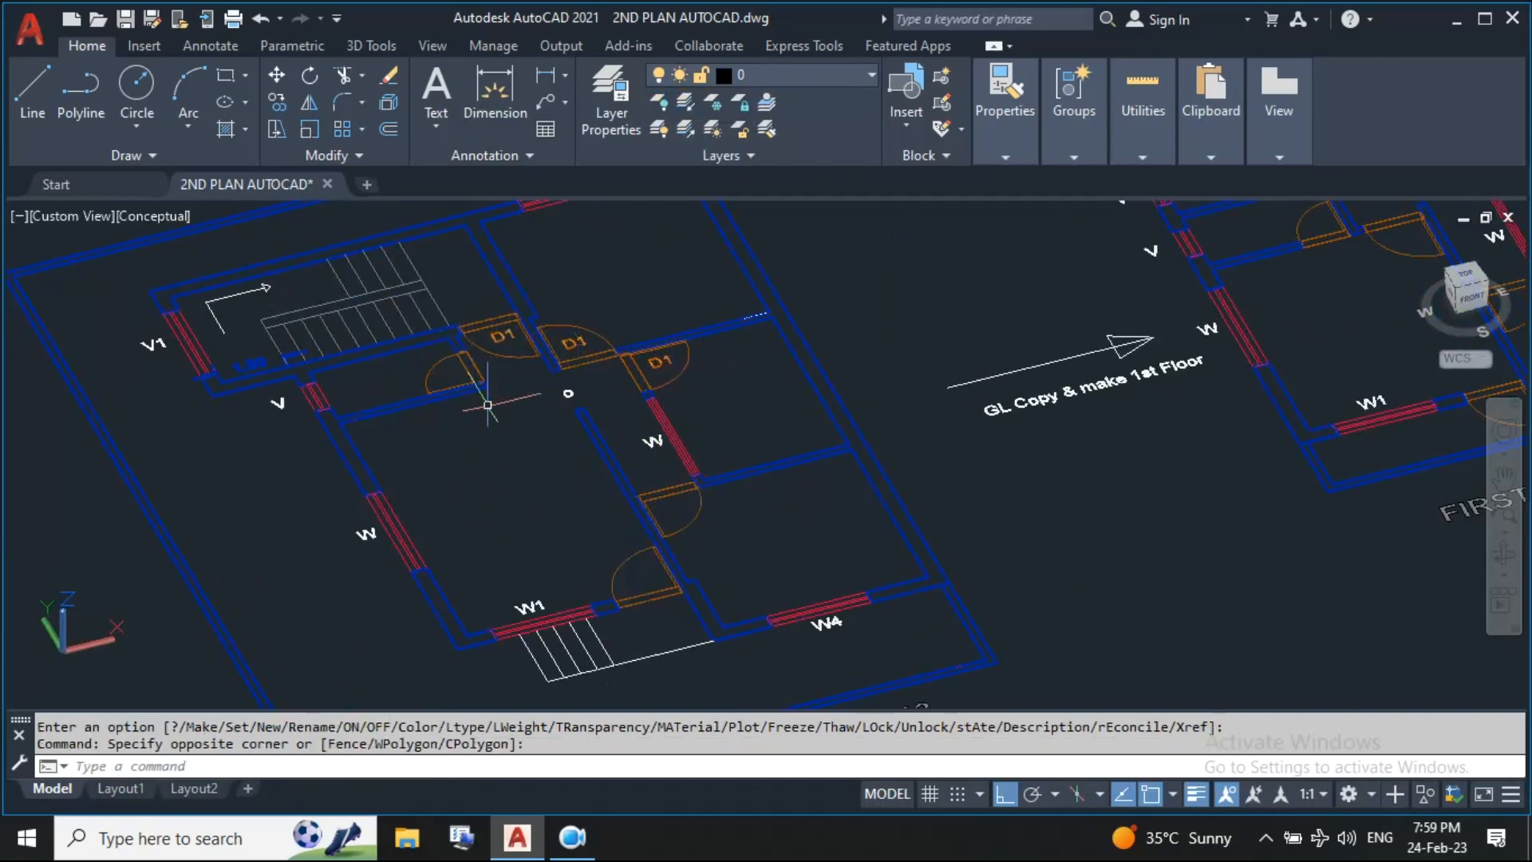
{"action": "left_click", "coordinate": [766, 74]}
{"action": "left_click", "coordinate": [664, 211]}
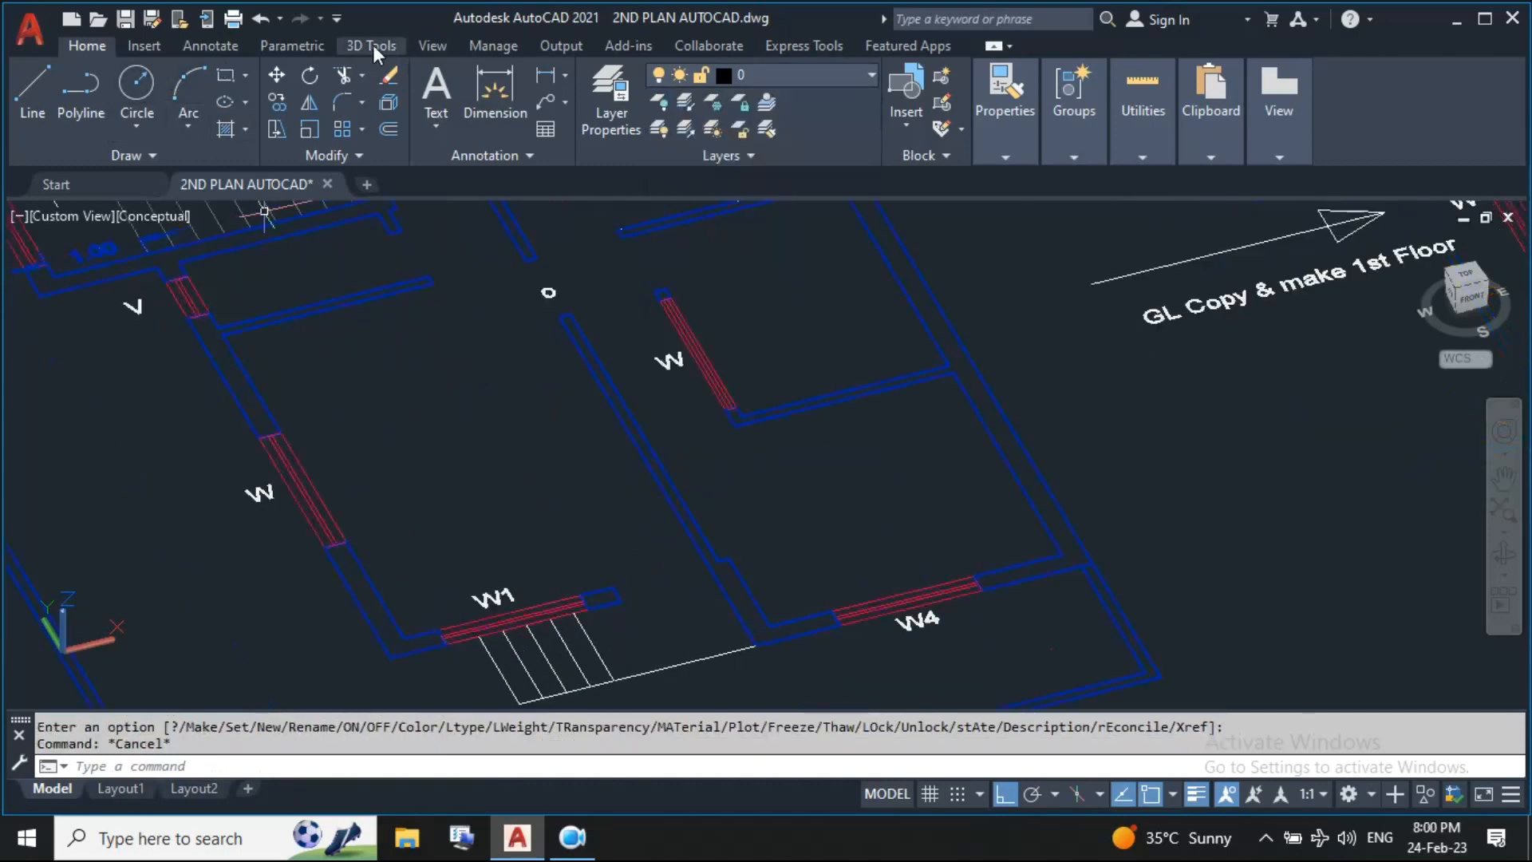
Draw a box of height 0.9 across the entrance opening between the wall stub beside window W1 and the long inner wall
{"action": "left_click", "coordinate": [372, 46]}
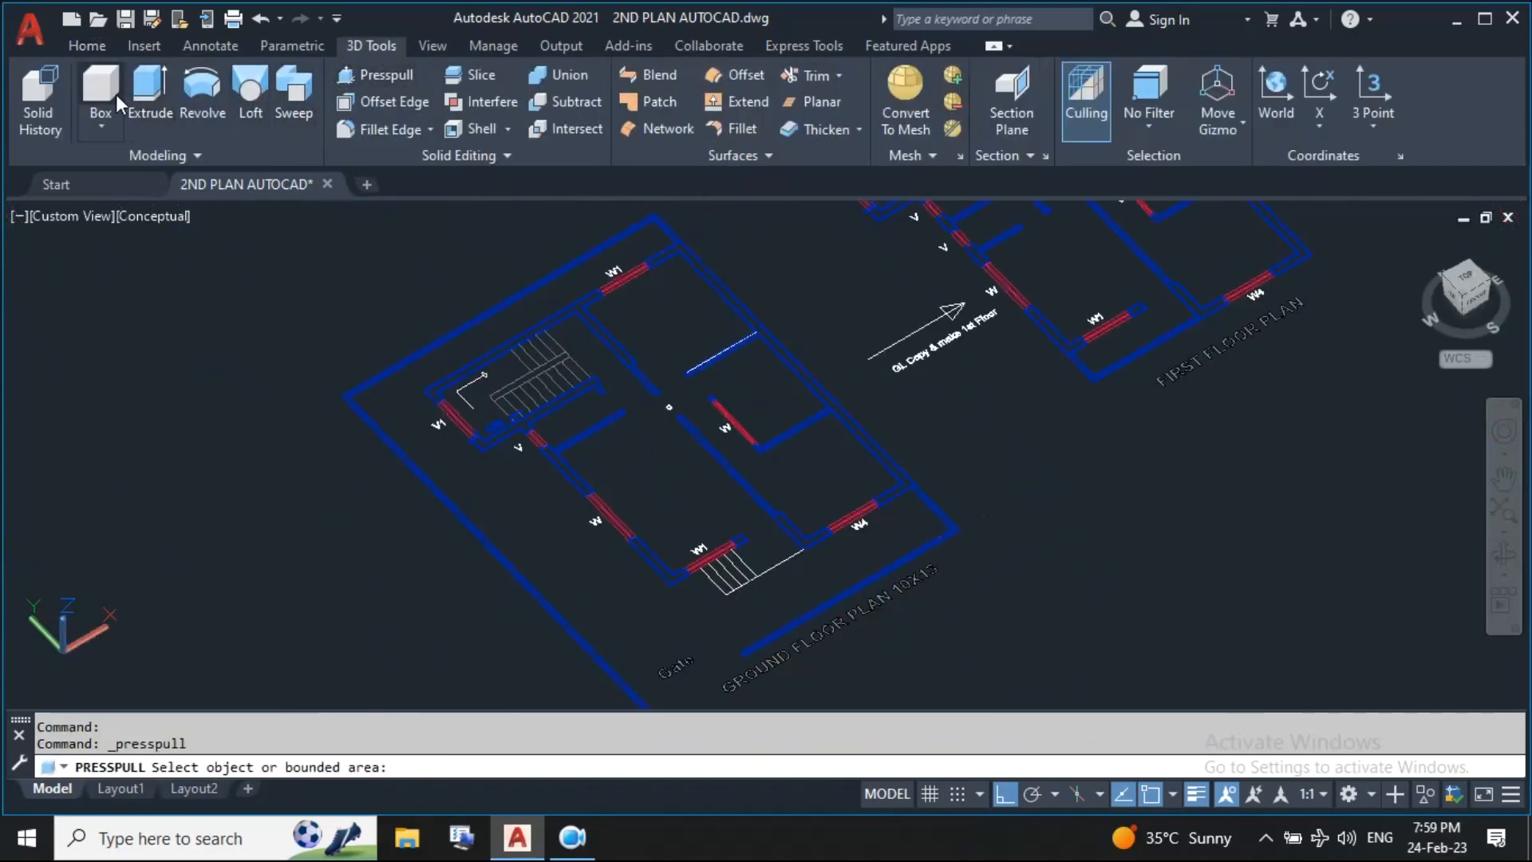
{"action": "scroll", "coordinate": [758, 495], "scroll_direction": "up", "scroll_amount": 5}
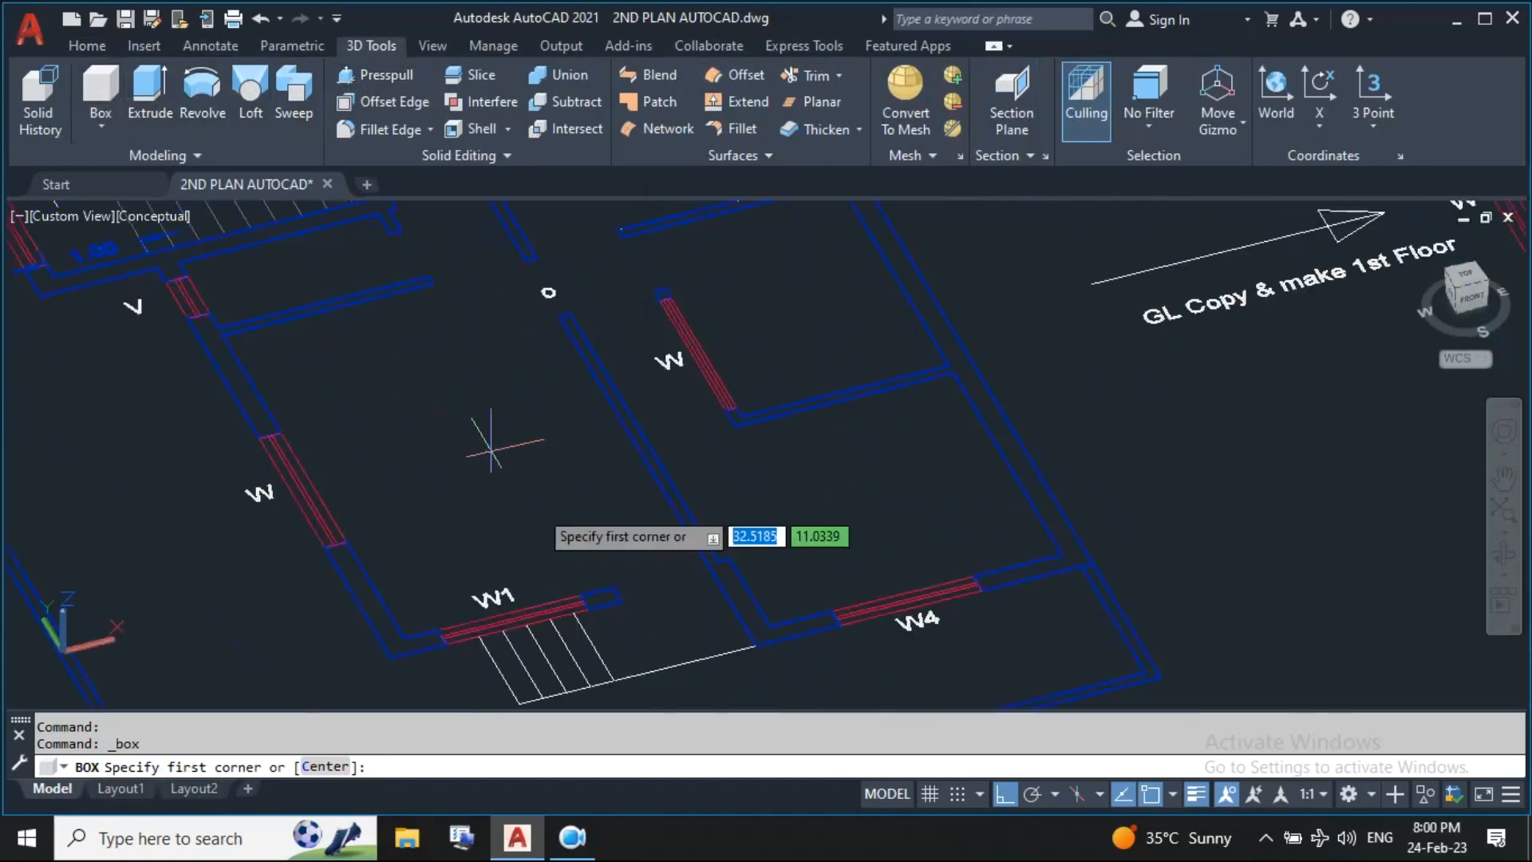
{"action": "left_click", "coordinate": [621, 592]}
{"action": "key", "text": "Escape"}
{"action": "key", "text": "Return"}
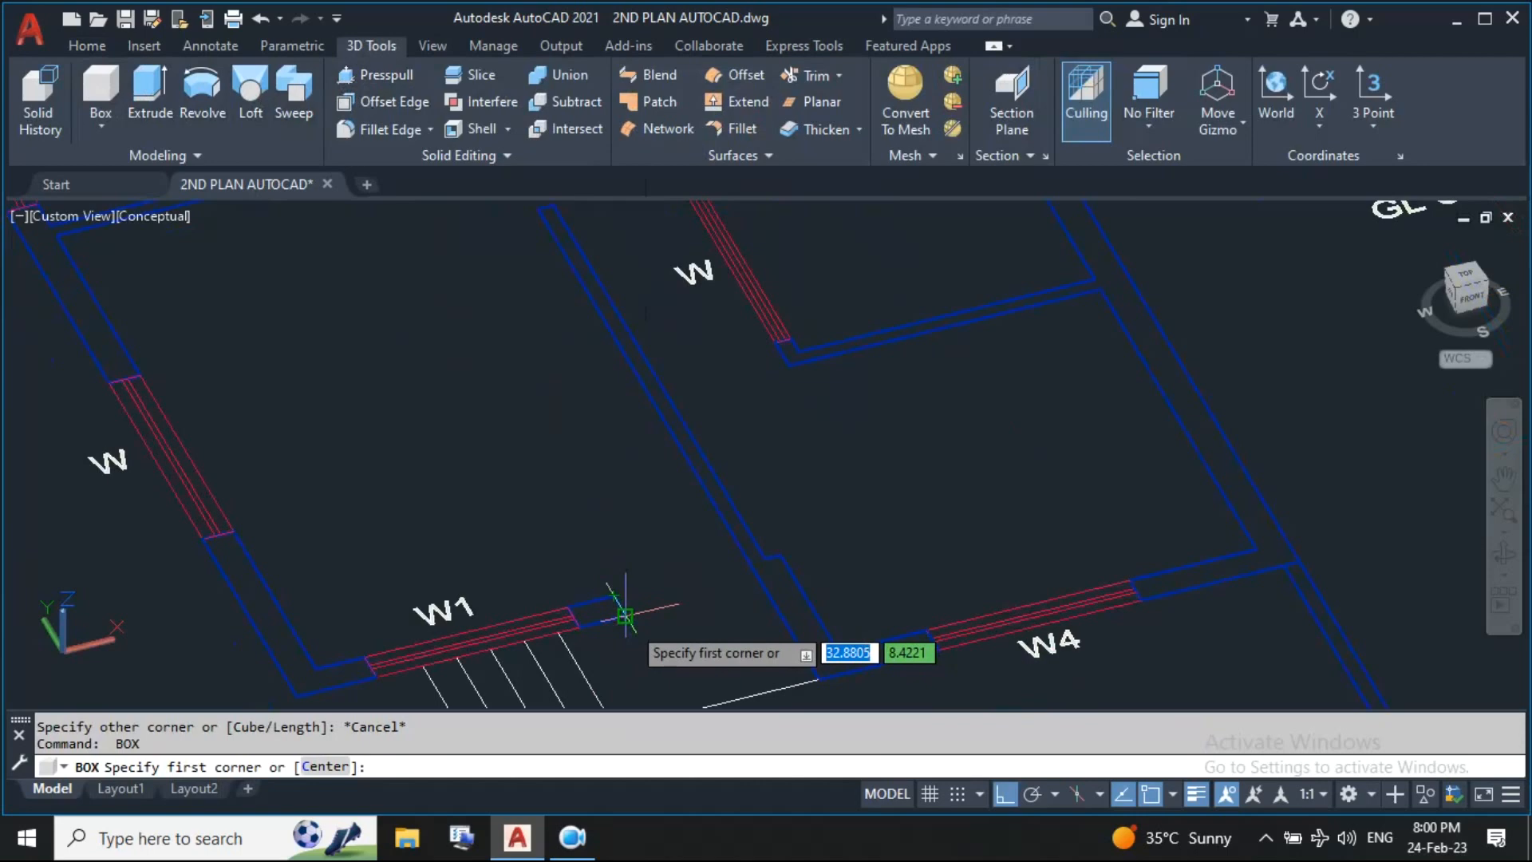
{"action": "left_click", "coordinate": [622, 611]}
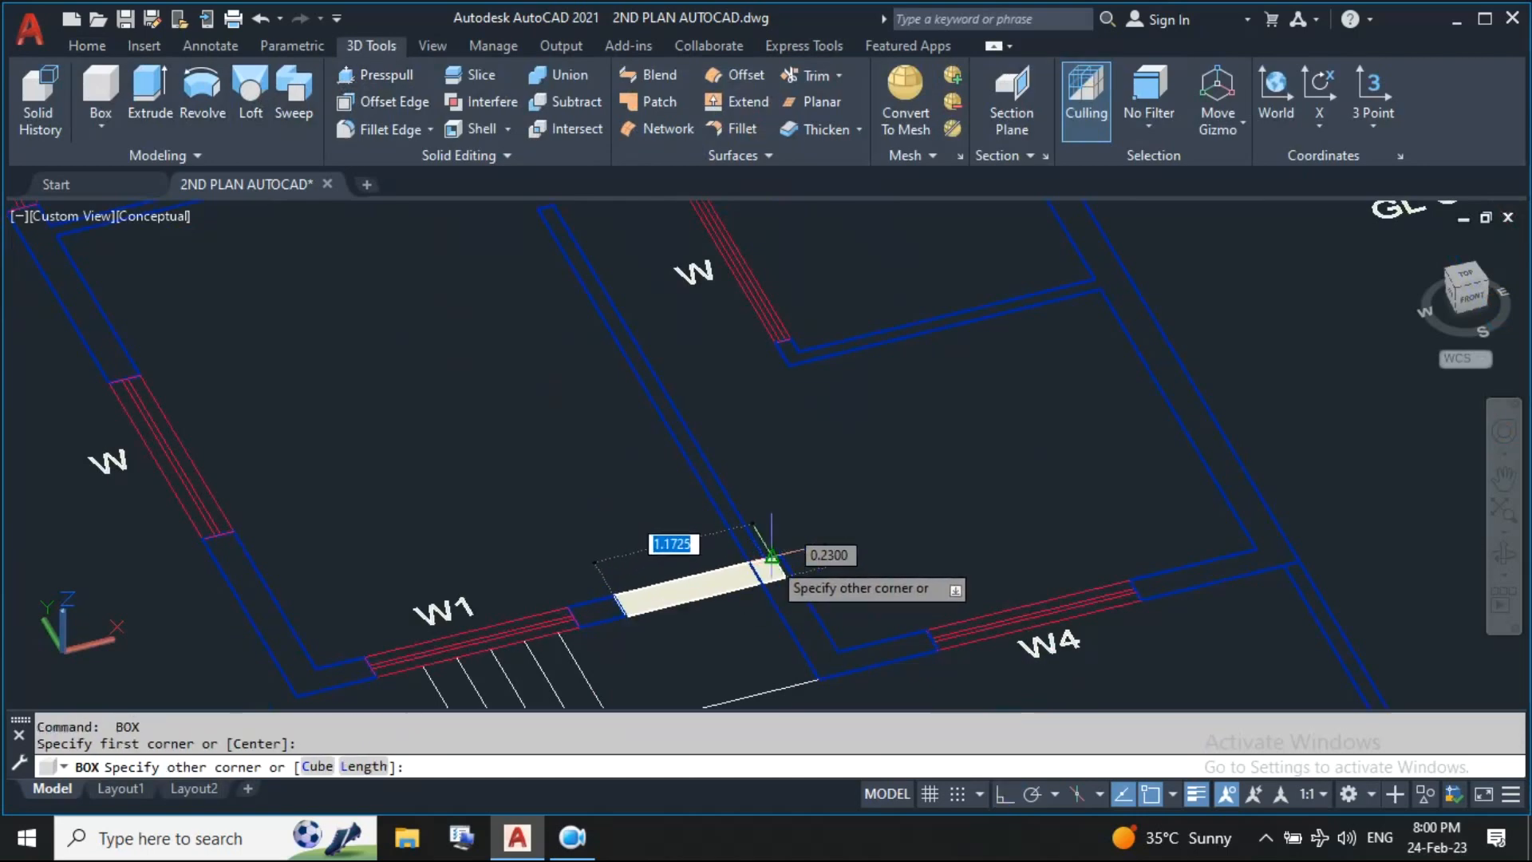
{"action": "left_click", "coordinate": [764, 558]}
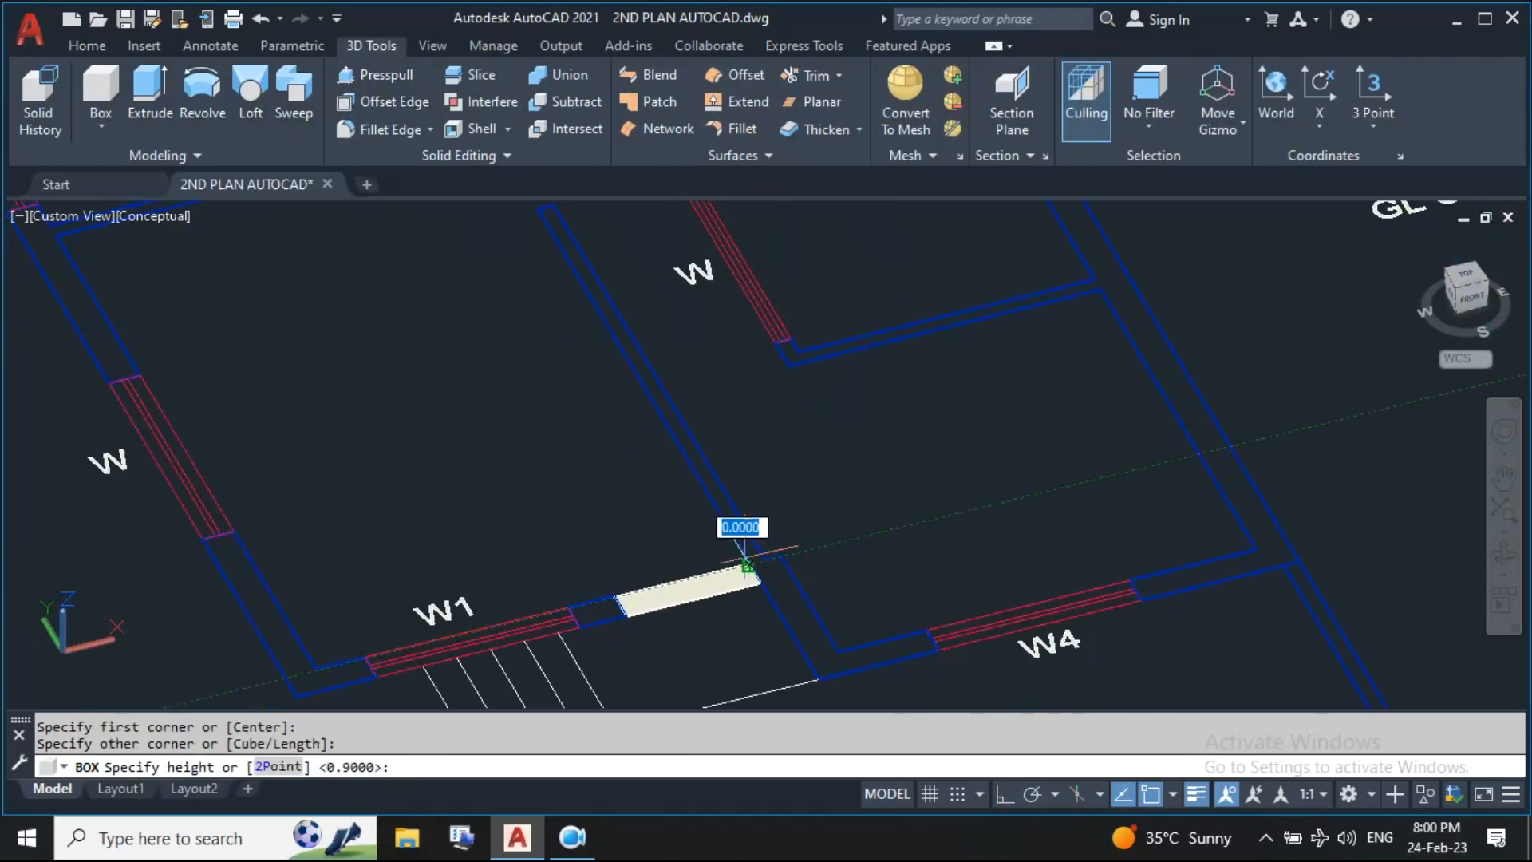
{"action": "type", "text": ".9"}
{"action": "key", "text": "Return"}
{"action": "scroll", "coordinate": [738, 458], "scroll_direction": "down", "scroll_amount": 3}
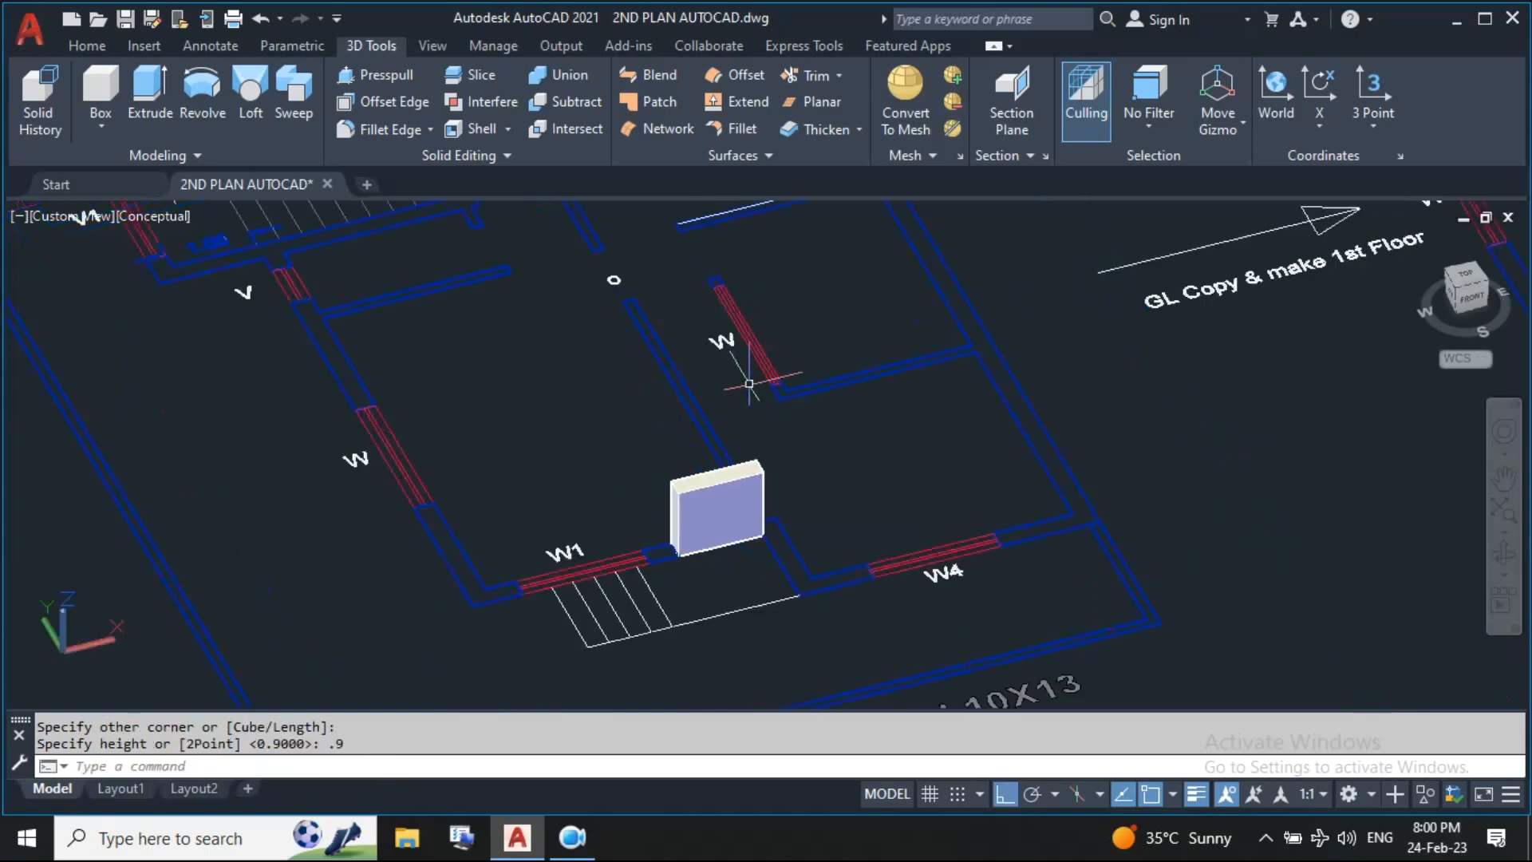
Draw a 0.9 high box from the end of the partition near window V across to the end of the long inner wall
{"action": "middle_click_drag", "start_coordinate": [598, 325], "coordinate": [578, 489]}
{"action": "scroll", "coordinate": [523, 455], "scroll_direction": "up", "scroll_amount": 4}
{"action": "key", "text": "Return"}
{"action": "left_click", "coordinate": [423, 403]}
{"action": "left_click", "coordinate": [608, 361]}
{"action": "type", "text": ".9"}
{"action": "key", "text": "Return"}
Draw a 0.9 high box along the long inner wall, bridging the gap between its two ends in the passage
{"action": "key", "text": "Return"}
{"action": "scroll", "coordinate": [633, 342], "scroll_direction": "up", "scroll_amount": 3}
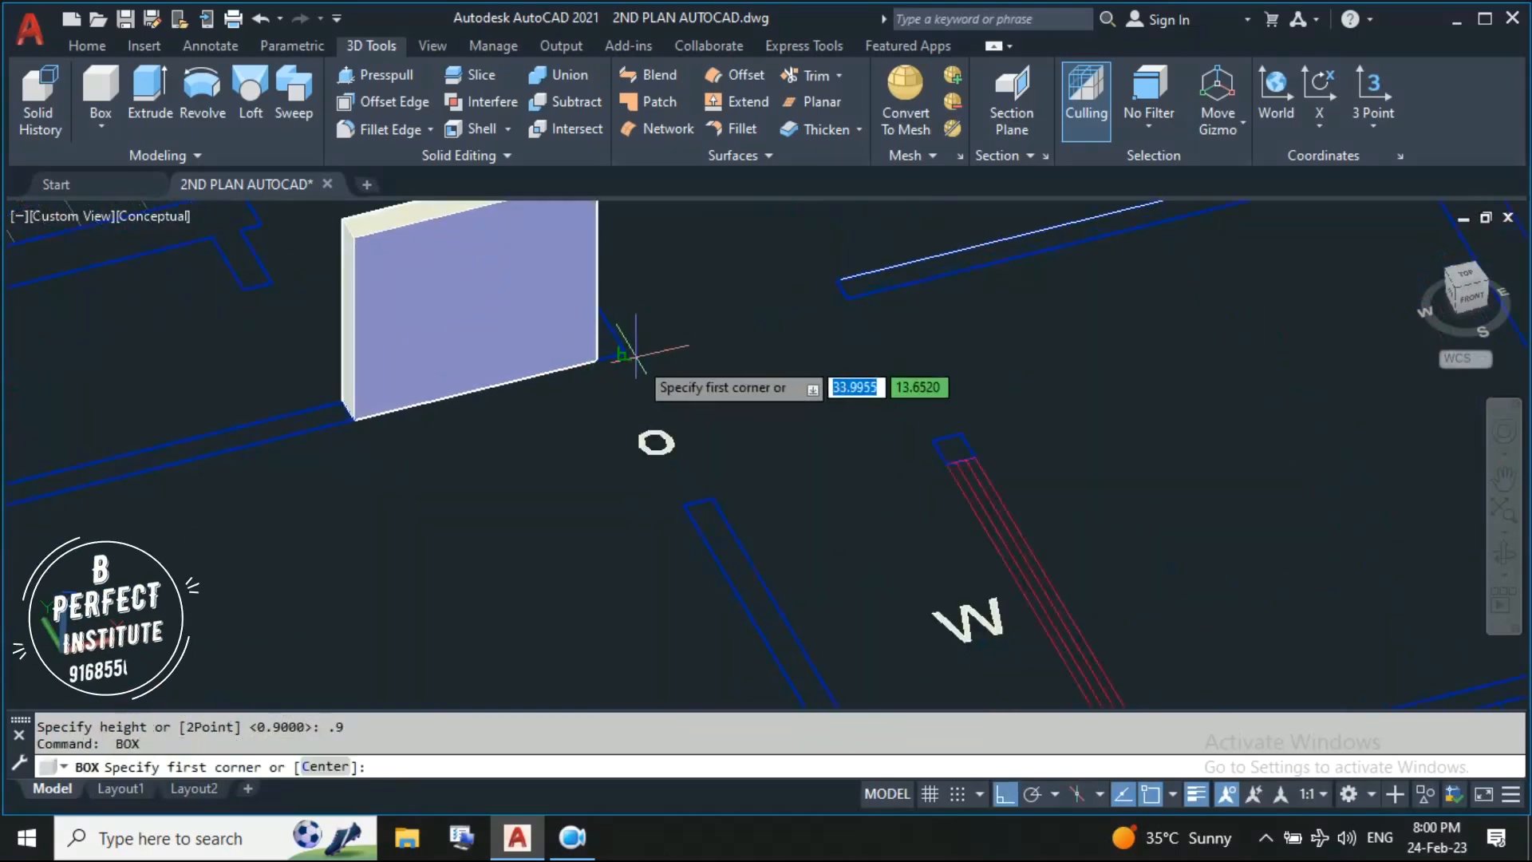
{"action": "left_click", "coordinate": [692, 517]}
{"action": "type", "text": ".9"}
{"action": "key", "text": "Return"}
{"action": "scroll", "coordinate": [958, 451], "scroll_direction": "up", "scroll_amount": 2}
Draw a 0.9 high box across the door opening between the stub of inner window W and the neighbouring bedroom partition
{"action": "key", "text": "Return"}
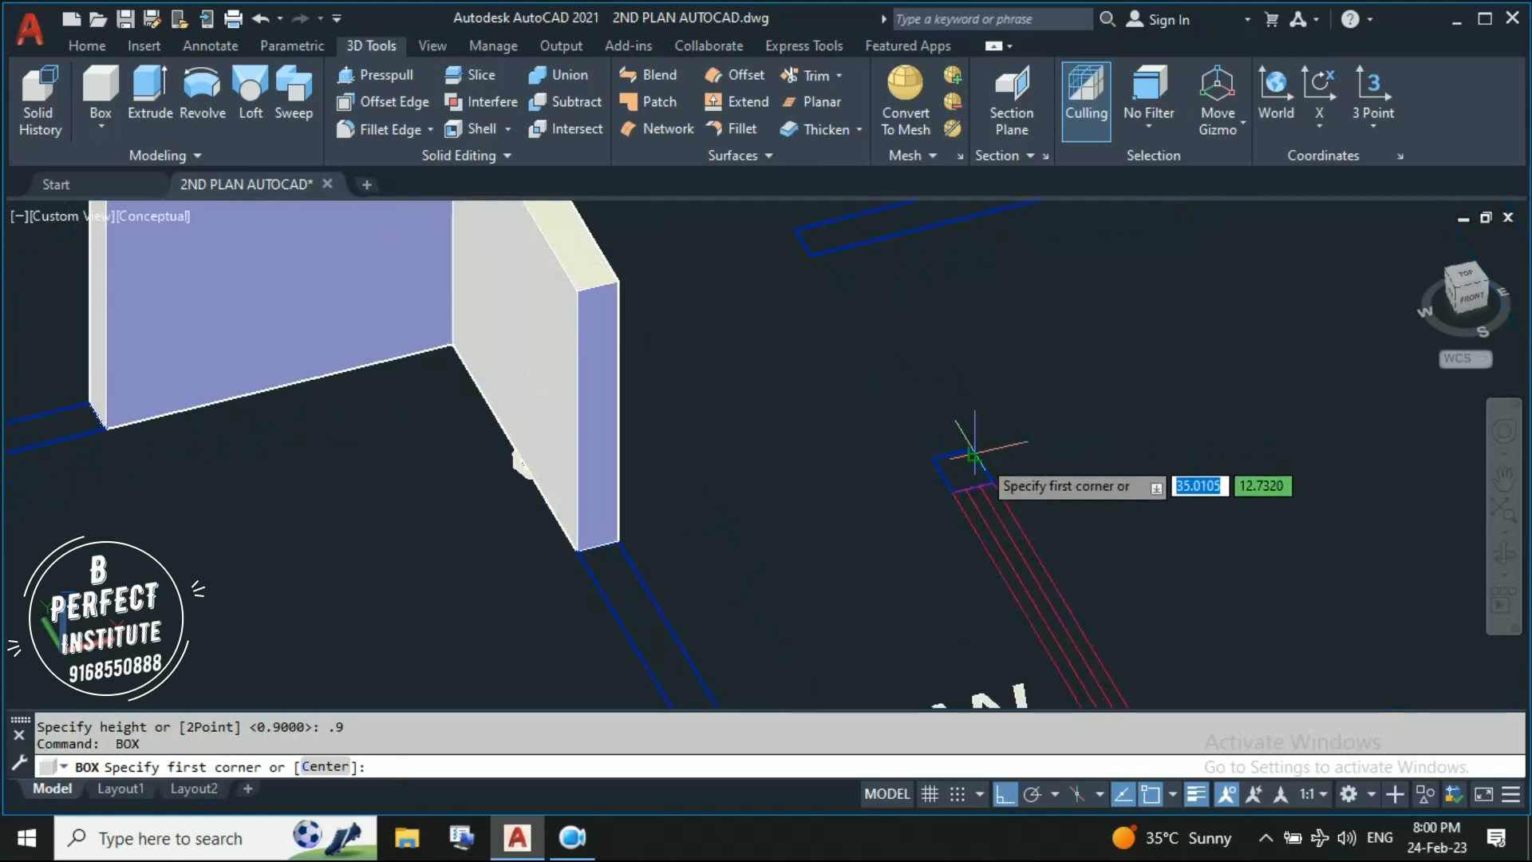
{"action": "left_click", "coordinate": [973, 450]}
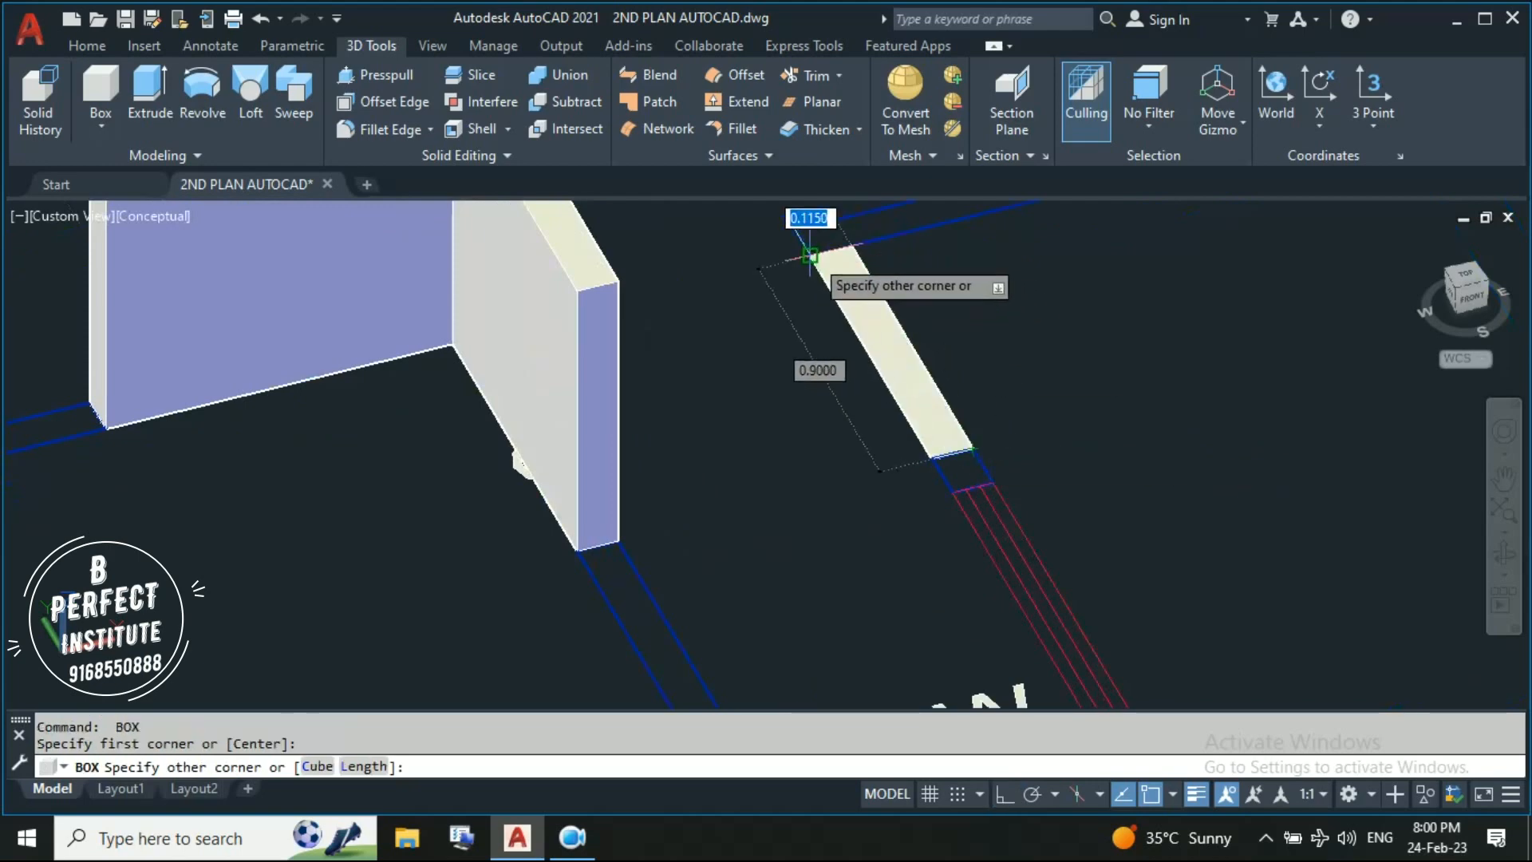
{"action": "left_click", "coordinate": [816, 224]}
{"action": "type", "text": ".4859"}
{"action": "key", "text": "Return"}
{"action": "scroll", "coordinate": [816, 227], "scroll_direction": "down", "scroll_amount": 8}
{"action": "middle_click_drag", "start_coordinate": [1157, 494], "coordinate": [838, 530], "text": "shift"}
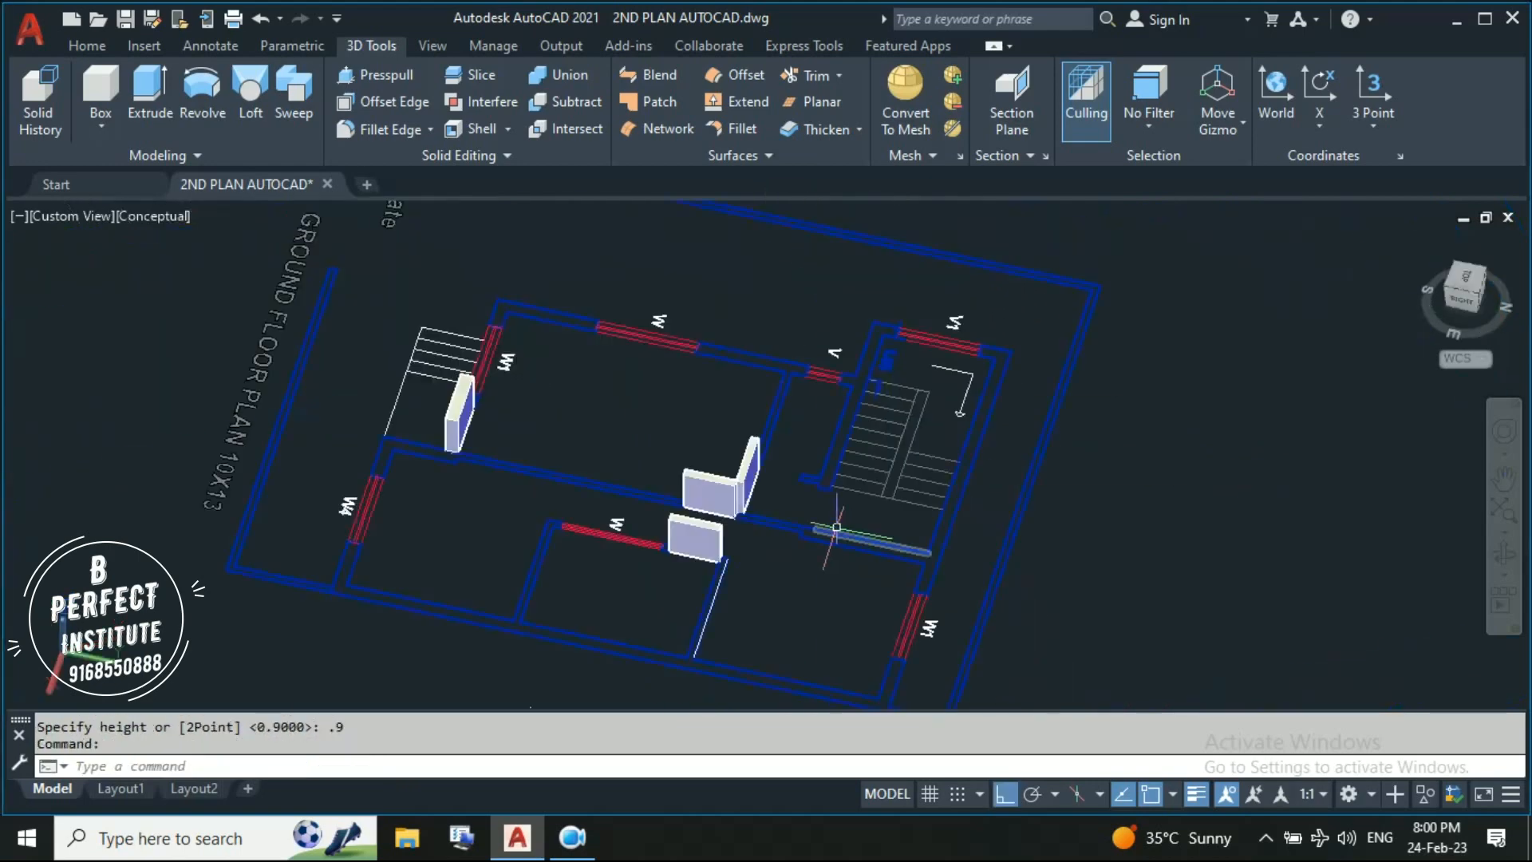
Draw a 0.9 high box across the small door opening between the stair wall's return and the partition near window V
{"action": "scroll", "coordinate": [806, 479], "scroll_direction": "up", "scroll_amount": 6}
{"action": "key", "text": "Return"}
{"action": "left_click", "coordinate": [625, 461]}
{"action": "left_click", "coordinate": [802, 479]}
{"action": "type", "text": ".9"}
{"action": "key", "text": "Return"}
Draw a 0.9 high box across the staircase opening, from the stair wall corner to the long inner wall
{"action": "scroll", "coordinate": [838, 439], "scroll_direction": "down", "scroll_amount": 2}
{"action": "key", "text": "Return"}
{"action": "left_click", "coordinate": [757, 532]}
{"action": "left_click", "coordinate": [835, 423]}
{"action": "type", "text": ".9"}
{"action": "key", "text": "Return"}
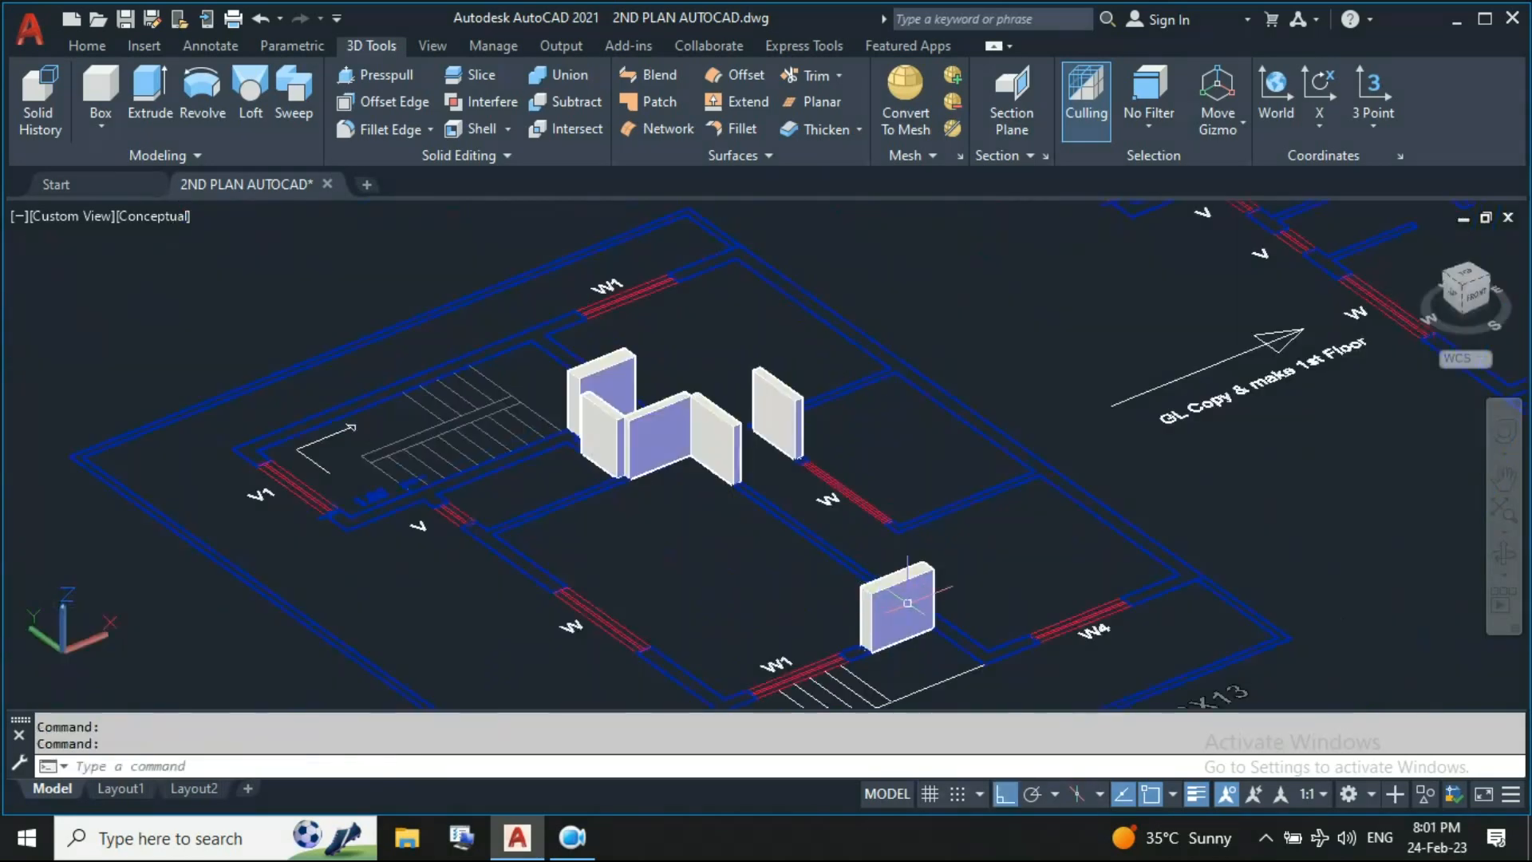
Select all the door-opening boxes and move them 2.10 upward along the Z axis with the Move Gizmo
{"action": "left_click", "coordinate": [902, 604]}
{"action": "left_click", "coordinate": [720, 411]}
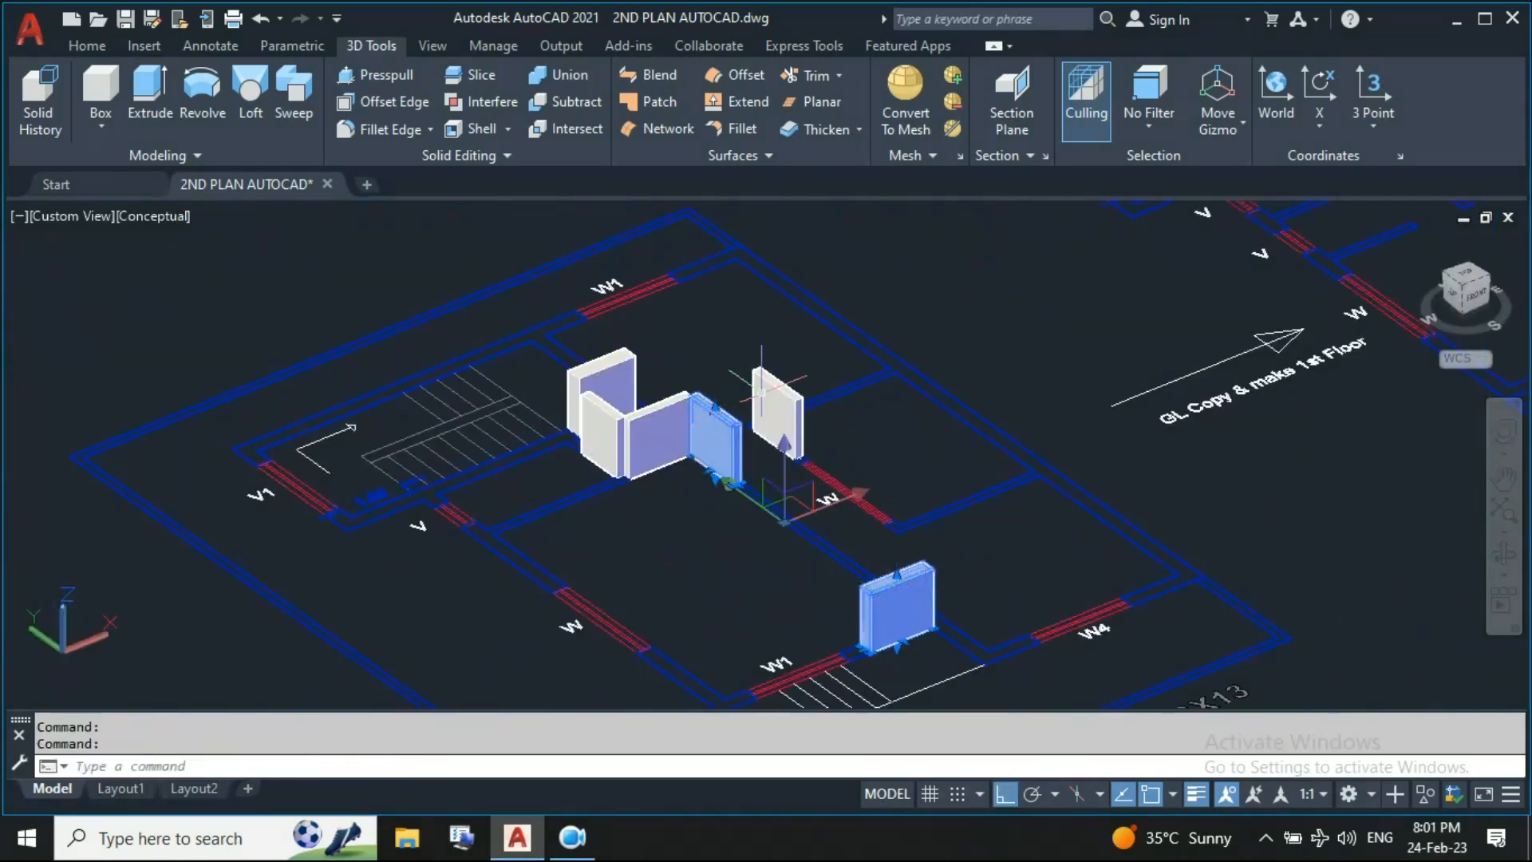
{"action": "left_click", "coordinate": [766, 391]}
{"action": "left_click", "coordinate": [658, 400]}
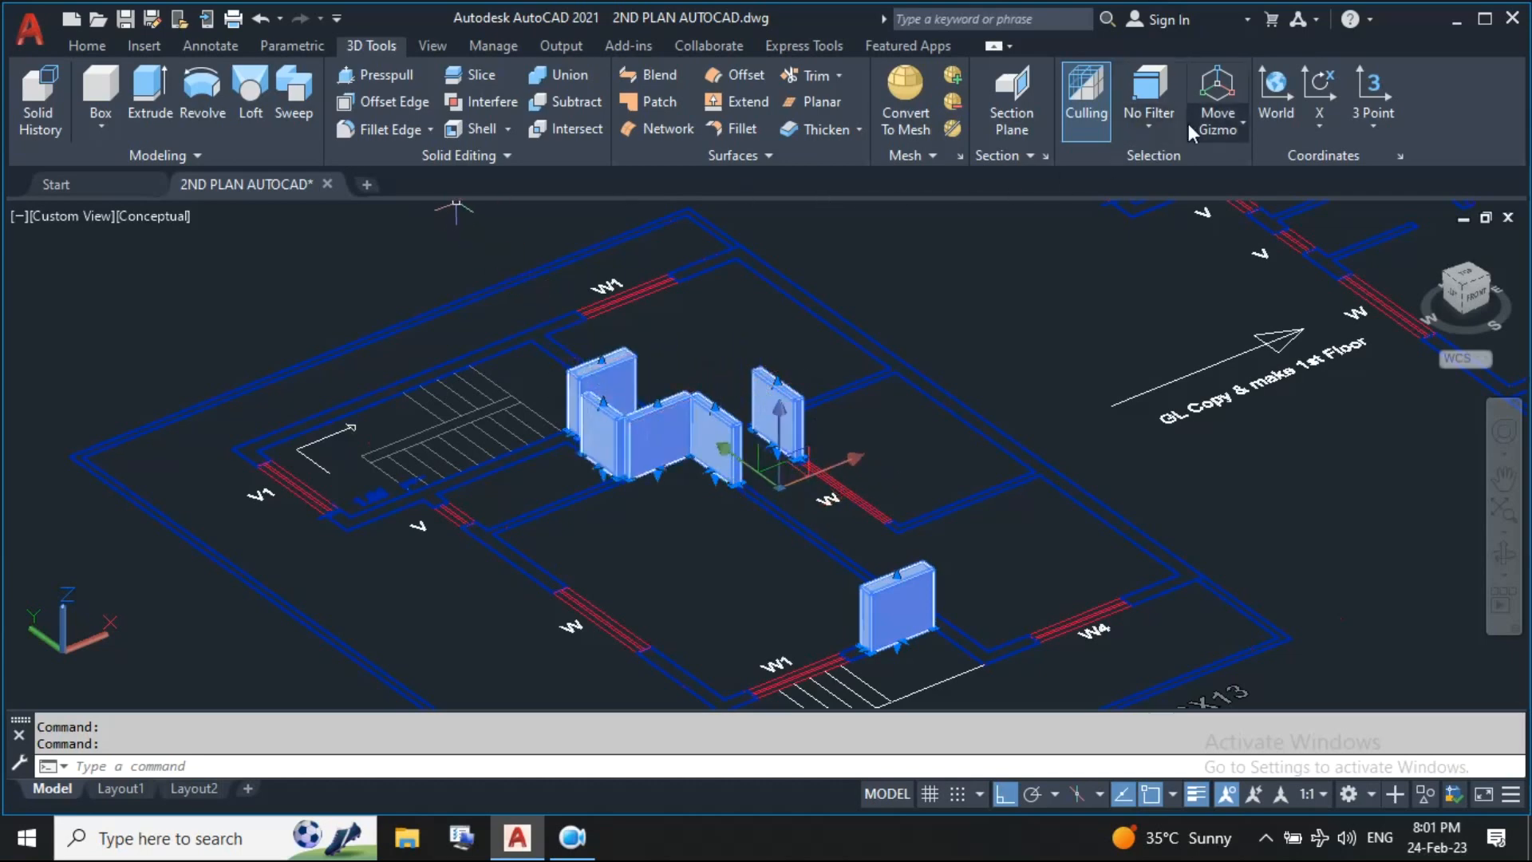
{"action": "left_click", "coordinate": [1217, 132]}
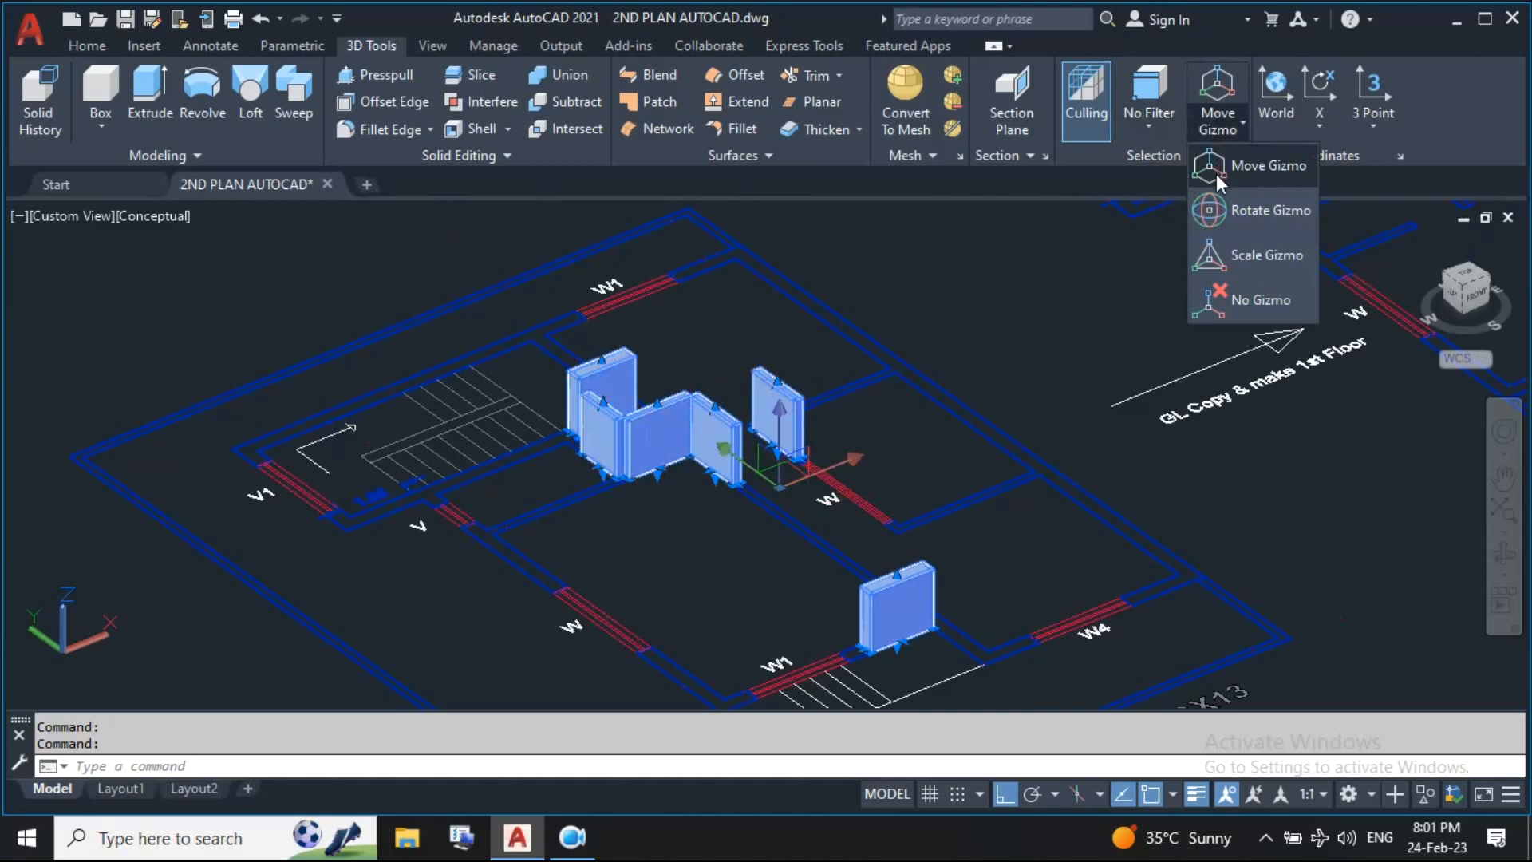
{"action": "left_click", "coordinate": [1238, 174]}
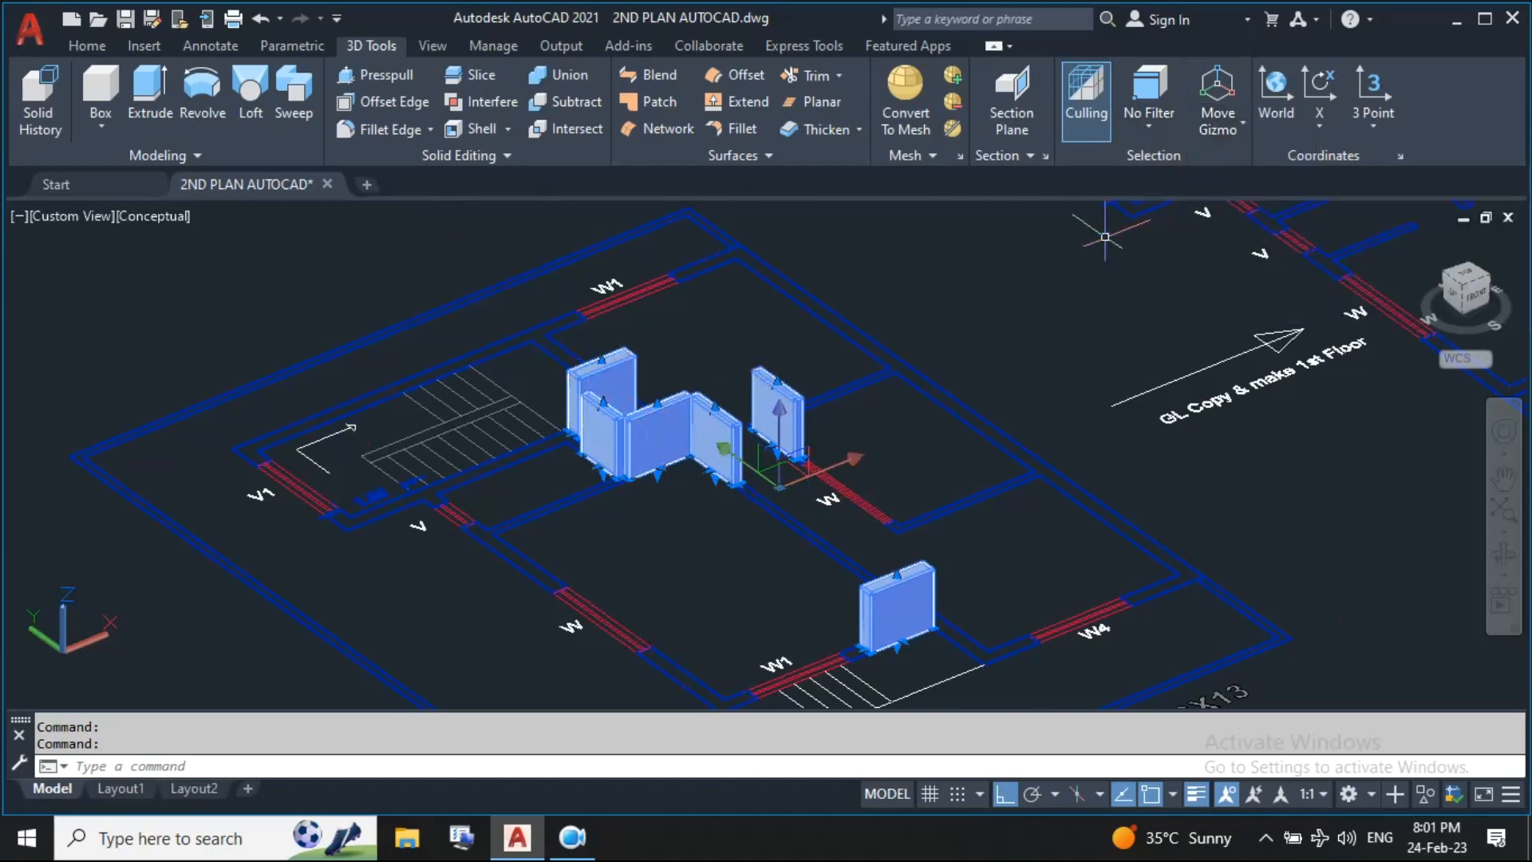
{"action": "scroll", "coordinate": [774, 423], "scroll_direction": "up", "scroll_amount": 3}
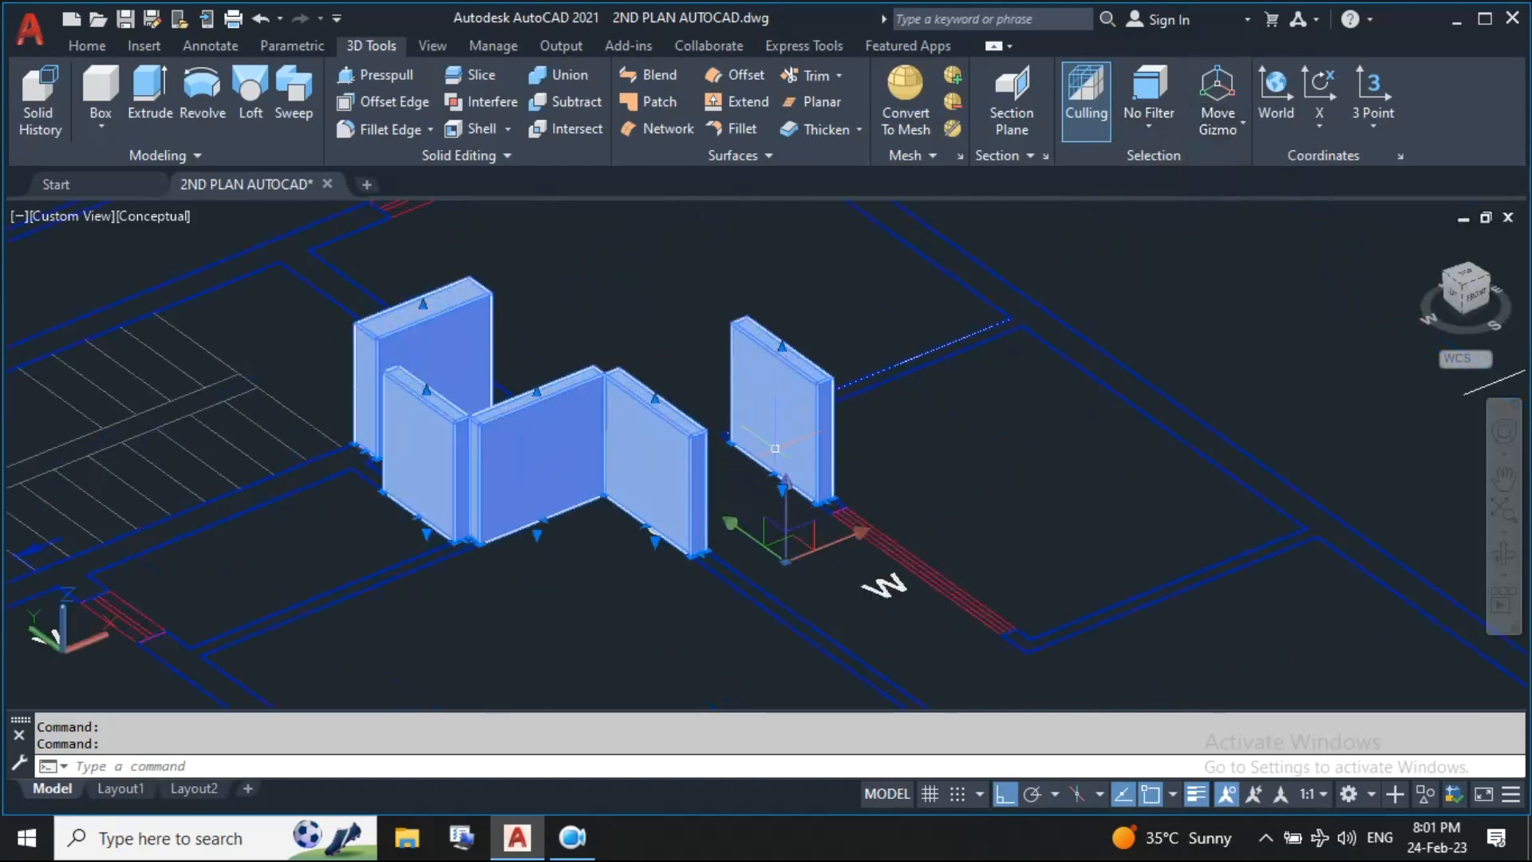
{"action": "left_click", "coordinate": [785, 513]}
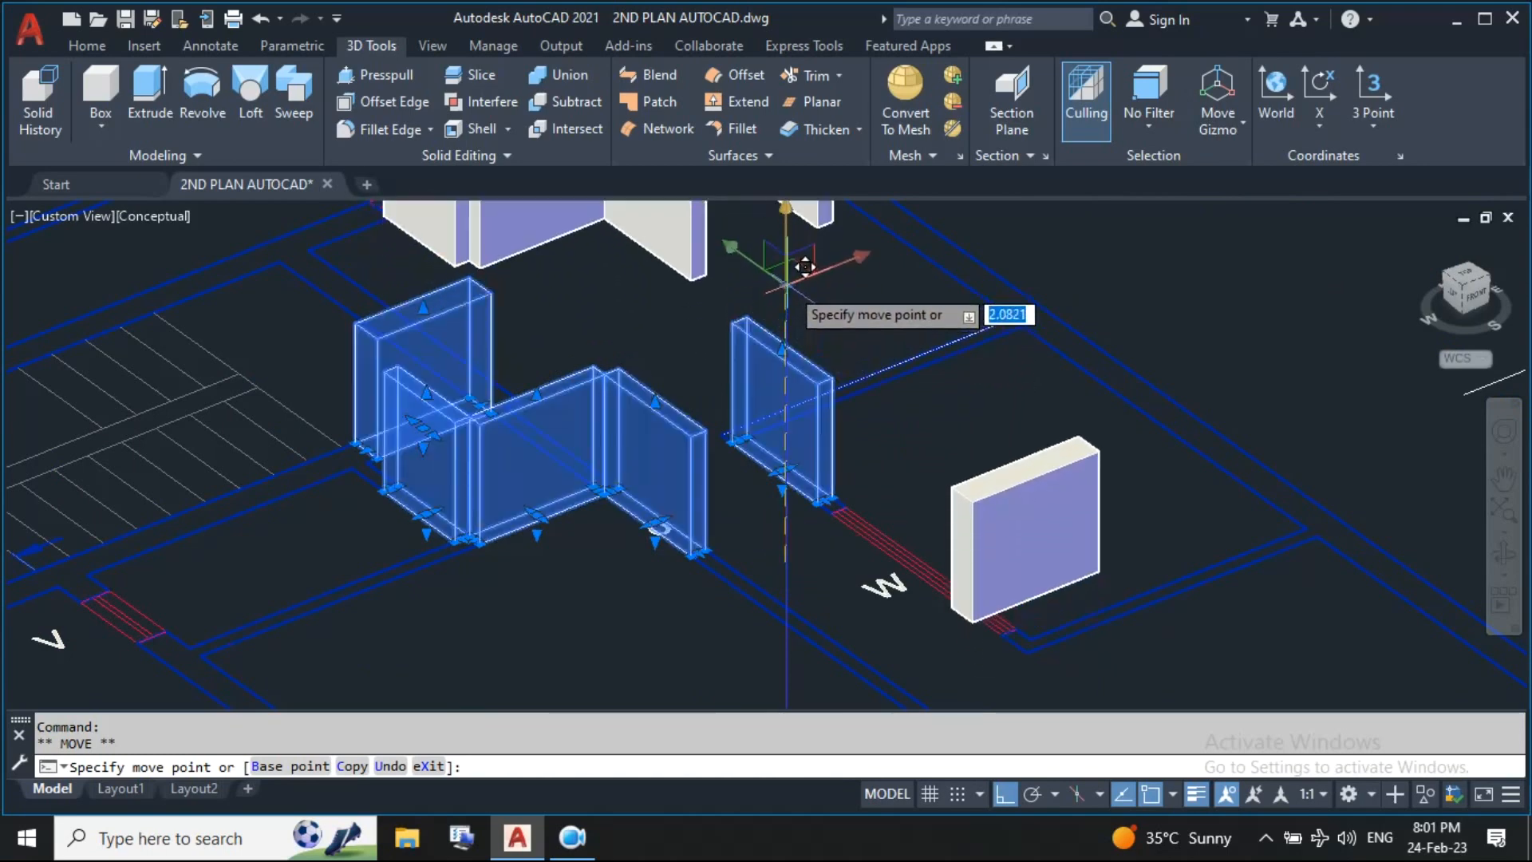
{"action": "type", "text": "2.1"}
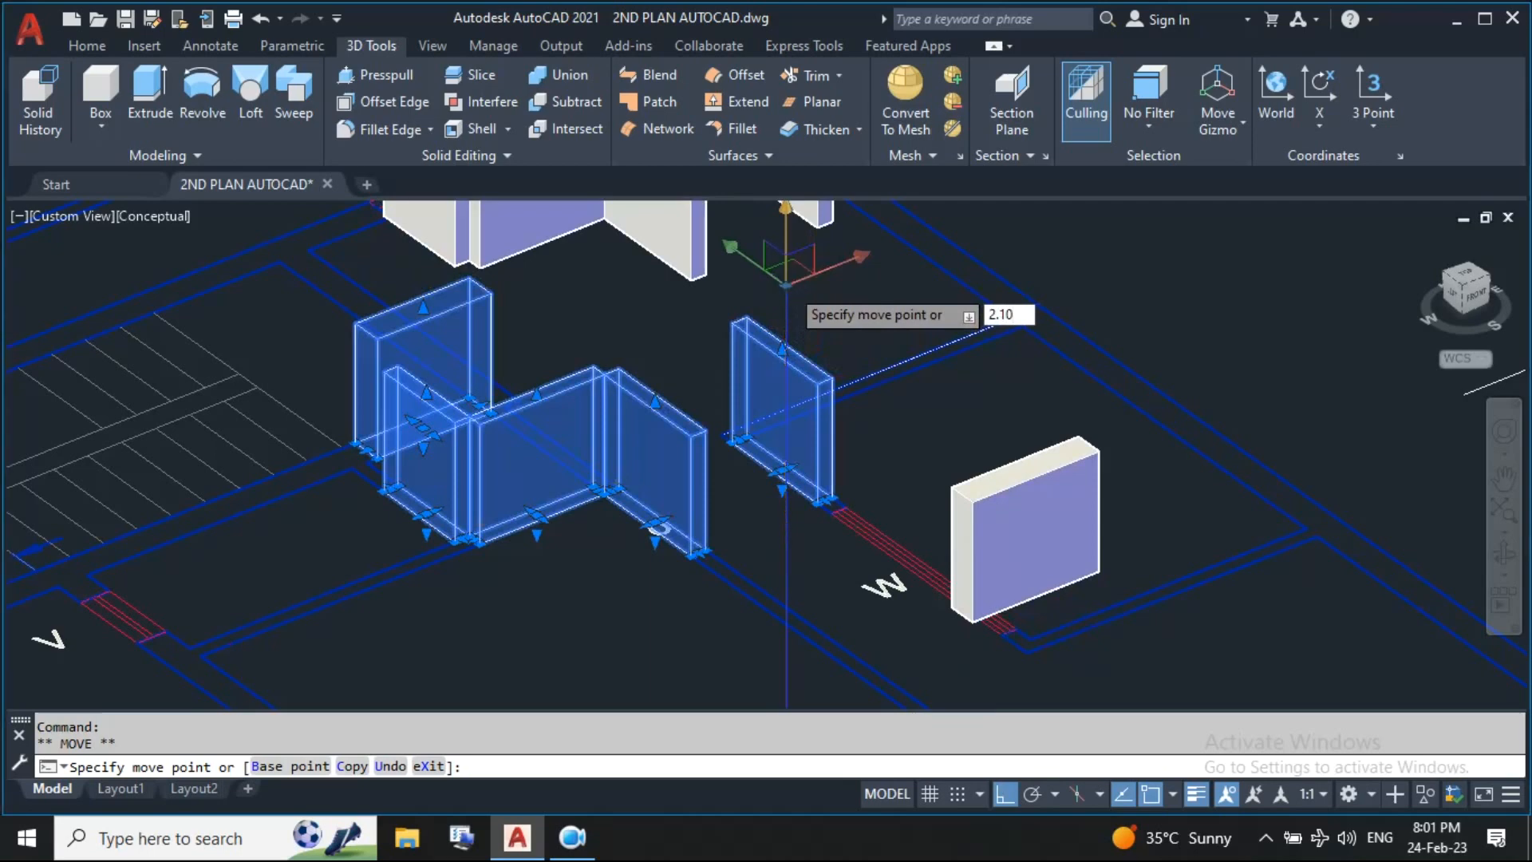
{"action": "key", "text": "Return"}
Turn the 3D Wall layer back on to show the raised walls together with the door lintels
{"action": "scroll", "coordinate": [734, 411], "scroll_direction": "down", "scroll_amount": 5}
{"action": "left_click", "coordinate": [86, 45]}
{"action": "left_click", "coordinate": [763, 76]}
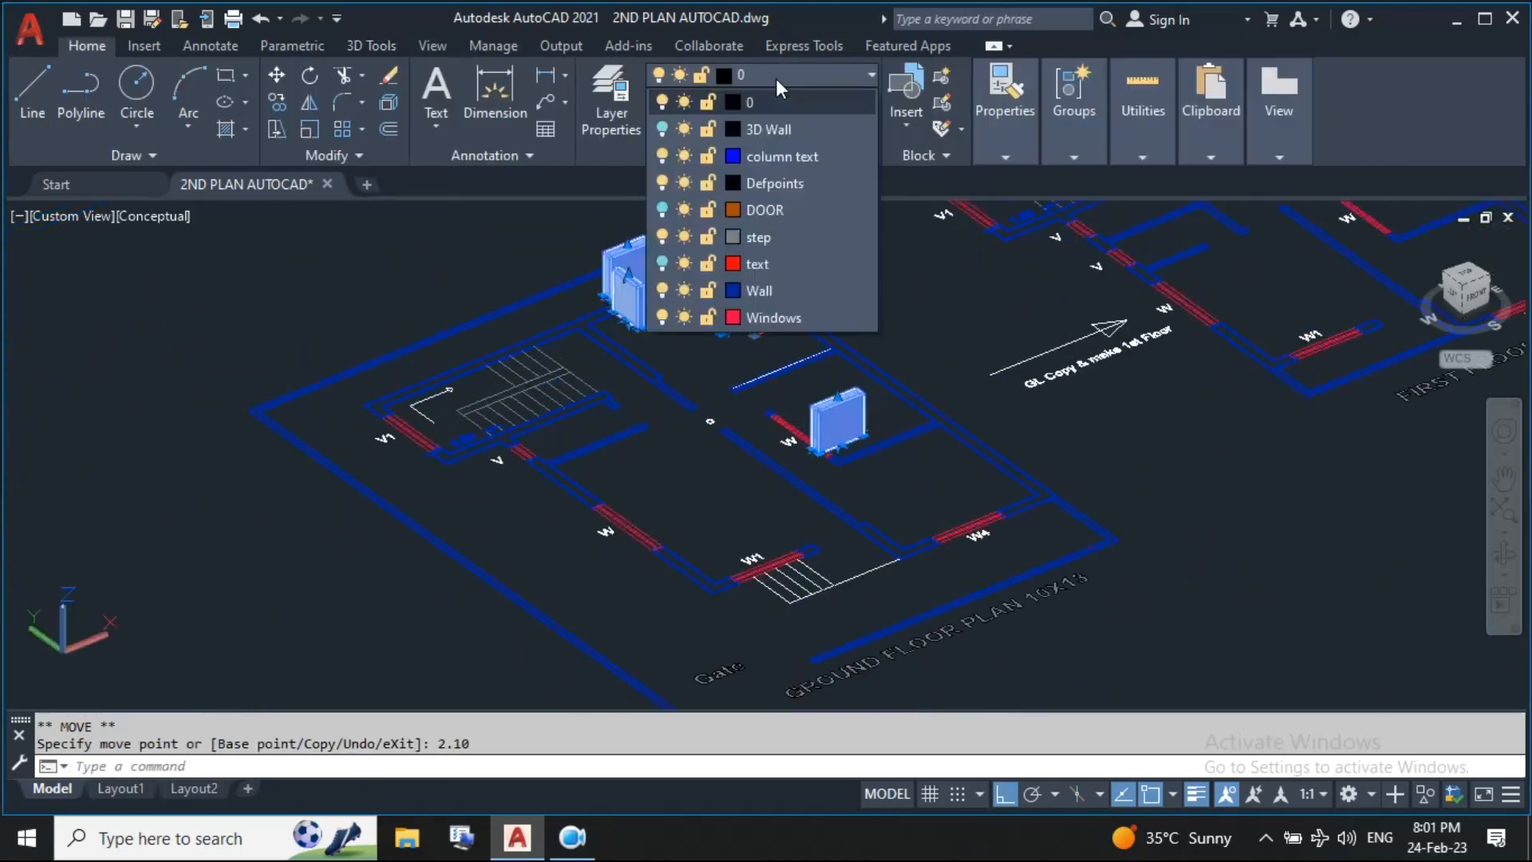
{"action": "left_click", "coordinate": [664, 129]}
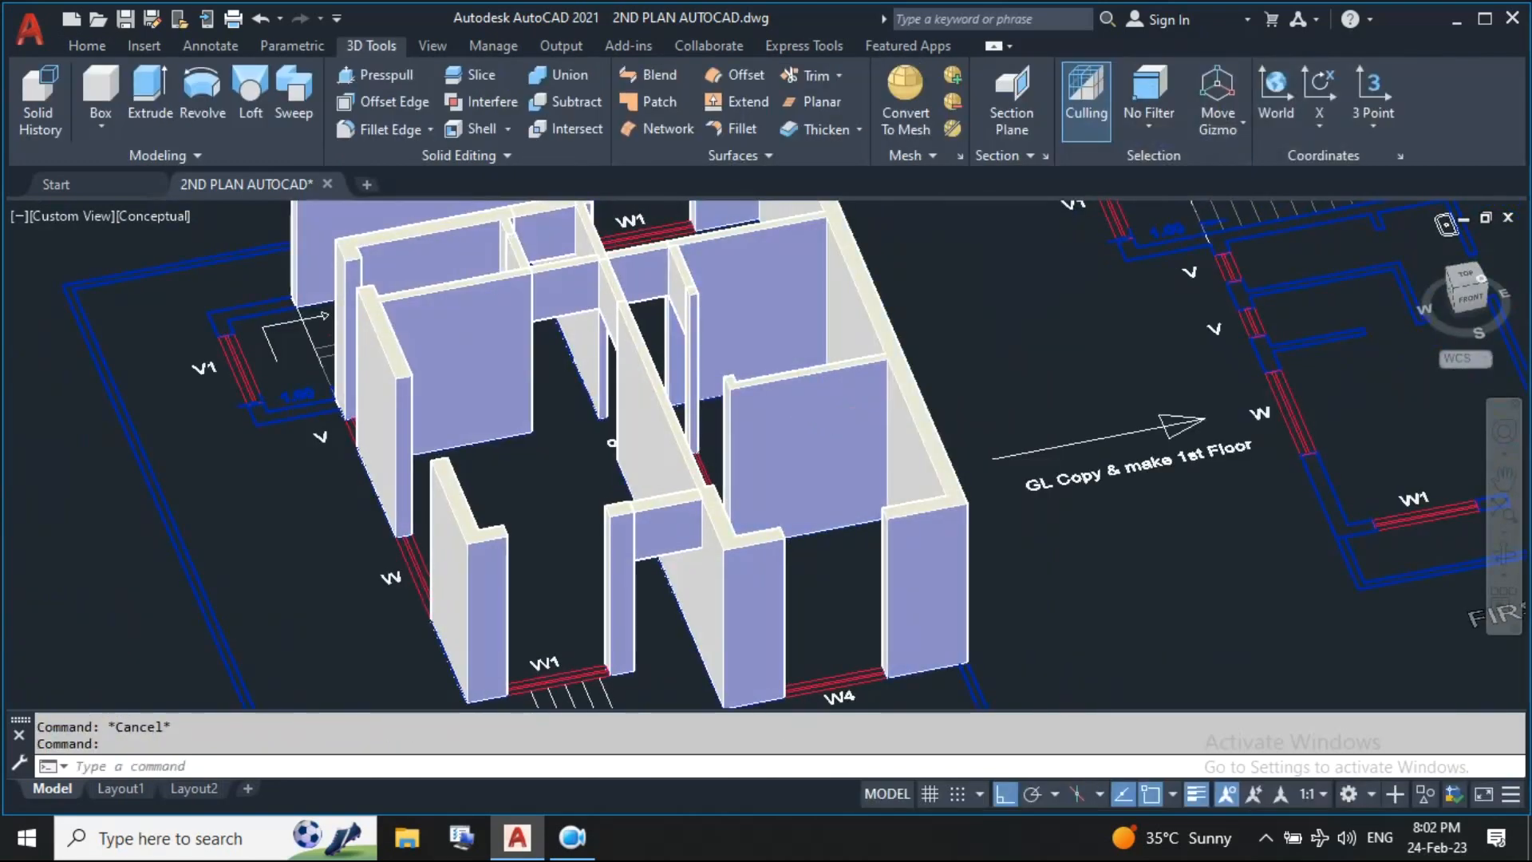
{"action": "scroll", "coordinate": [825, 411], "scroll_direction": "down", "scroll_amount": 4}
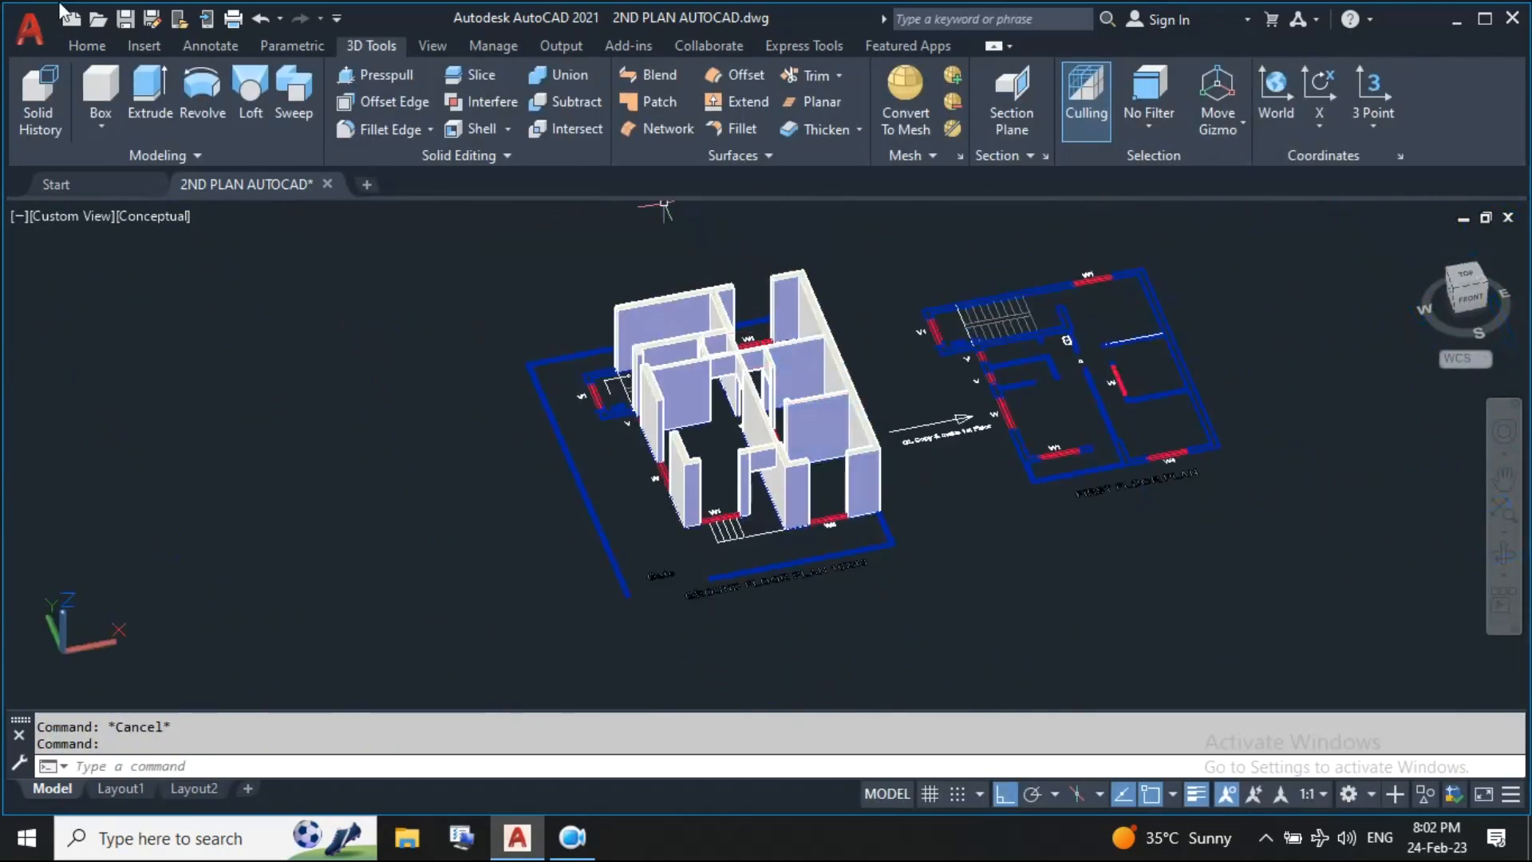
Turn off the 3D Wall layer so that only the door lintel boxes and the 2D plans are shown
{"action": "left_click", "coordinate": [83, 48]}
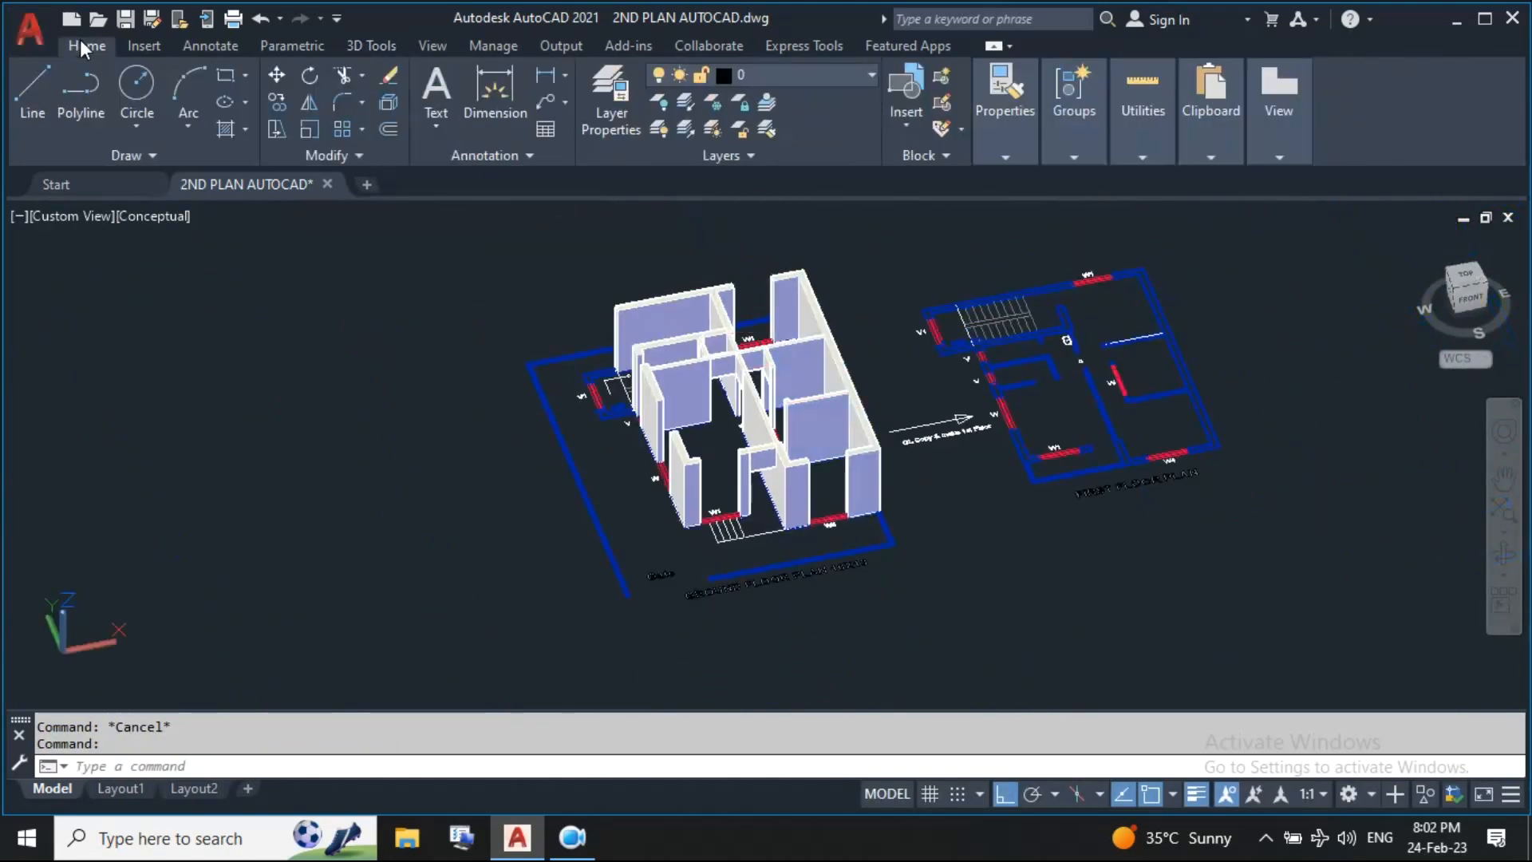
{"action": "left_click", "coordinate": [831, 76]}
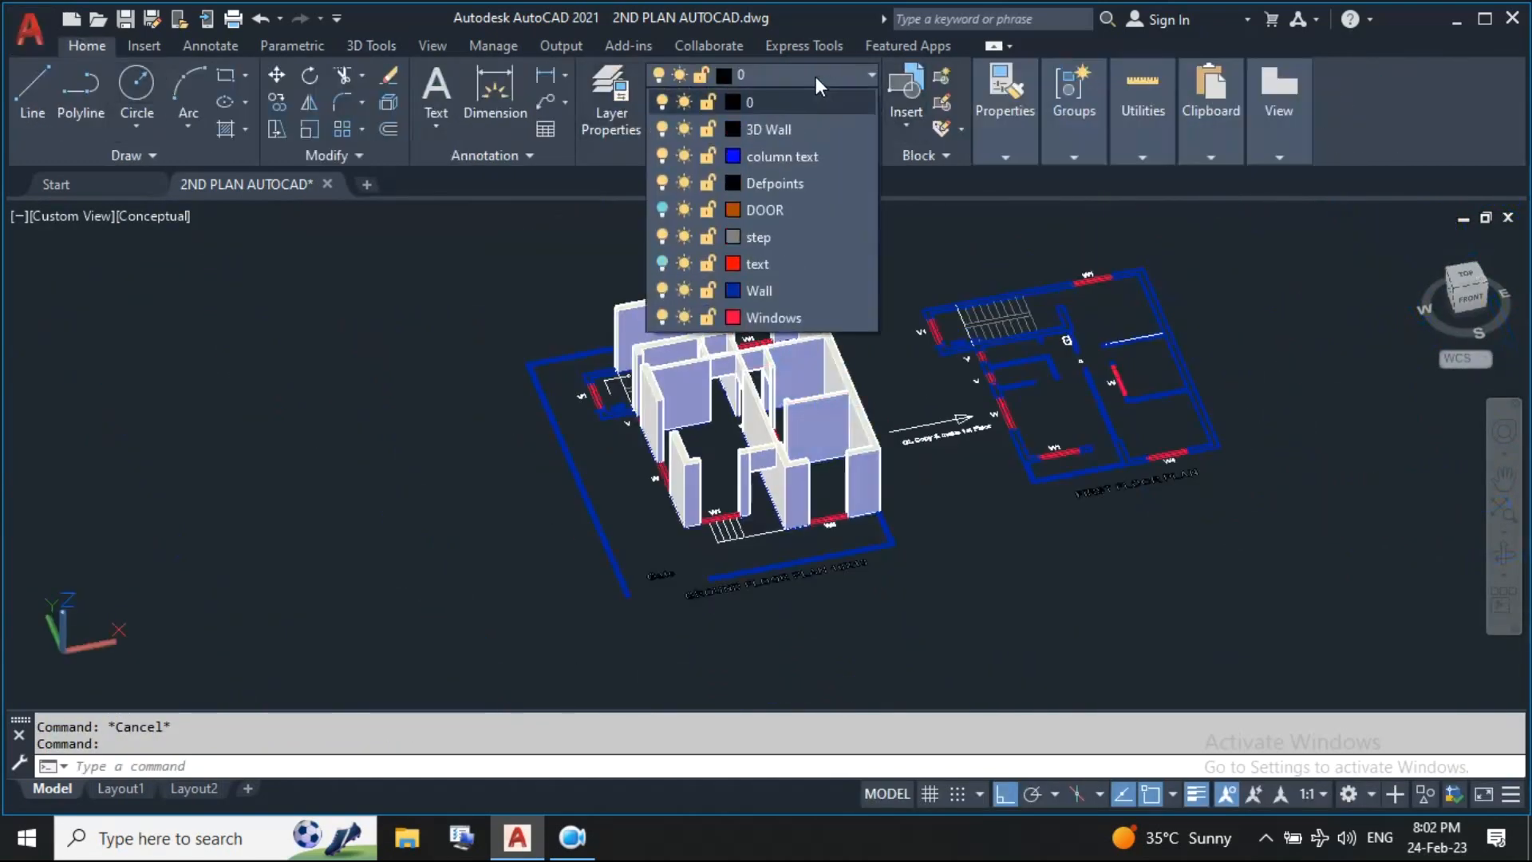
{"action": "left_click", "coordinate": [663, 129]}
{"action": "left_click", "coordinate": [925, 256]}
Select all the raised door lintel boxes and assign them to the 3D Wall layer
{"action": "mouse_move", "coordinate": [868, 421]}
{"action": "middle_mouse_down", "text": "shift"}
{"action": "mouse_move", "coordinate": [890, 357]}
{"action": "mouse_move", "coordinate": [810, 391]}
{"action": "middle_mouse_up", "text": "shift"}
{"action": "left_click", "coordinate": [857, 359]}
{"action": "left_click", "coordinate": [648, 301]}
{"action": "scroll", "coordinate": [799, 318], "scroll_direction": "up", "scroll_amount": 4}
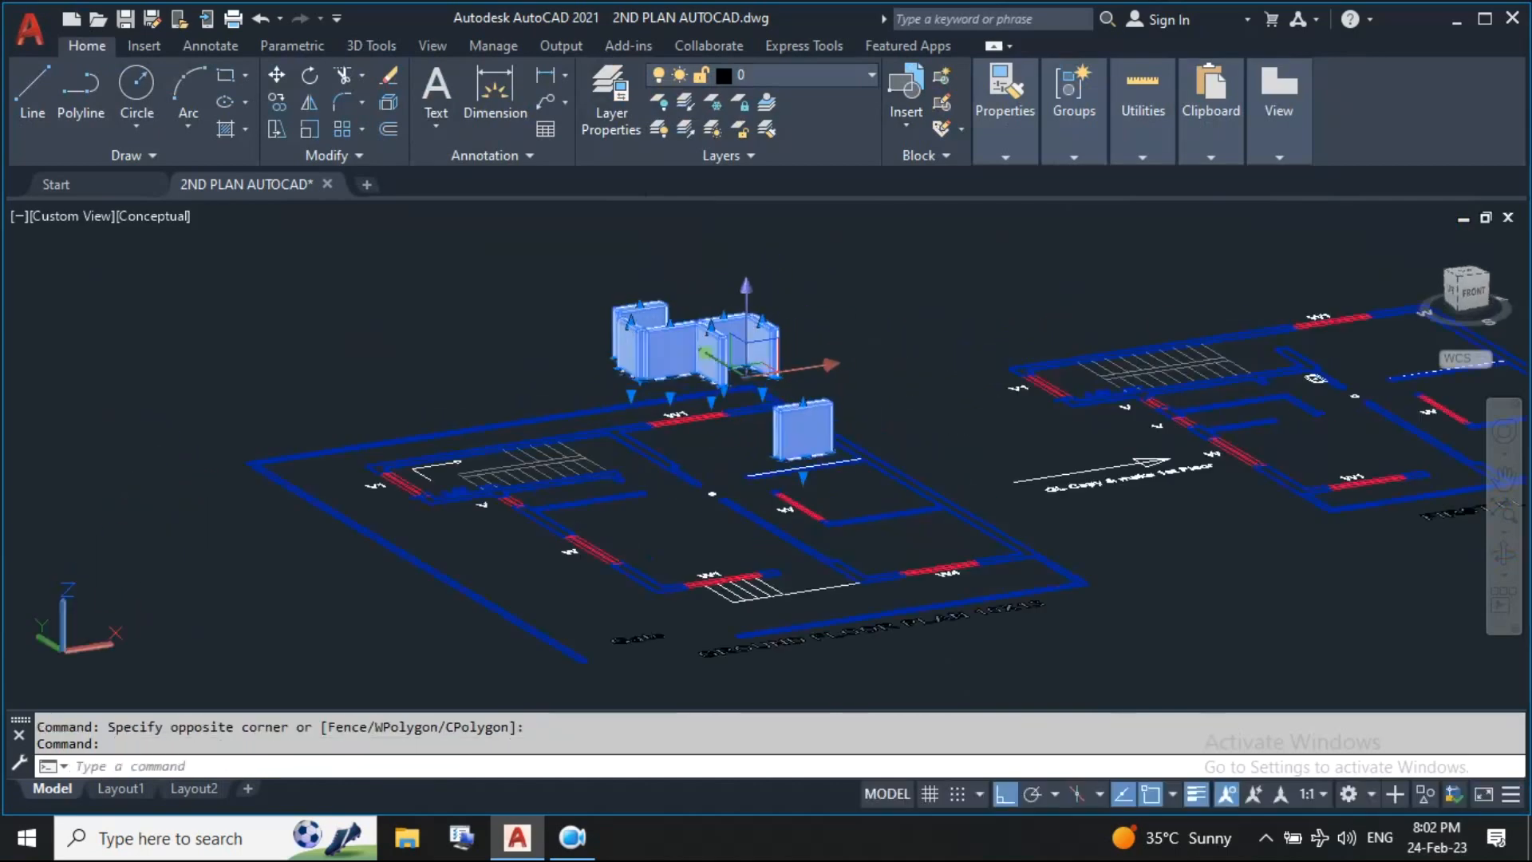
{"action": "left_click", "coordinate": [798, 76]}
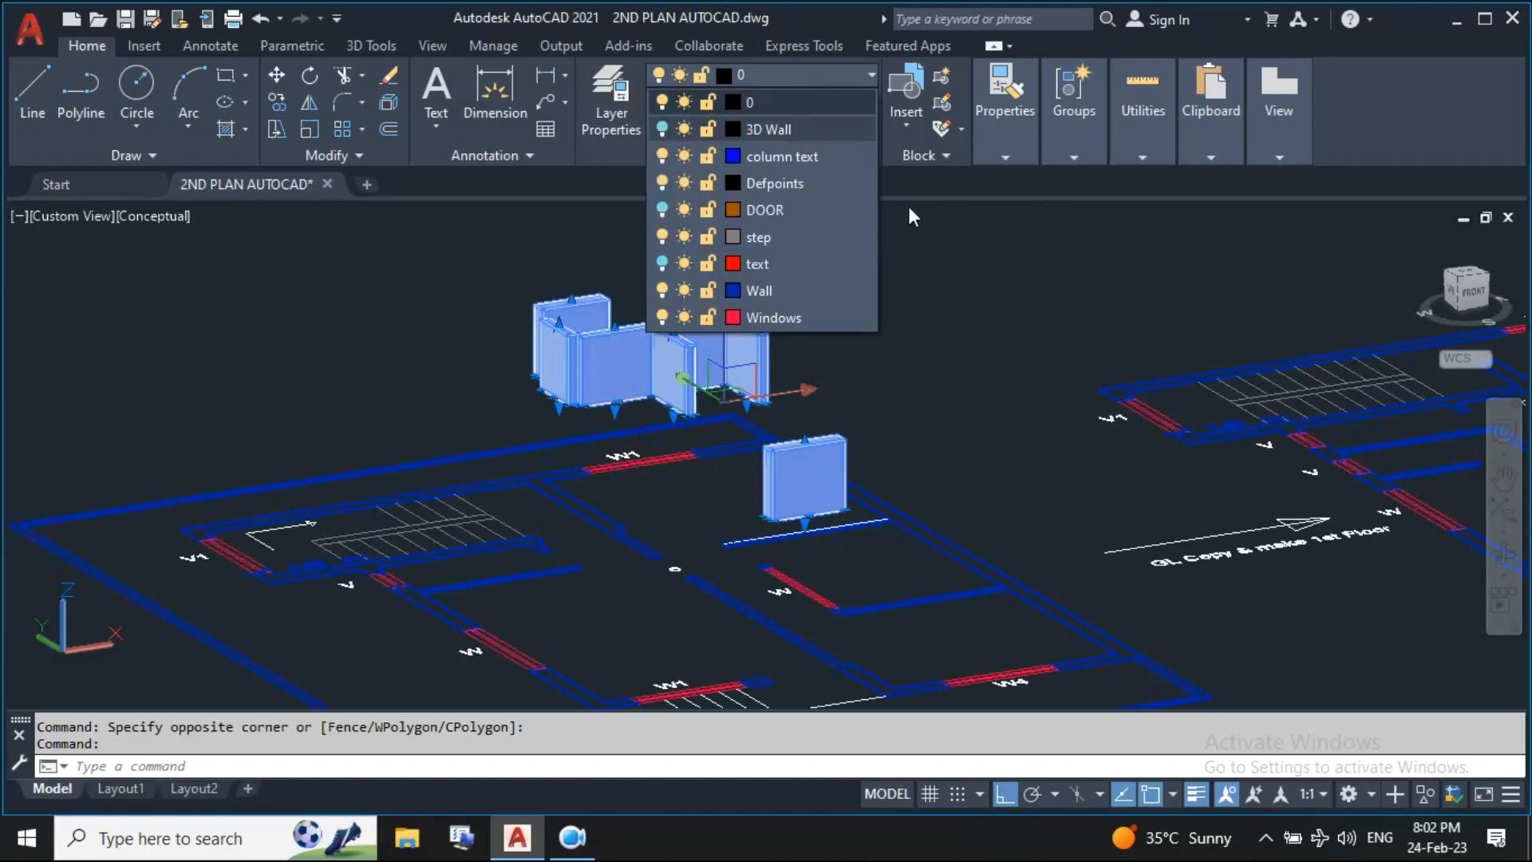
{"action": "left_click", "coordinate": [795, 136]}
{"action": "left_click", "coordinate": [795, 136]}
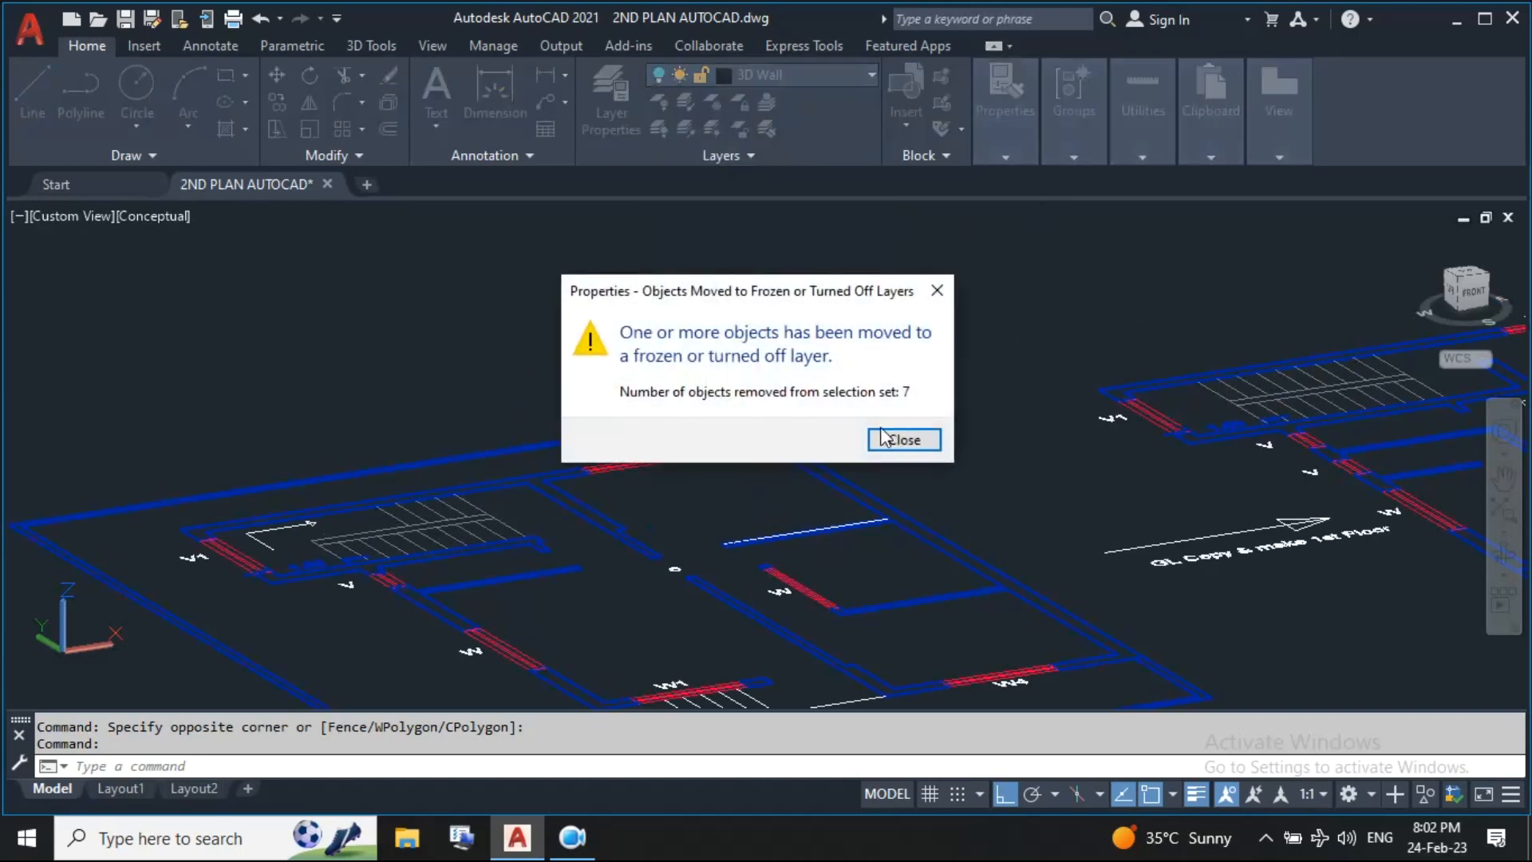
{"action": "left_click", "coordinate": [899, 445]}
{"action": "key", "text": "Escape"}
{"action": "scroll", "coordinate": [795, 351], "scroll_direction": "up", "scroll_amount": 2}
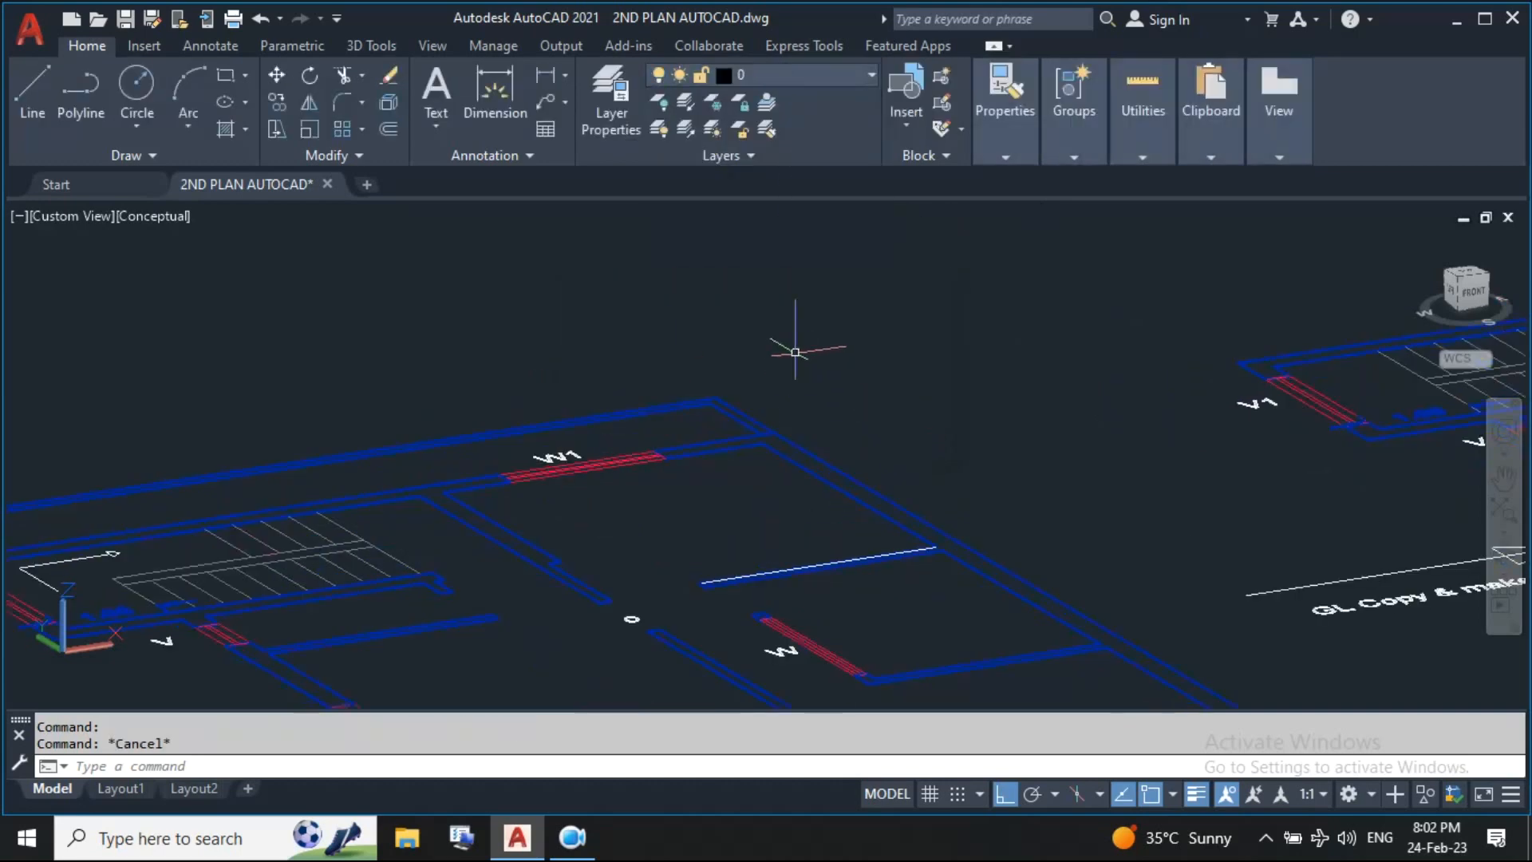
{"action": "scroll", "coordinate": [802, 369], "scroll_direction": "down", "scroll_amount": 2}
{"action": "left_click", "coordinate": [794, 70]}
{"action": "left_click", "coordinate": [794, 72]}
{"action": "key", "text": "Escape"}
Draw a 0.9 high box over the footprint of window W4 on the ground floor plan
{"action": "scroll", "coordinate": [826, 364], "scroll_direction": "down", "scroll_amount": 4}
{"action": "middle_click_drag", "start_coordinate": [818, 365], "coordinate": [812, 488], "text": "shift"}
{"action": "scroll", "coordinate": [828, 557], "scroll_direction": "up", "scroll_amount": 6}
{"action": "middle_click_drag", "start_coordinate": [886, 332], "coordinate": [848, 452]}
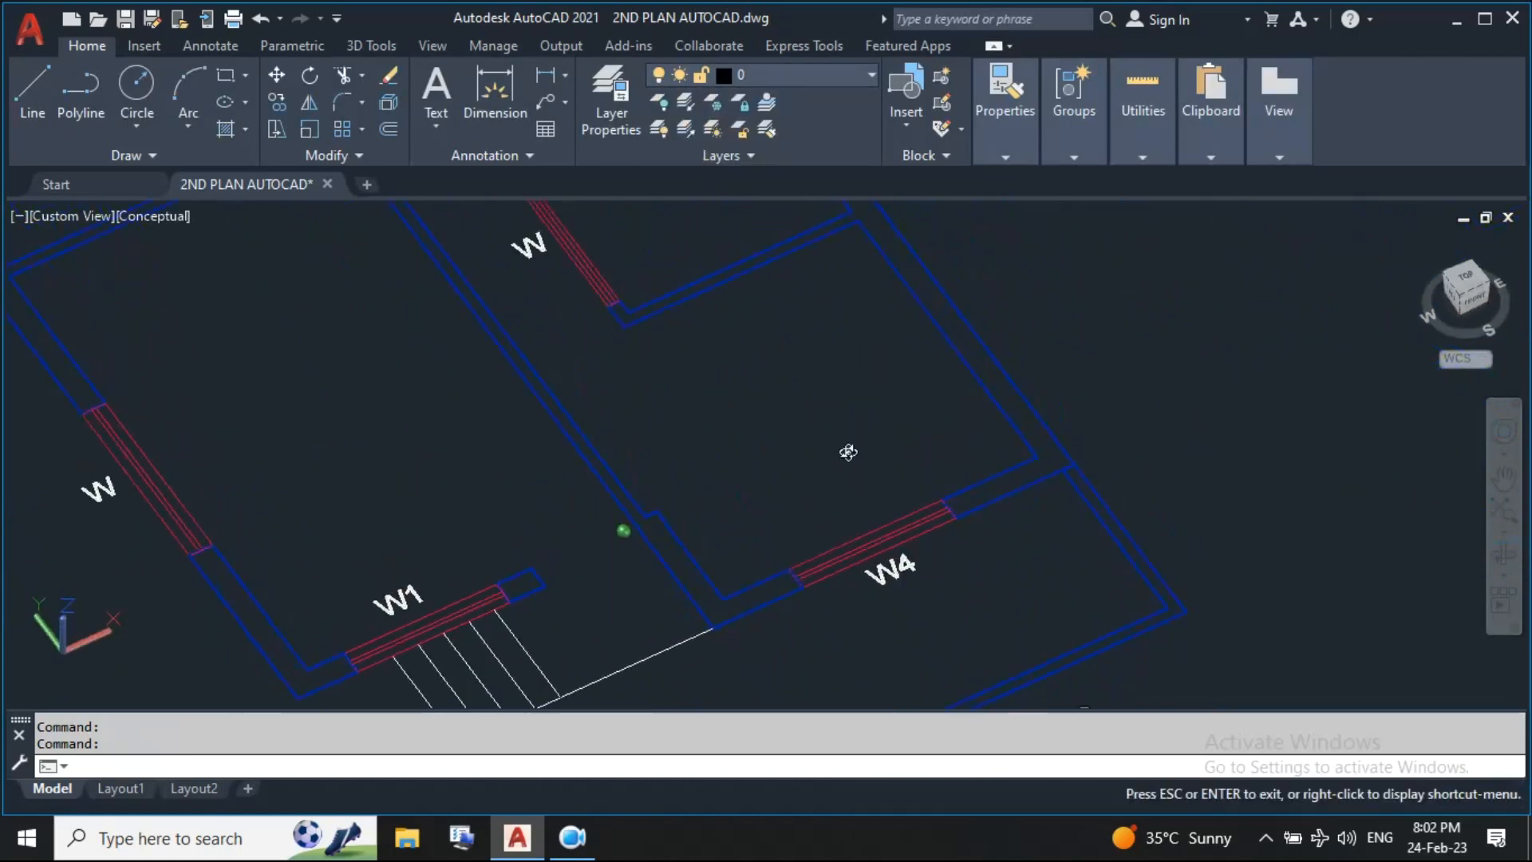
{"action": "left_click", "coordinate": [370, 48]}
{"action": "left_click", "coordinate": [98, 89]}
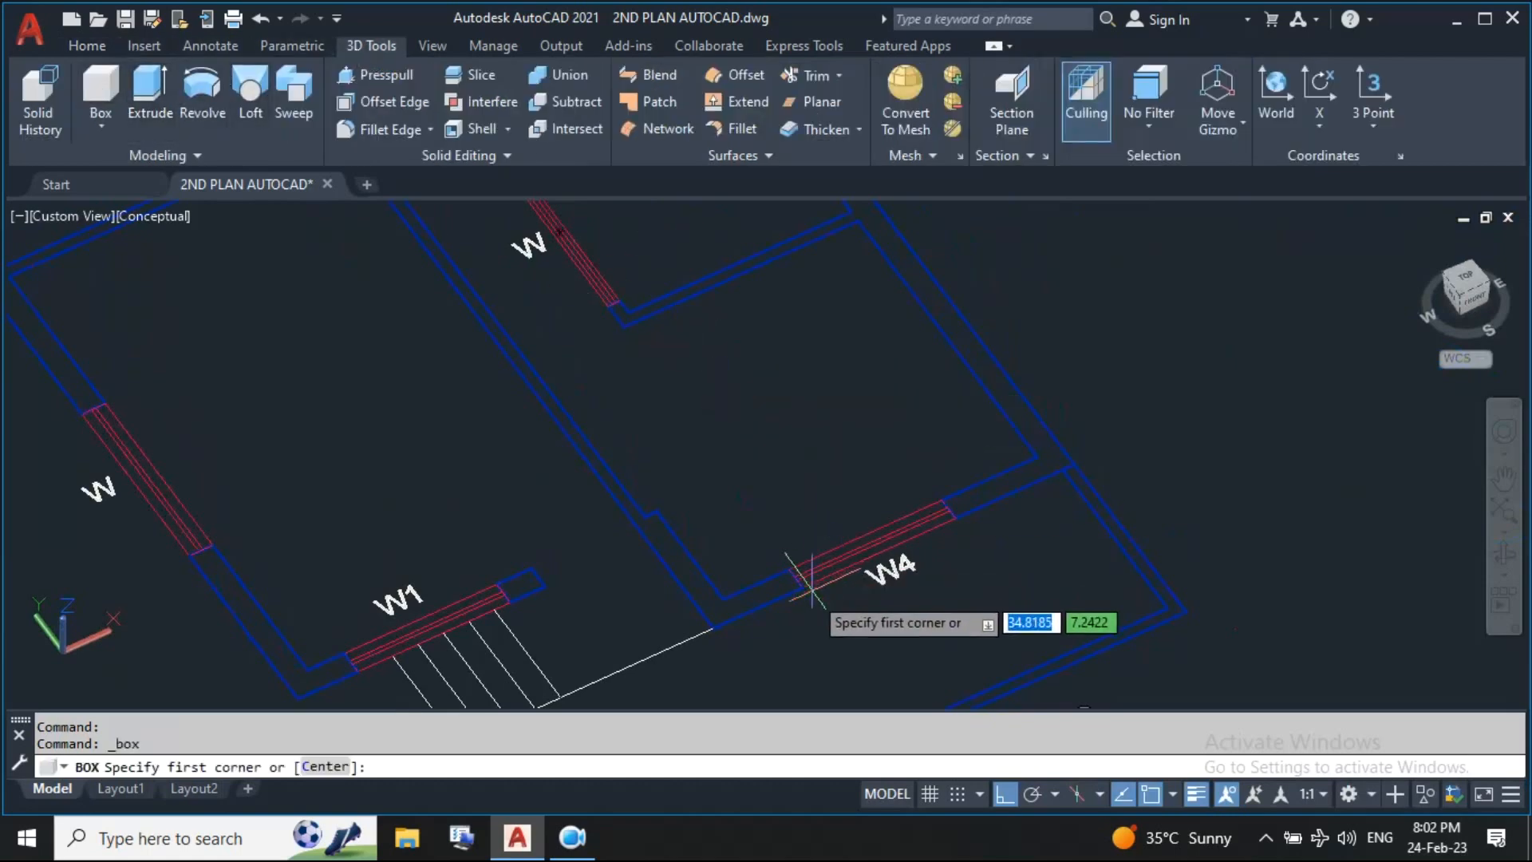
{"action": "left_click", "coordinate": [801, 588]}
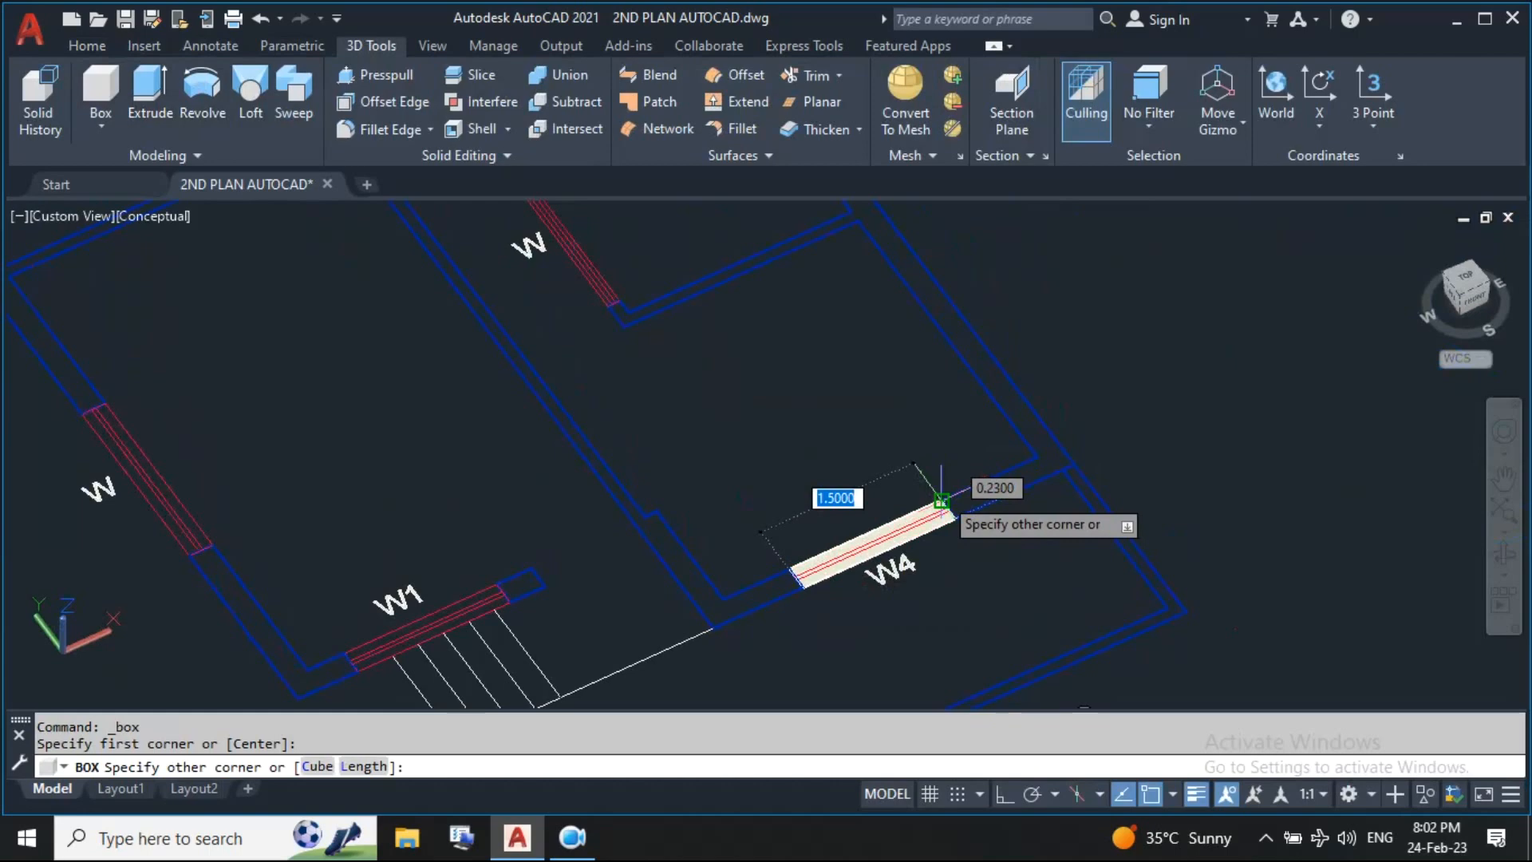
{"action": "left_click", "coordinate": [942, 500]}
{"action": "type", "text": ".9"}
{"action": "key", "text": "Return"}
Draw 0.9 high boxes over window W1 beside the entrance steps and window W on the adjacent outer wall
{"action": "key", "text": "Return"}
{"action": "left_click", "coordinate": [355, 667]}
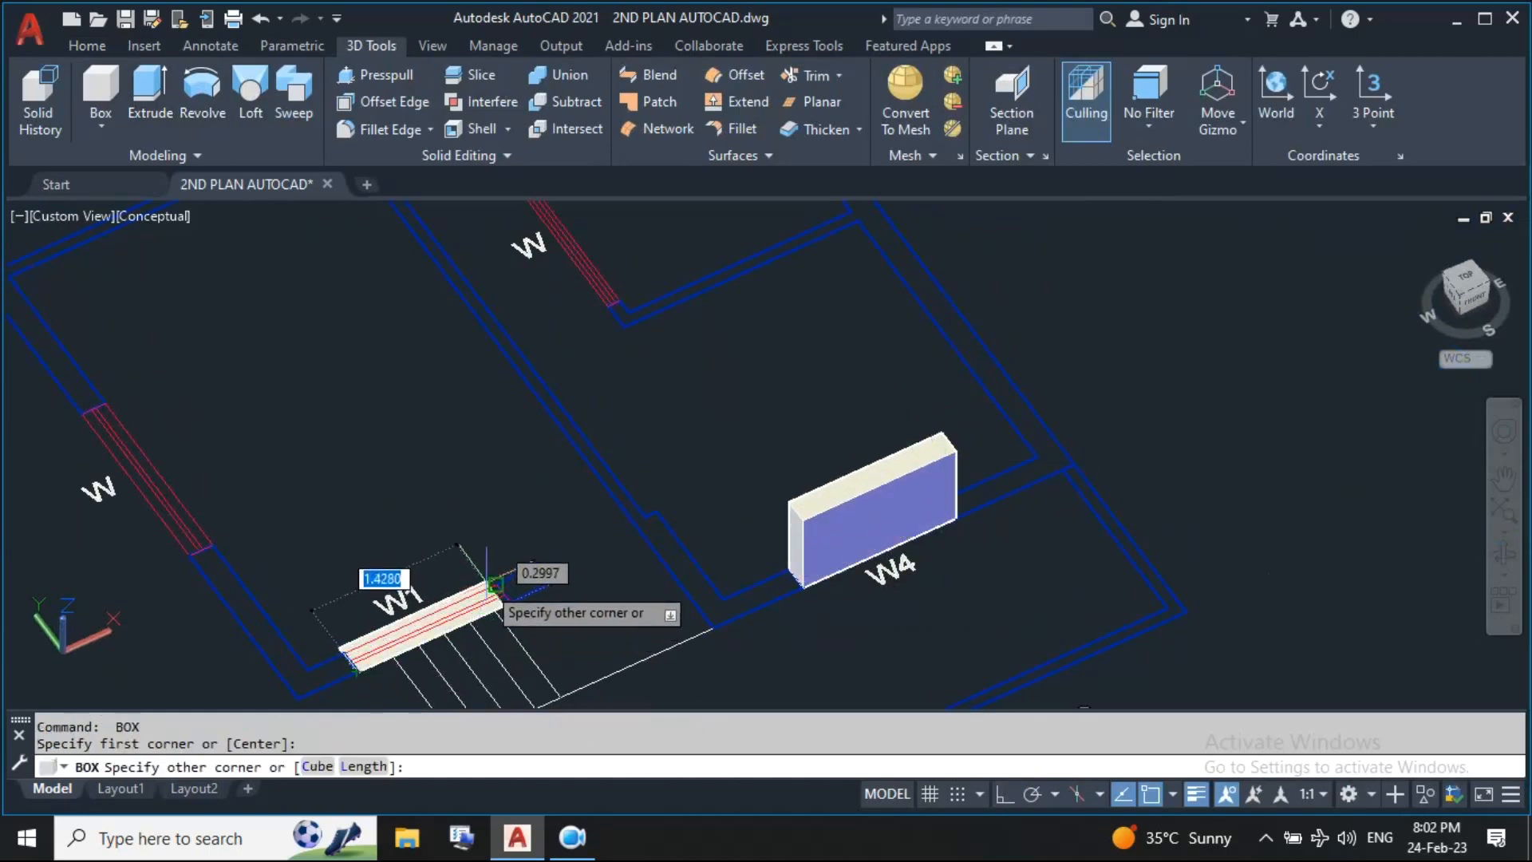
{"action": "left_click", "coordinate": [503, 610]}
{"action": "key", "text": "Return"}
{"action": "key", "text": "Return"}
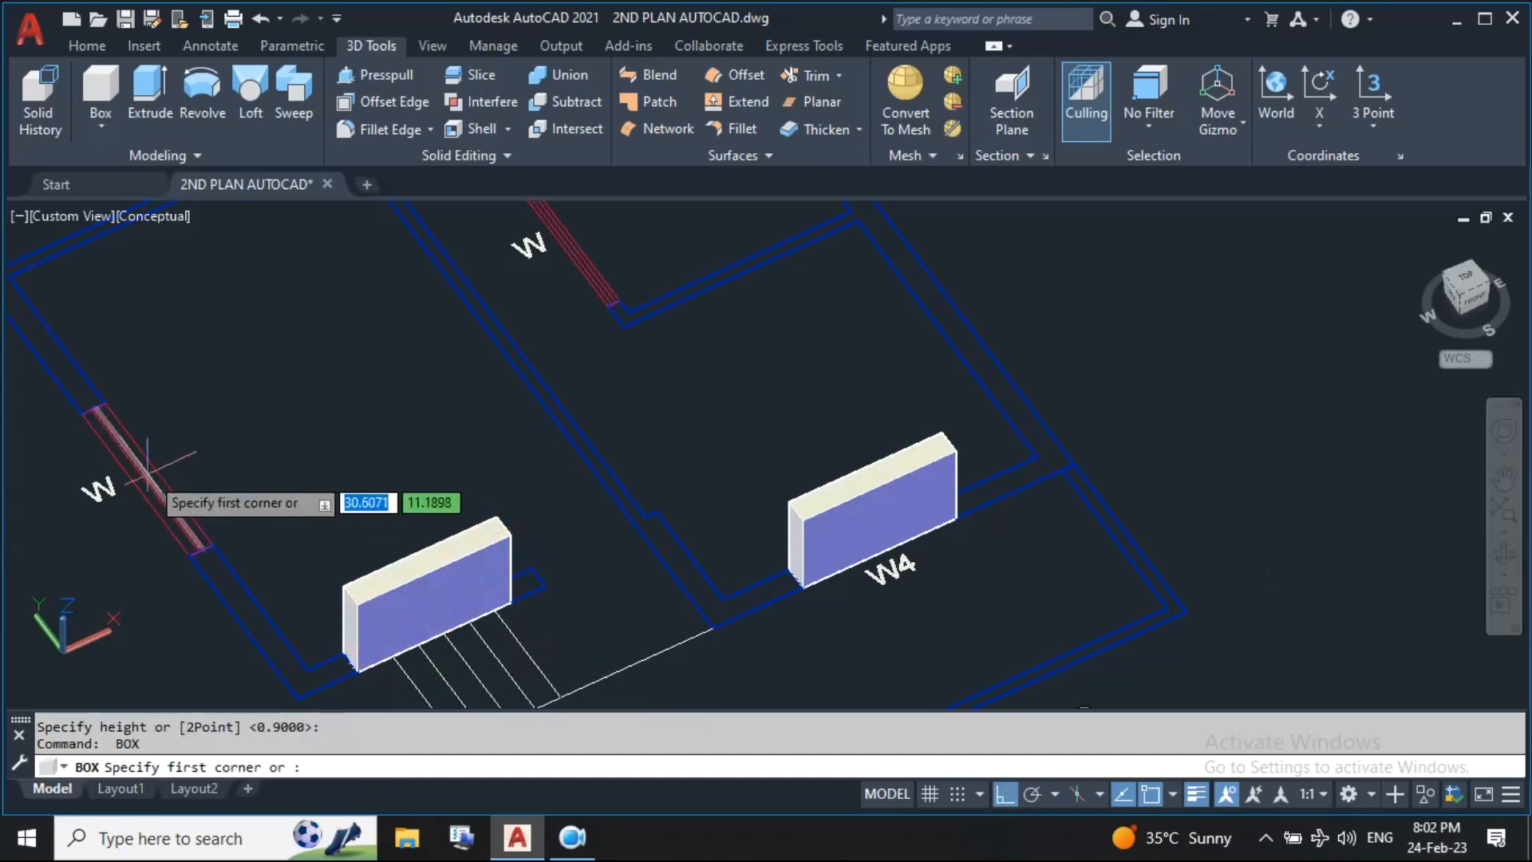
{"action": "left_click", "coordinate": [103, 405]}
{"action": "left_click", "coordinate": [188, 554]}
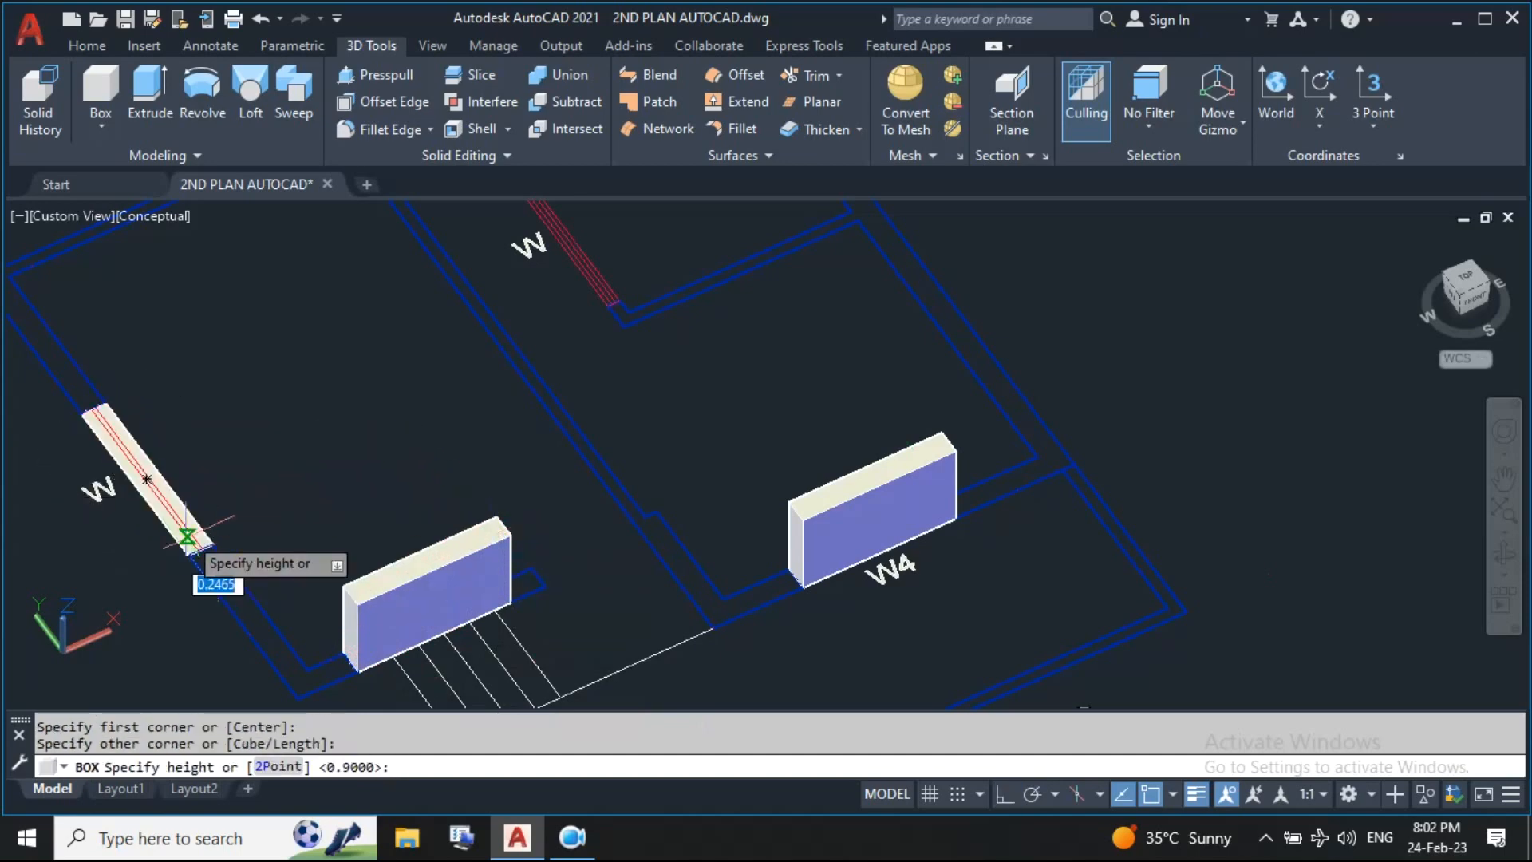
{"action": "key", "text": "Return"}
Draw 0.9 high boxes over the interior window W and the small window V on the outer wall
{"action": "key", "text": "Return"}
{"action": "middle_click_drag", "start_coordinate": [373, 333], "coordinate": [400, 531]}
{"action": "left_click", "coordinate": [528, 360]}
{"action": "left_click", "coordinate": [644, 500]}
{"action": "key", "text": "Return"}
{"action": "key", "text": "Return"}
{"action": "middle_click_drag", "start_coordinate": [320, 399], "coordinate": [687, 492]}
{"action": "left_click", "coordinate": [260, 509]}
{"action": "left_click", "coordinate": [328, 549]}
Draw a 0.9 high box over window W1 in the rear wall of the ground floor plan
{"action": "key", "text": "Return"}
{"action": "middle_click_drag", "start_coordinate": [200, 457], "coordinate": [275, 663]}
{"action": "scroll", "coordinate": [559, 447], "scroll_direction": "up", "scroll_amount": 4}
{"action": "key", "text": "Return"}
{"action": "left_click", "coordinate": [462, 548]}
{"action": "left_click", "coordinate": [783, 345]}
{"action": "key", "text": "Return"}
{"action": "scroll", "coordinate": [772, 399], "scroll_direction": "down", "scroll_amount": 8}
{"action": "middle_click_drag", "start_coordinate": [599, 519], "coordinate": [751, 435], "text": "shift"}
{"action": "scroll", "coordinate": [797, 435], "scroll_direction": "up", "scroll_amount": 3}
{"action": "key", "text": "Escape"}
{"action": "left_click", "coordinate": [825, 427]}
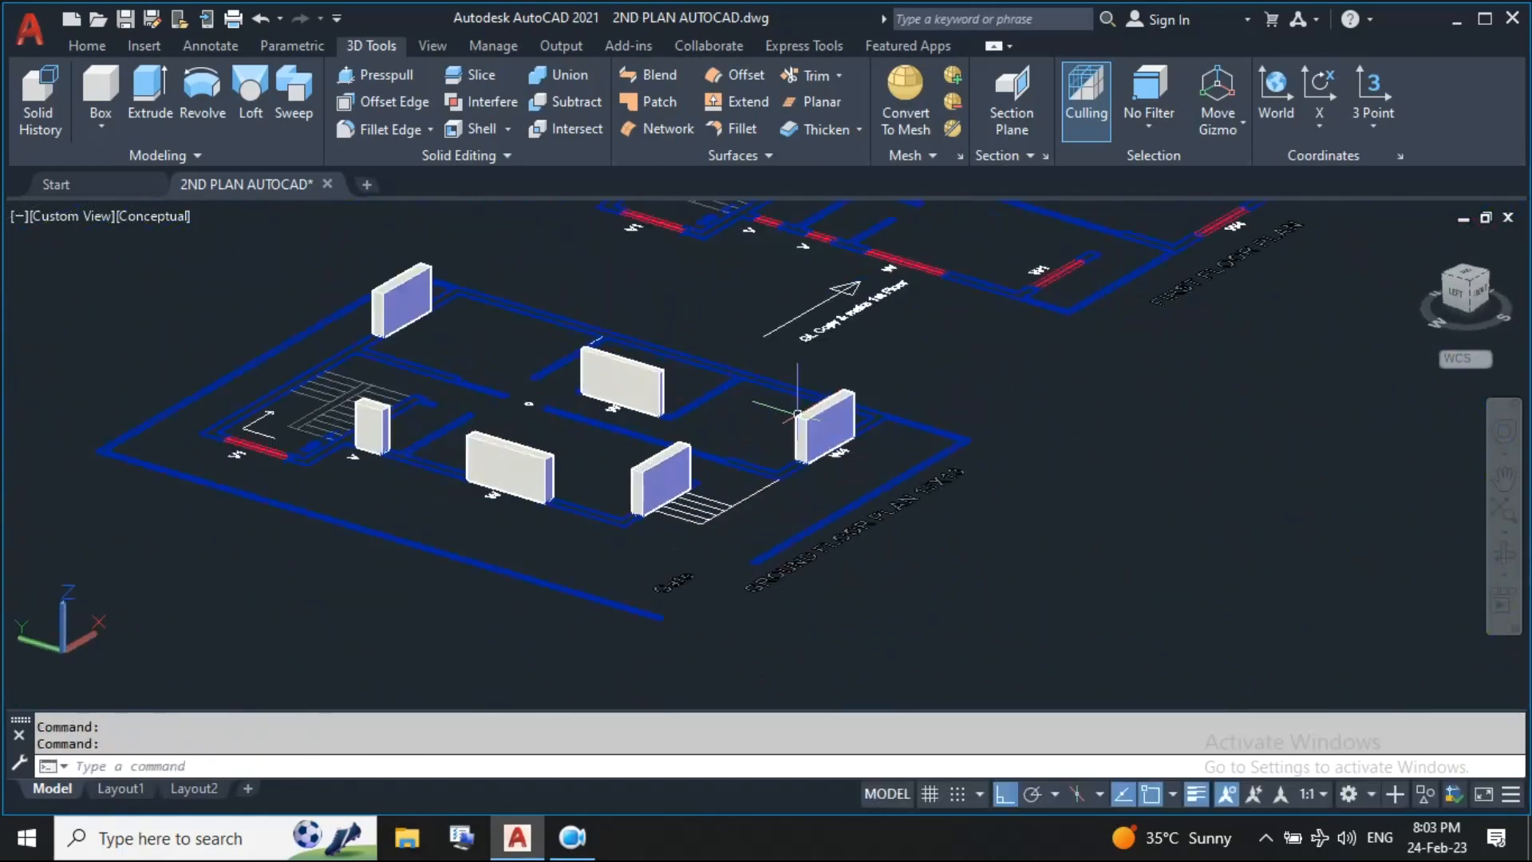
{"action": "left_click", "coordinate": [661, 480]}
{"action": "left_click", "coordinate": [622, 381]}
{"action": "left_click", "coordinate": [511, 467]}
{"action": "key", "text": "Escape"}
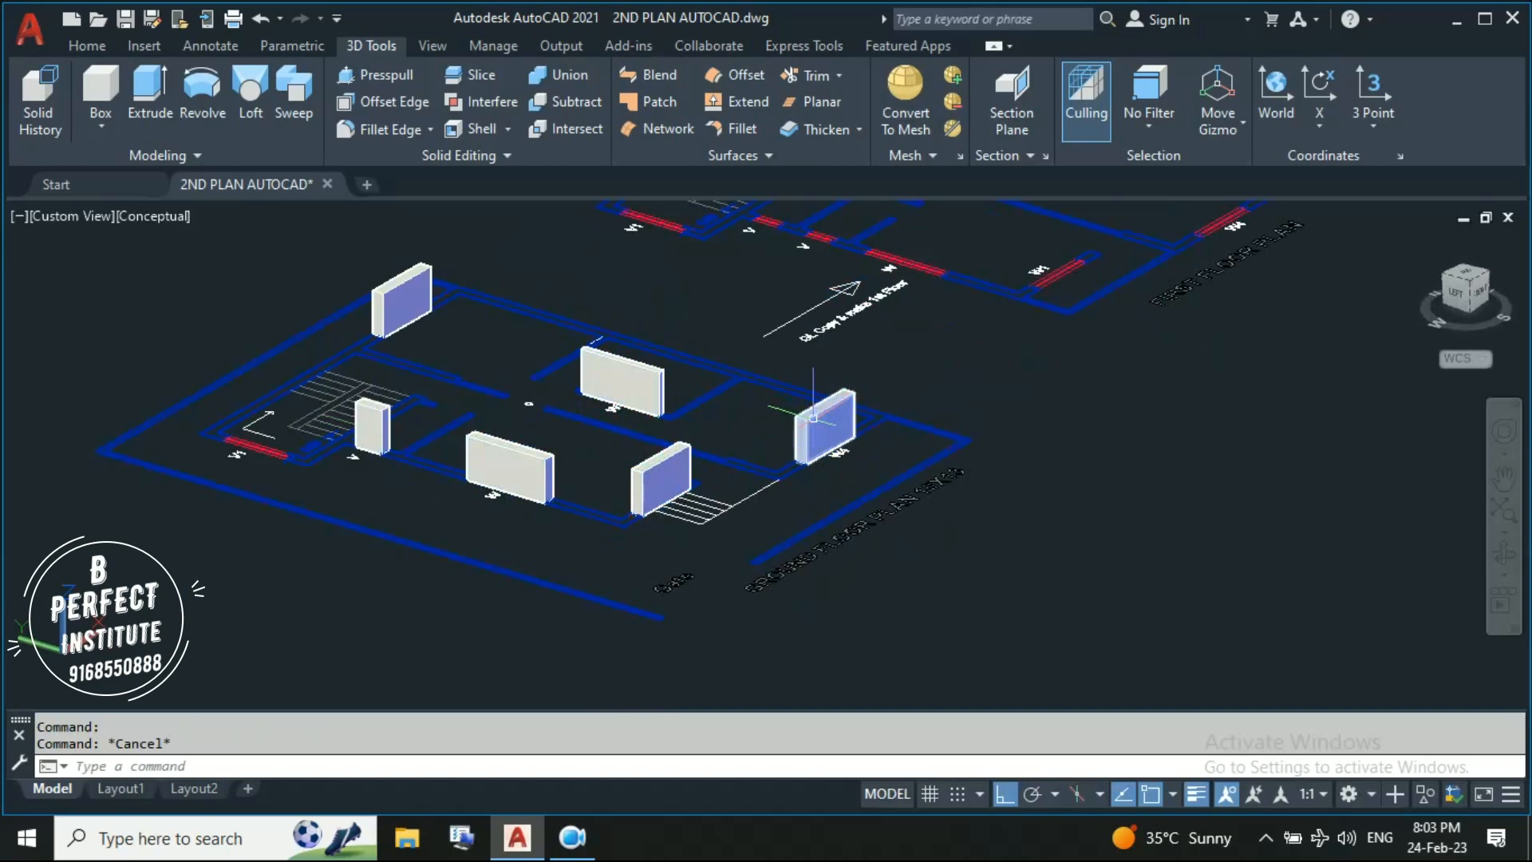
{"action": "left_click", "coordinate": [816, 418]}
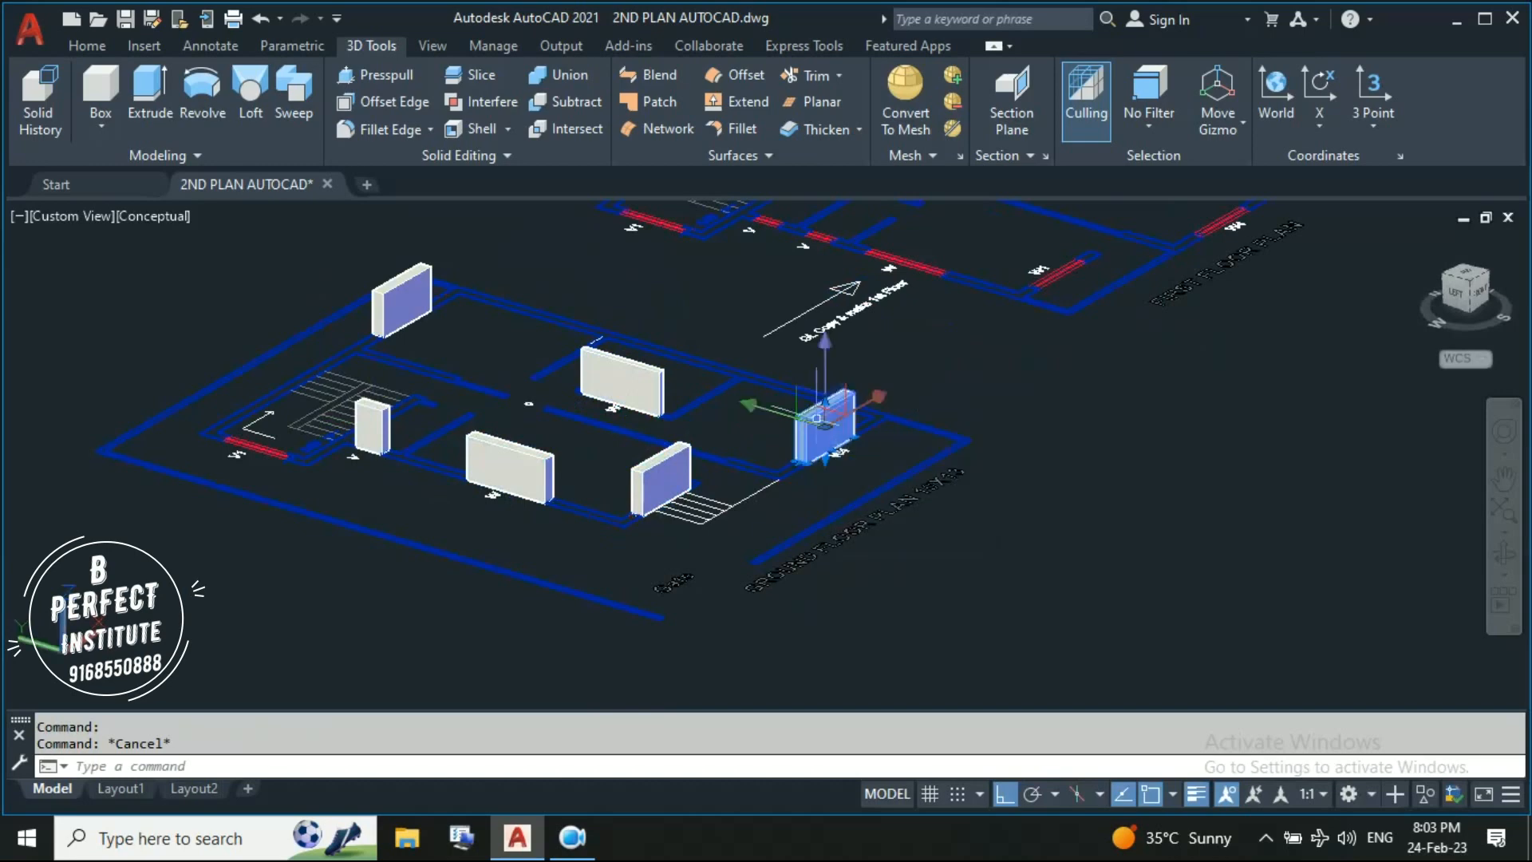
{"action": "left_click", "coordinate": [668, 471]}
{"action": "left_click", "coordinate": [650, 399]}
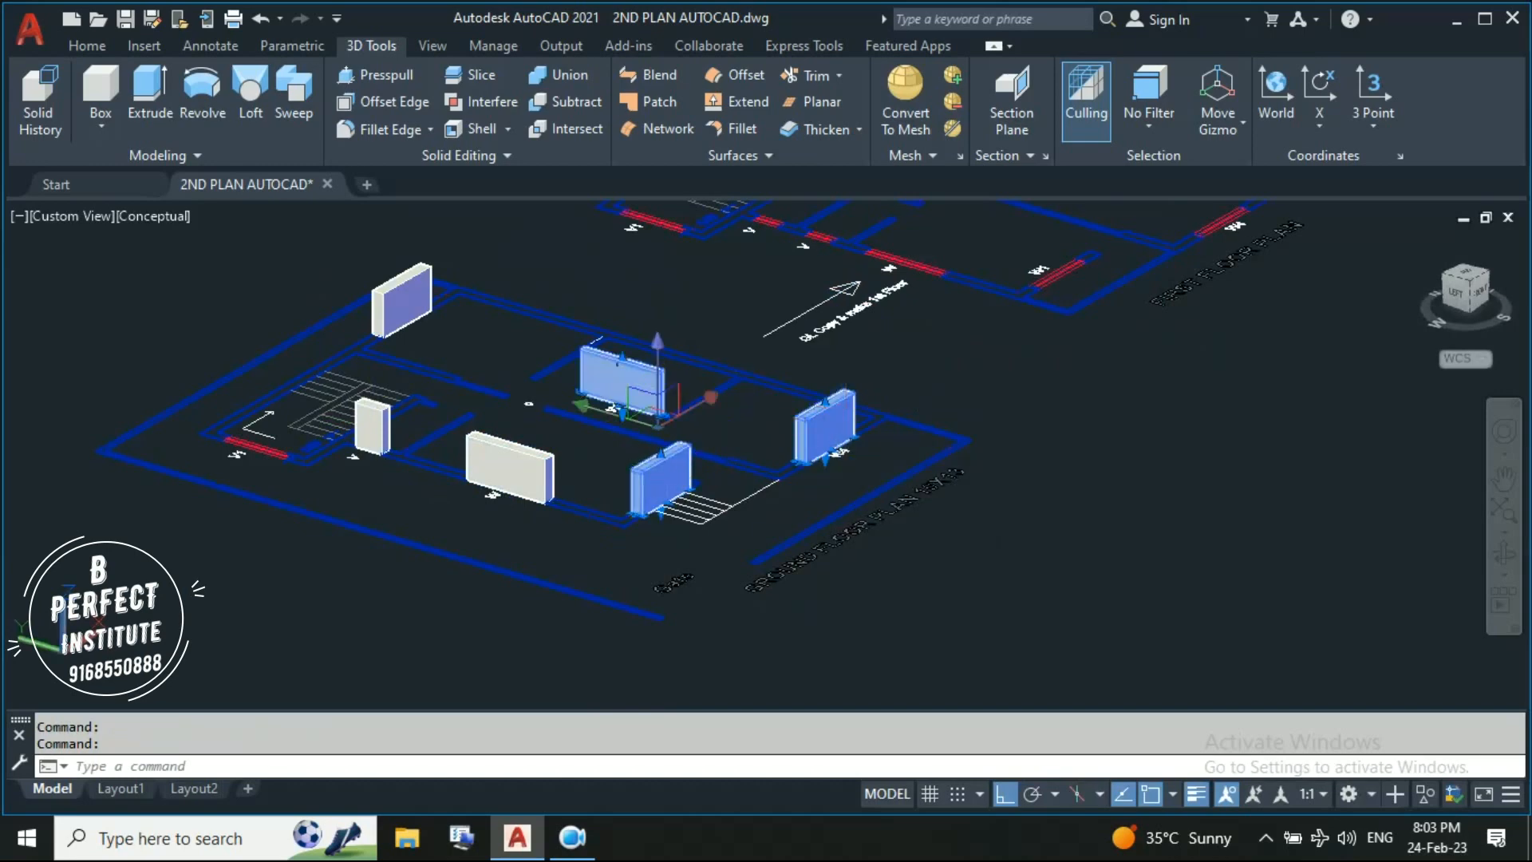
{"action": "left_click", "coordinate": [521, 476]}
{"action": "key", "text": "Escape"}
Select the boxes at window V and the rear window W1 and move them 2.10 straight up
{"action": "scroll", "coordinate": [452, 335], "scroll_direction": "up", "scroll_amount": 1}
{"action": "left_click", "coordinate": [363, 439]}
{"action": "middle_click_drag", "start_coordinate": [407, 406], "coordinate": [431, 506]}
{"action": "left_click", "coordinate": [410, 386]}
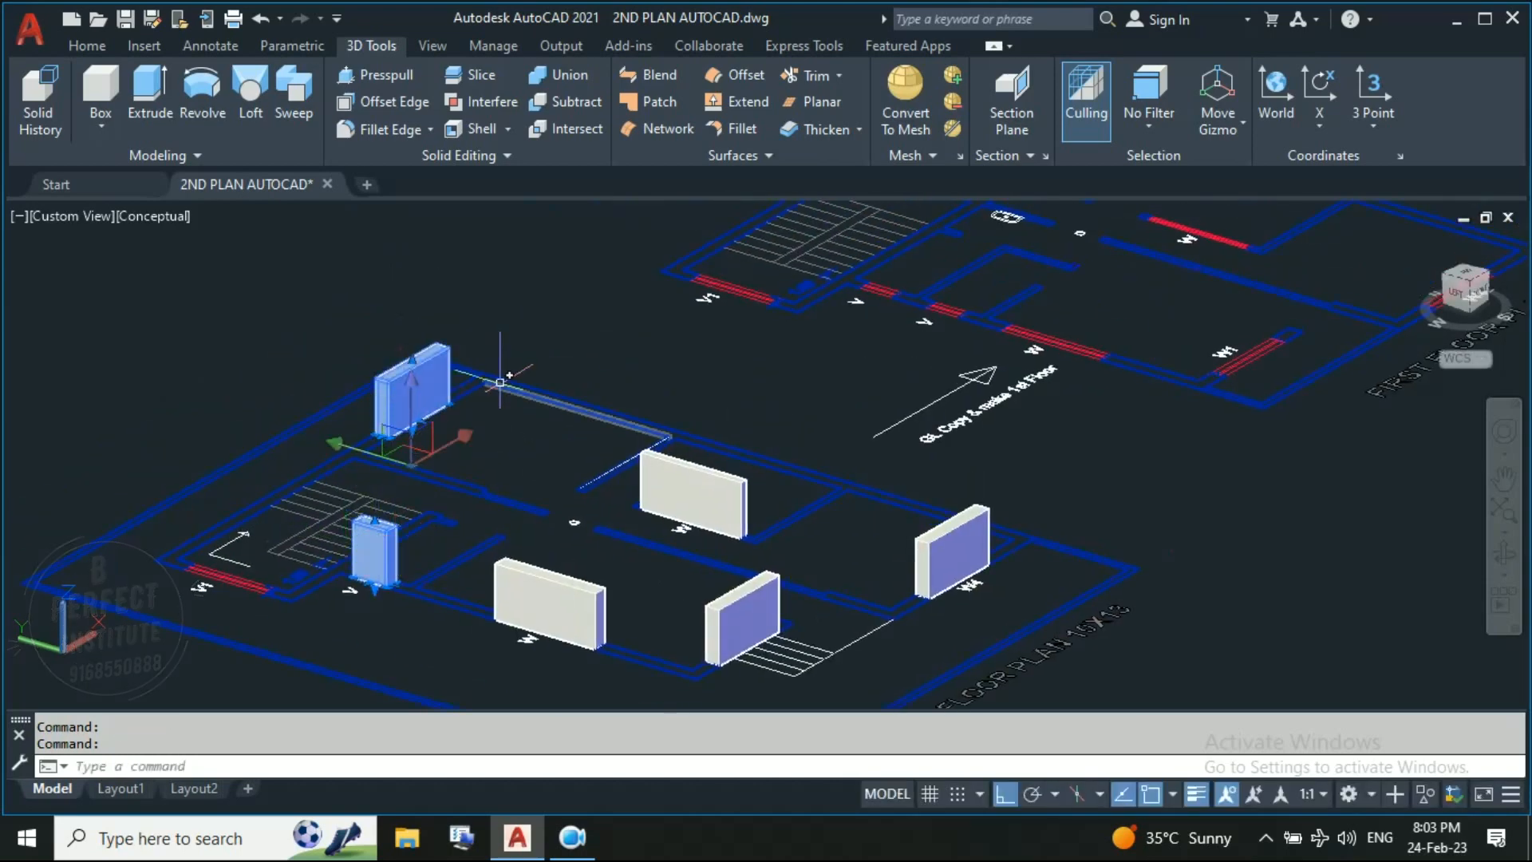
{"action": "type", "text": "m"}
{"action": "key", "text": "Return"}
{"action": "left_click", "coordinate": [550, 345]}
{"action": "type", "text": "2.1"}
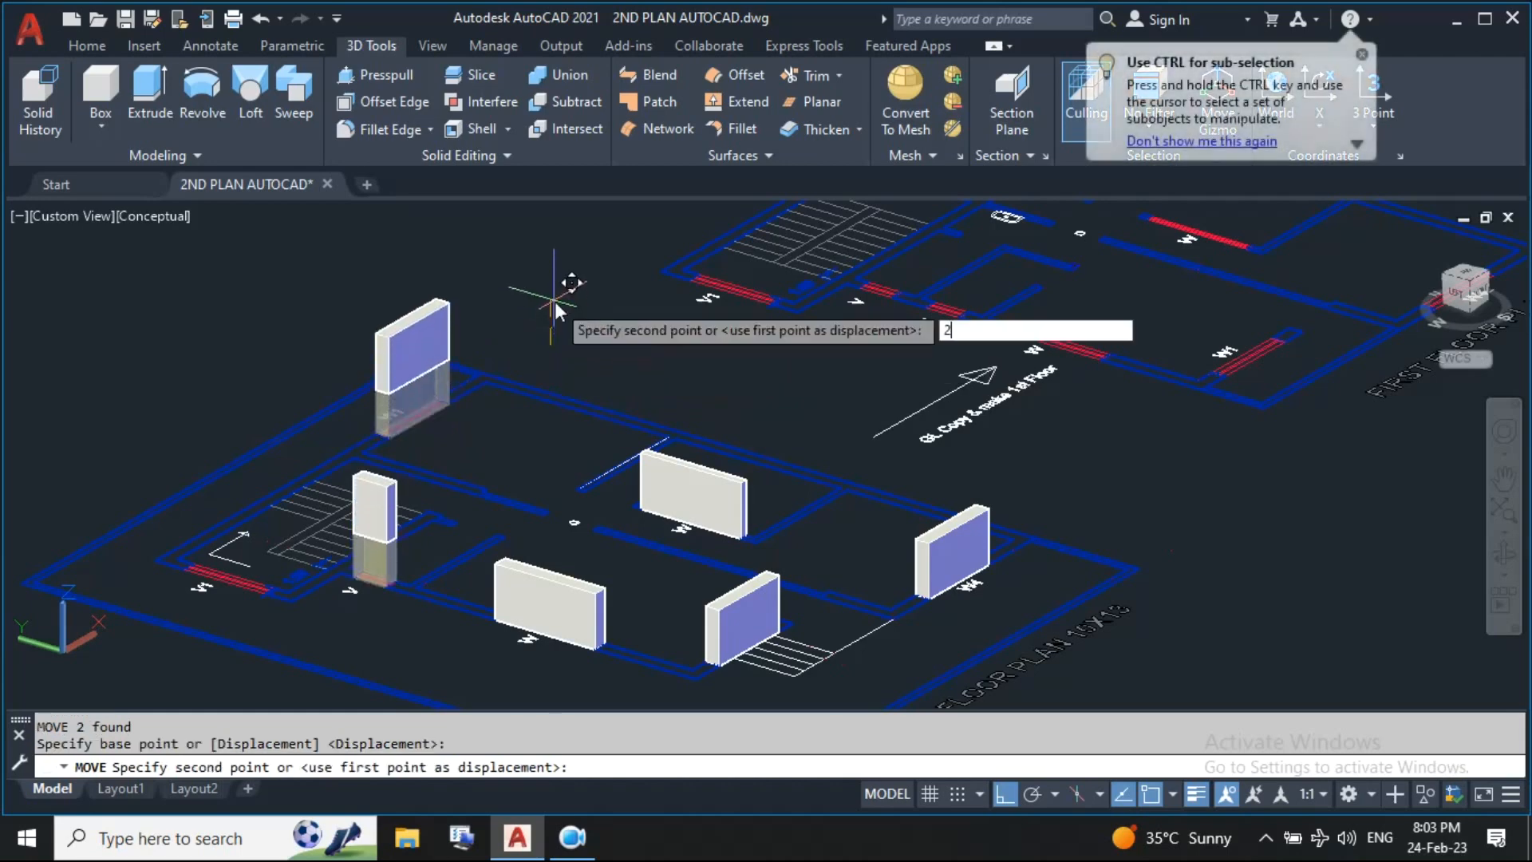
{"action": "key", "text": "Return"}
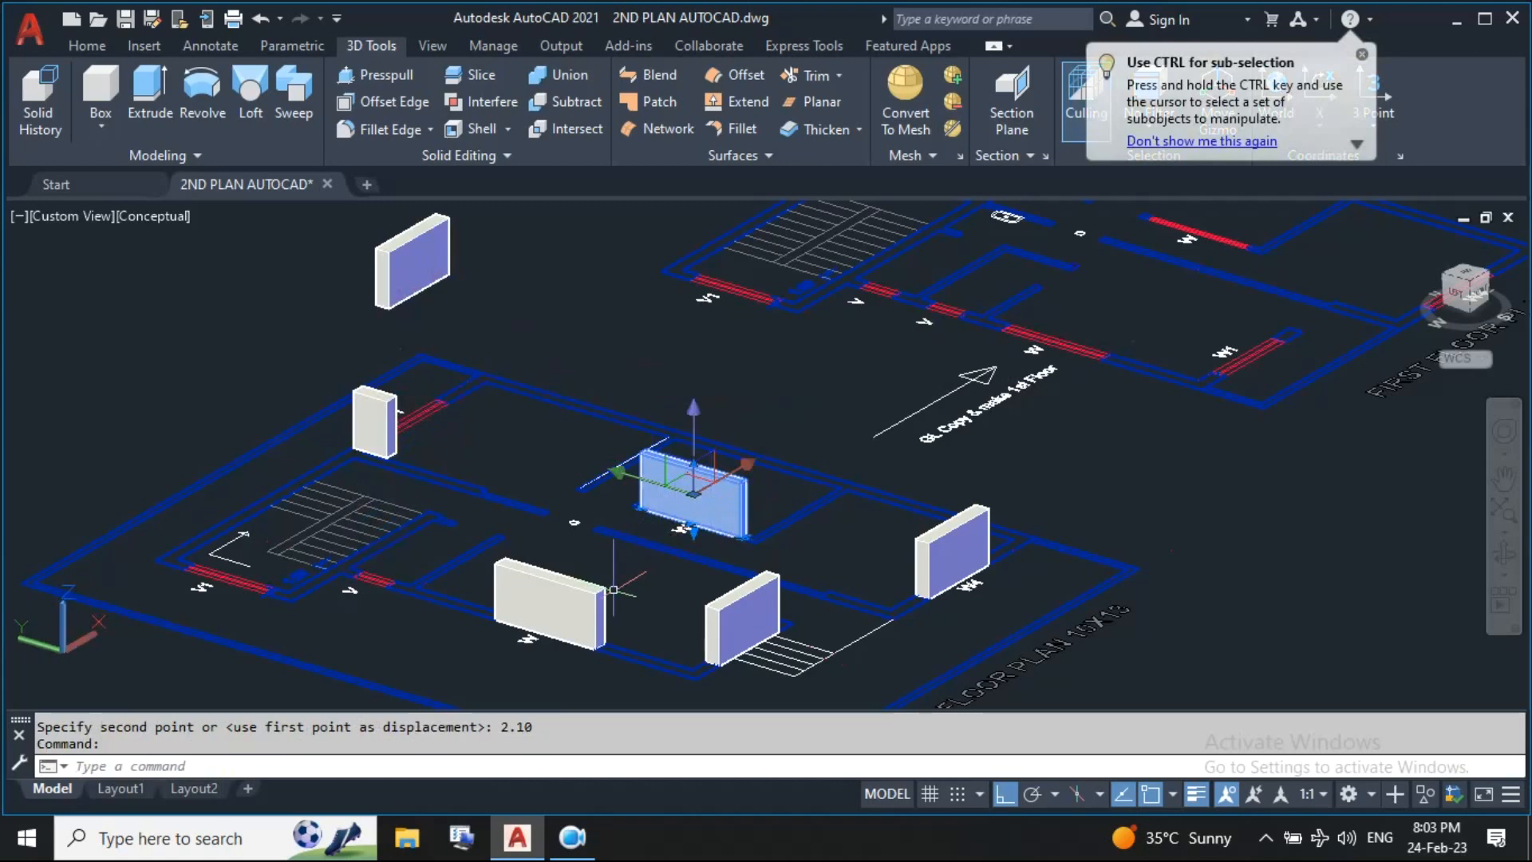
Copy the four boxes at W4, the entrance W1 and both W windows 2.1 straight up to form their lintels
{"action": "left_click", "coordinate": [949, 552]}
{"action": "middle_click_drag", "start_coordinate": [847, 571], "coordinate": [701, 595]}
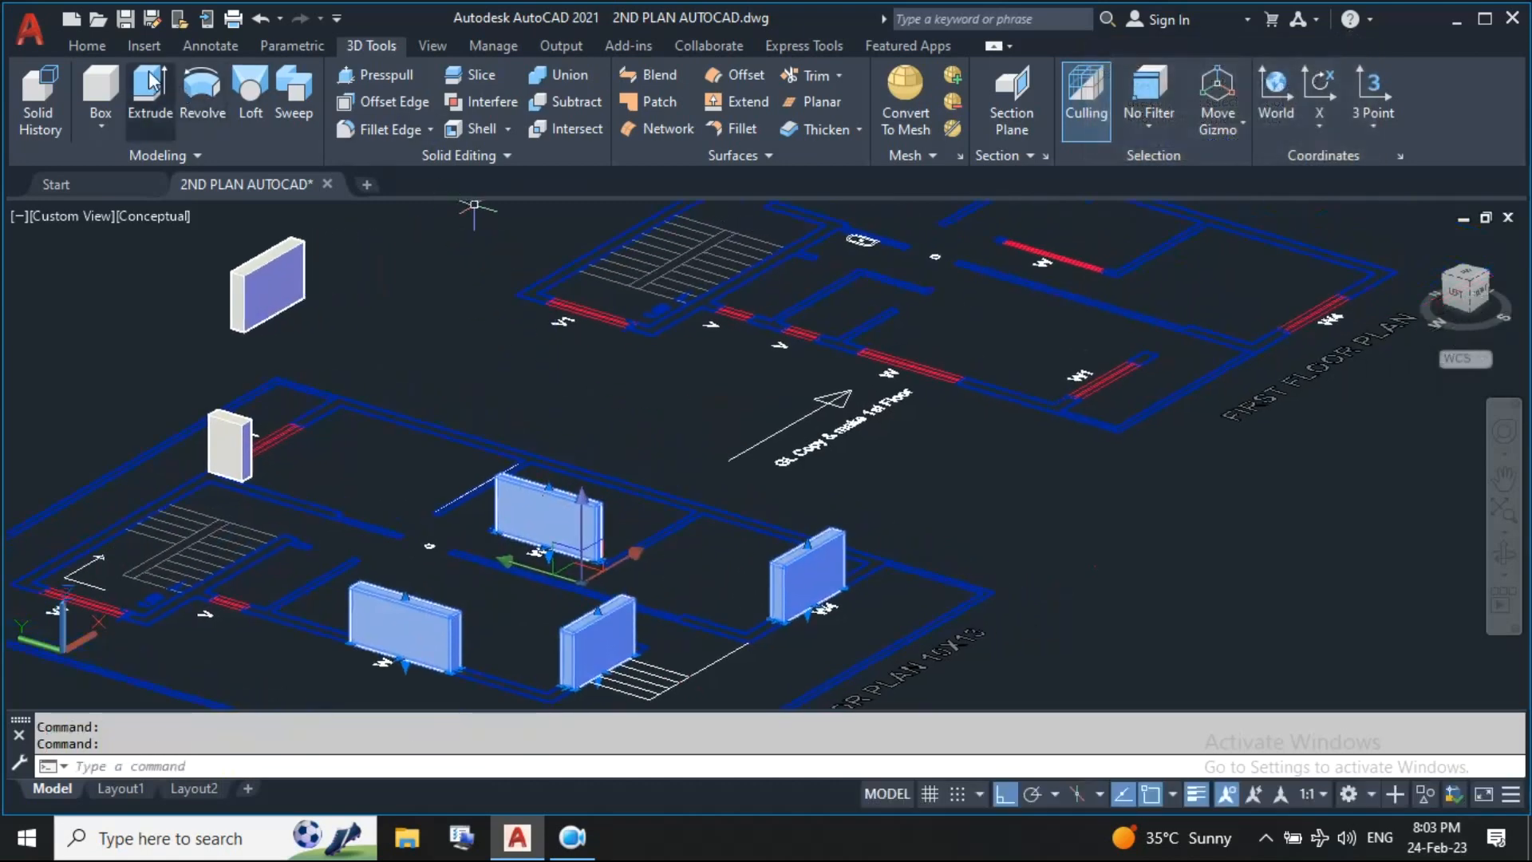
{"action": "left_click", "coordinate": [87, 46]}
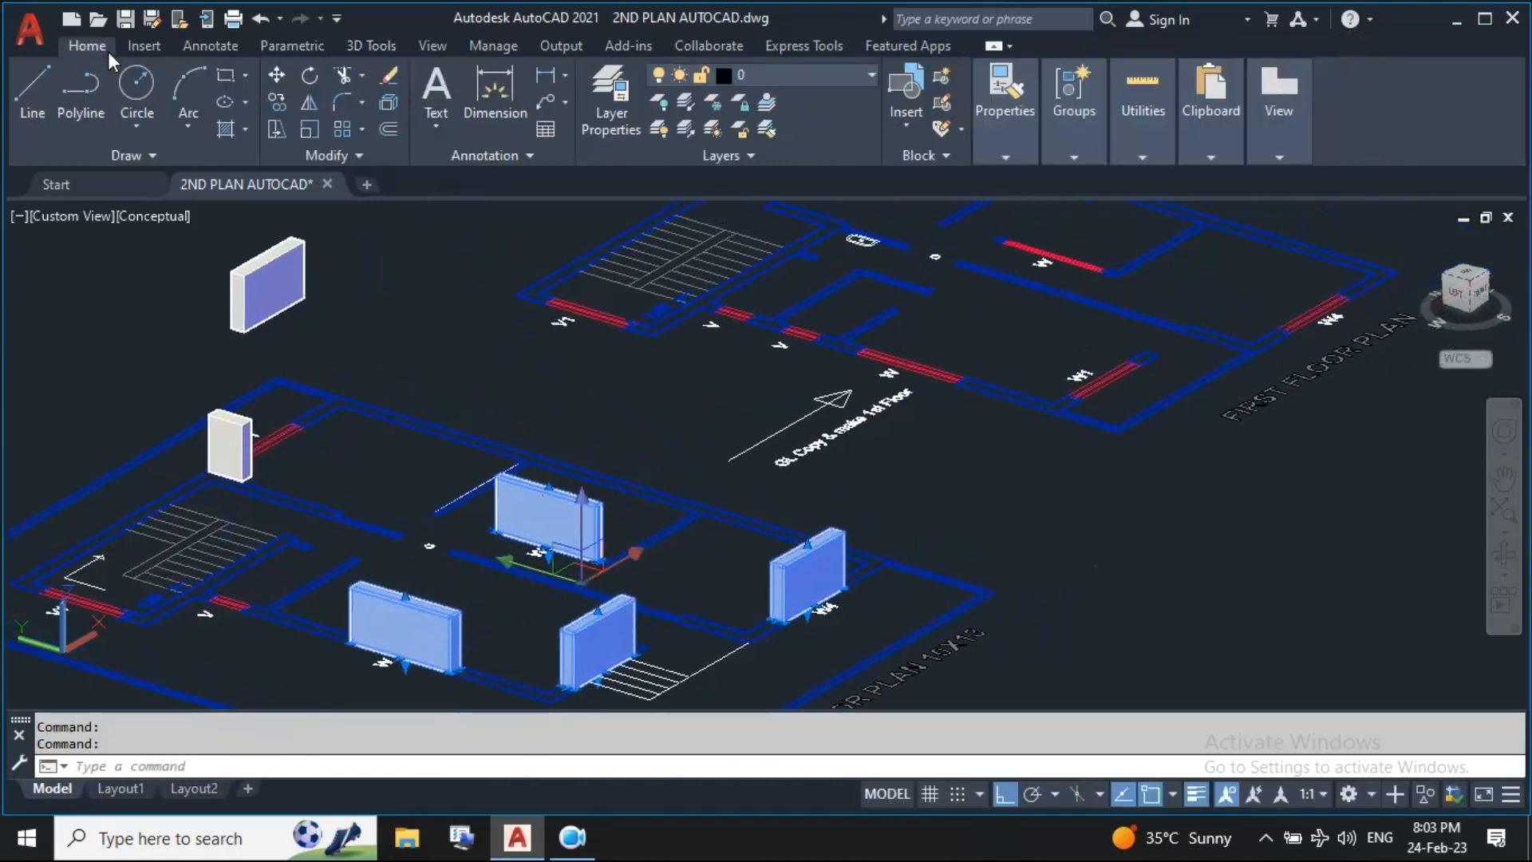
{"action": "left_click", "coordinate": [280, 105]}
{"action": "left_click", "coordinate": [1171, 638]}
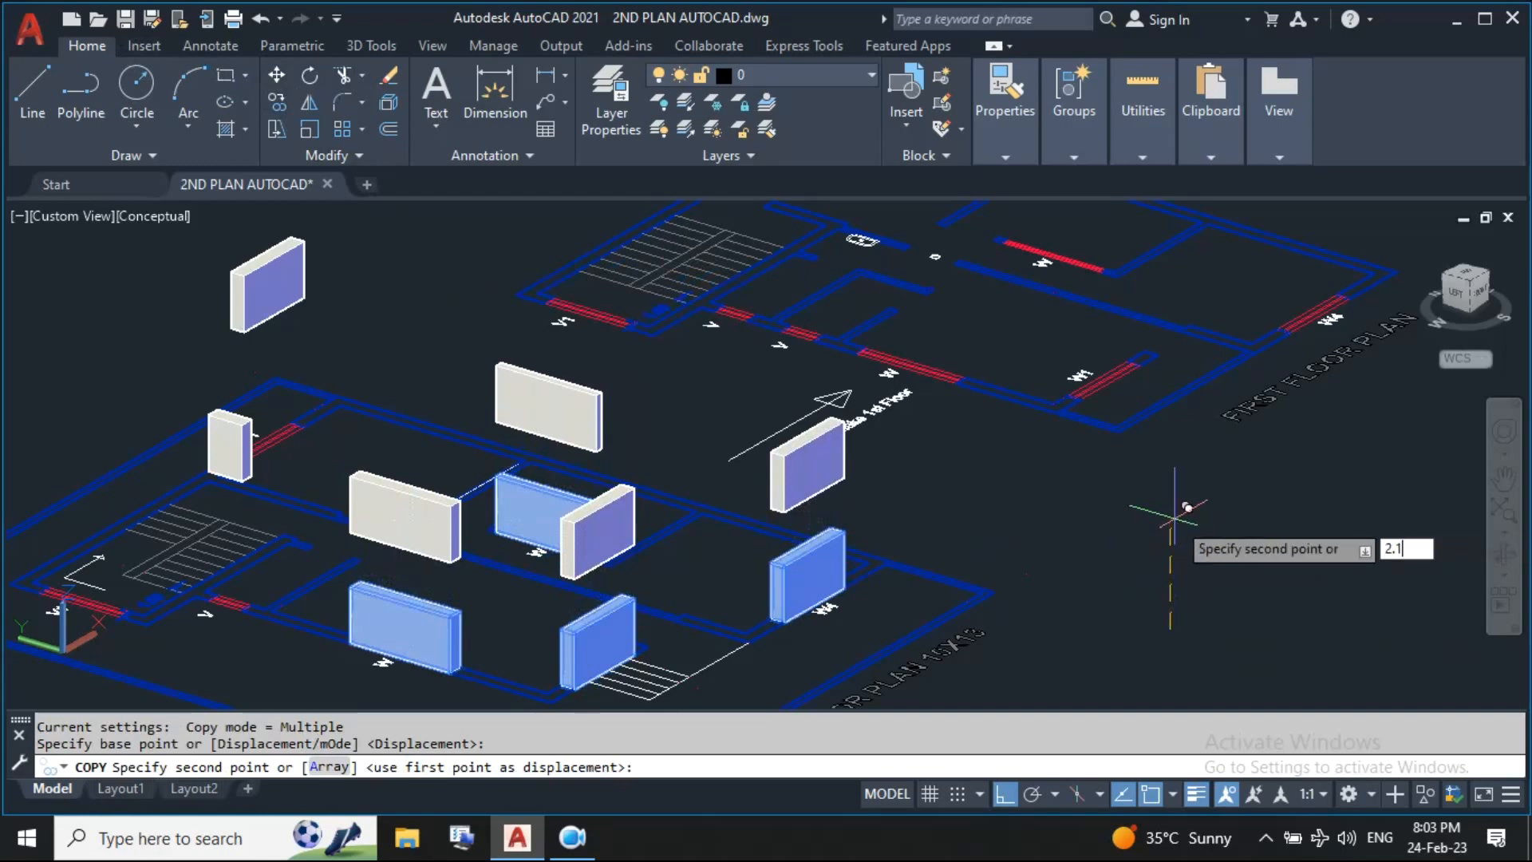
{"action": "key", "text": "Return"}
{"action": "key", "text": "Escape"}
Turn the 3D Wall layer back on to show the walls together with the window sills and lintels
{"action": "scroll", "coordinate": [879, 496], "scroll_direction": "down", "scroll_amount": 5}
{"action": "mouse_move", "coordinate": [897, 506]}
{"action": "middle_mouse_down", "text": "shift"}
{"action": "mouse_move", "coordinate": [848, 455]}
{"action": "mouse_move", "coordinate": [885, 478]}
{"action": "middle_mouse_up", "text": "shift"}
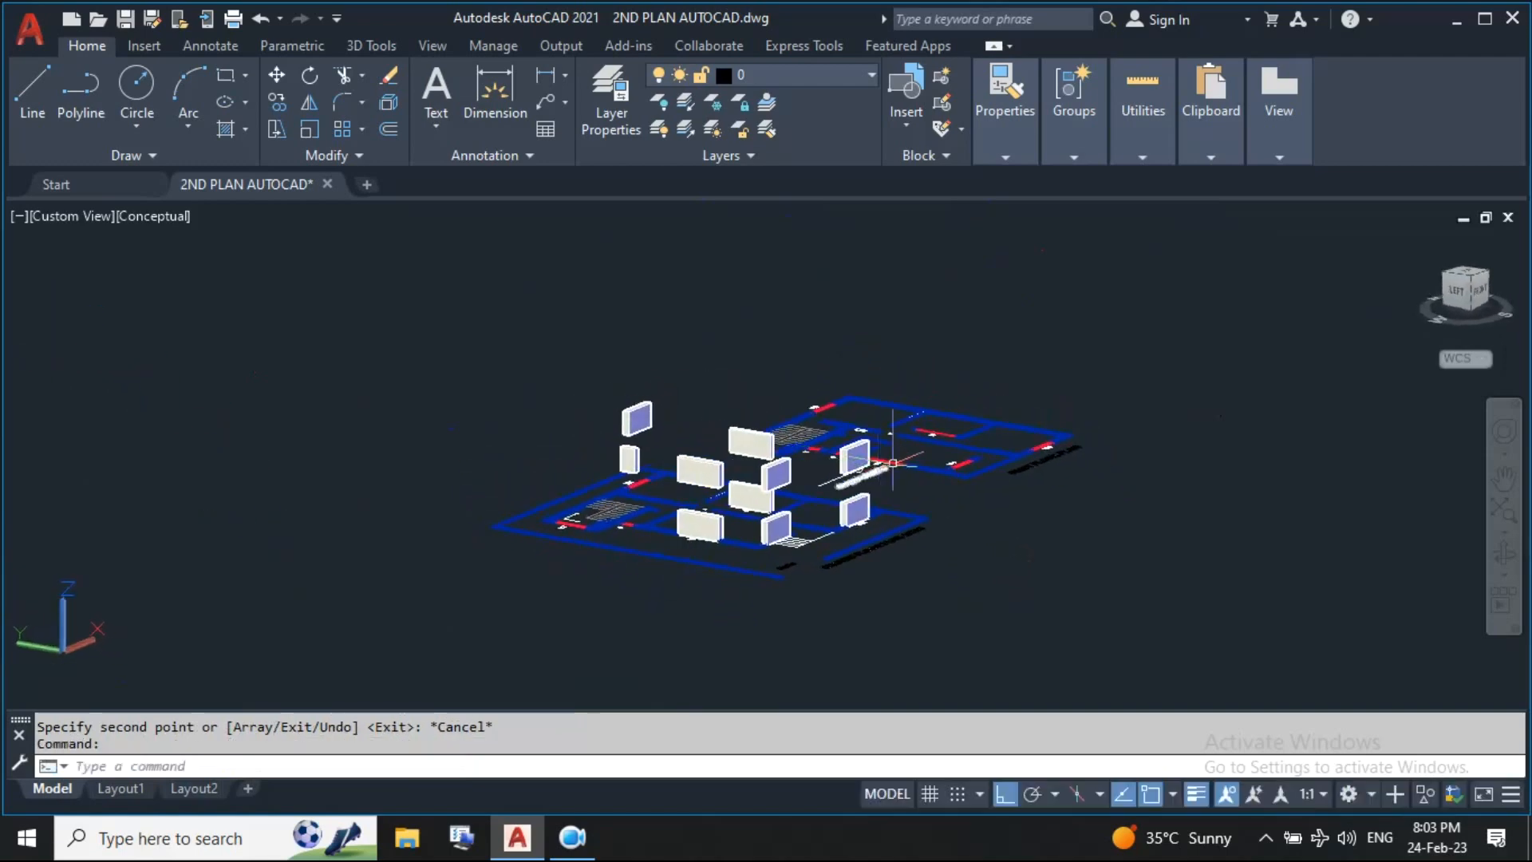
{"action": "left_click", "coordinate": [802, 75]}
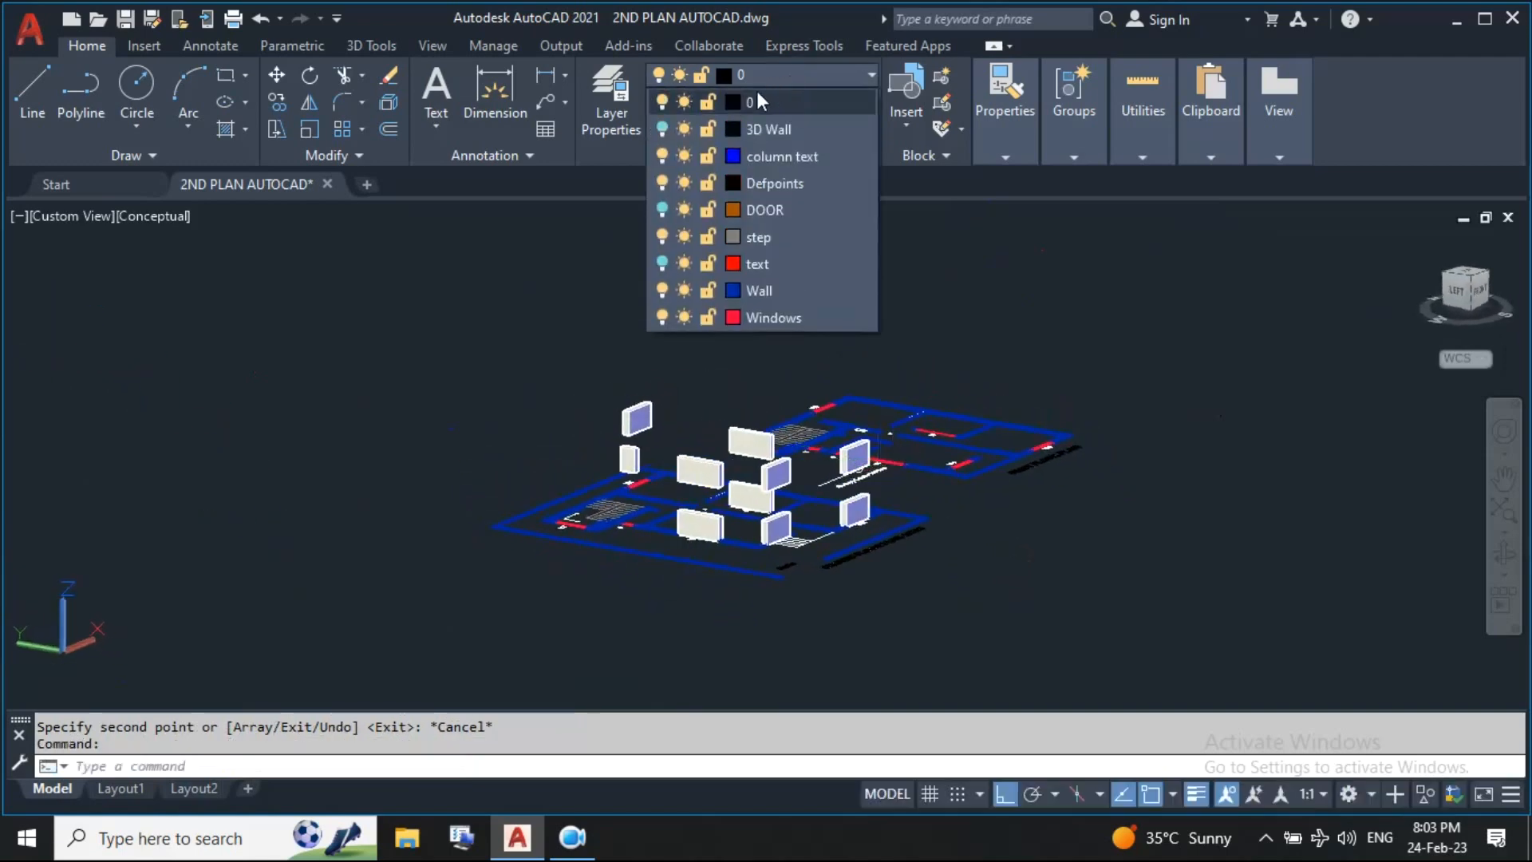
{"action": "left_click", "coordinate": [662, 130]}
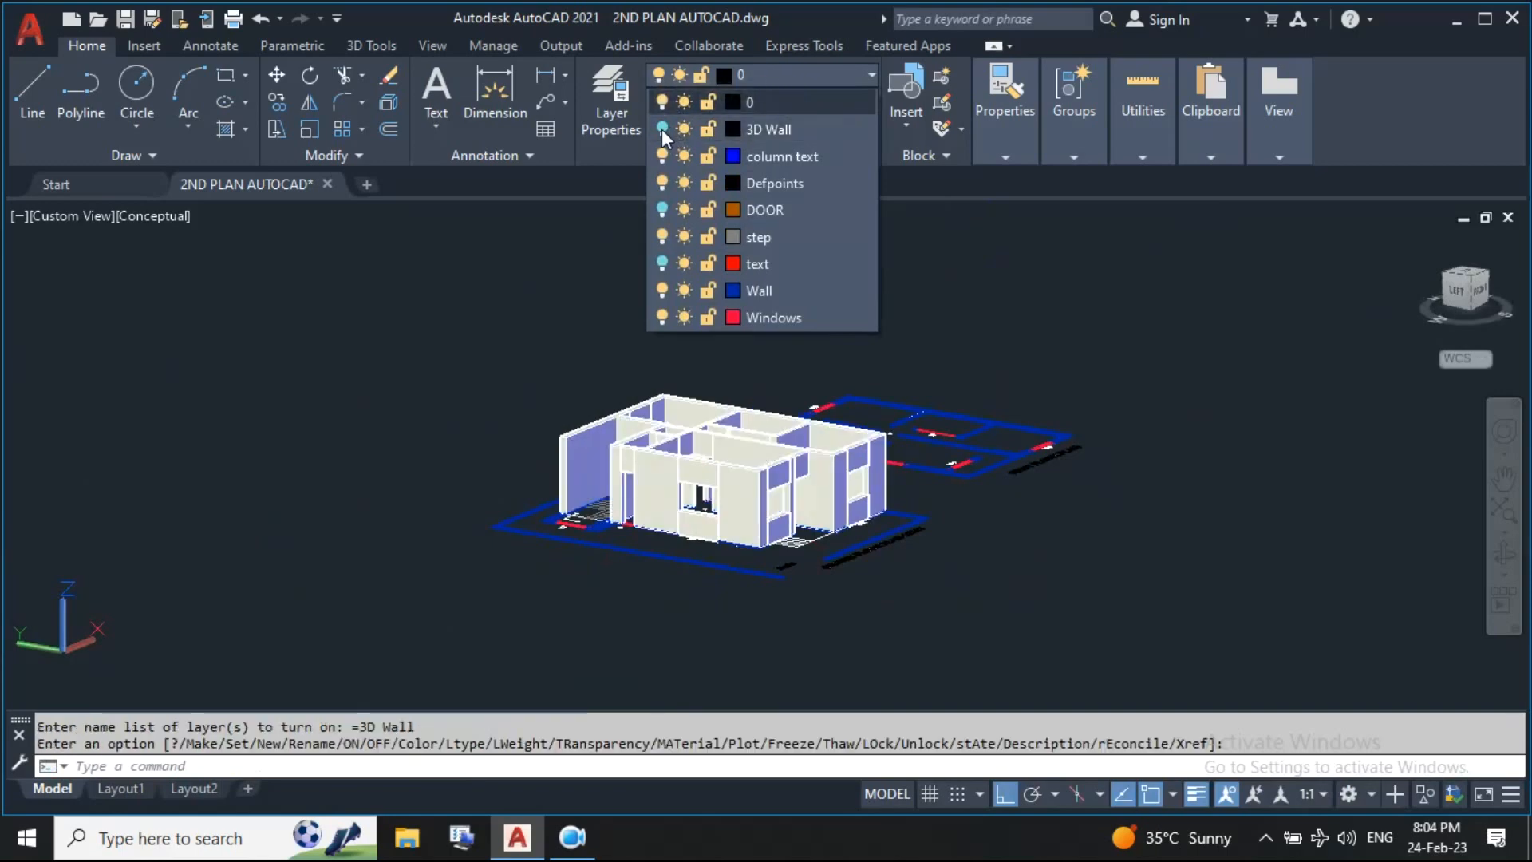
Draw a 1.35 high box below the opening of window V as its sill wall
{"action": "middle_click_drag", "start_coordinate": [885, 479], "coordinate": [878, 594], "text": "shift"}
{"action": "scroll", "coordinate": [663, 566], "scroll_direction": "up", "scroll_amount": 8}
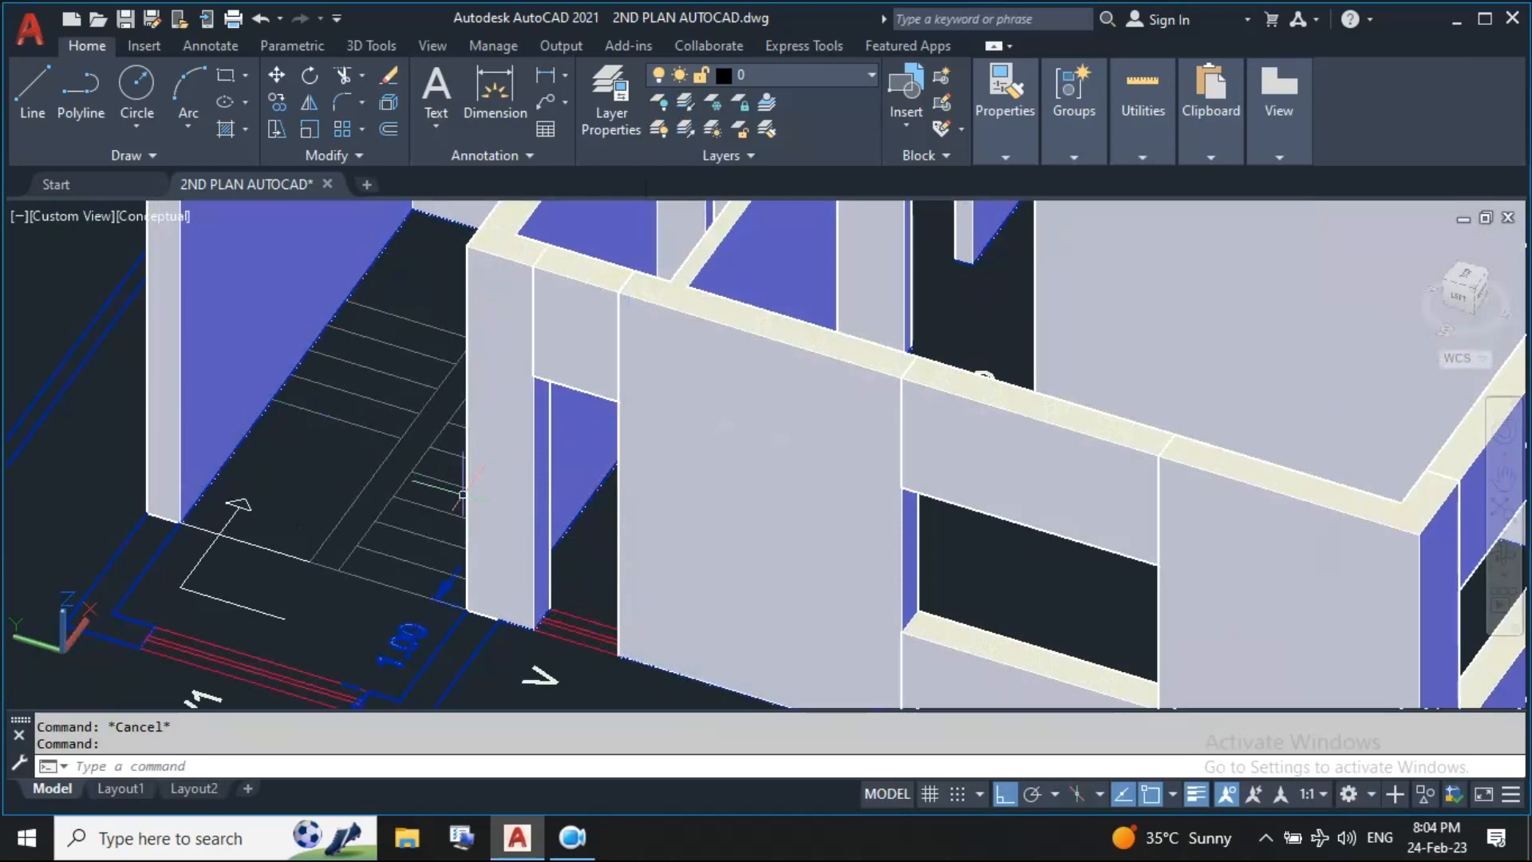
{"action": "mouse_move", "coordinate": [588, 621]}
{"action": "middle_mouse_down", "text": "shift"}
{"action": "mouse_move", "coordinate": [700, 645]}
{"action": "mouse_move", "coordinate": [659, 549]}
{"action": "middle_mouse_up", "text": "shift"}
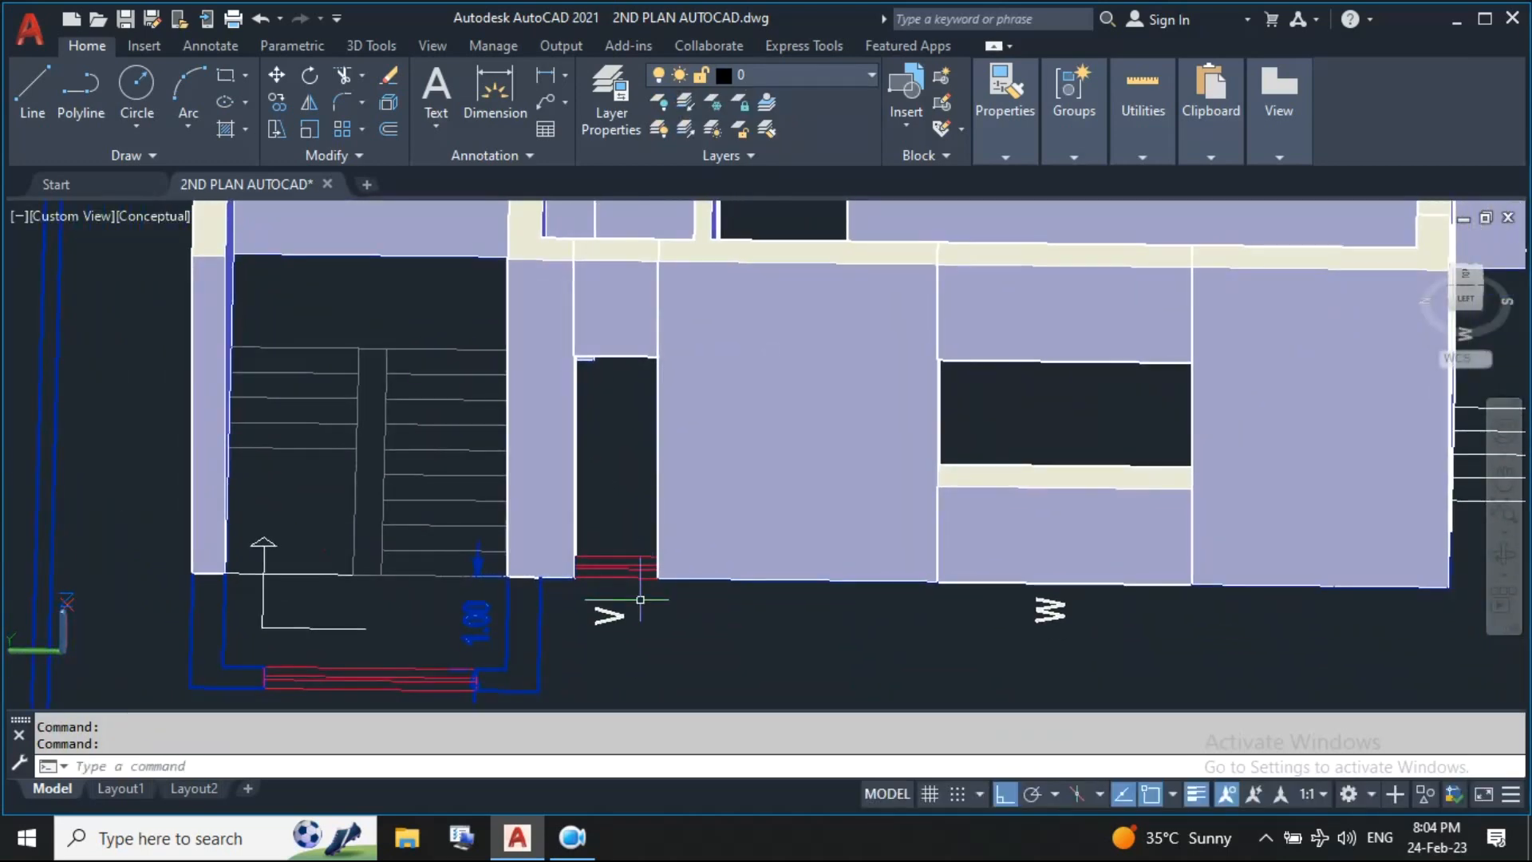
{"action": "left_click", "coordinate": [371, 46]}
{"action": "left_click", "coordinate": [108, 88]}
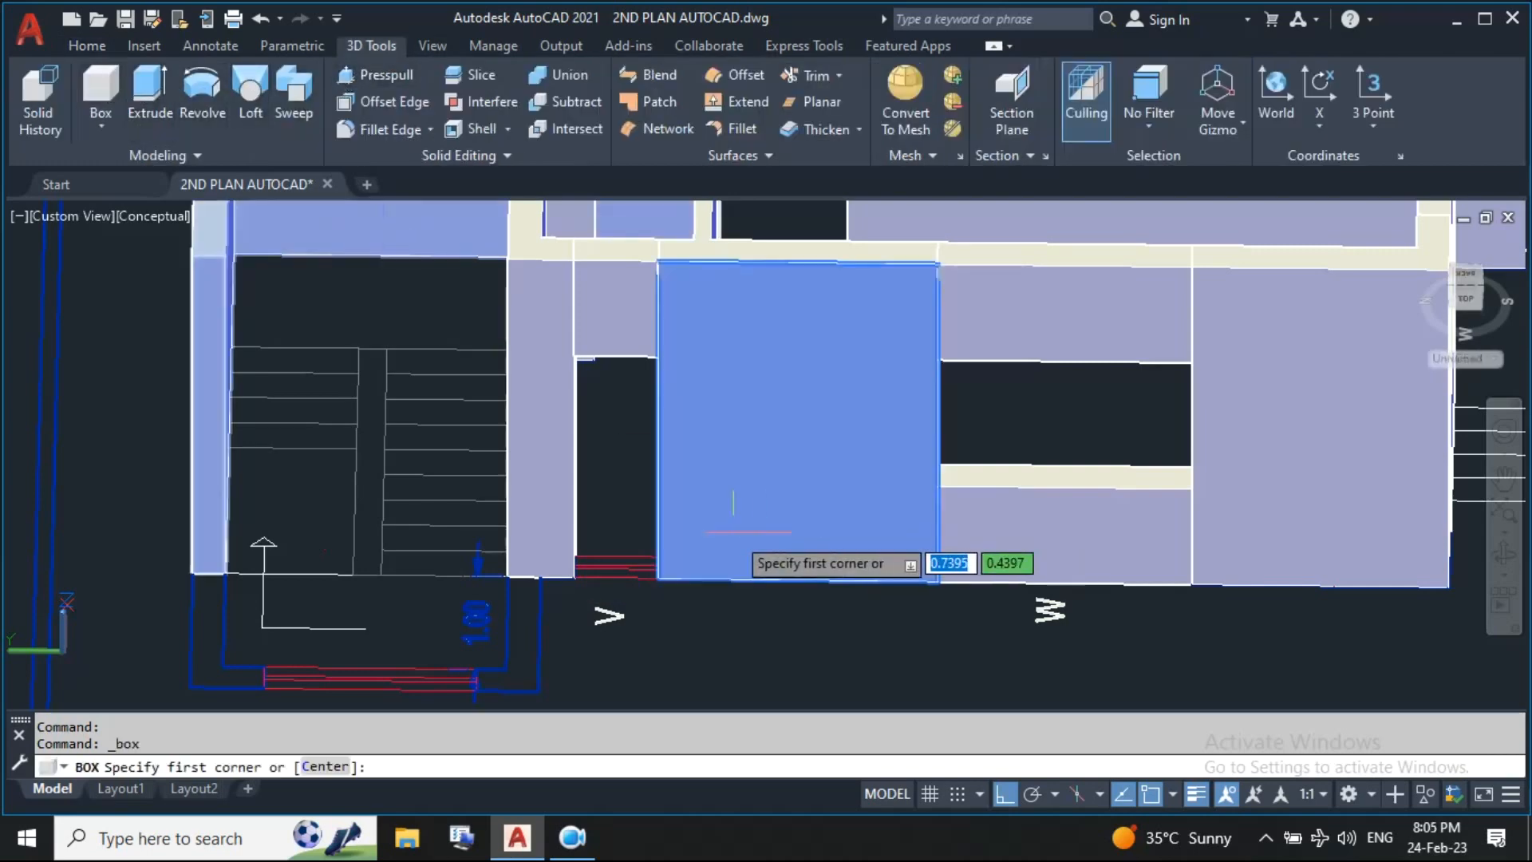
{"action": "scroll", "coordinate": [615, 565], "scroll_direction": "up", "scroll_amount": 3}
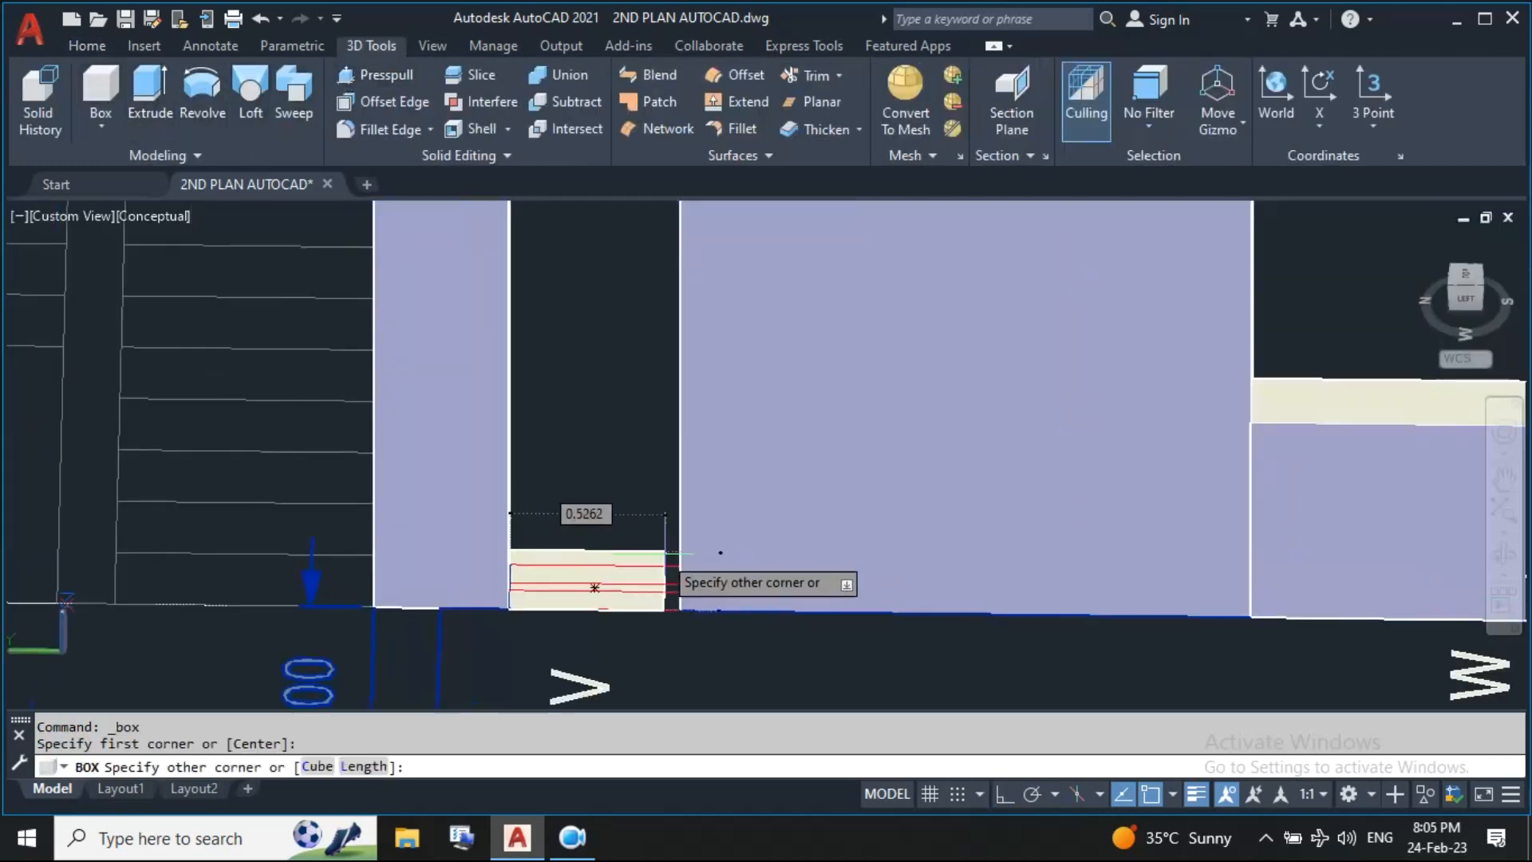
{"action": "left_click", "coordinate": [683, 567]}
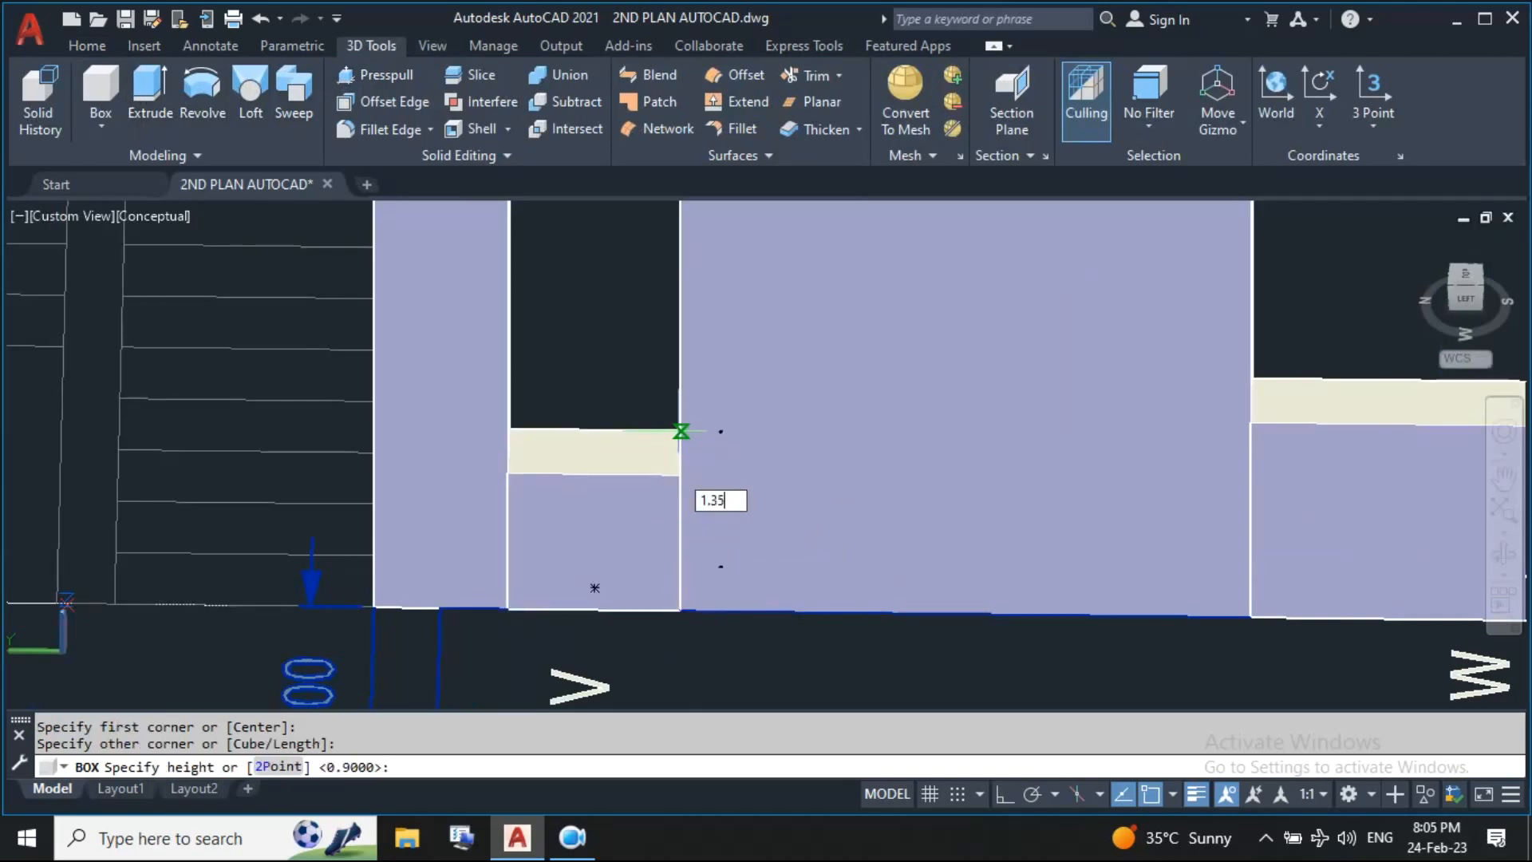
{"action": "type", "text": "1.35"}
{"action": "key", "text": "Return"}
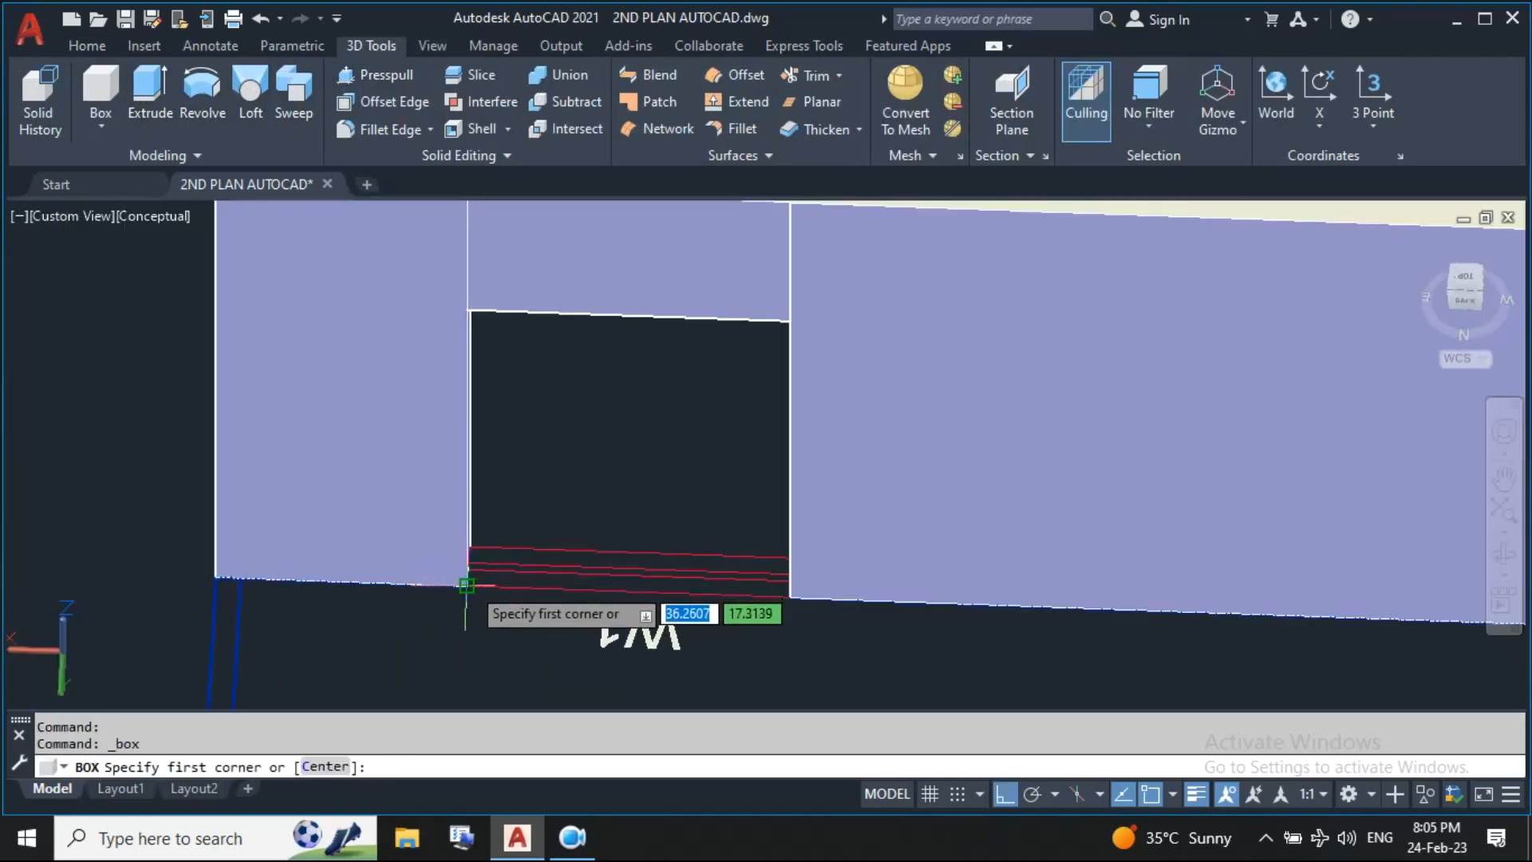
Draw a 1.35 high box across the footprint of the rear window W1 as its sill wall
{"action": "left_click", "coordinate": [467, 585]}
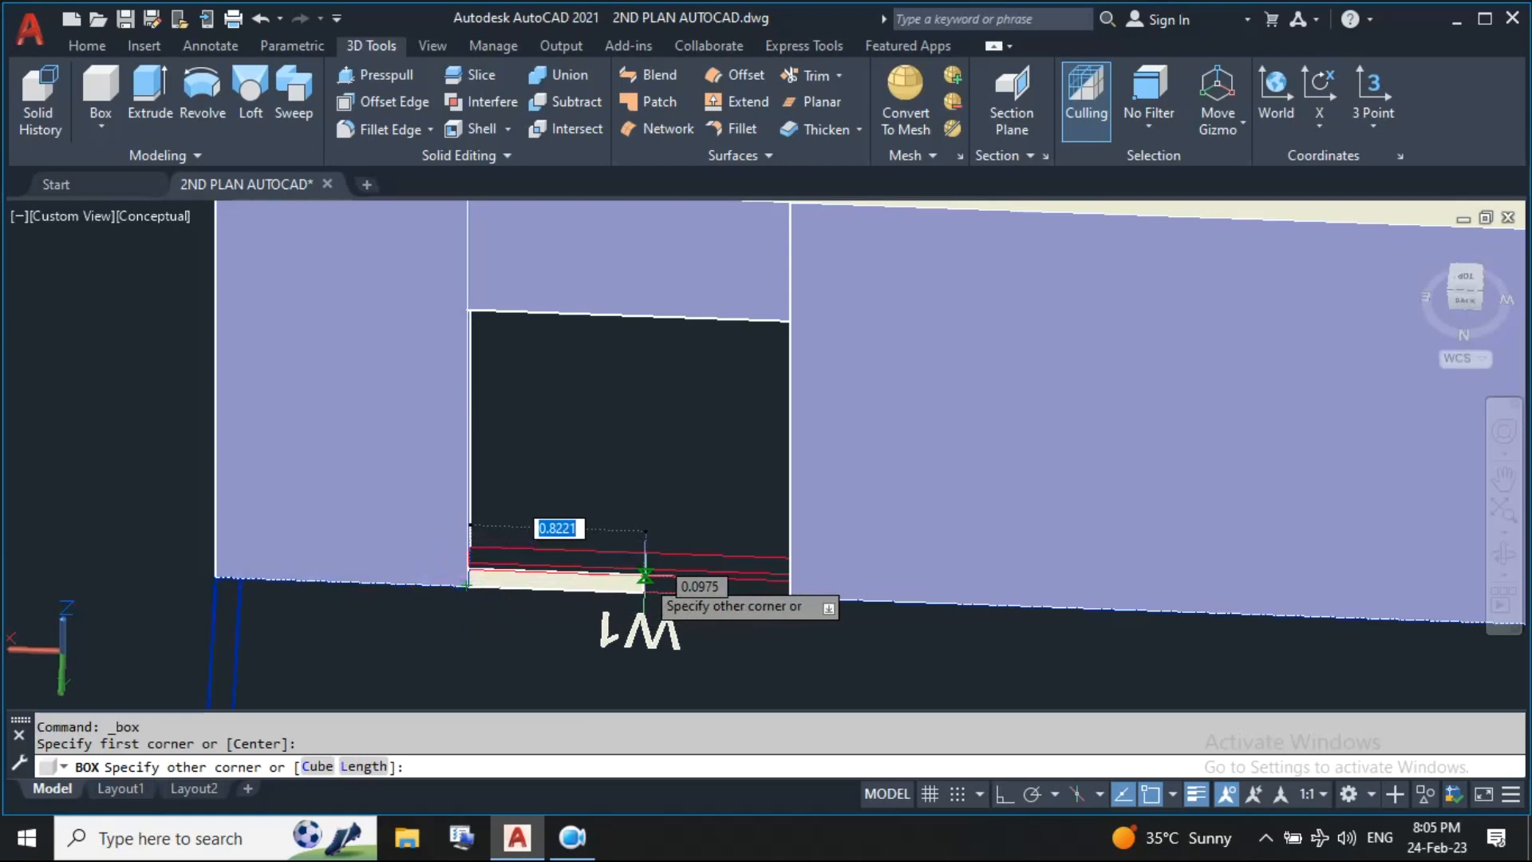
{"action": "middle_click_drag", "start_coordinate": [643, 574], "coordinate": [799, 559], "text": "shift"}
{"action": "left_click", "coordinate": [819, 556]}
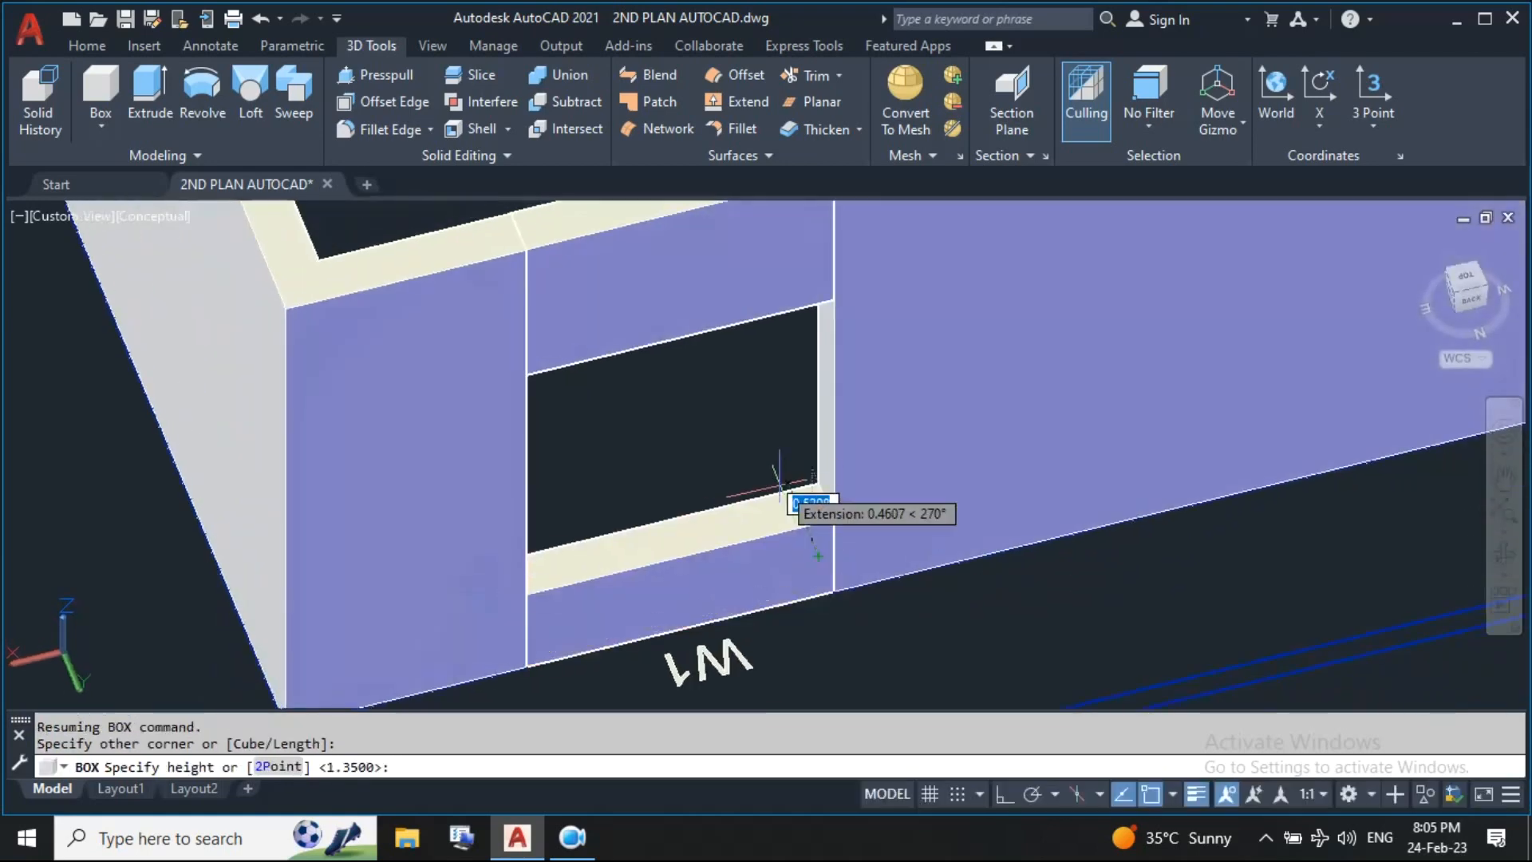
{"action": "key", "text": "Return"}
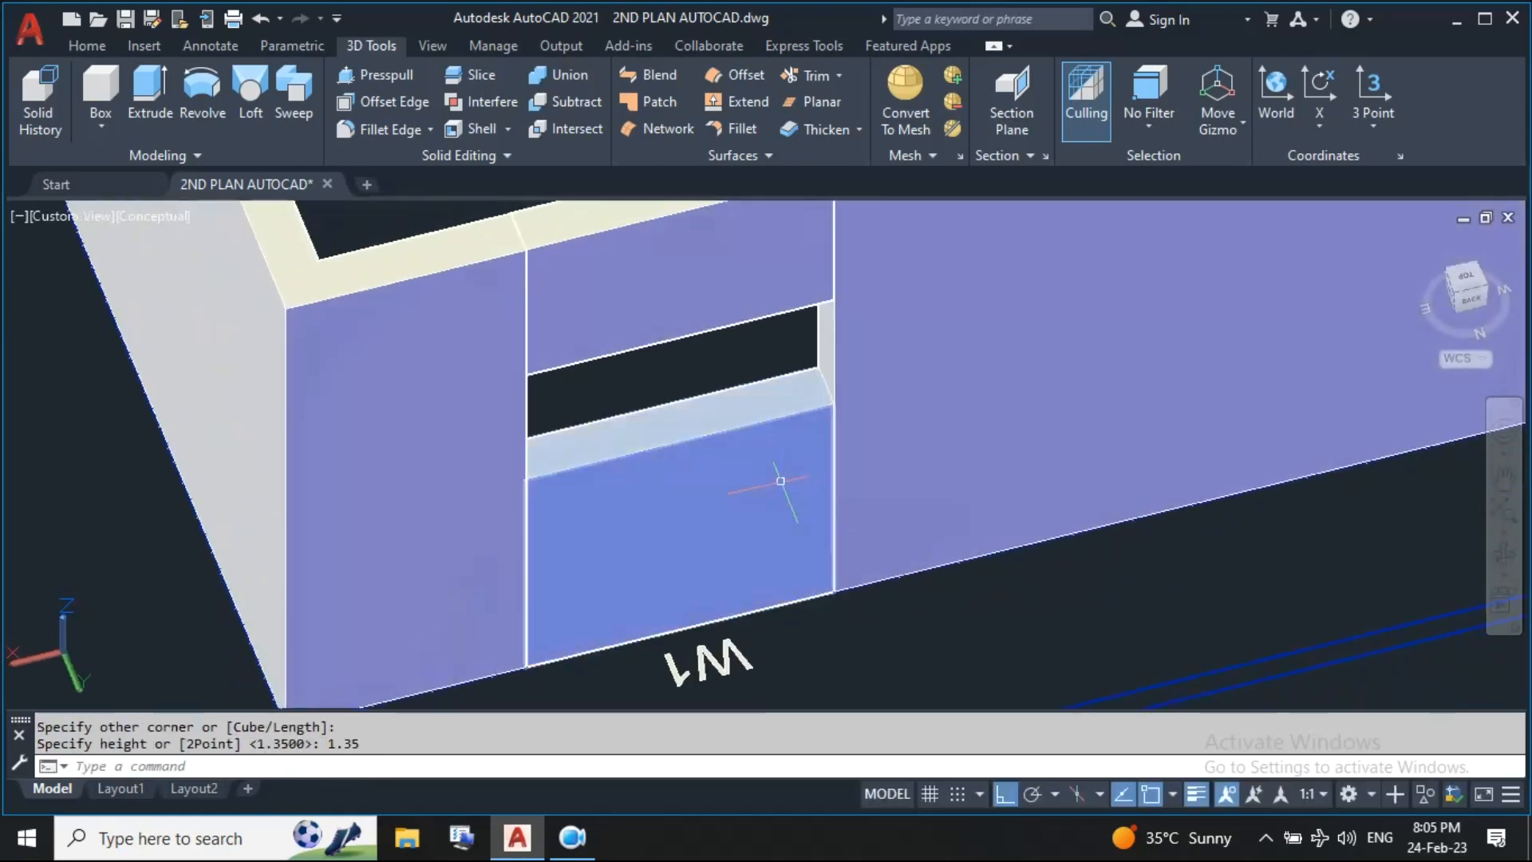
{"action": "scroll", "coordinate": [782, 495], "scroll_direction": "down", "scroll_amount": 5}
{"action": "middle_click_drag", "start_coordinate": [782, 495], "coordinate": [530, 432], "text": "shift"}
{"action": "scroll", "coordinate": [530, 431], "scroll_direction": "down", "scroll_amount": 8}
{"action": "scroll", "coordinate": [577, 433], "scroll_direction": "up", "scroll_amount": 6}
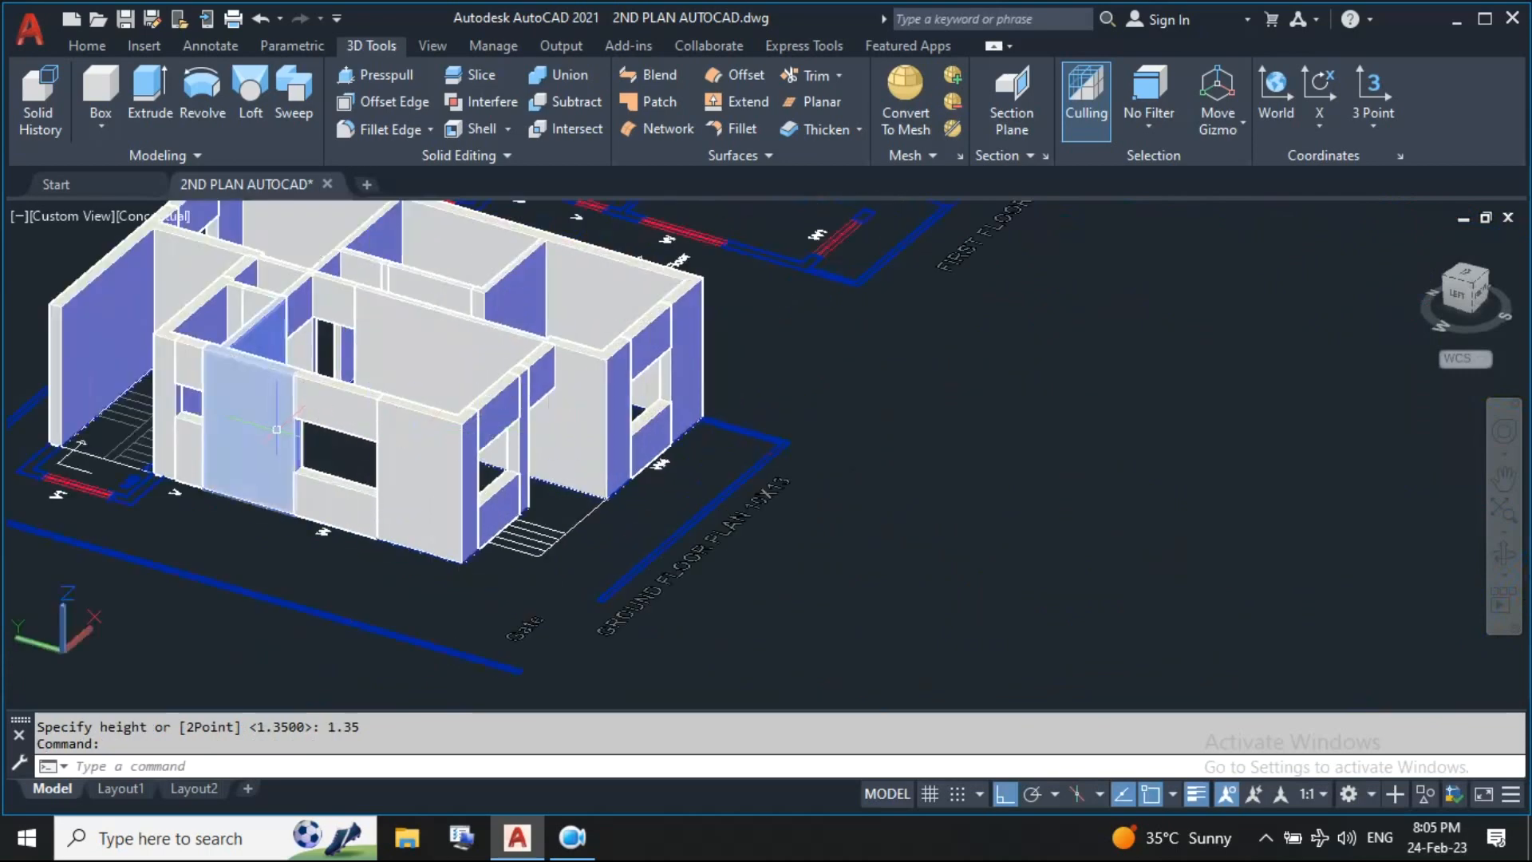
Union the ground floor wall solids and their lintels, including the front window's sill wall, into one solid
{"action": "middle_click_drag", "start_coordinate": [543, 443], "coordinate": [794, 542], "text": "shift"}
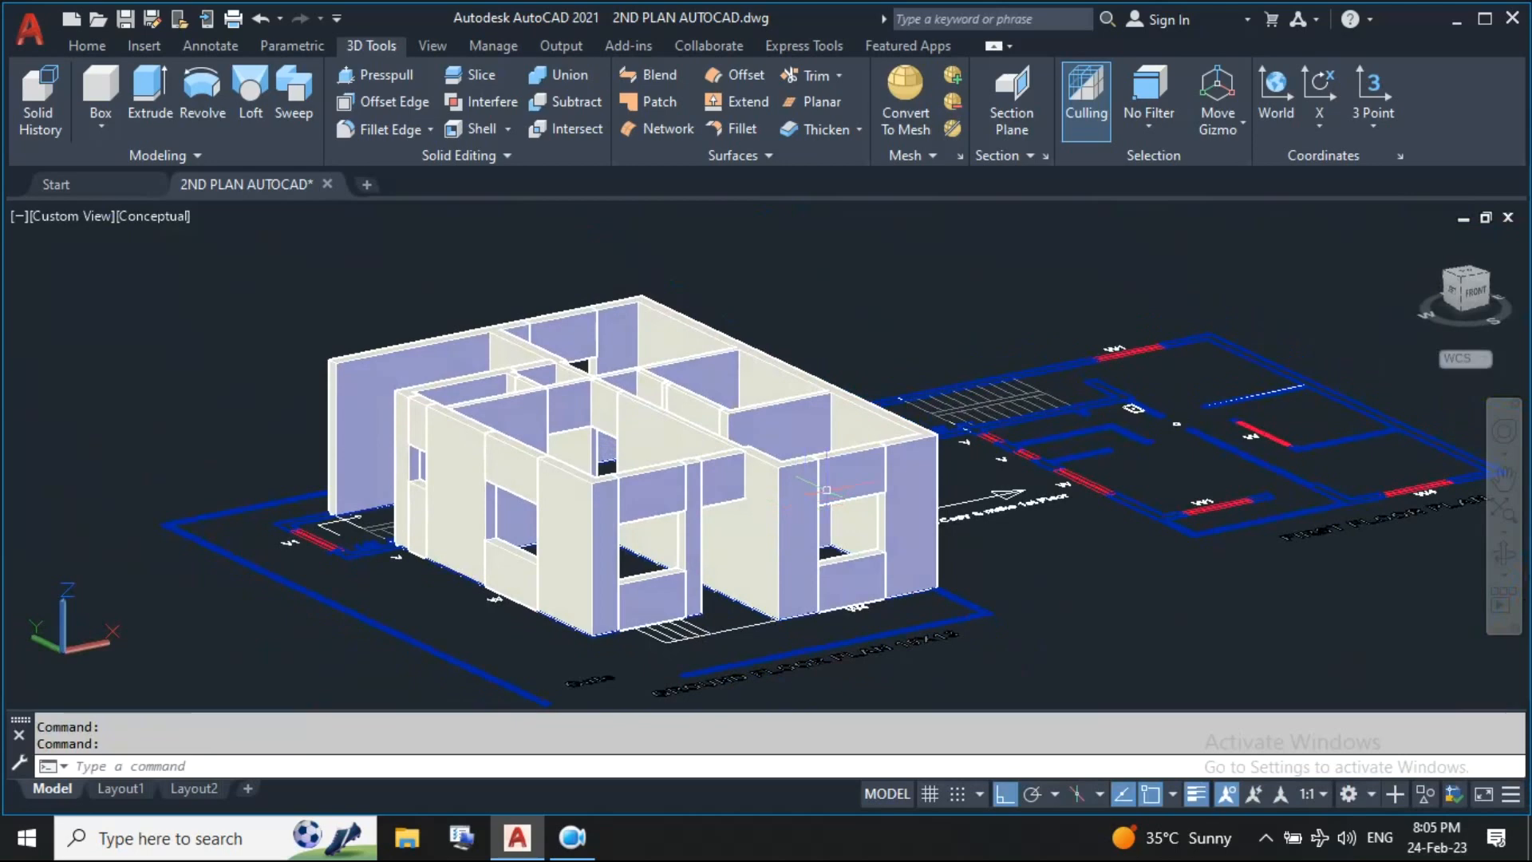
{"action": "middle_click_drag", "start_coordinate": [641, 497], "coordinate": [633, 459]}
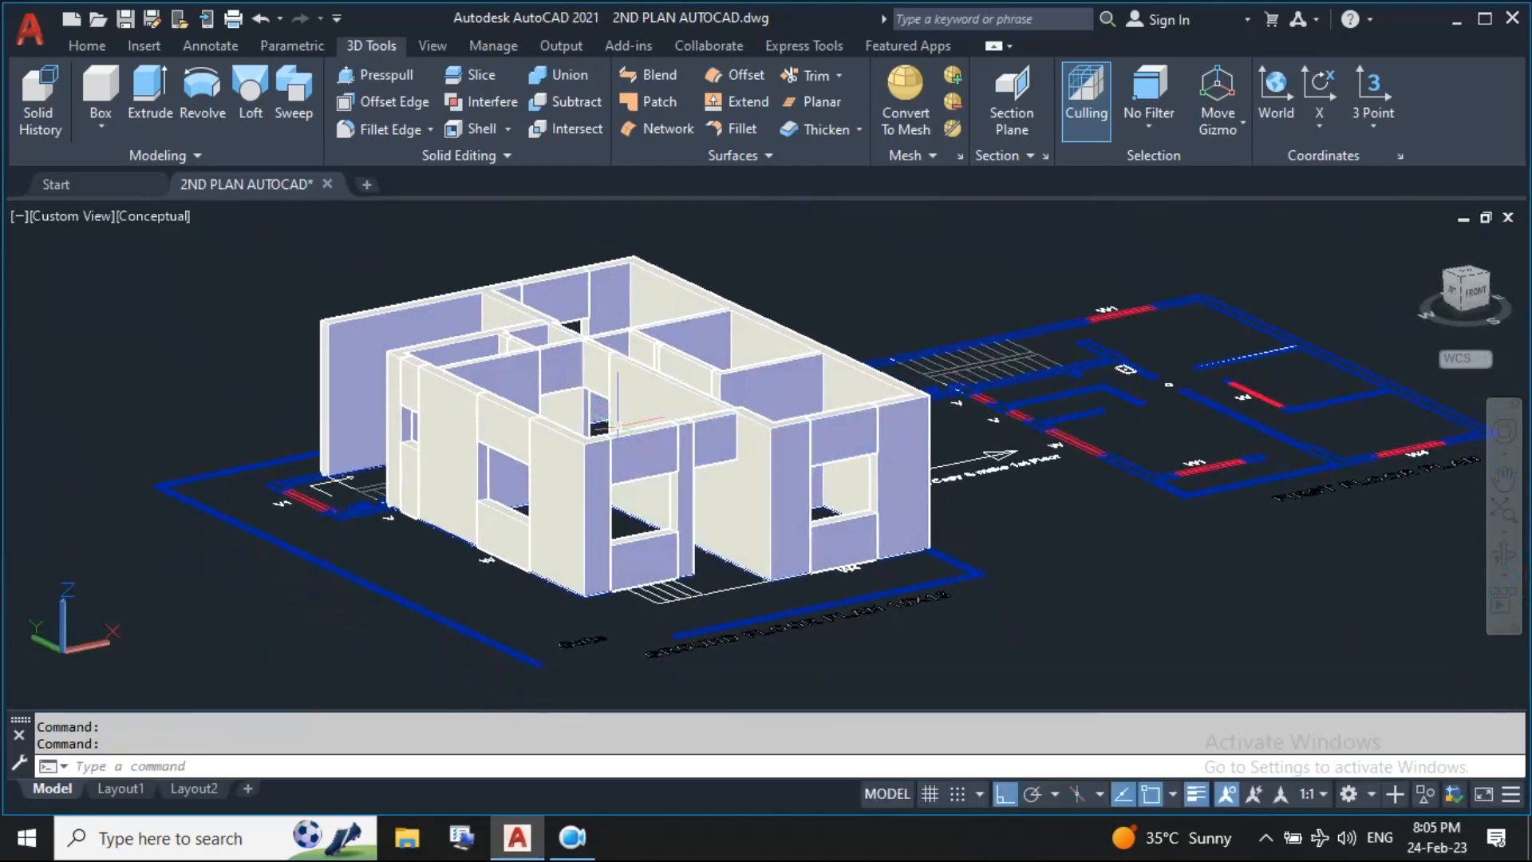
{"action": "left_click", "coordinate": [567, 73]}
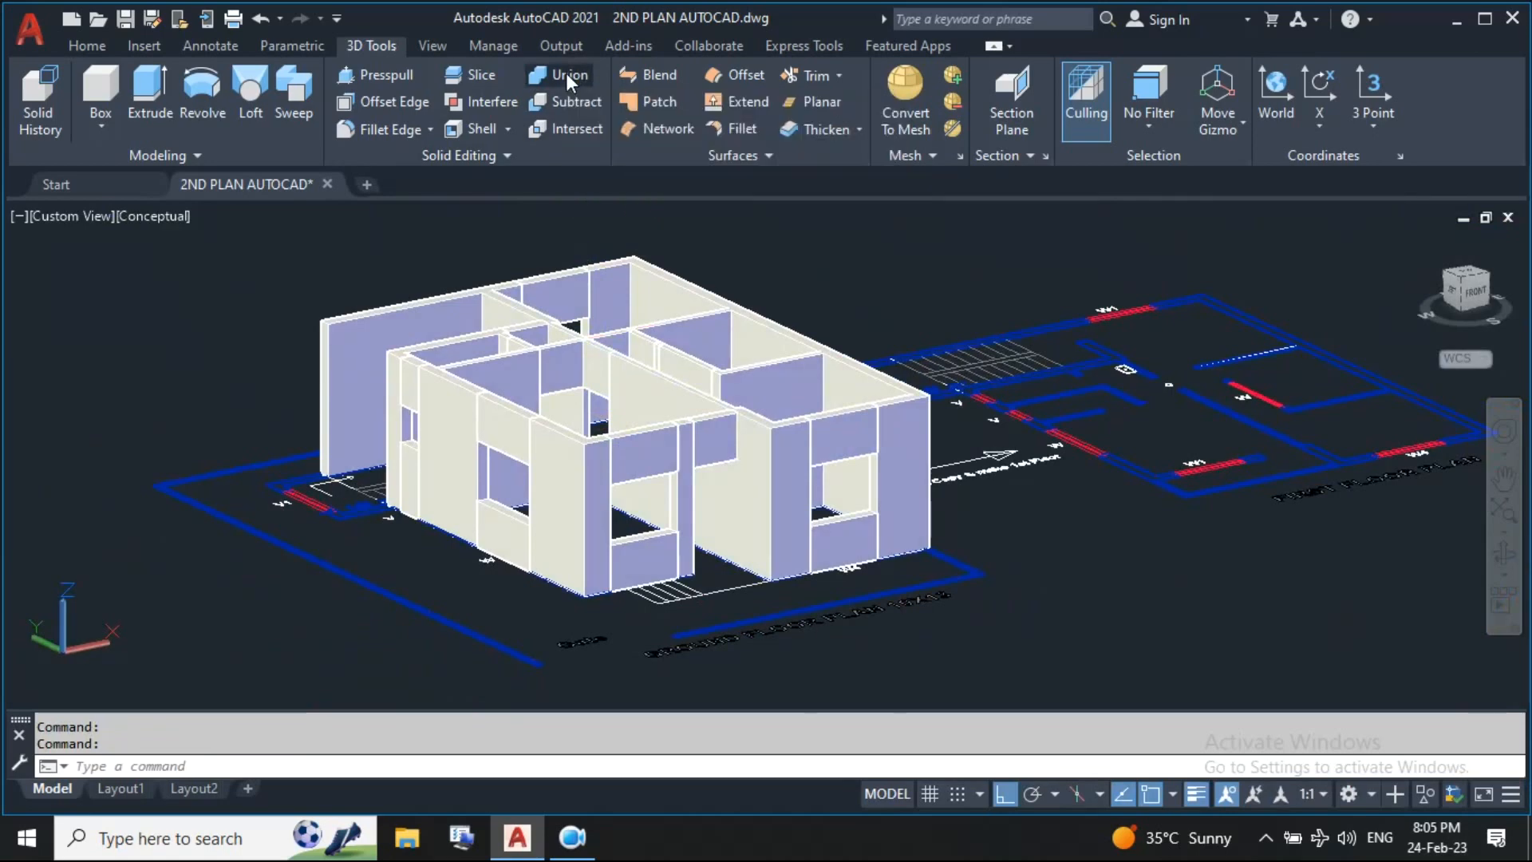
{"action": "left_click", "coordinate": [583, 452]}
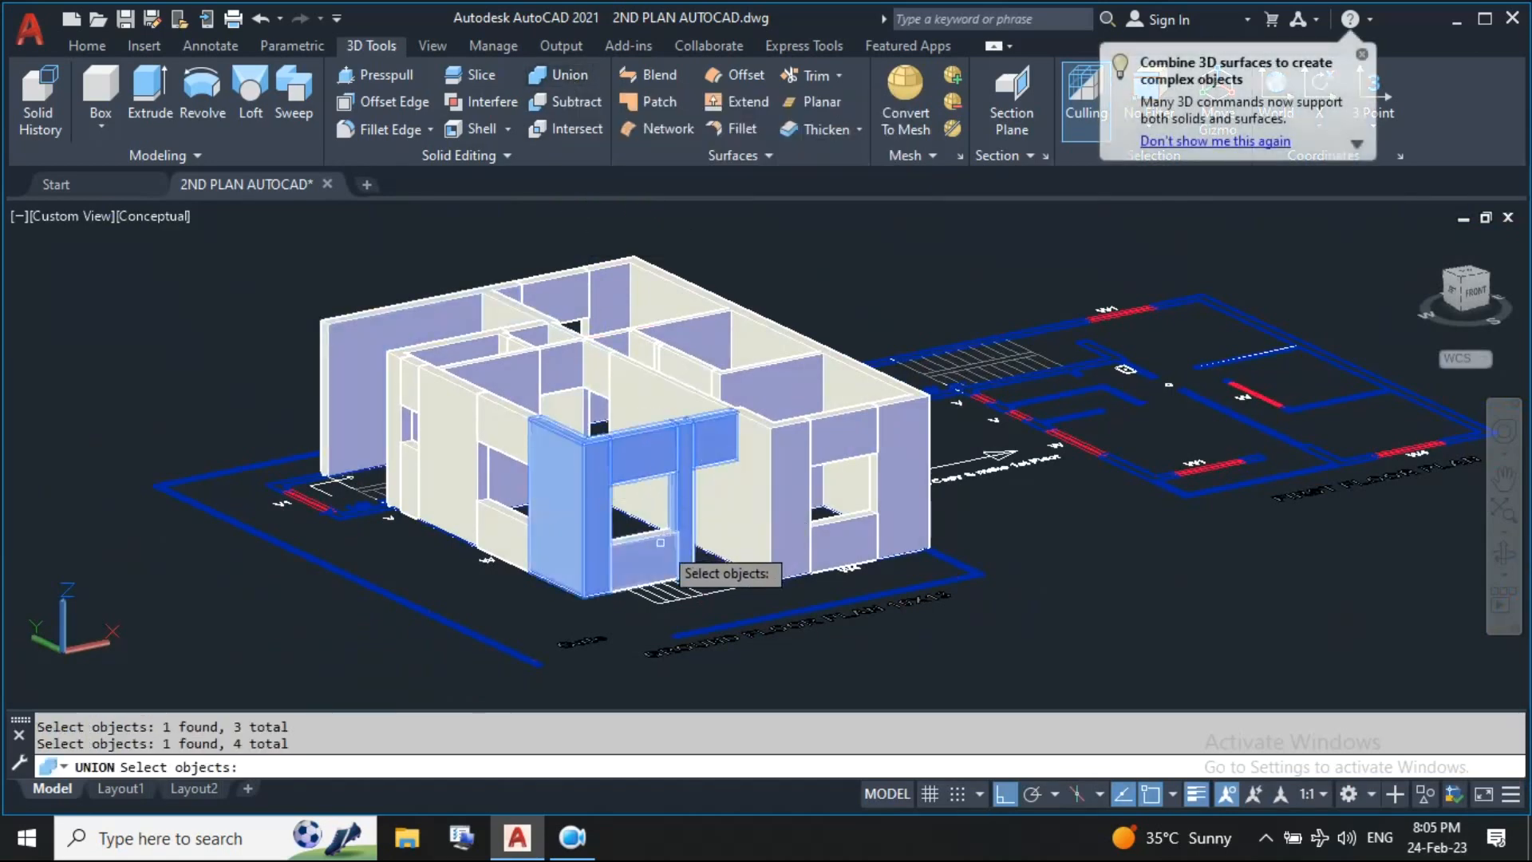
{"action": "middle_click_drag", "start_coordinate": [763, 432], "coordinate": [854, 471], "text": "shift"}
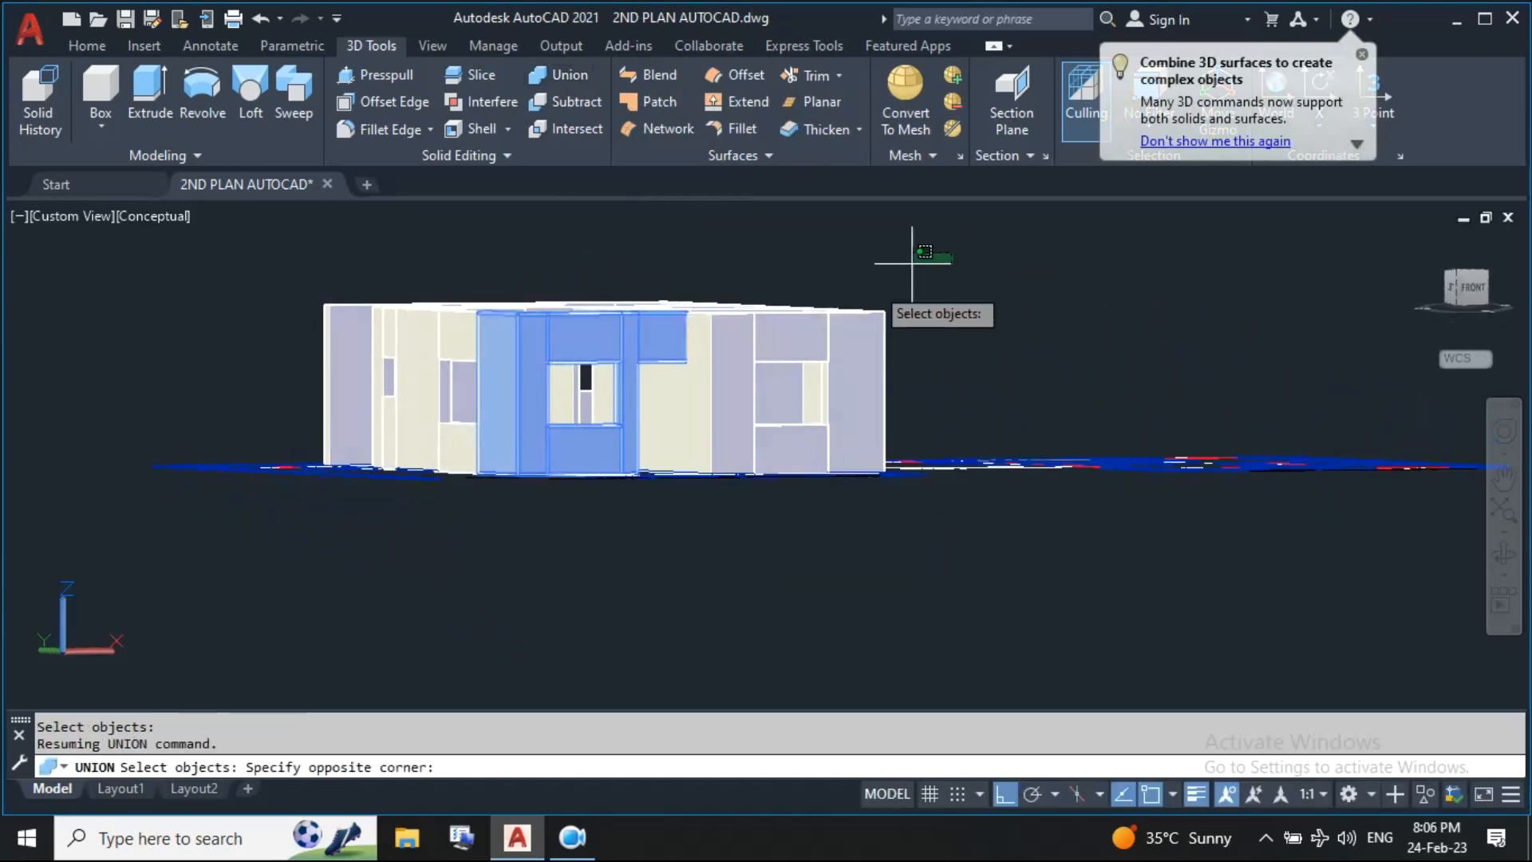
{"action": "left_click", "coordinate": [308, 348]}
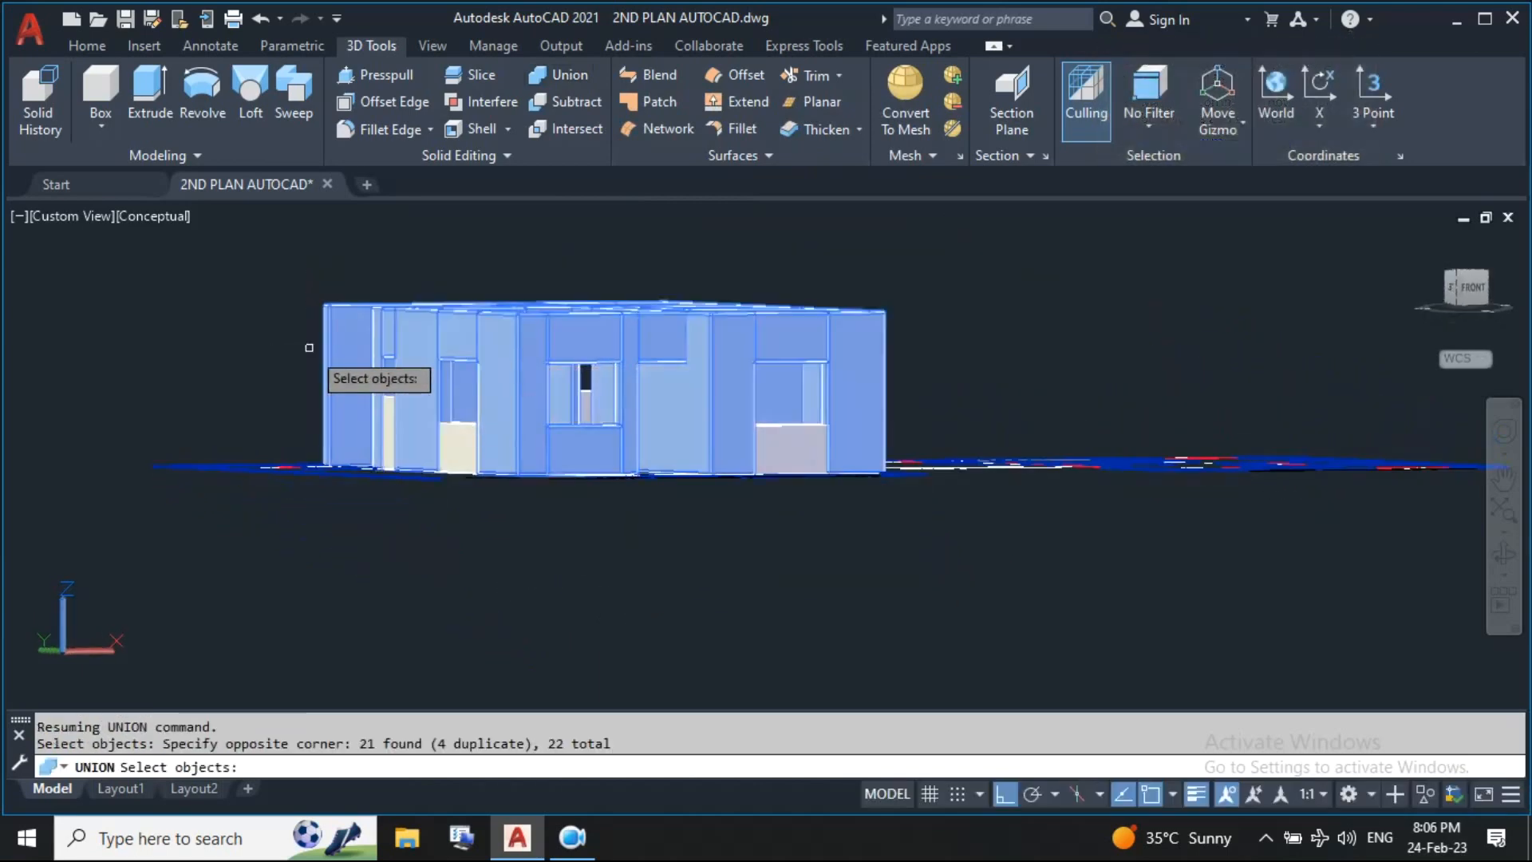
{"action": "key", "text": "Return"}
{"action": "middle_click_drag", "start_coordinate": [730, 340], "coordinate": [574, 459], "text": "shift"}
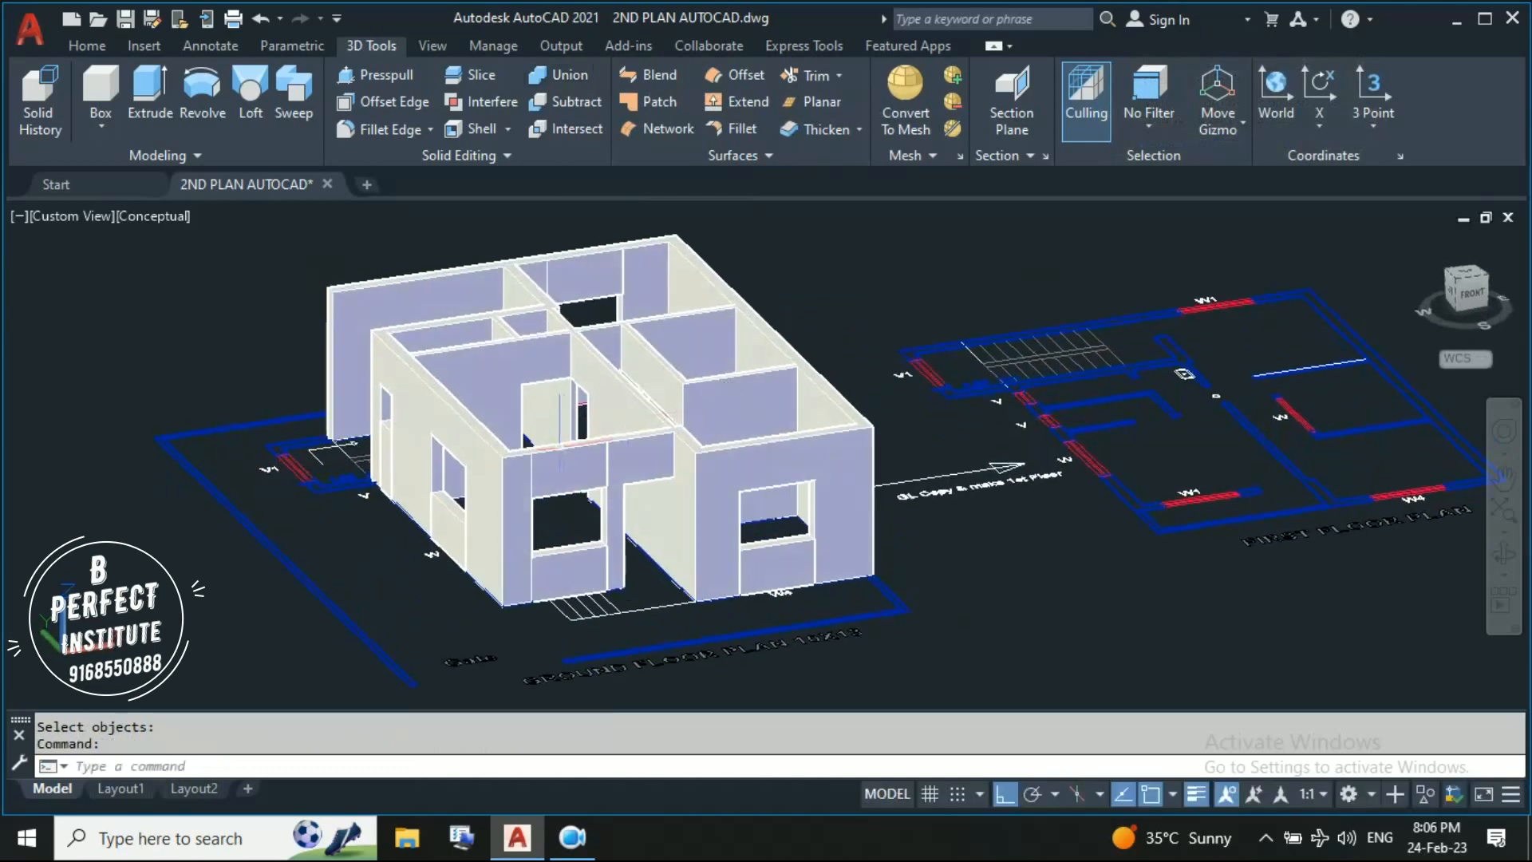
Union the merged walls with the remaining sill walls at windows W4, W, V and the inner window
{"action": "left_click", "coordinate": [559, 75]}
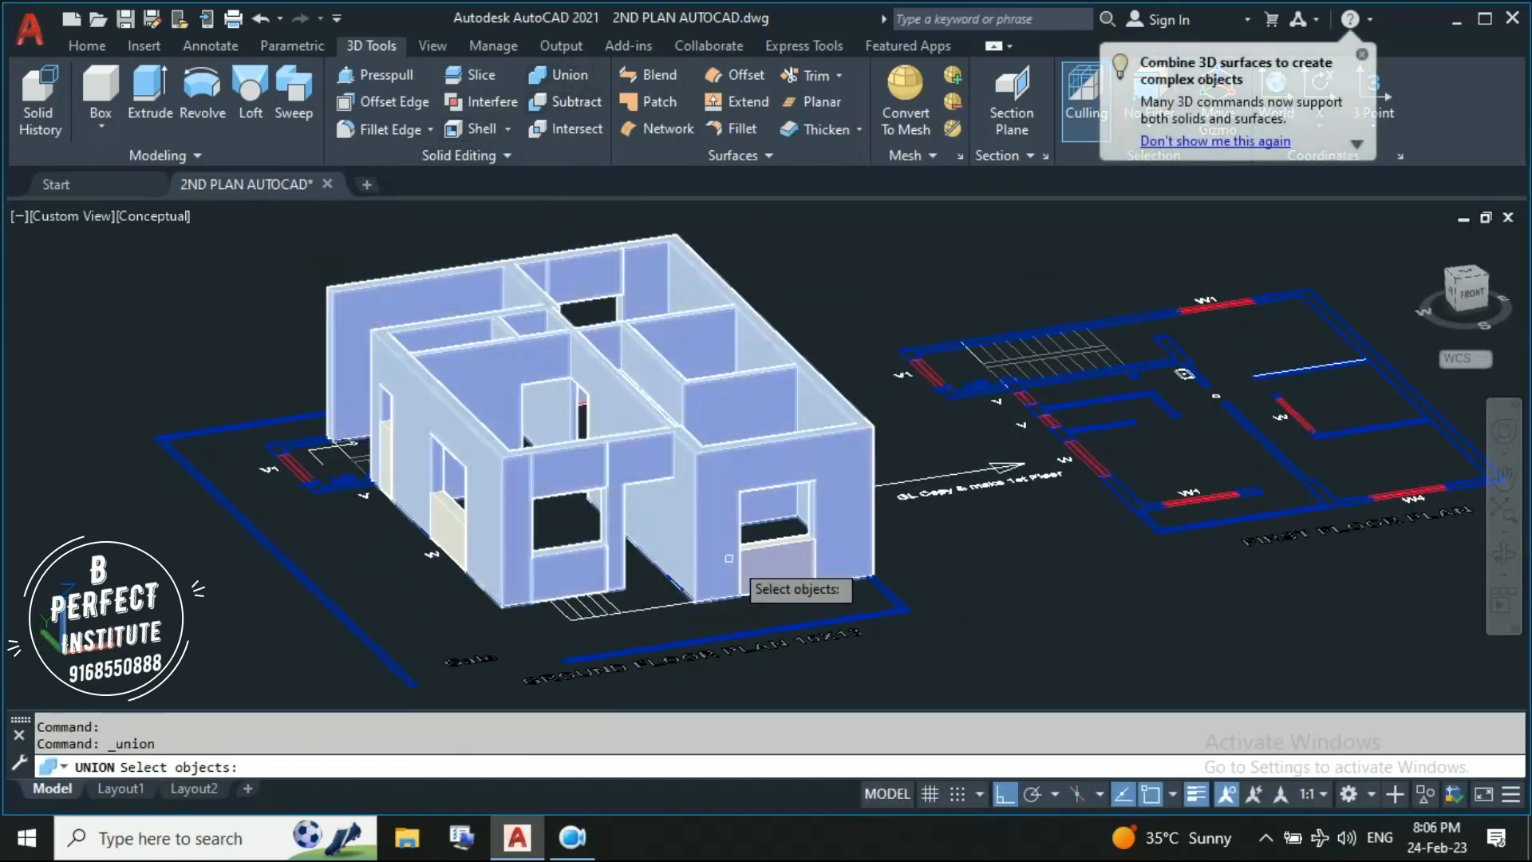
{"action": "left_click", "coordinate": [664, 558]}
{"action": "left_click", "coordinate": [726, 499]}
{"action": "middle_click_drag", "start_coordinate": [726, 500], "coordinate": [773, 636], "text": "shift"}
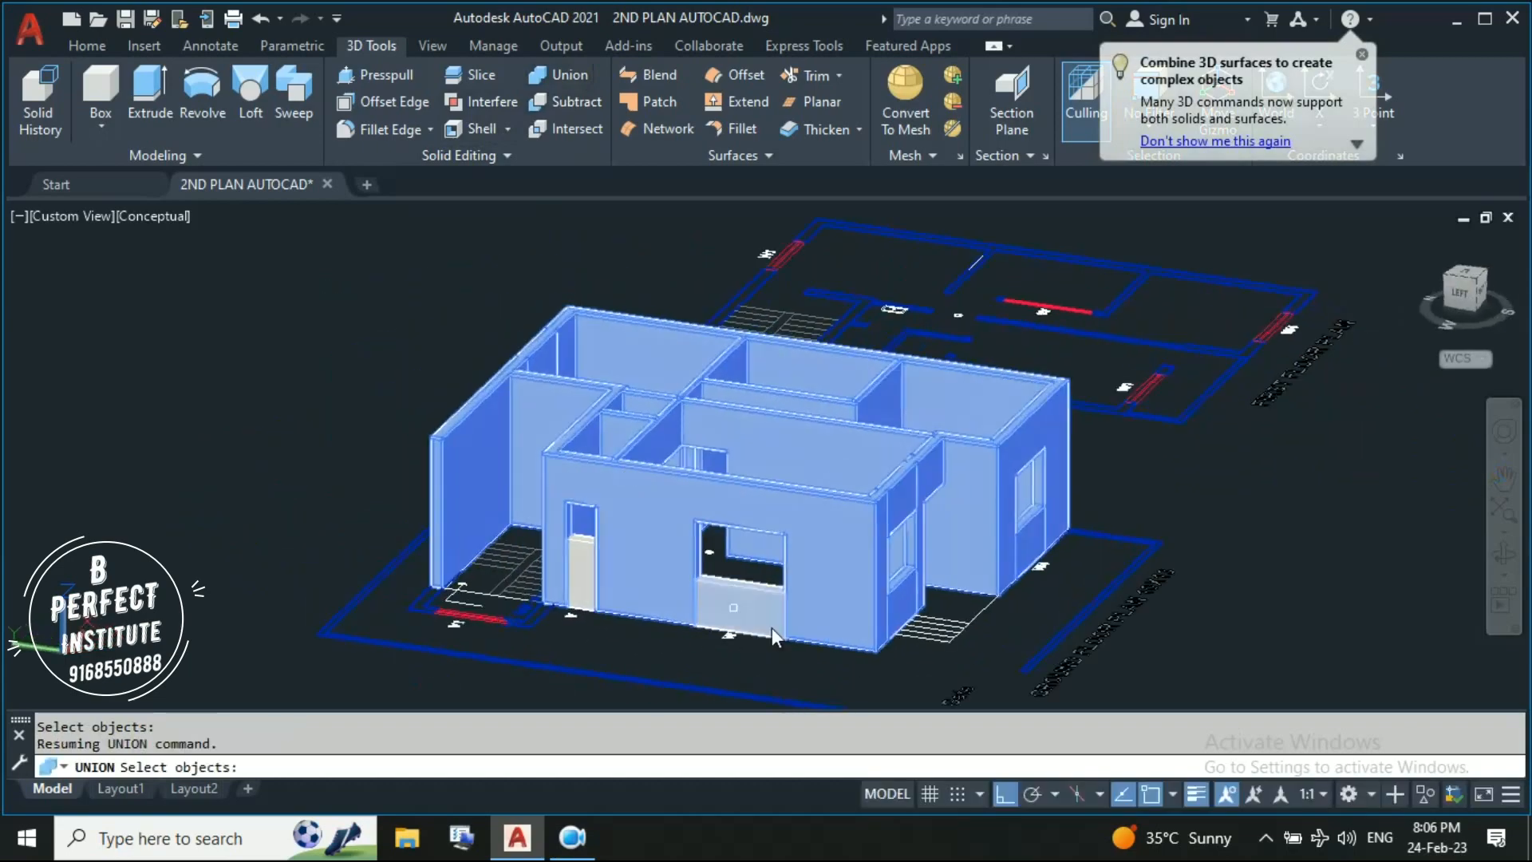
{"action": "middle_click_drag", "start_coordinate": [551, 539], "coordinate": [1082, 601], "text": "shift"}
{"action": "scroll", "coordinate": [1081, 601], "scroll_direction": "up", "scroll_amount": 2}
{"action": "left_click", "coordinate": [1002, 596]}
{"action": "scroll", "coordinate": [625, 521], "scroll_direction": "down", "scroll_amount": 5}
{"action": "middle_click_drag", "start_coordinate": [630, 531], "coordinate": [687, 403], "text": "shift"}
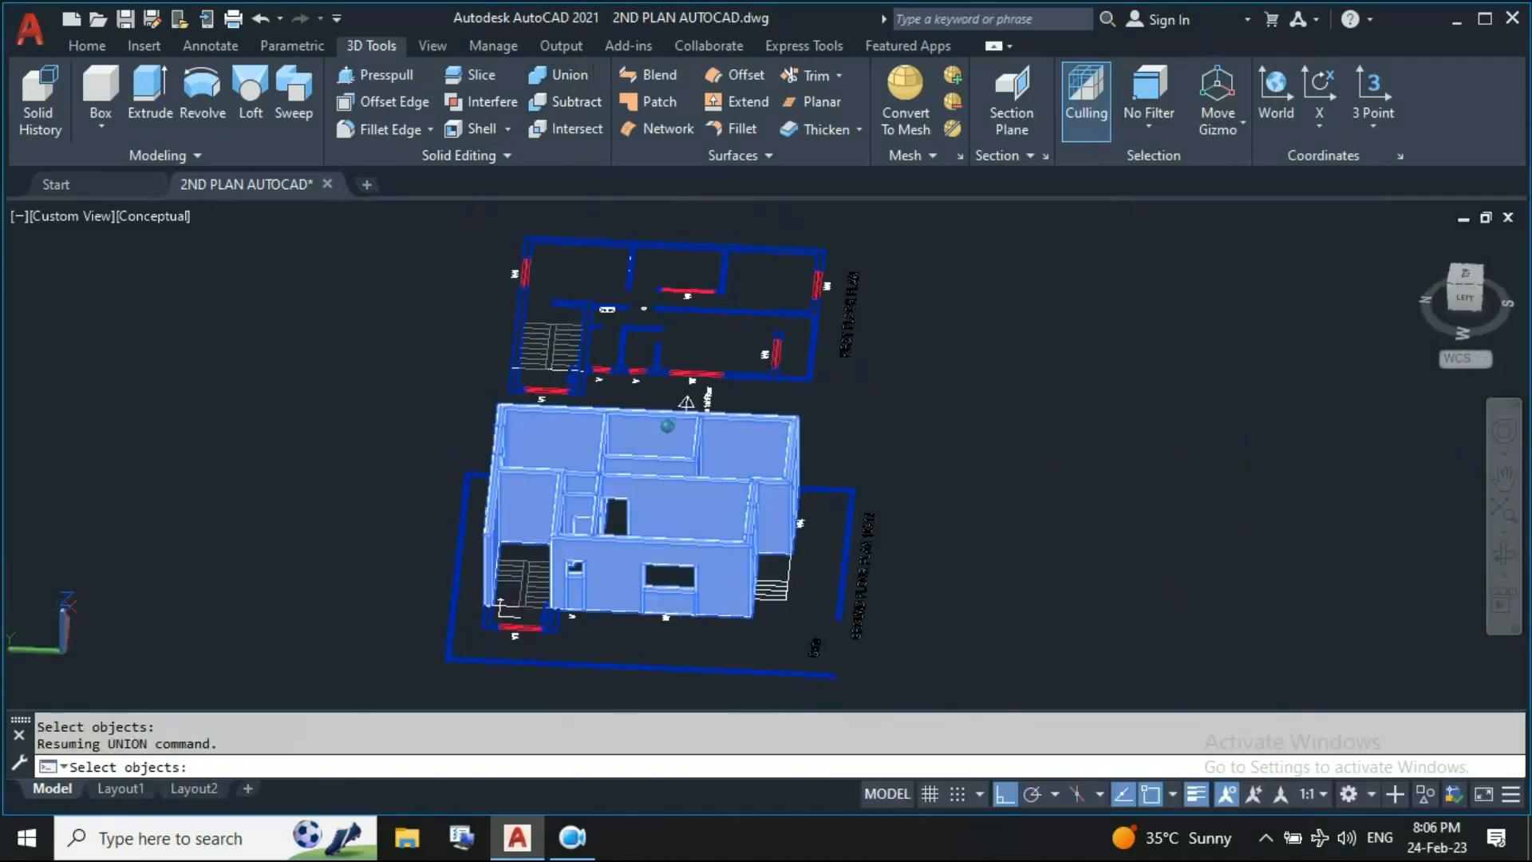
{"action": "scroll", "coordinate": [708, 576], "scroll_direction": "up", "scroll_amount": 4}
{"action": "middle_click_drag", "start_coordinate": [708, 576], "coordinate": [571, 474], "text": "shift"}
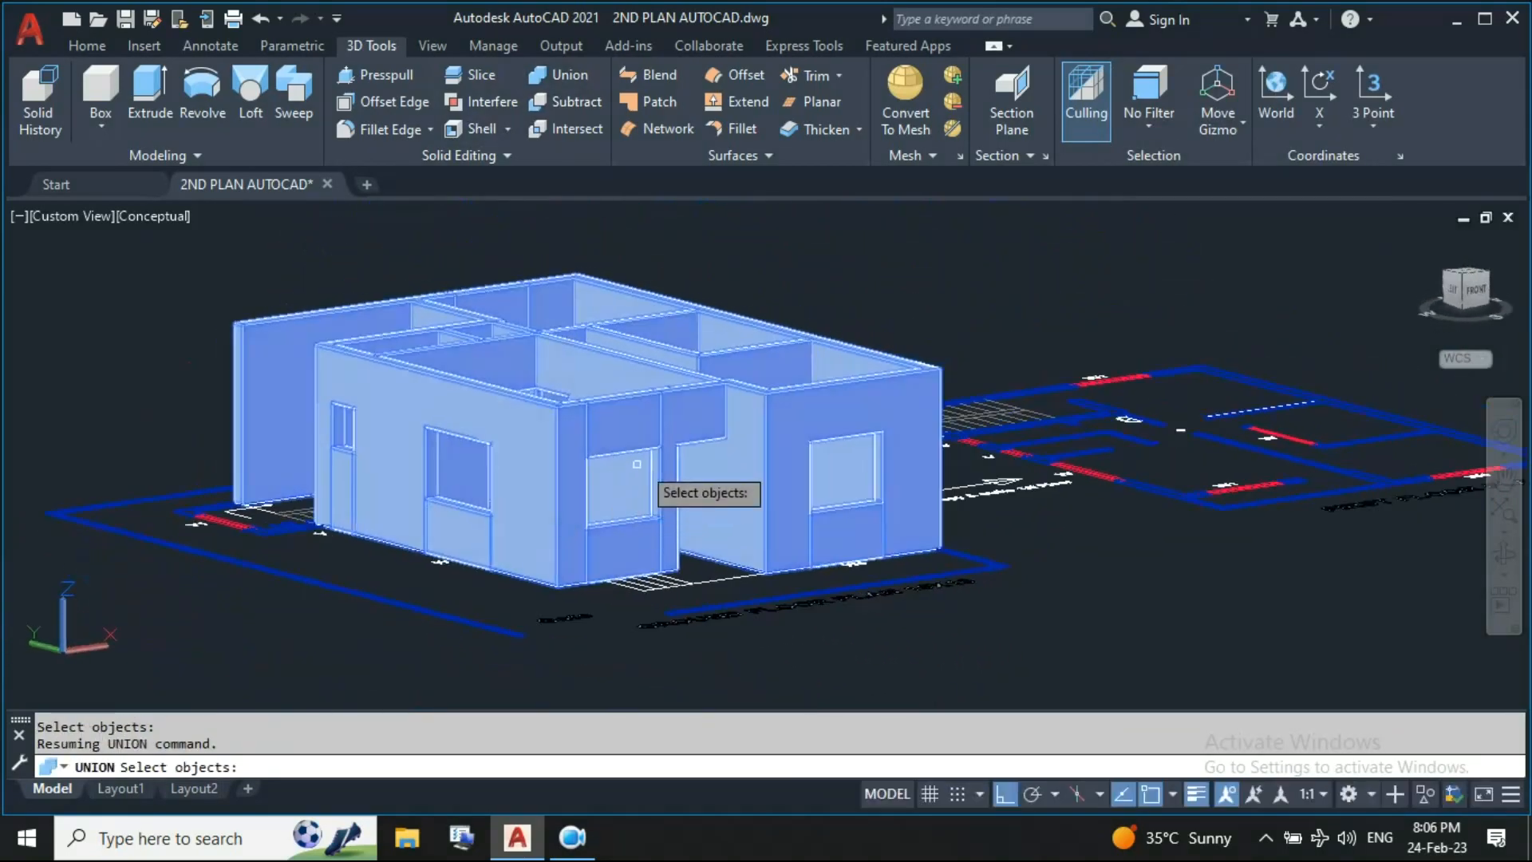
{"action": "middle_click_drag", "start_coordinate": [625, 399], "coordinate": [511, 590], "text": "shift"}
{"action": "scroll", "coordinate": [495, 615], "scroll_direction": "up", "scroll_amount": 4}
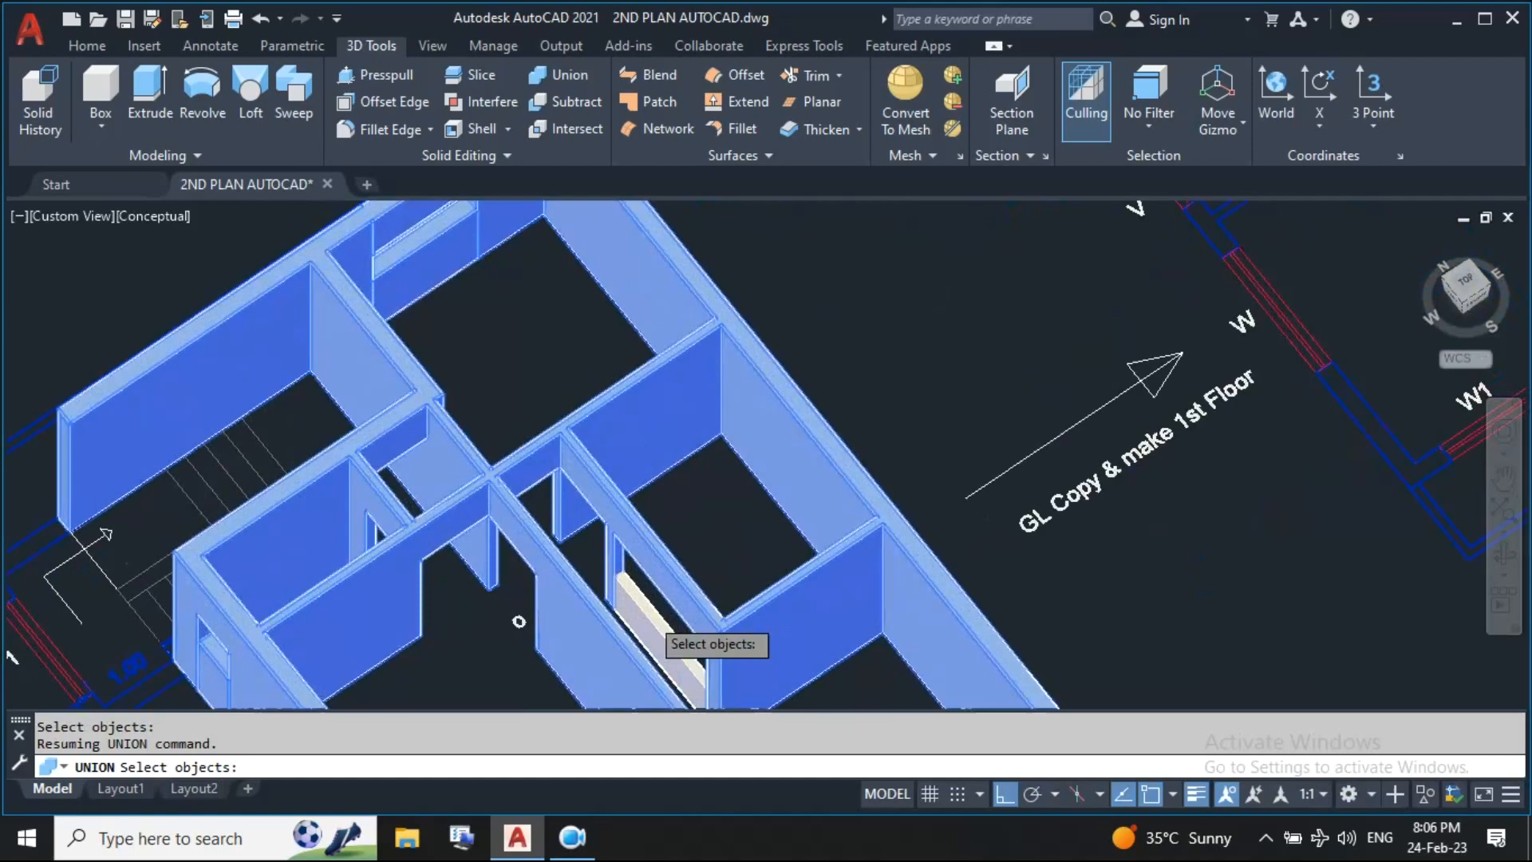
{"action": "scroll", "coordinate": [645, 603], "scroll_direction": "down", "scroll_amount": 5}
{"action": "middle_click_drag", "start_coordinate": [654, 583], "coordinate": [579, 459], "text": "shift"}
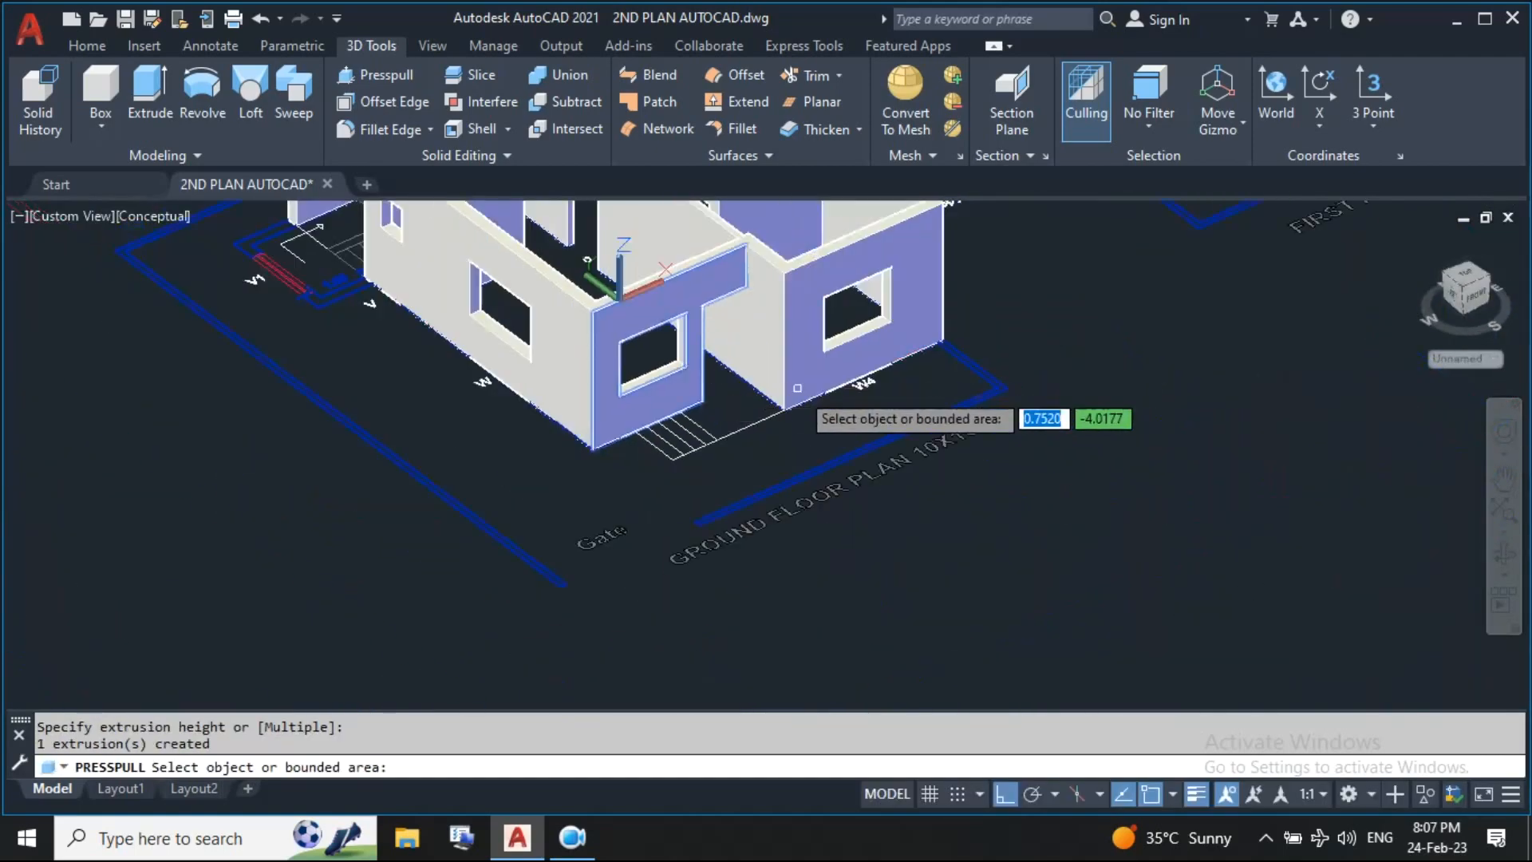
Copy the merged ground floor wall solid from its outer base corner near W4 onto the matching corner of the first floor plan
{"action": "scroll", "coordinate": [825, 439], "scroll_direction": "down", "scroll_amount": 8}
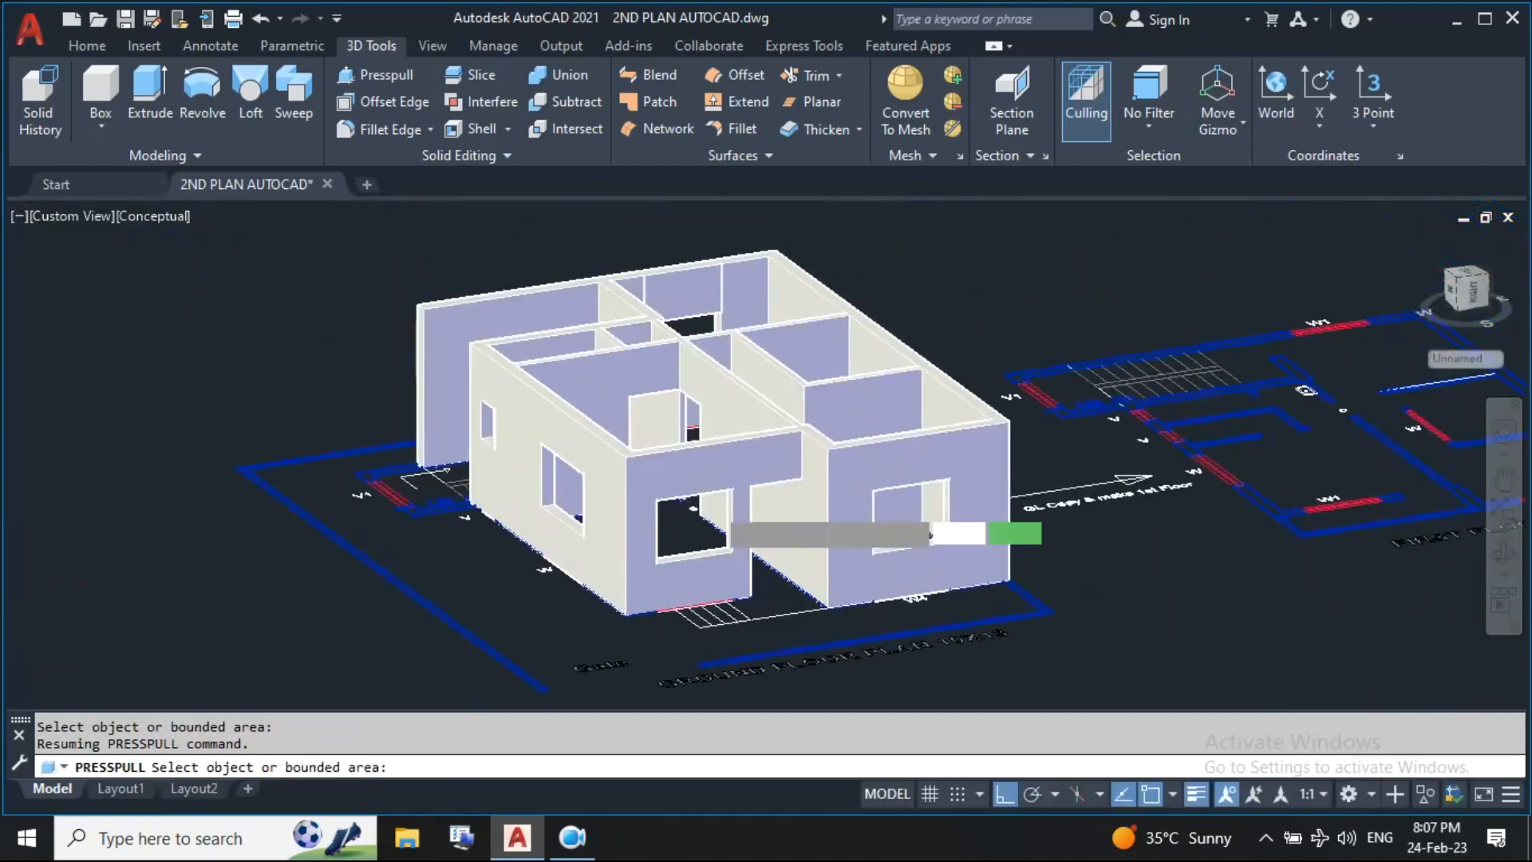
{"action": "middle_click_drag", "start_coordinate": [866, 526], "coordinate": [831, 444], "text": "shift"}
{"action": "scroll", "coordinate": [833, 441], "scroll_direction": "up", "scroll_amount": 5}
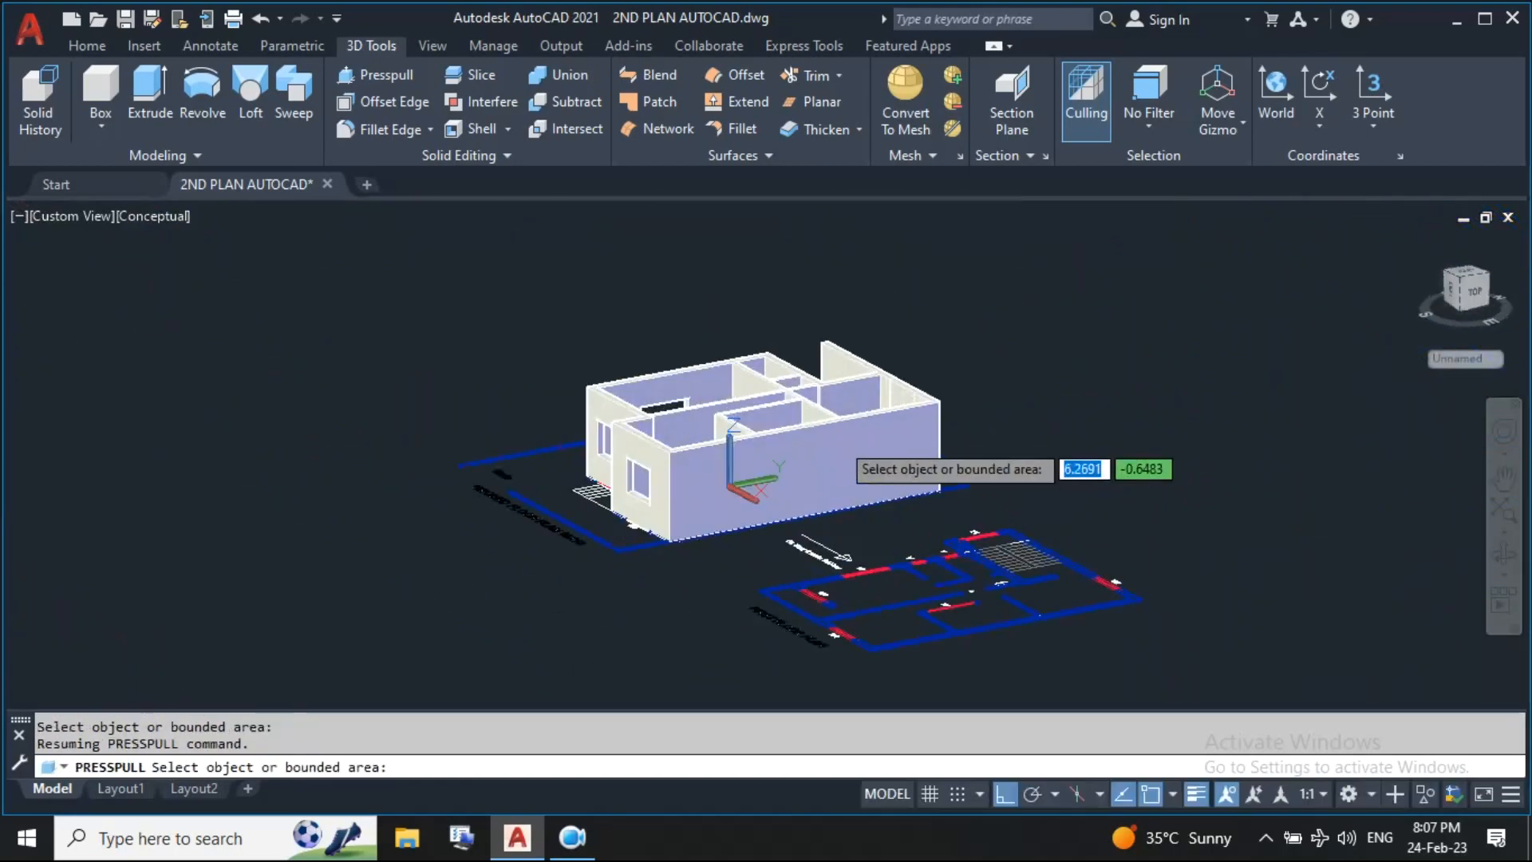
{"action": "middle_click_drag", "start_coordinate": [1034, 422], "coordinate": [663, 564], "text": "shift"}
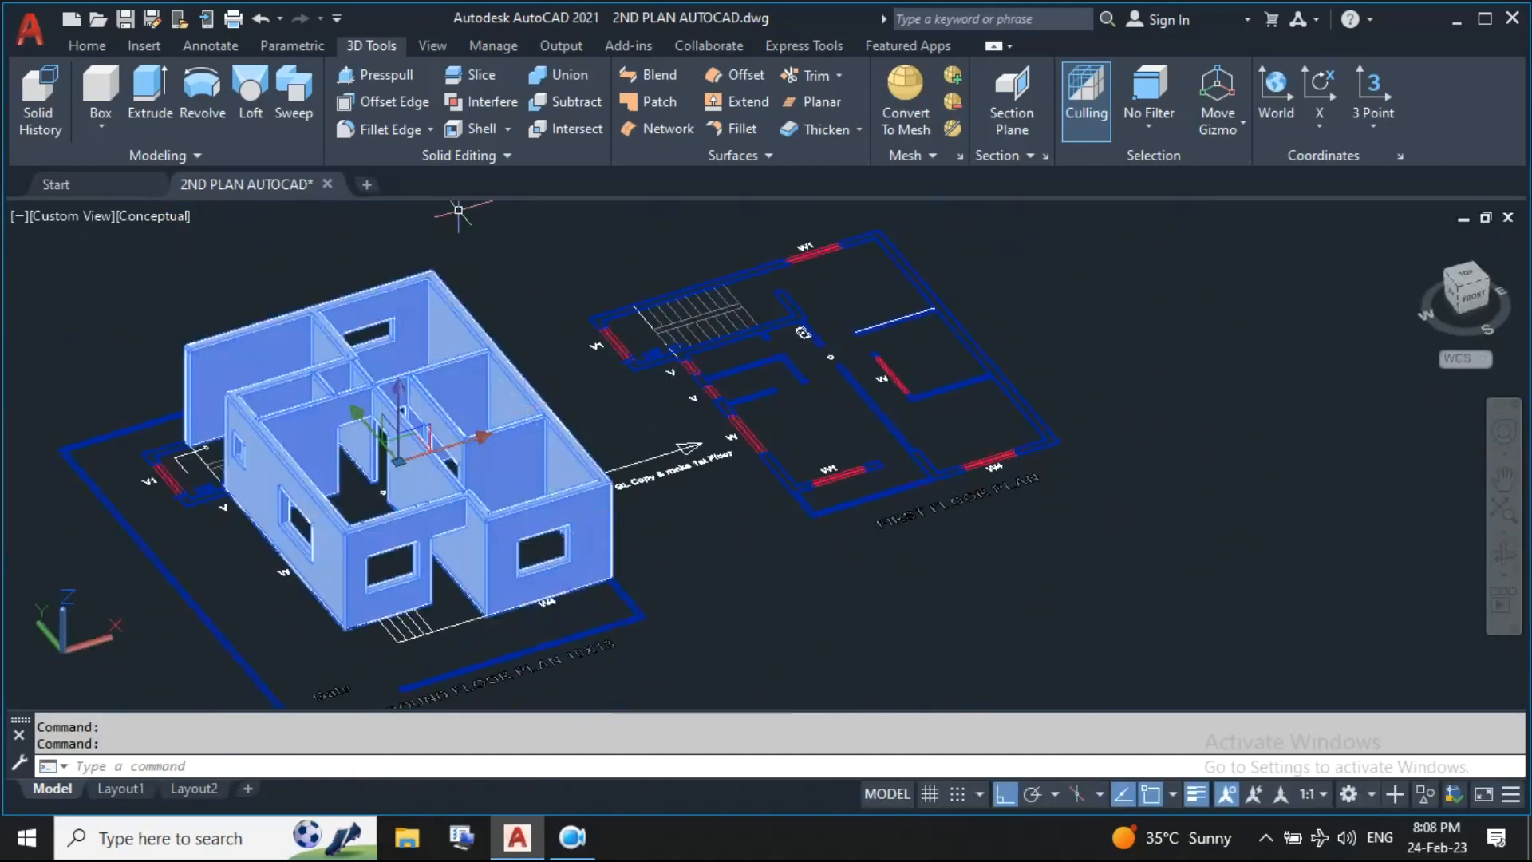
{"action": "key", "text": "Escape"}
{"action": "left_click", "coordinate": [524, 537]}
{"action": "type", "text": "co"}
{"action": "key", "text": "Return"}
{"action": "scroll", "coordinate": [622, 571], "scroll_direction": "up", "scroll_amount": 8}
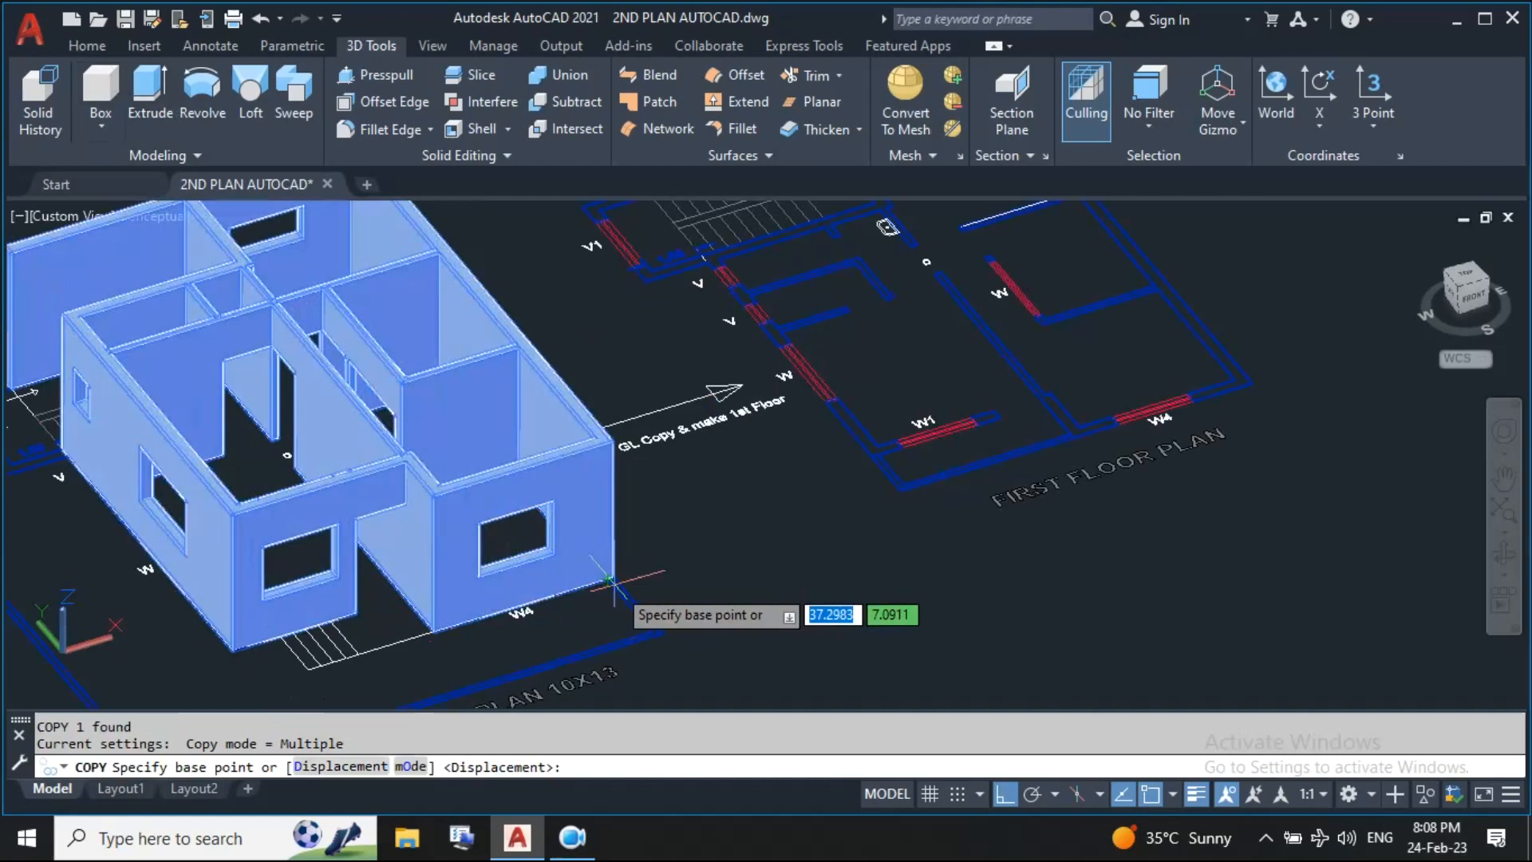
{"action": "scroll", "coordinate": [604, 562], "scroll_direction": "down", "scroll_amount": 6}
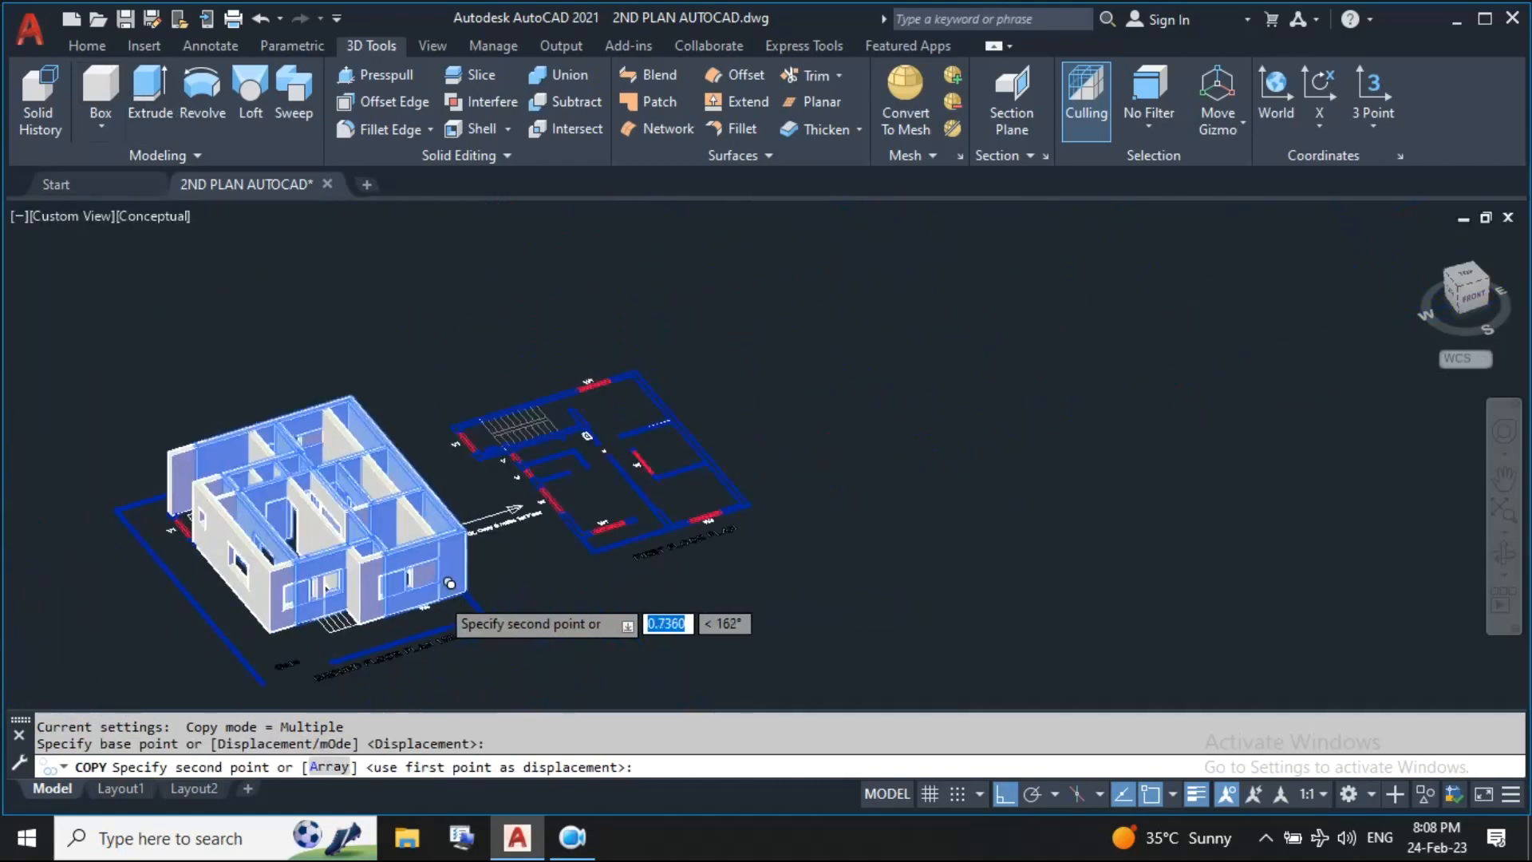
{"action": "scroll", "coordinate": [479, 582], "scroll_direction": "up", "scroll_amount": 6}
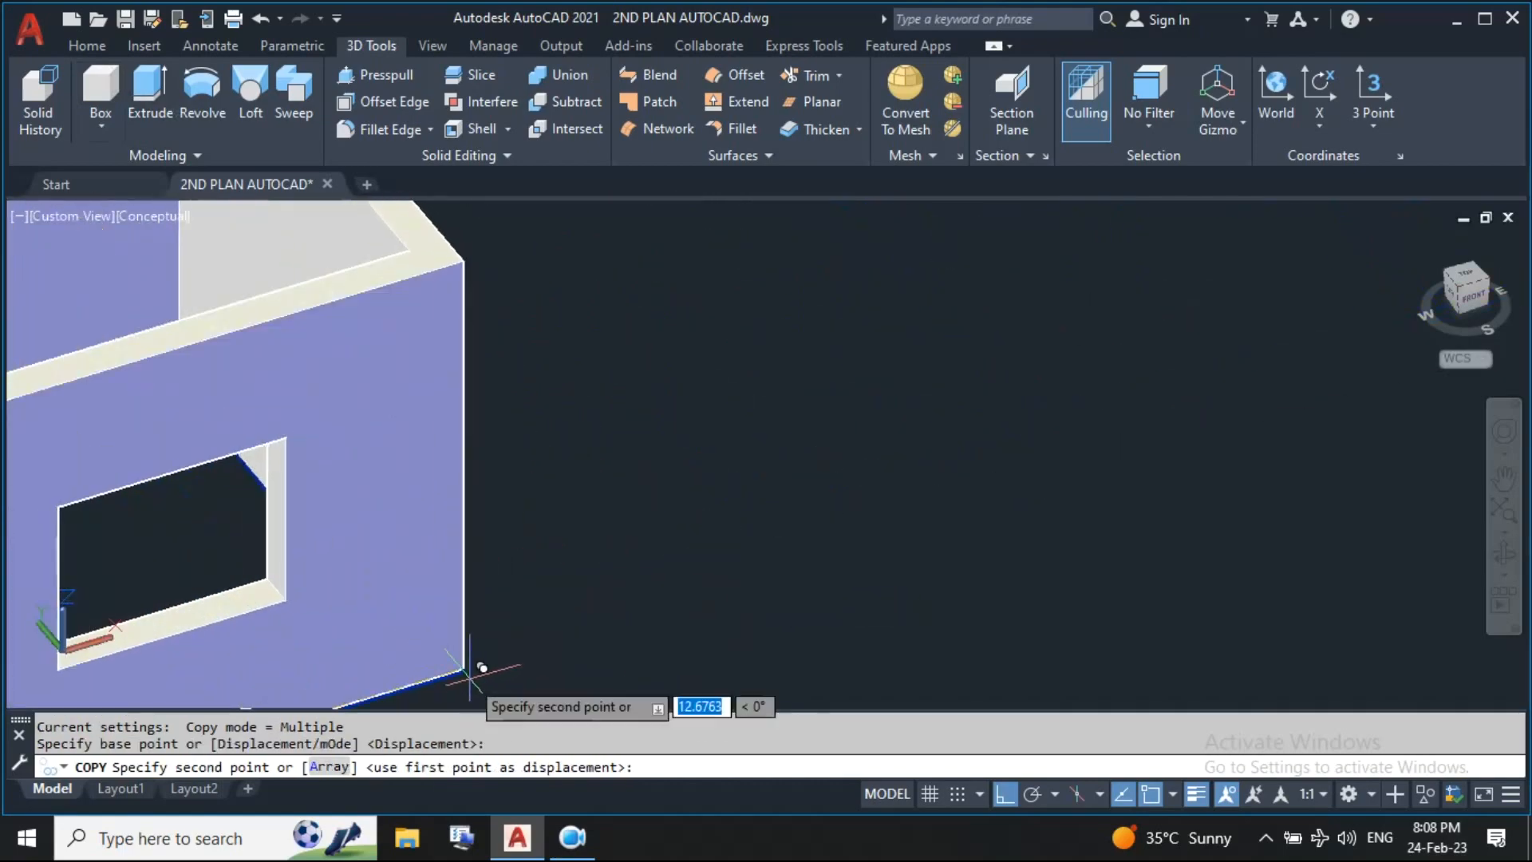
{"action": "scroll", "coordinate": [464, 669], "scroll_direction": "up", "scroll_amount": 5}
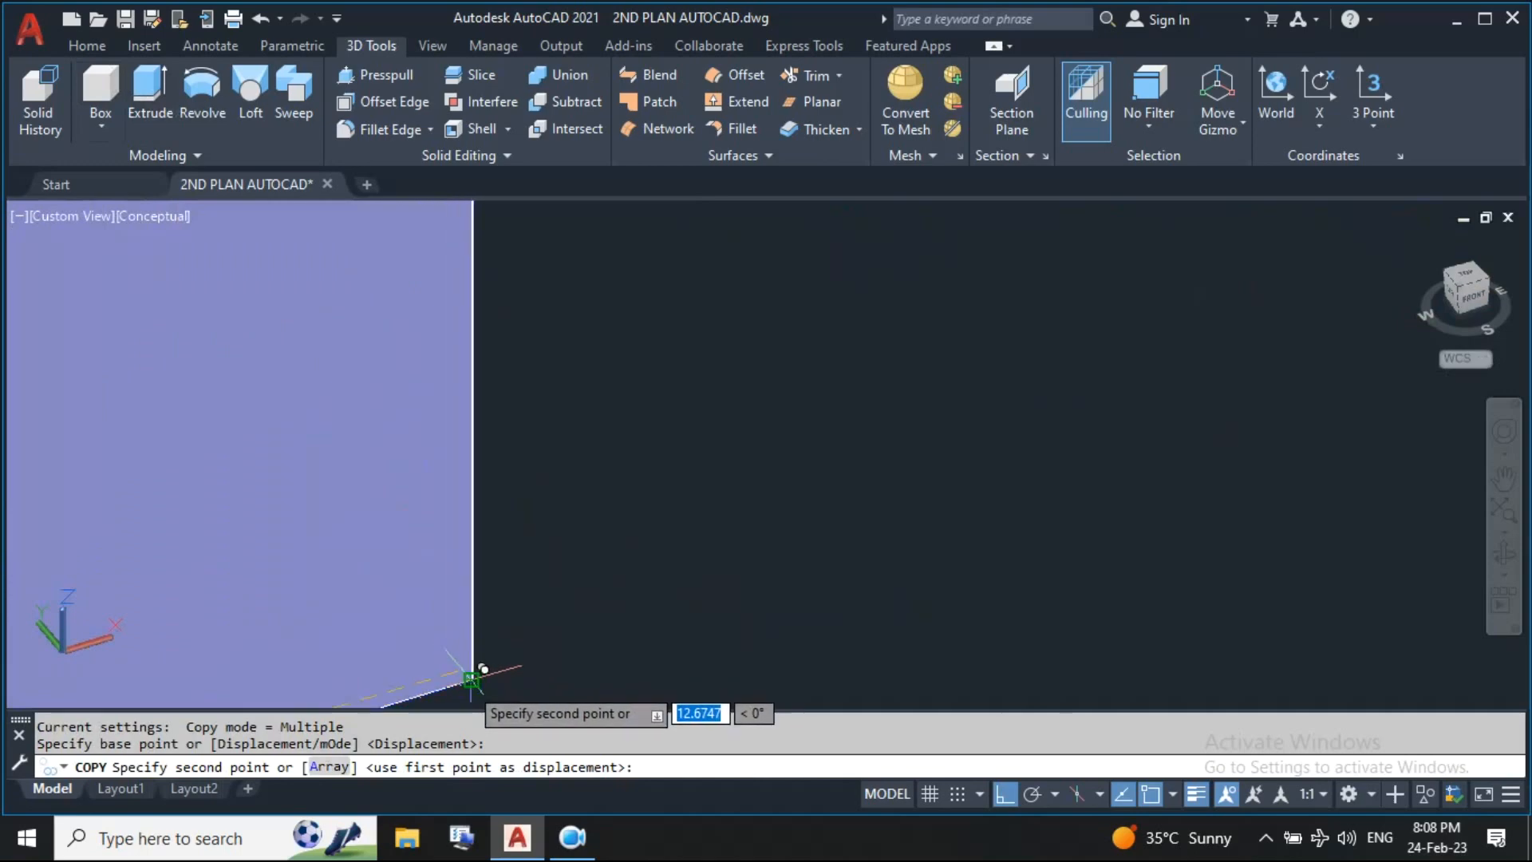
{"action": "scroll", "coordinate": [479, 671], "scroll_direction": "down", "scroll_amount": 6}
{"action": "key", "text": "Escape"}
{"action": "scroll", "coordinate": [730, 585], "scroll_direction": "down", "scroll_amount": 3}
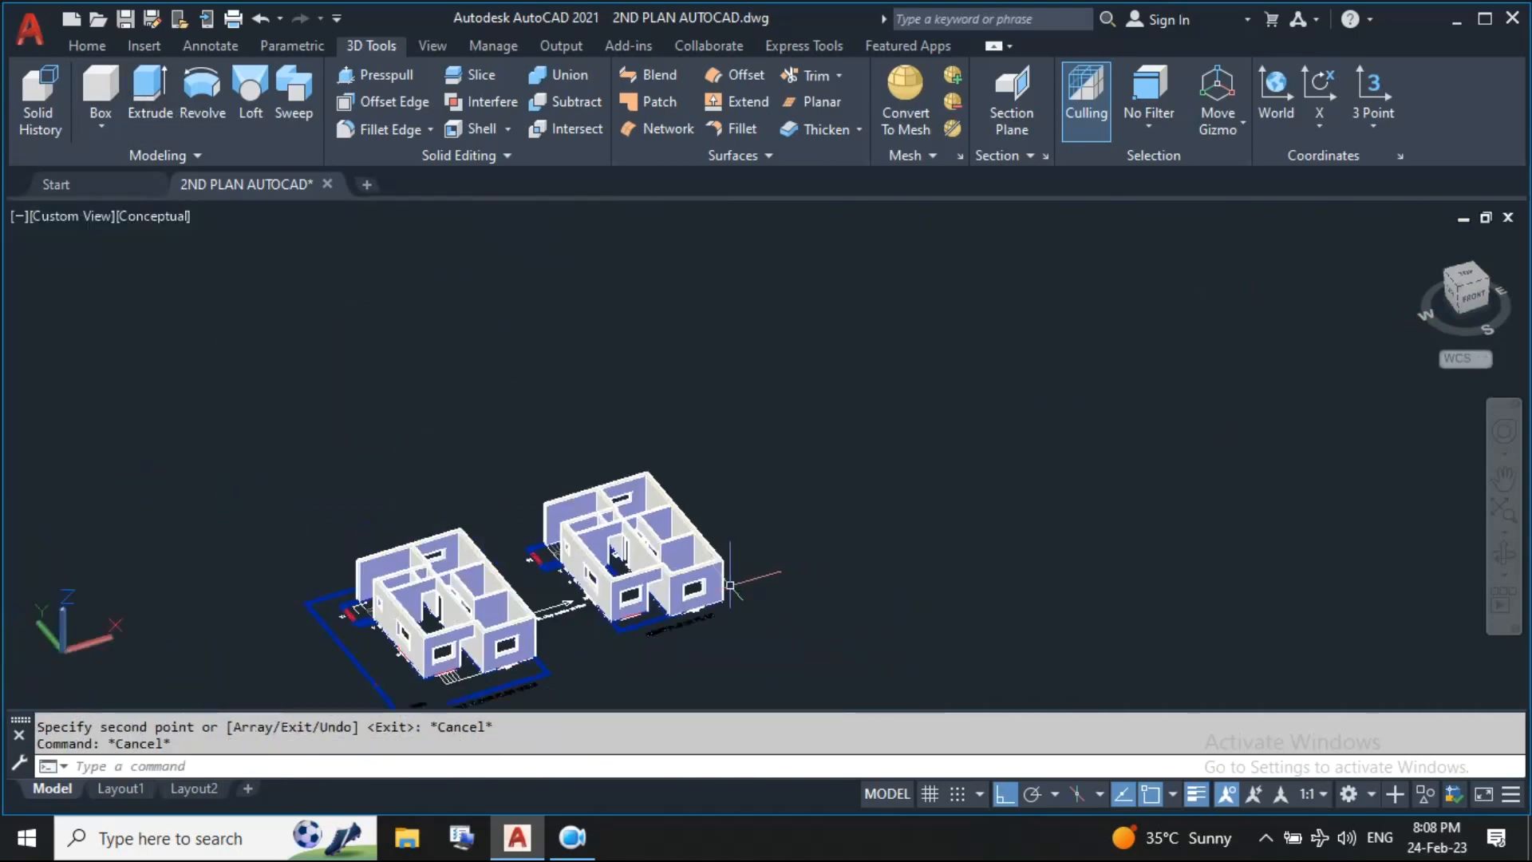
Presspull the two remaining partition wall outlines in the first floor plan's side room to a height of 3
{"action": "scroll", "coordinate": [641, 597], "scroll_direction": "up", "scroll_amount": 3}
{"action": "middle_click_drag", "start_coordinate": [573, 611], "coordinate": [729, 535], "text": "shift"}
{"action": "scroll", "coordinate": [654, 511], "scroll_direction": "down", "scroll_amount": 4}
{"action": "scroll", "coordinate": [637, 483], "scroll_direction": "up", "scroll_amount": 8}
{"action": "scroll", "coordinate": [588, 584], "scroll_direction": "down", "scroll_amount": 3}
{"action": "scroll", "coordinate": [520, 606], "scroll_direction": "up", "scroll_amount": 5}
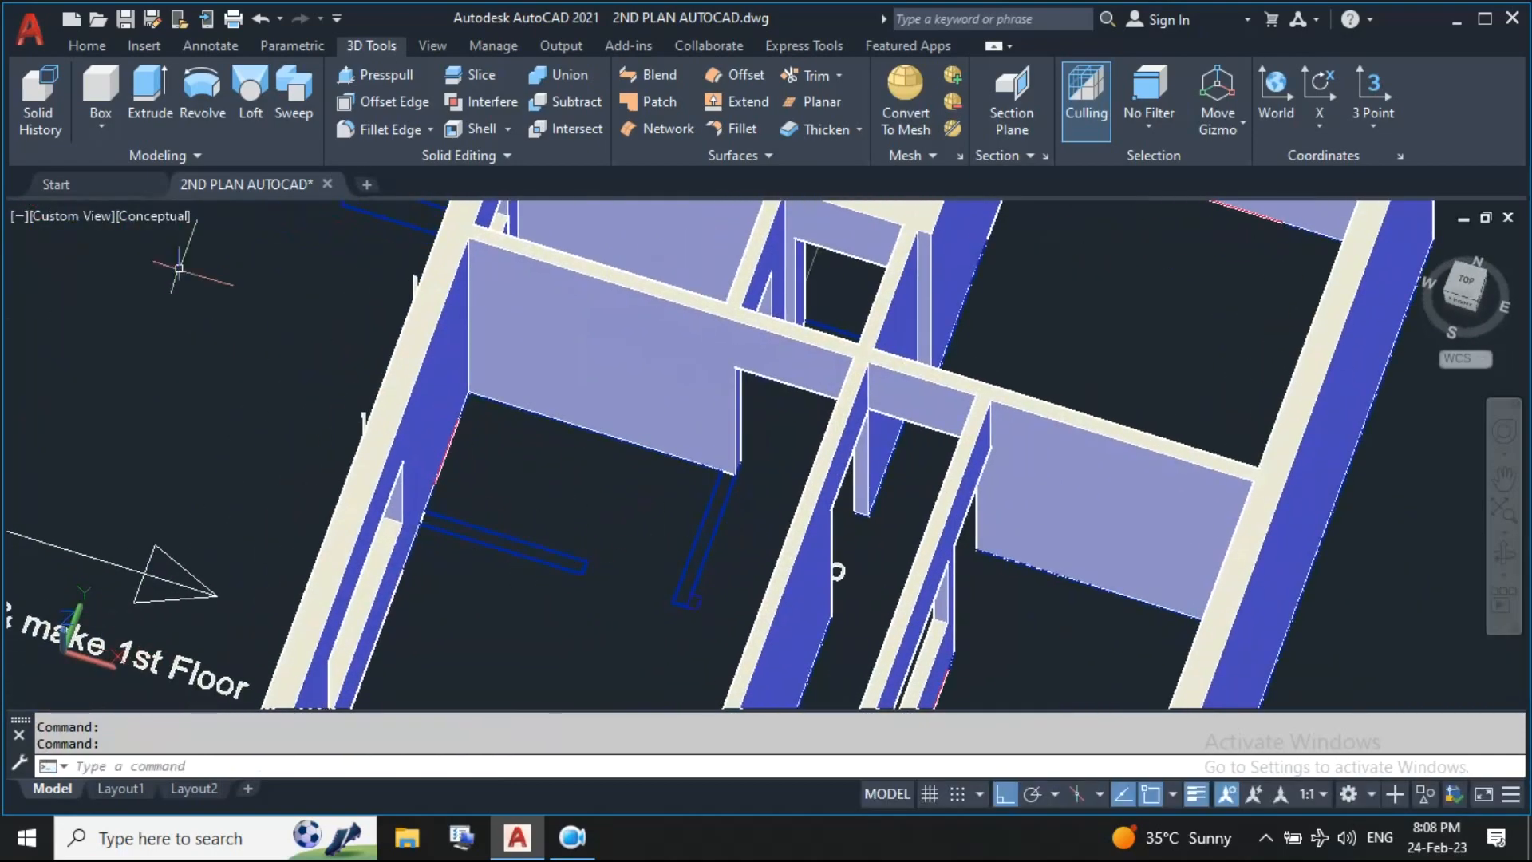
{"action": "scroll", "coordinate": [552, 506], "scroll_direction": "up", "scroll_amount": 3}
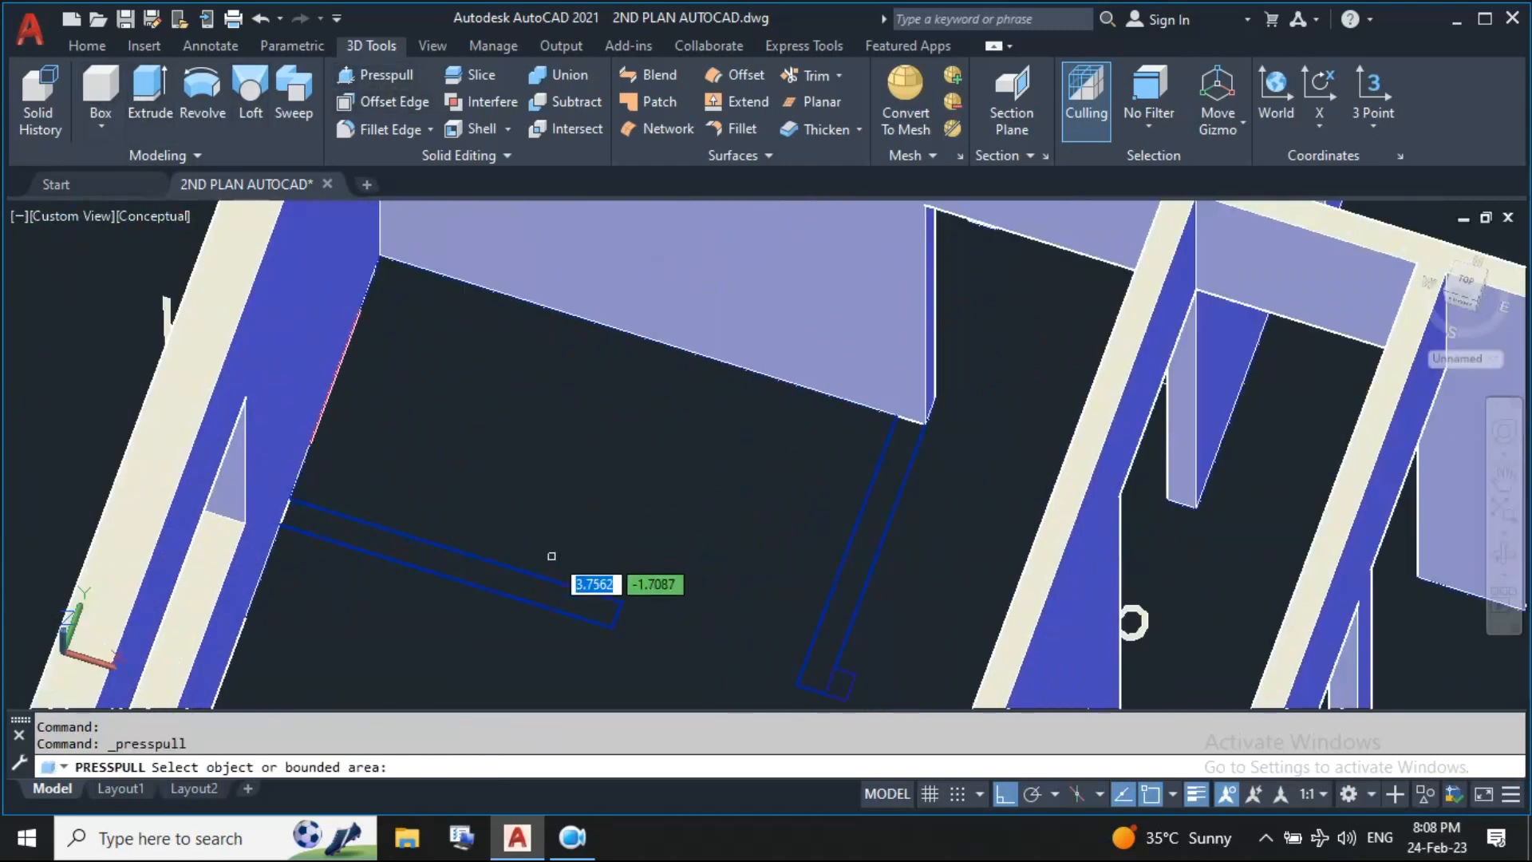
{"action": "left_click", "coordinate": [545, 585]}
{"action": "type", "text": "3"}
{"action": "key", "text": "Return"}
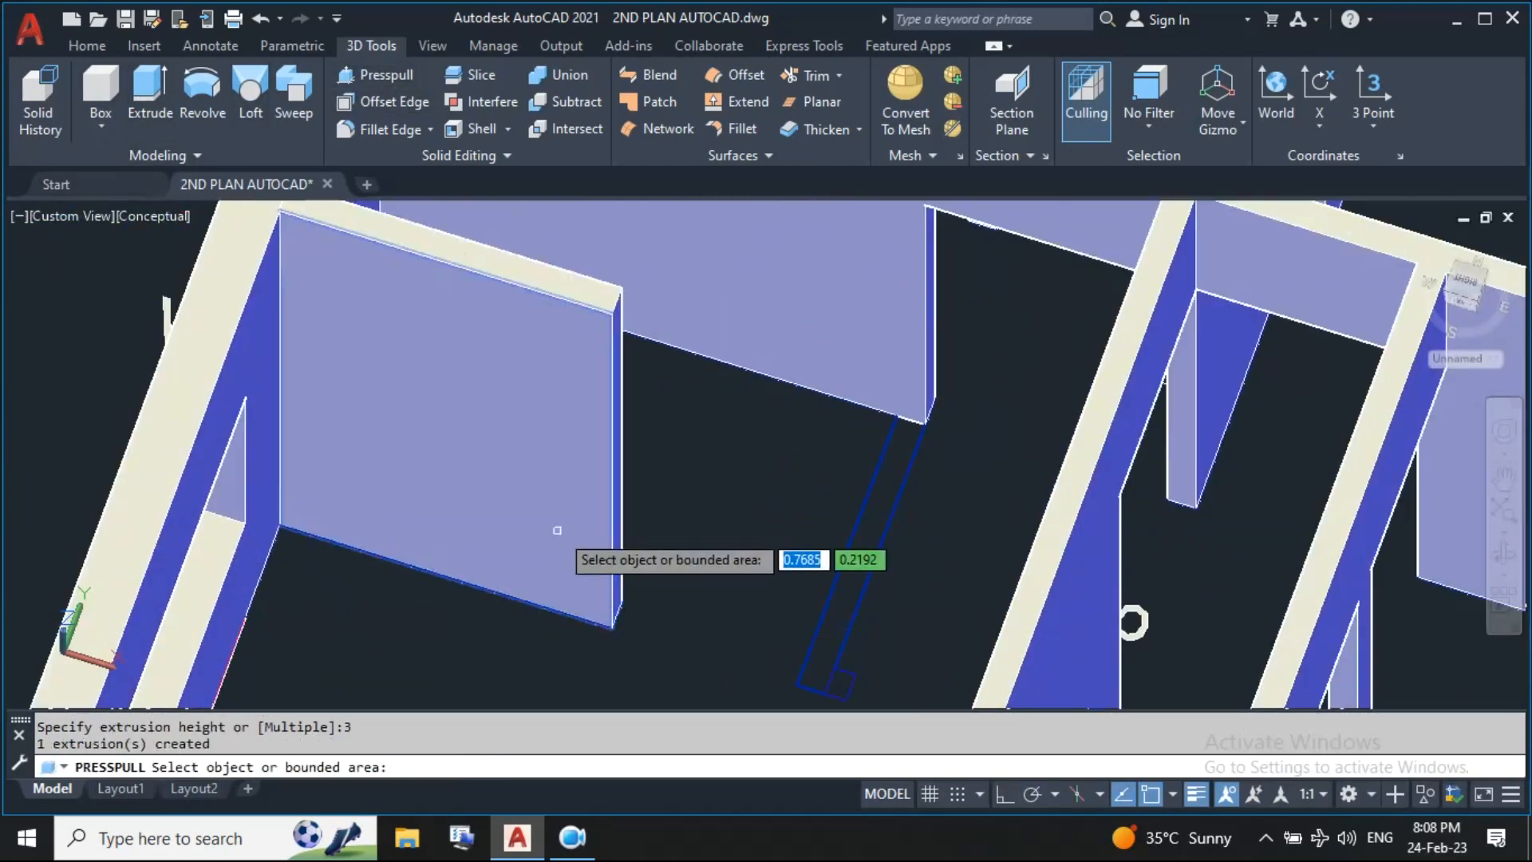
{"action": "left_click", "coordinate": [877, 511]}
{"action": "key", "text": "Return"}
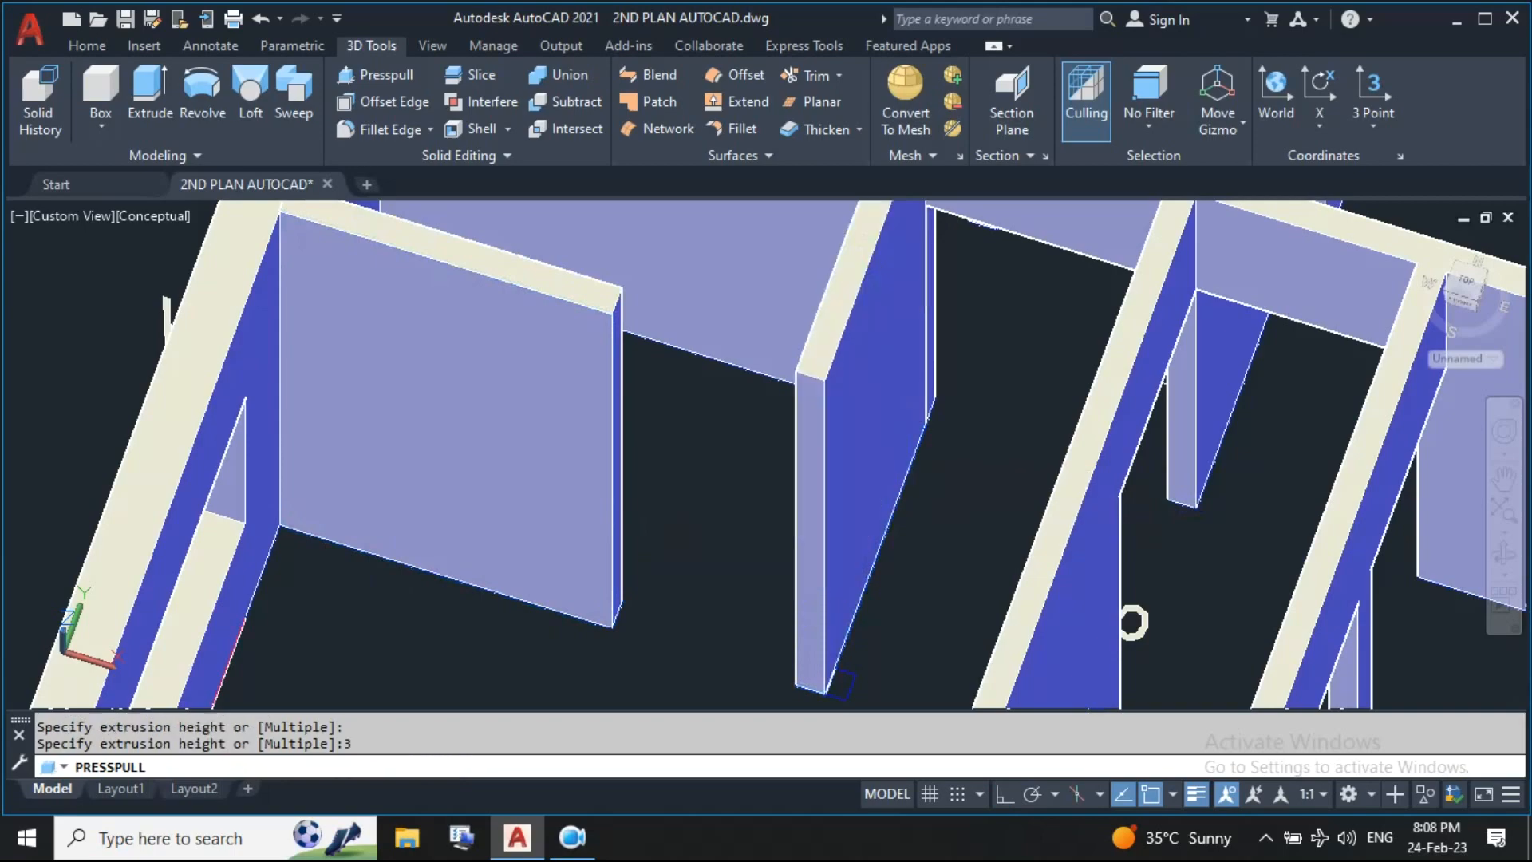
Draw a box across the door opening between the two new partition walls and move it up 2.10 as the door lintel
{"action": "scroll", "coordinate": [872, 547], "scroll_direction": "down", "scroll_amount": 5}
{"action": "scroll", "coordinate": [960, 391], "scroll_direction": "up", "scroll_amount": 3}
{"action": "scroll", "coordinate": [961, 391], "scroll_direction": "up", "scroll_amount": 5}
{"action": "left_click", "coordinate": [100, 87]}
{"action": "left_click", "coordinate": [645, 610]}
{"action": "left_click", "coordinate": [875, 570]}
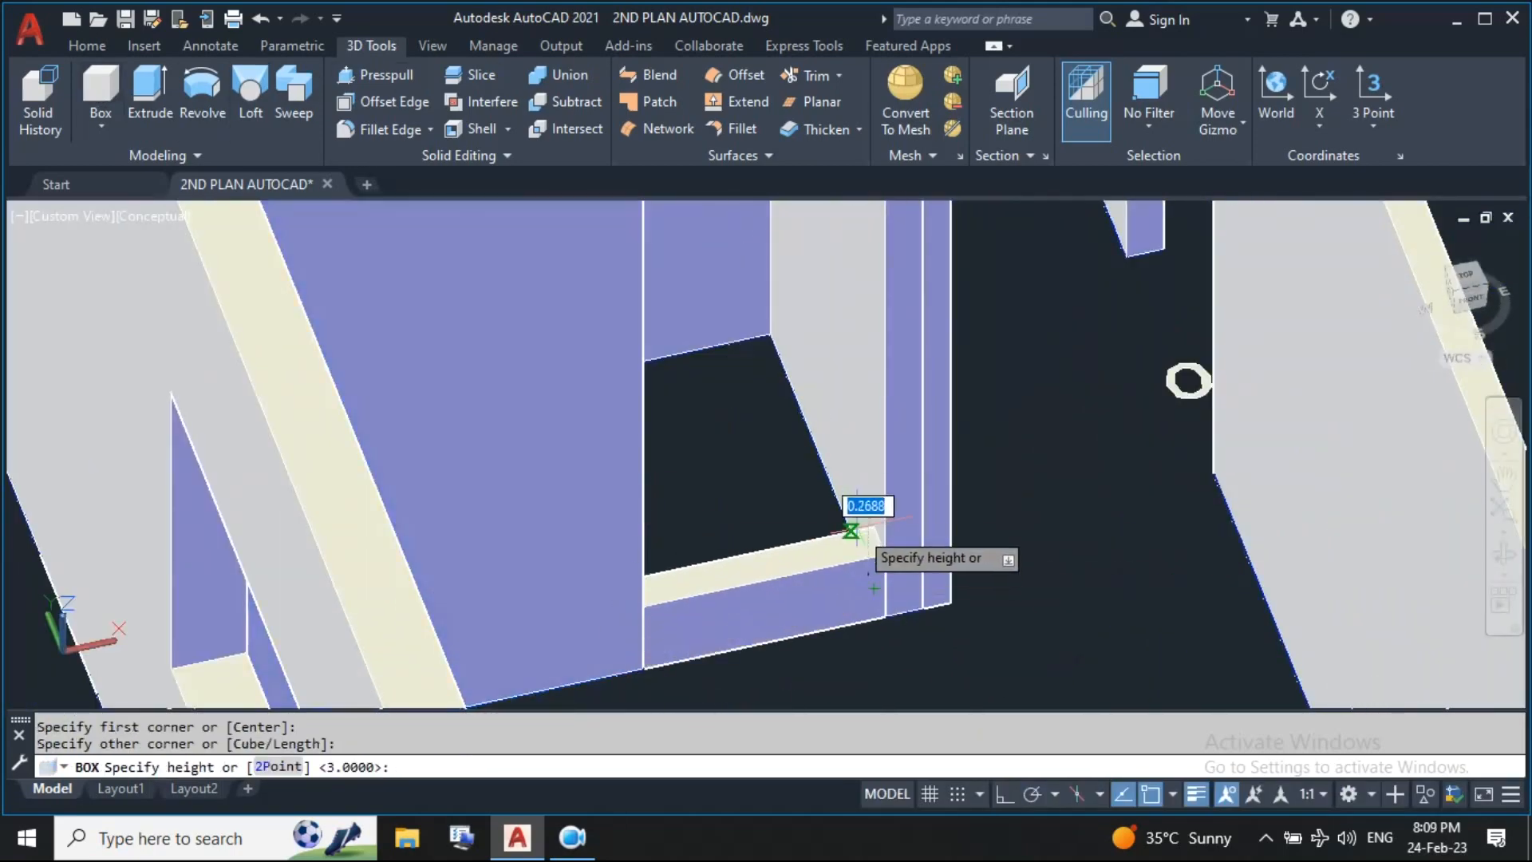
{"action": "left_click", "coordinate": [853, 529]}
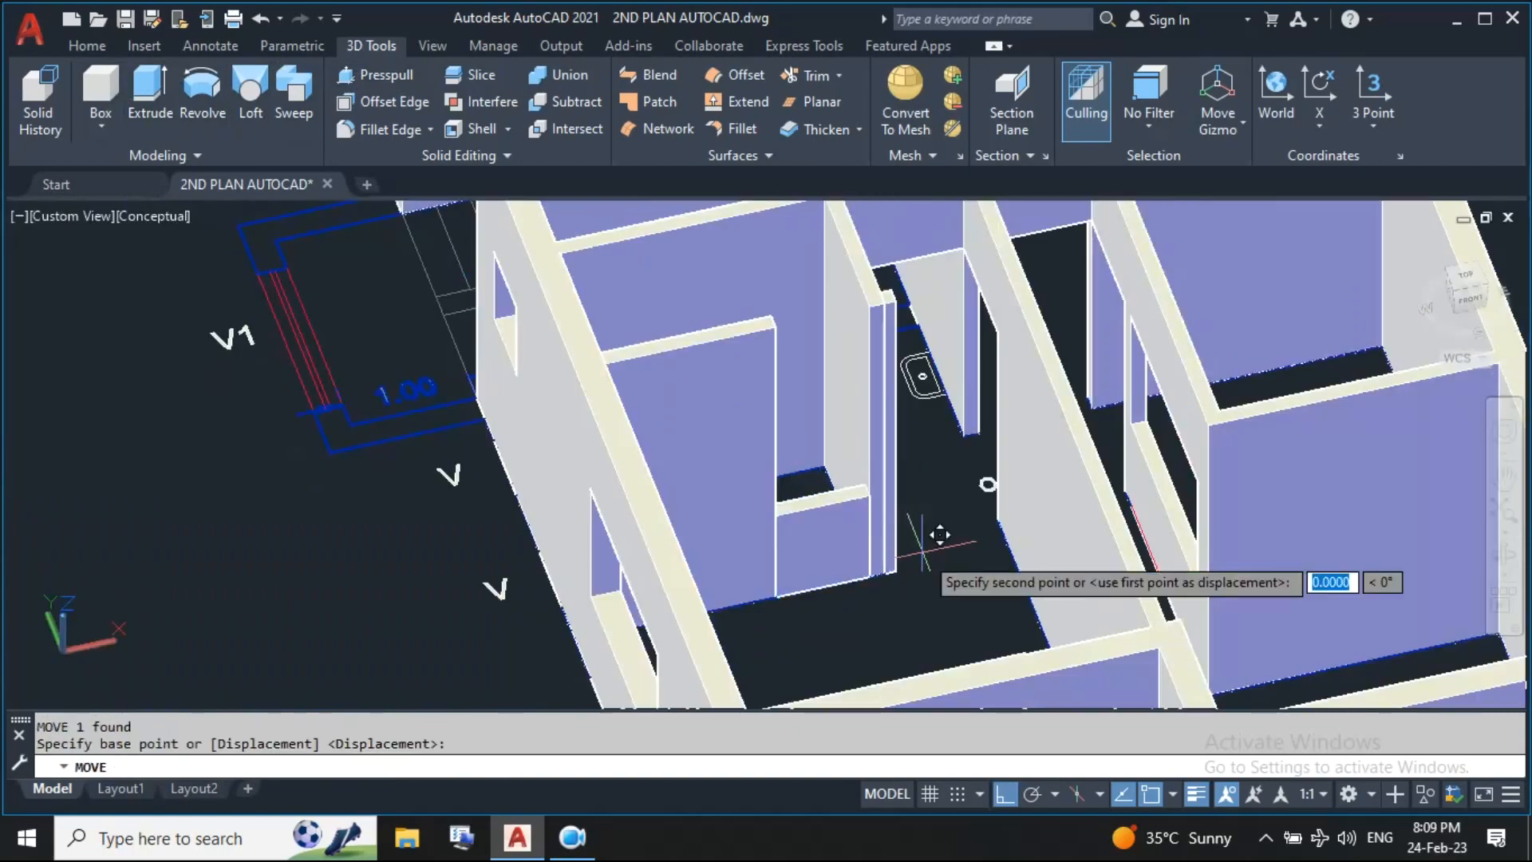
{"action": "type", "text": "2.10"}
{"action": "key", "text": "Return"}
{"action": "scroll", "coordinate": [927, 513], "scroll_direction": "up", "scroll_amount": 2}
{"action": "key", "text": "Escape"}
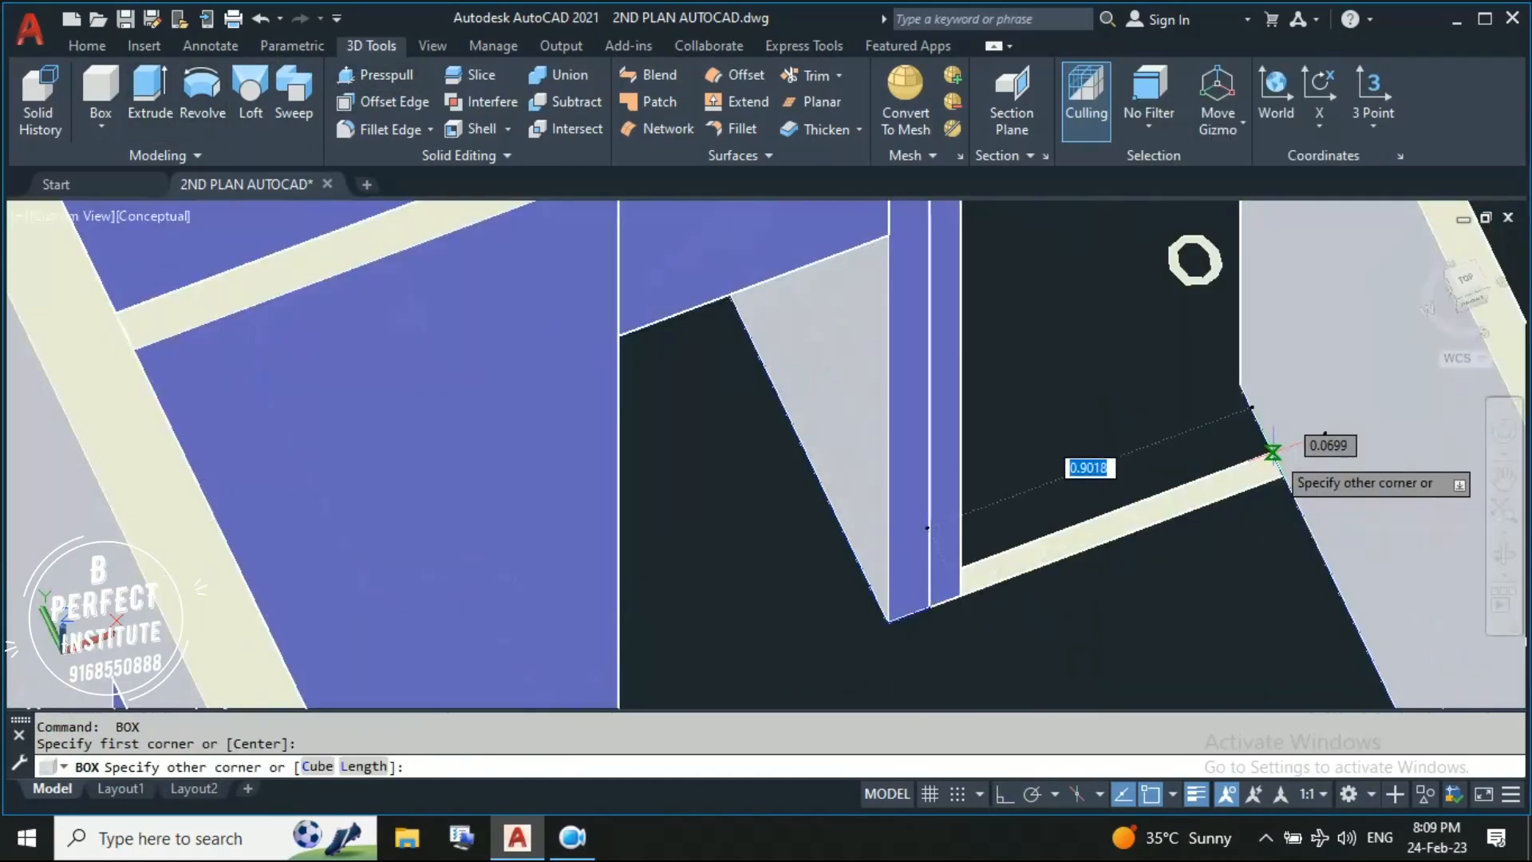
Draw a box from the new partition's end to the facing long wall near the washbasin and move it up as a lintel
{"action": "left_click", "coordinate": [1272, 444]}
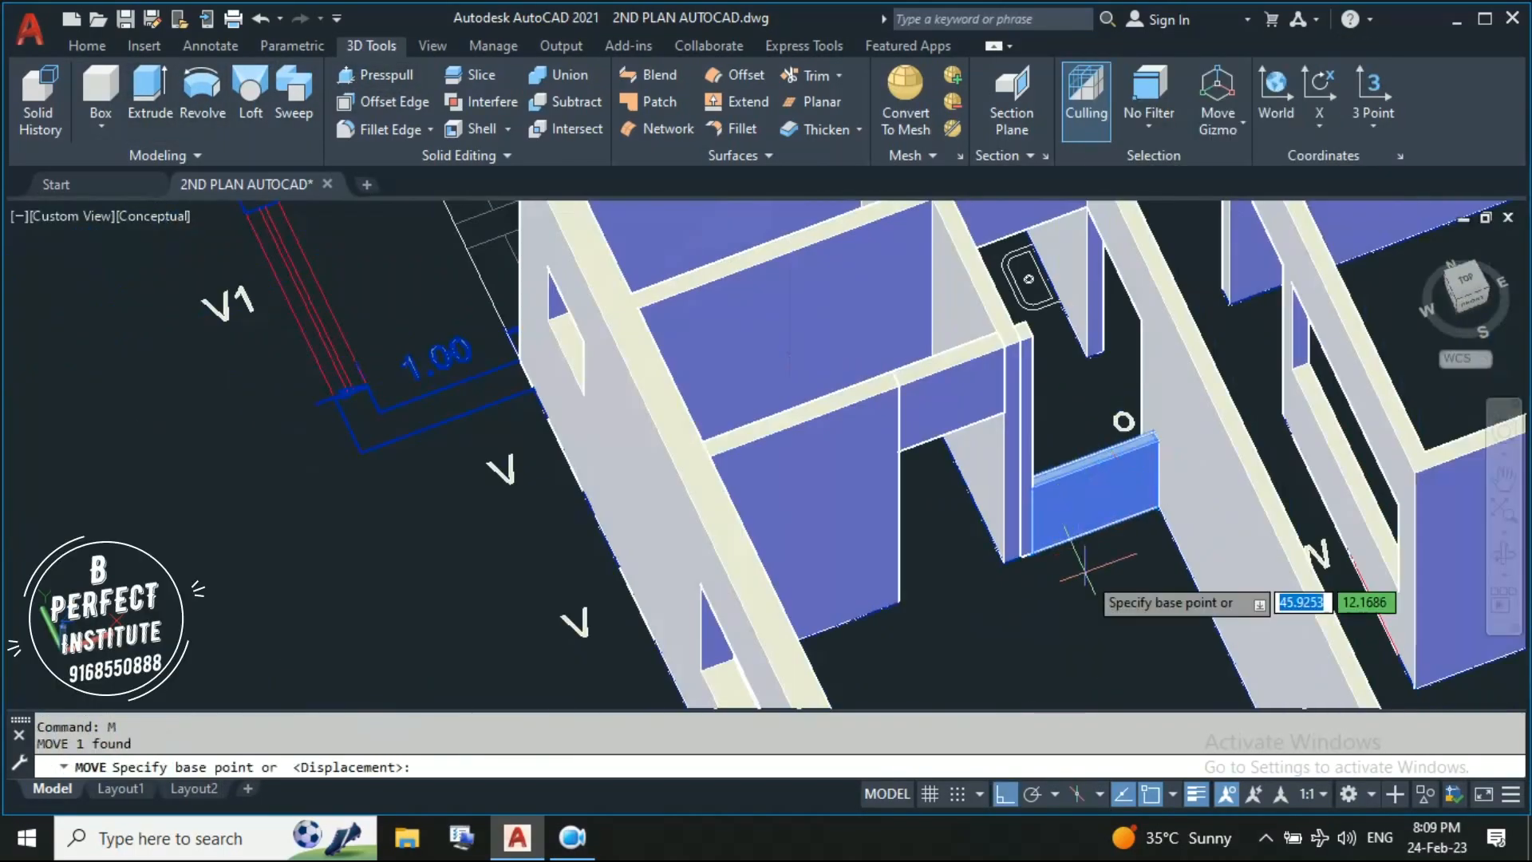
{"action": "left_click", "coordinate": [1090, 523]}
{"action": "type", "text": "0"}
{"action": "key", "text": "Return"}
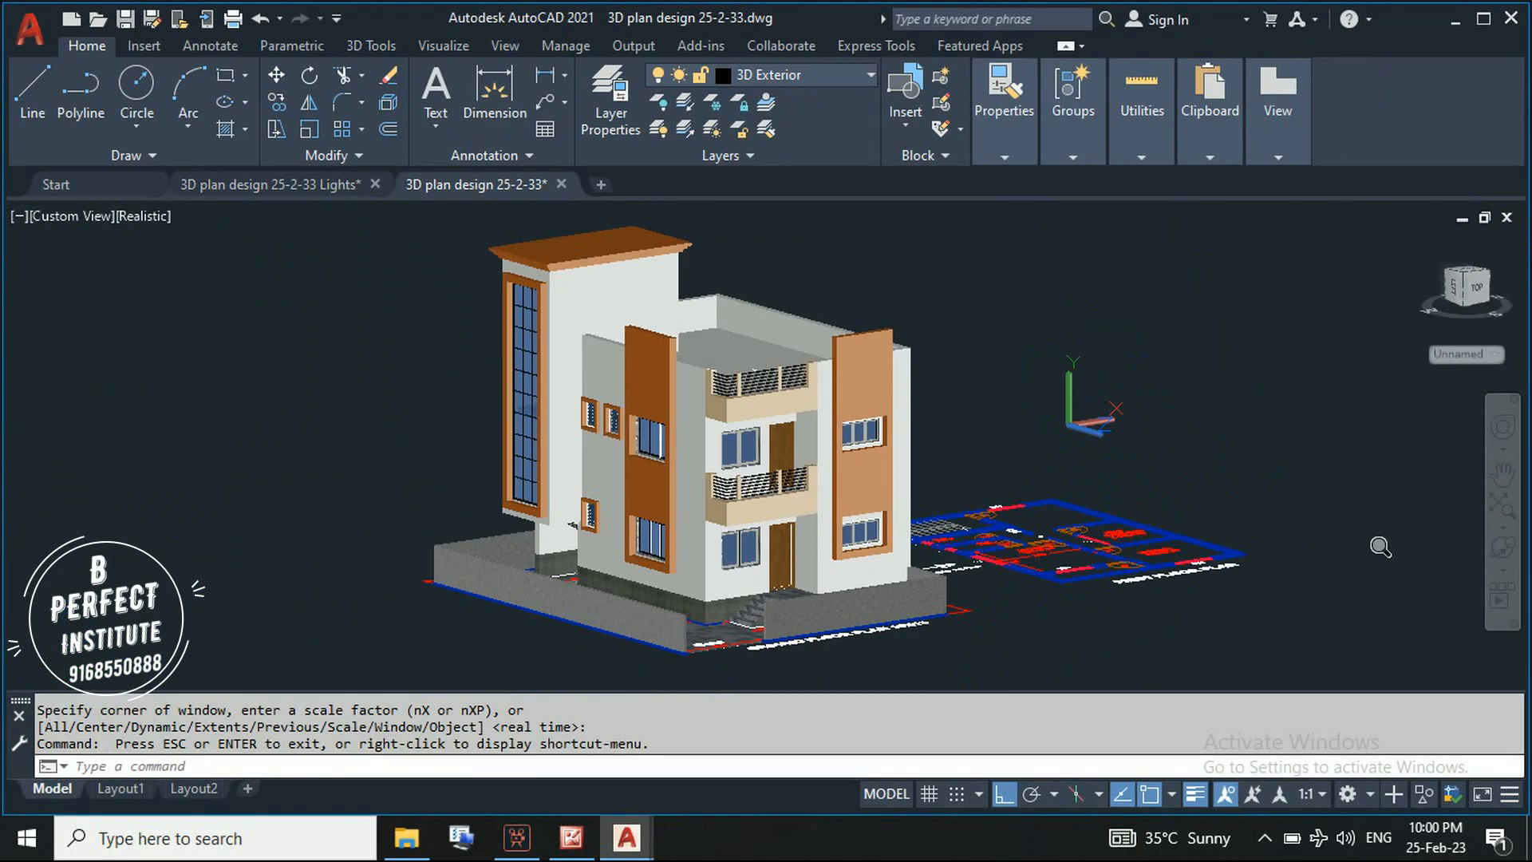